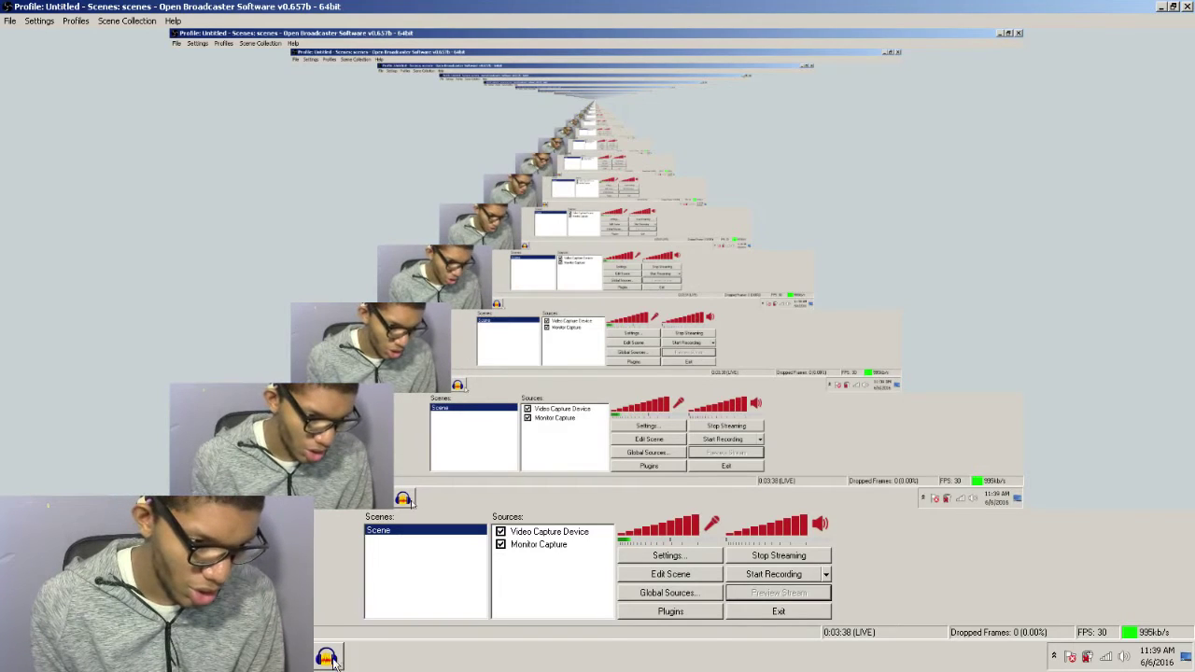
Switch to Audacity and look through the list of effects it offers.
key("alt+Tab")
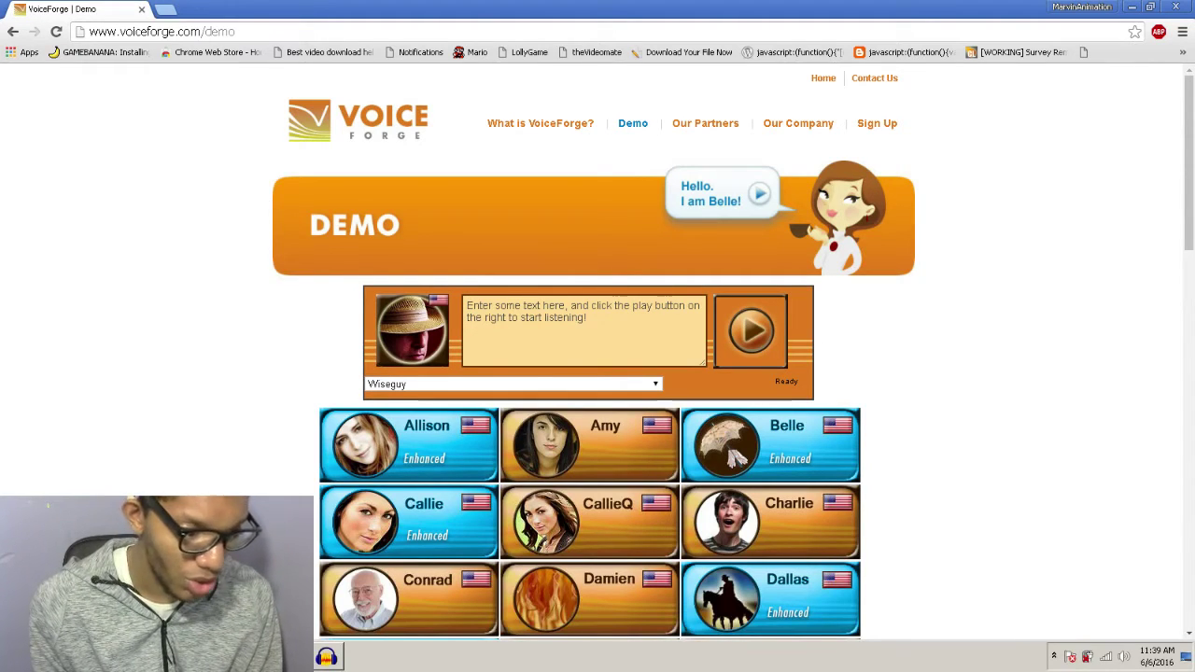
left_click(326, 657)
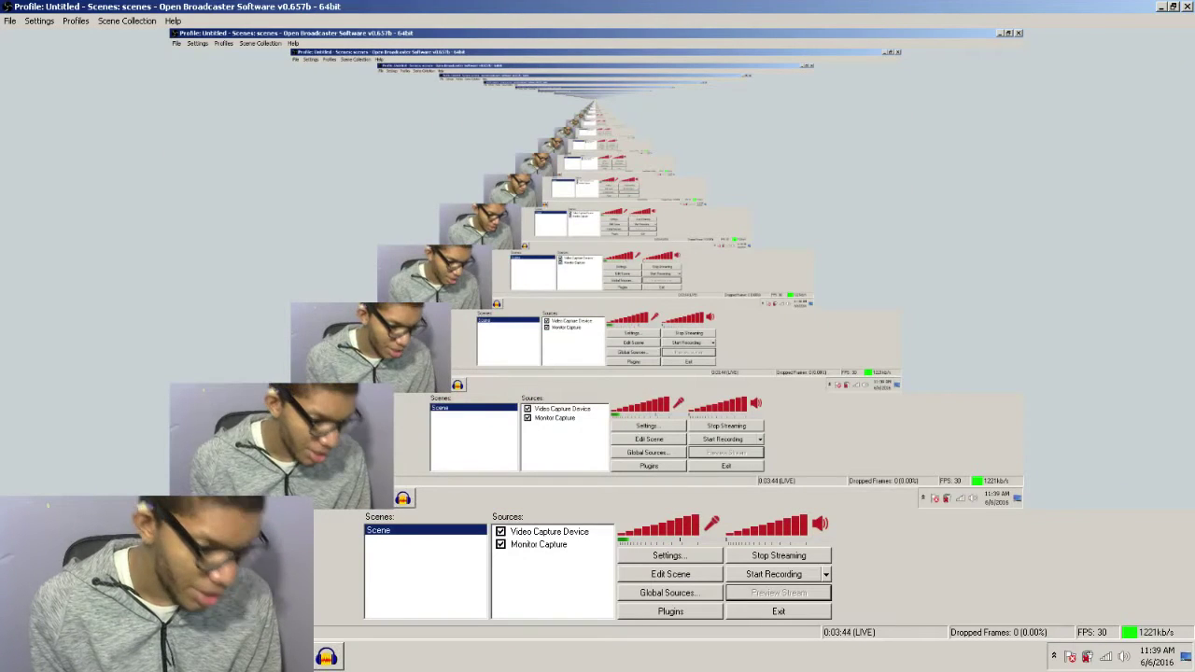
left_click(324, 657)
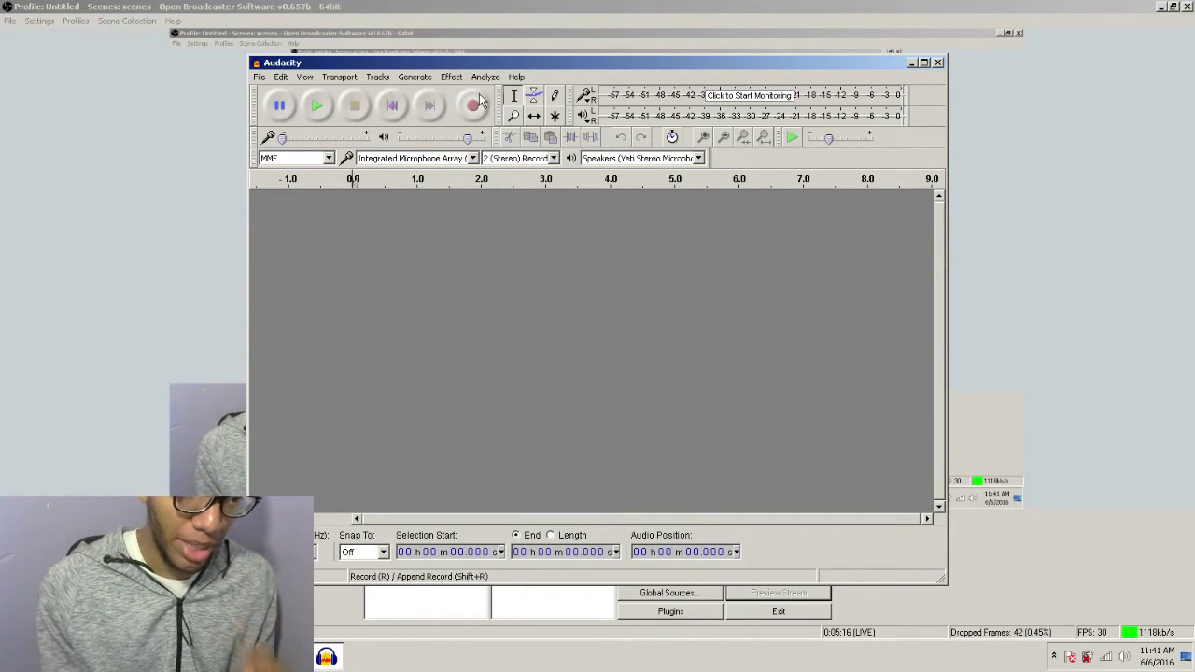
left_click(452, 75)
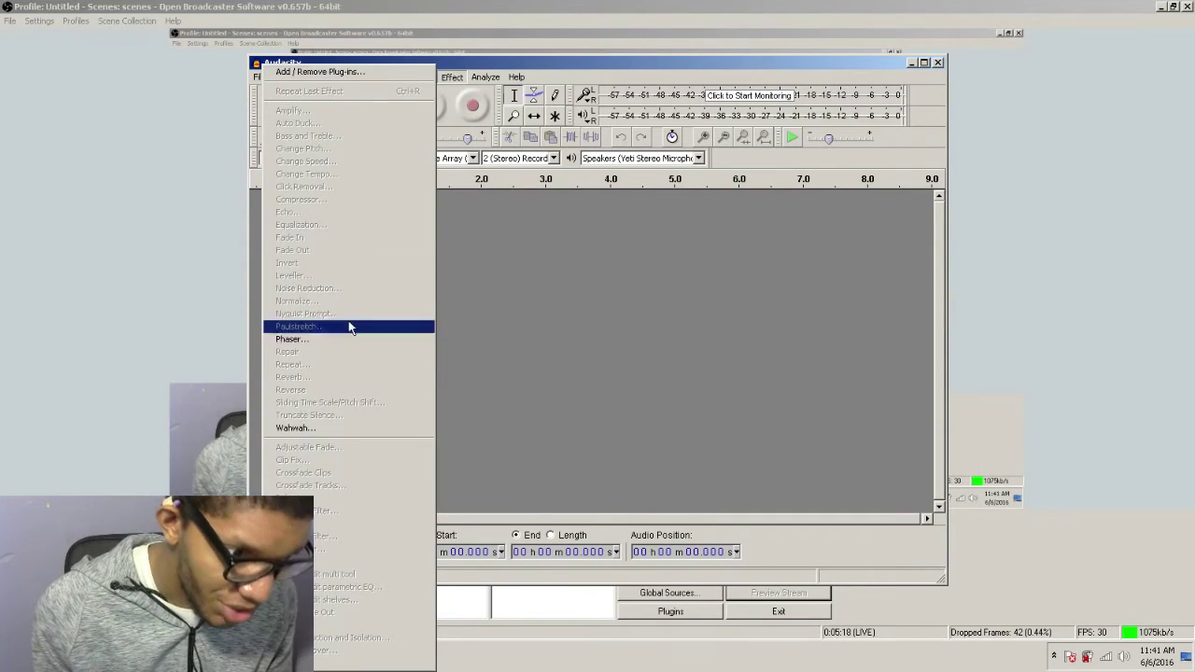
left_click(510, 261)
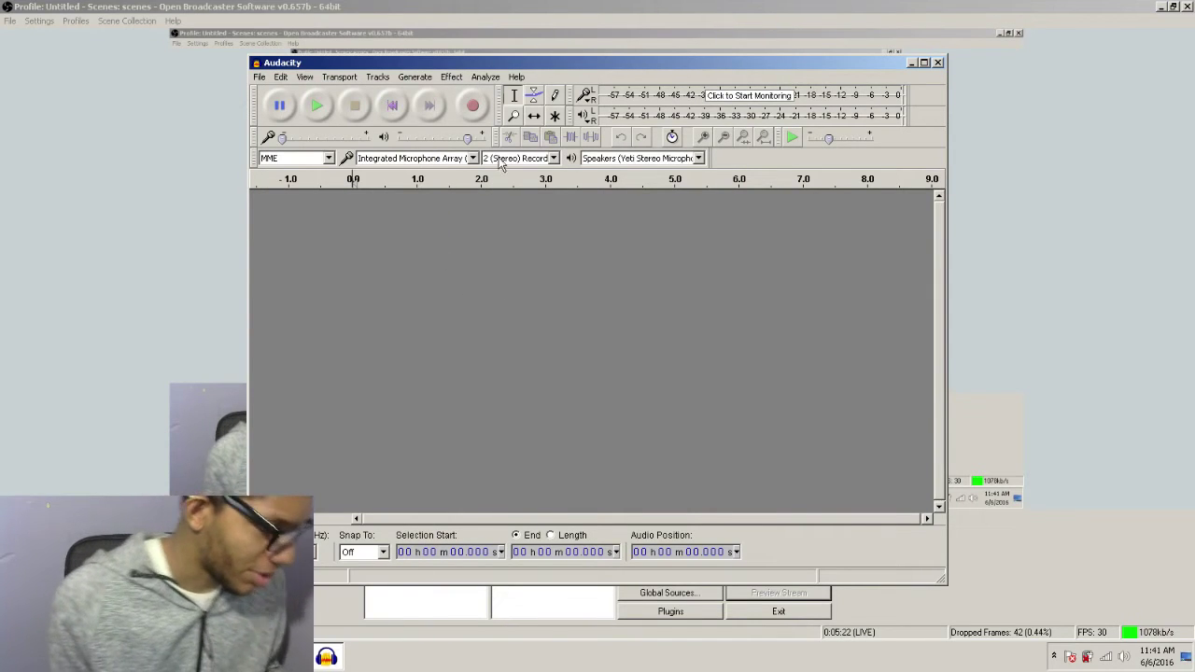
Record a microphone test clip about 1.5 seconds long and play it back.
left_click(474, 105)
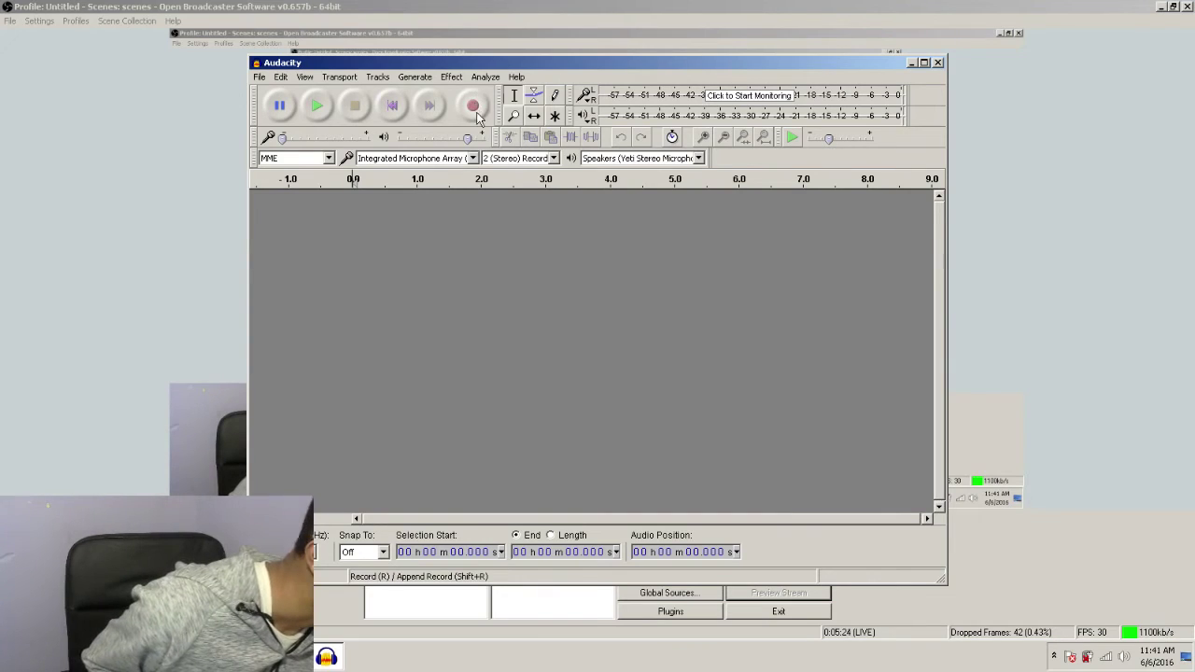
left_click(356, 108)
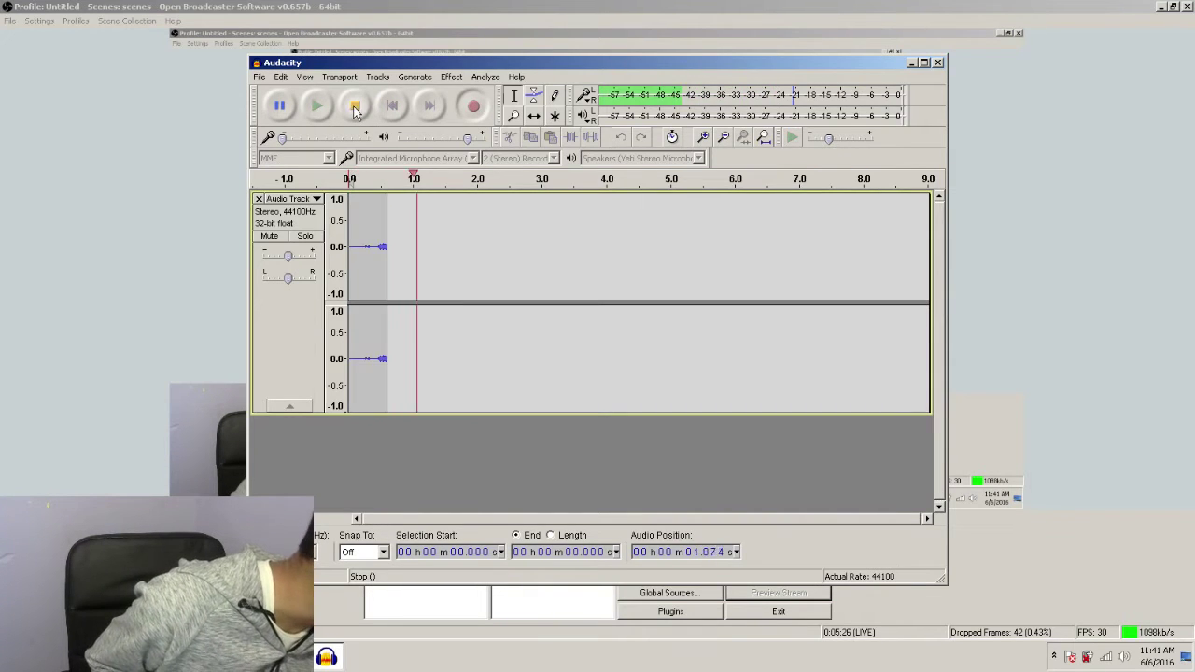
left_click(356, 109)
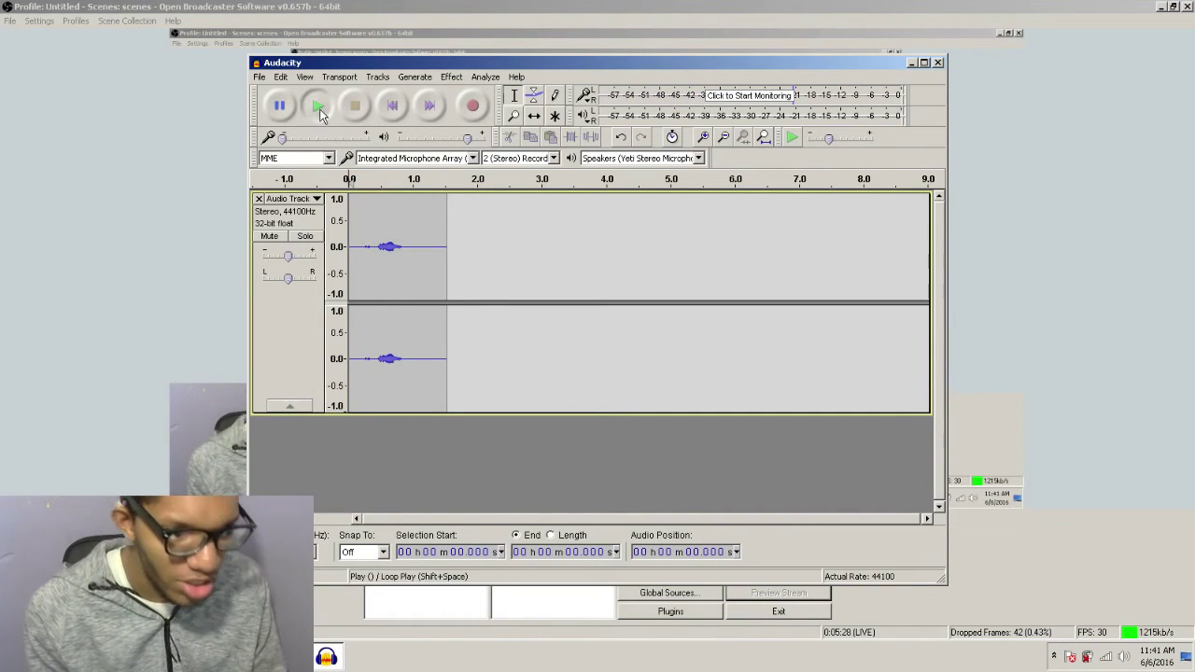
left_click(319, 107)
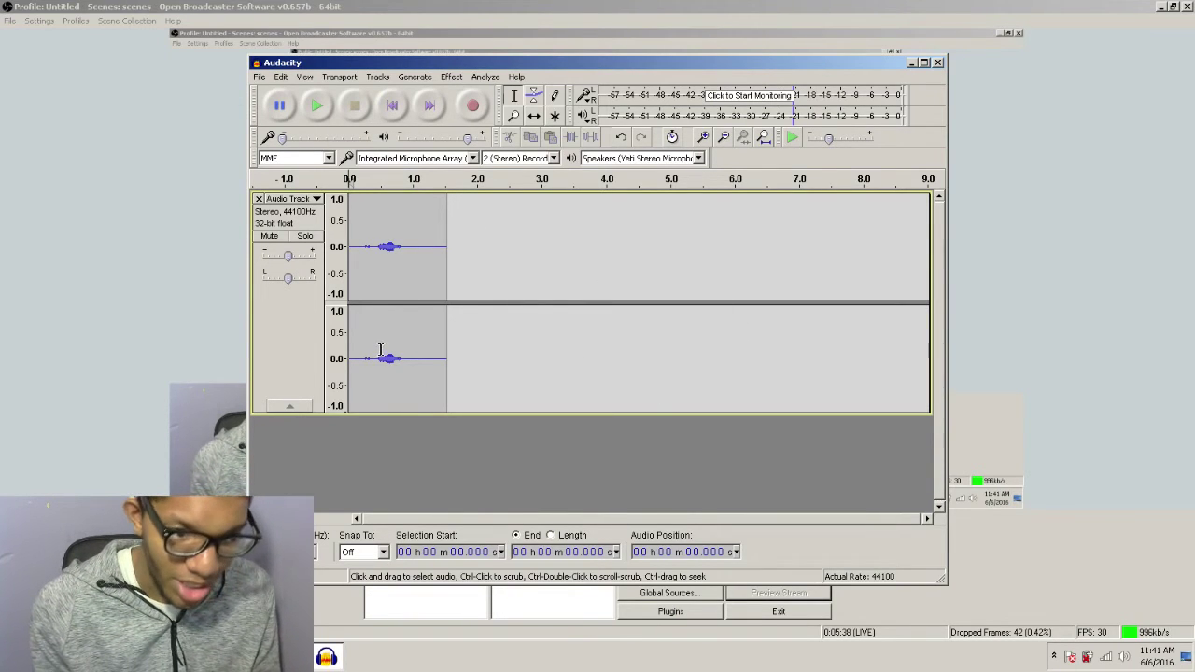
Select the recorded sound from about 0.22 to 1.09 seconds and look through the effects available for it.
left_click_drag(363, 360, 417, 341)
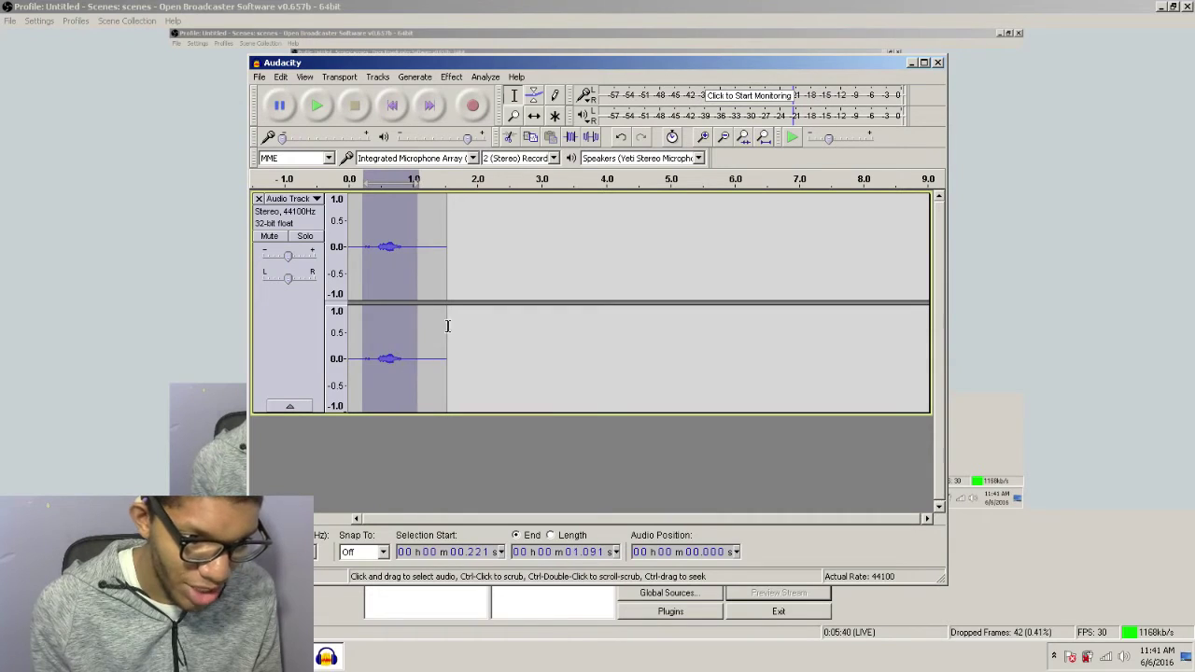
left_click(452, 76)
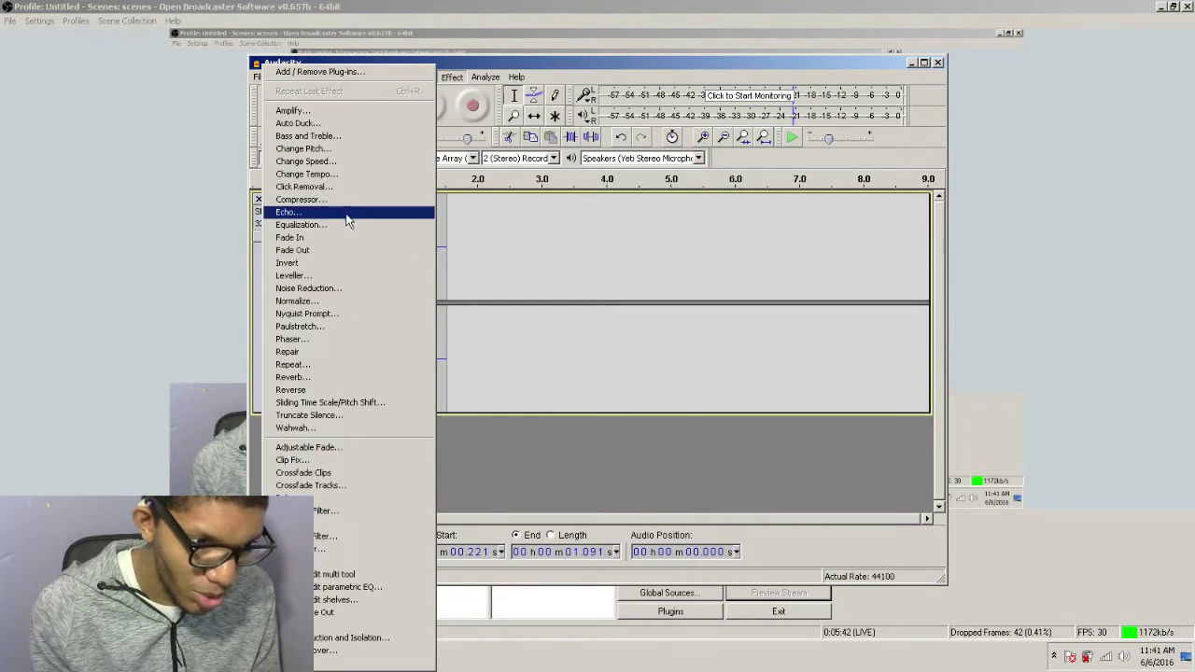
left_click(491, 464)
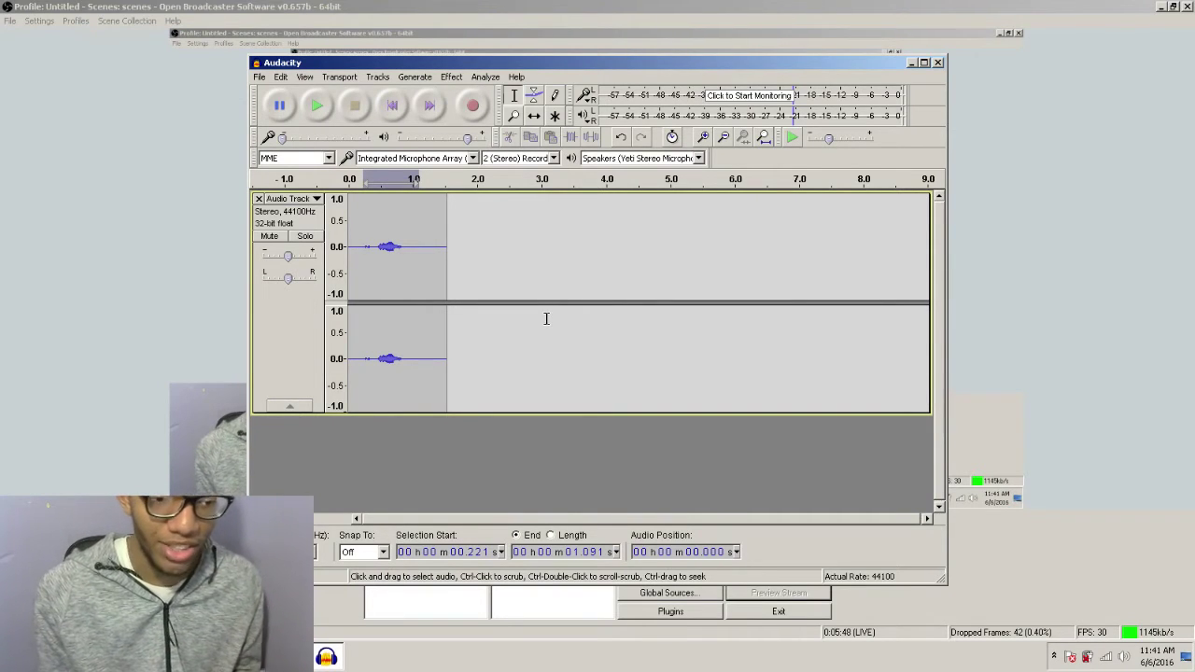
Delete the test track and set the audio host to Windows WASAPI.
left_click(259, 199)
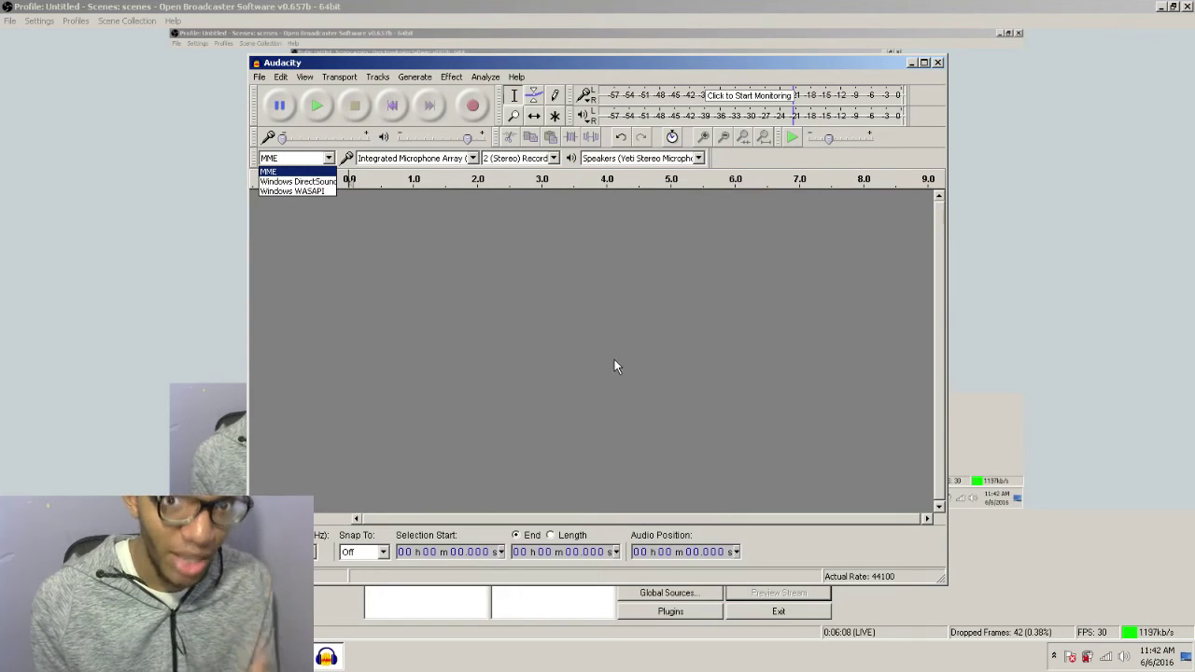
left_click(315, 190)
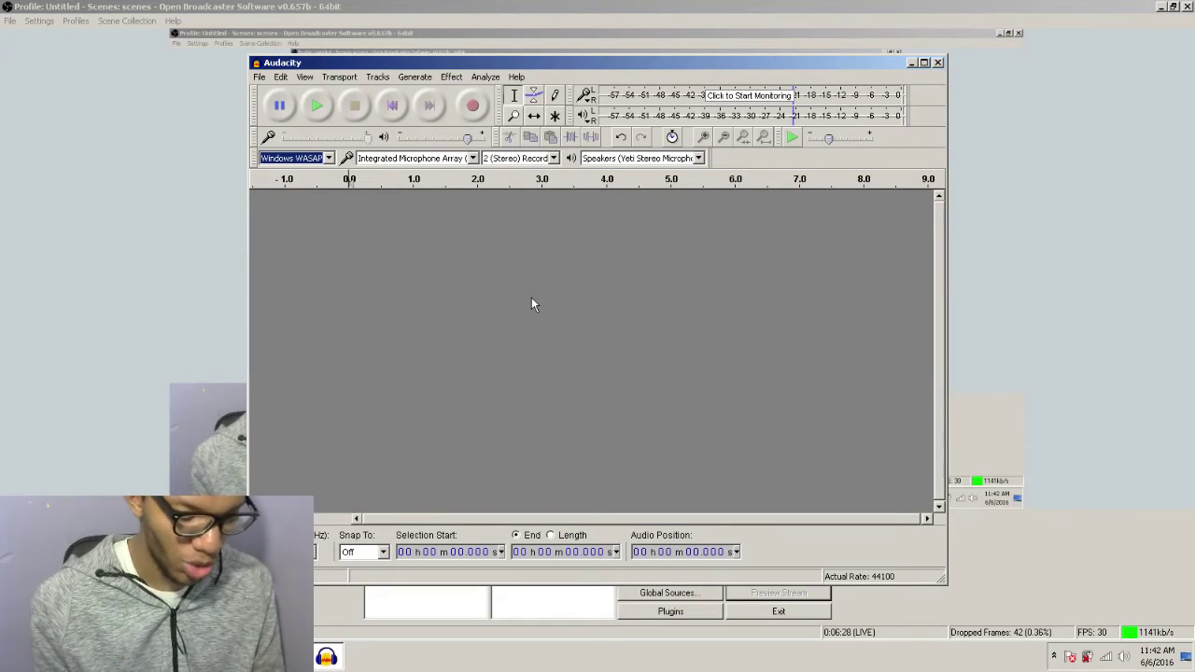
Record another short test clip with the WASAPI host, stop it and delete its track.
key("r")
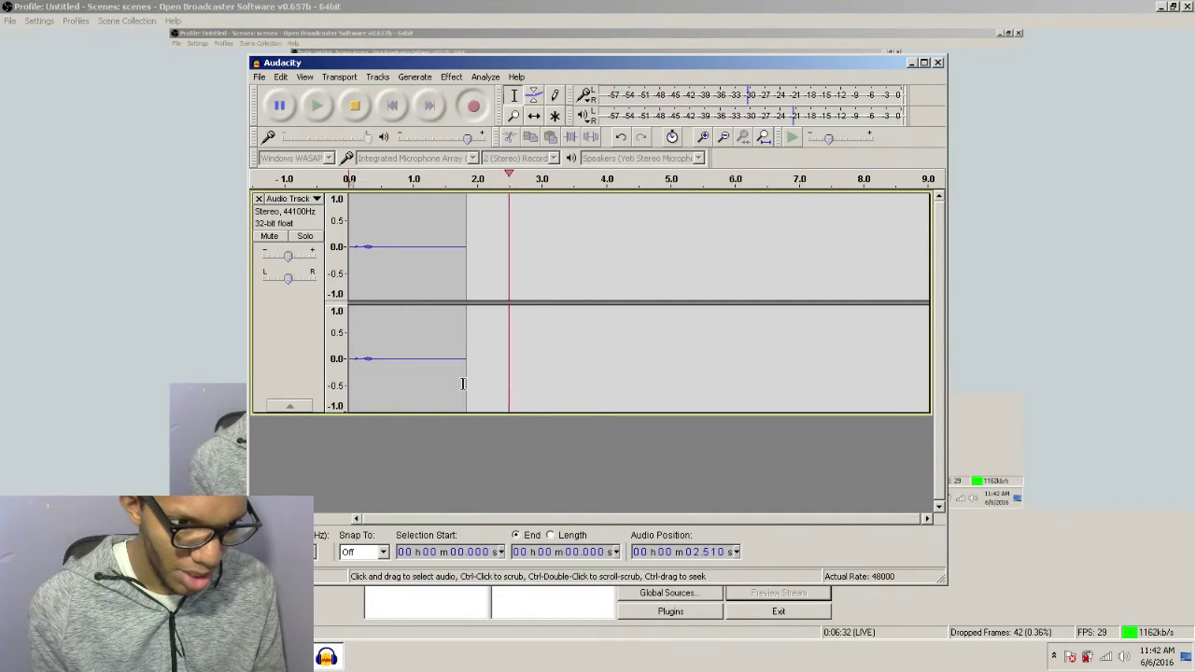
key("space")
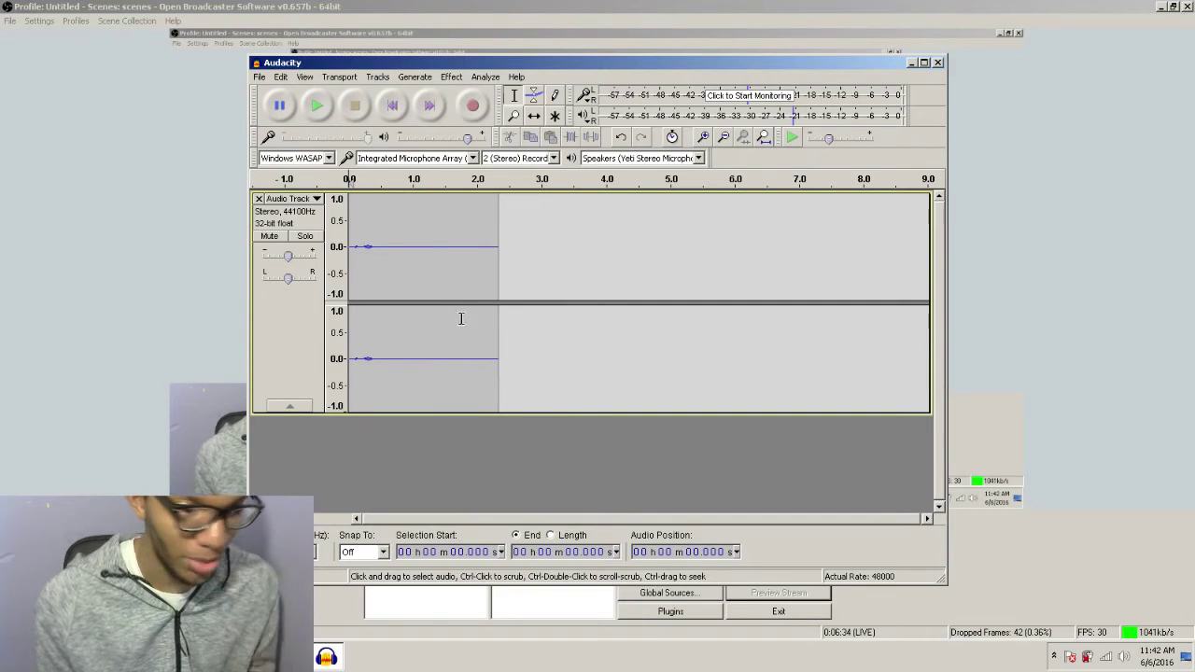
left_click(259, 198)
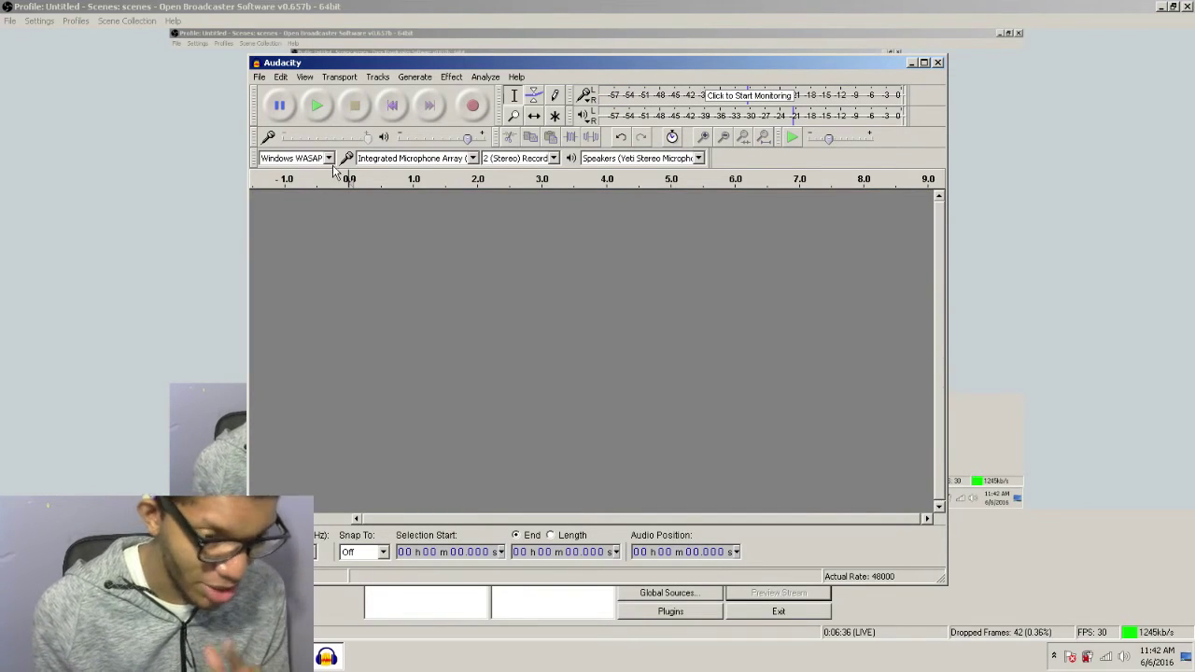
Check the audio host setting and switch to the VoiceForge demo page in the browser.
left_click(328, 158)
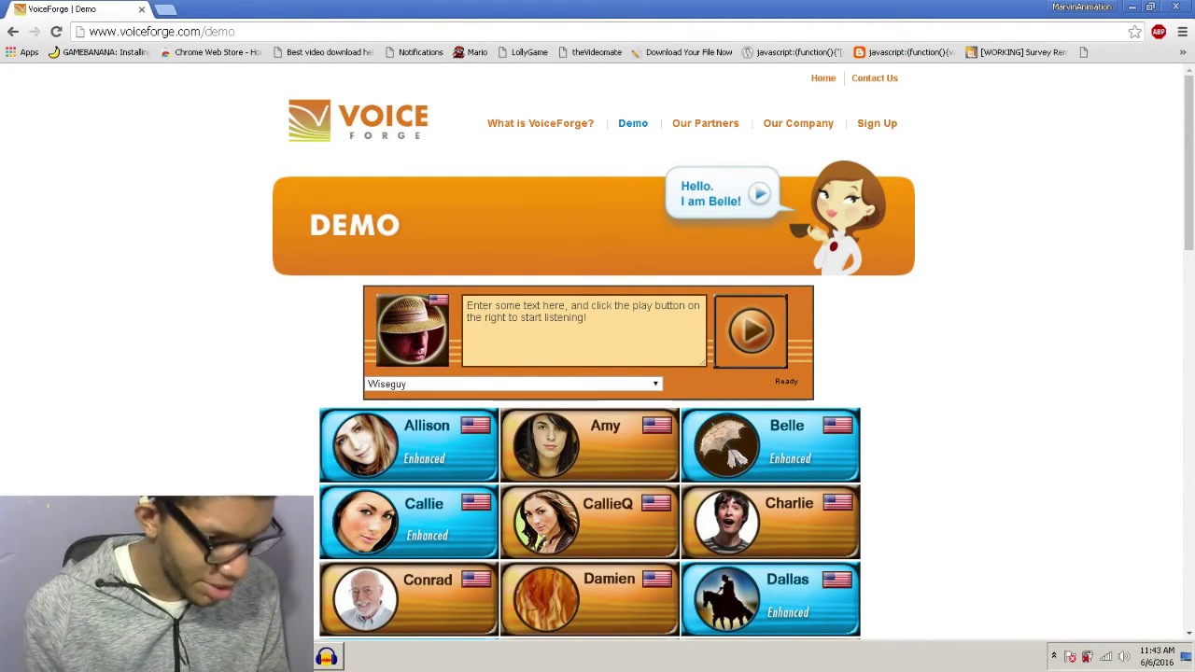
key("alt+Tab")
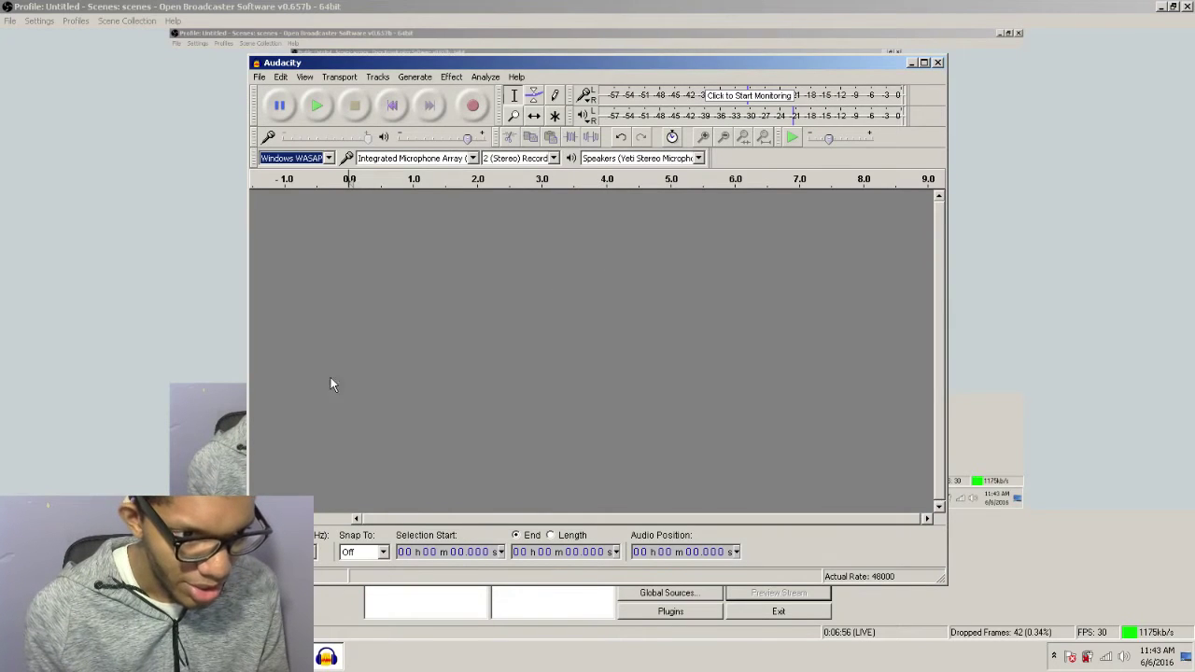
key("alt+Tab")
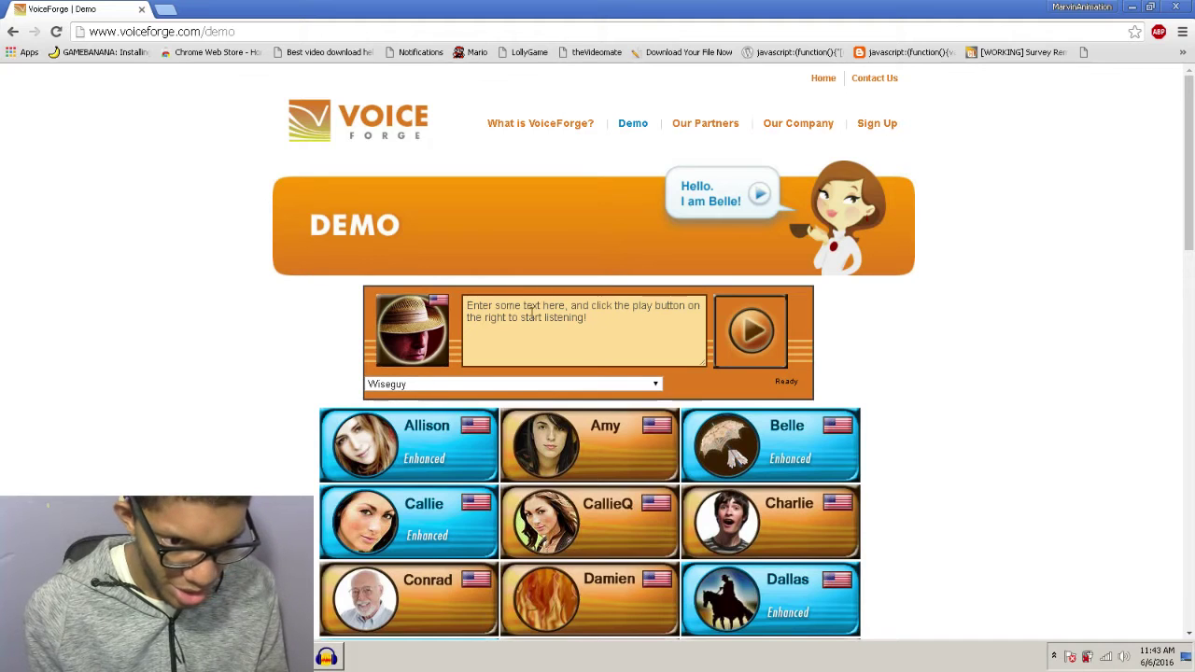
Replace the demo's placeholder text with "Oh boy some god damn Lunga" and try to play it in the Wiseguy voice.
left_click(641, 334)
key("ctrl+a")
key("BackSpace")
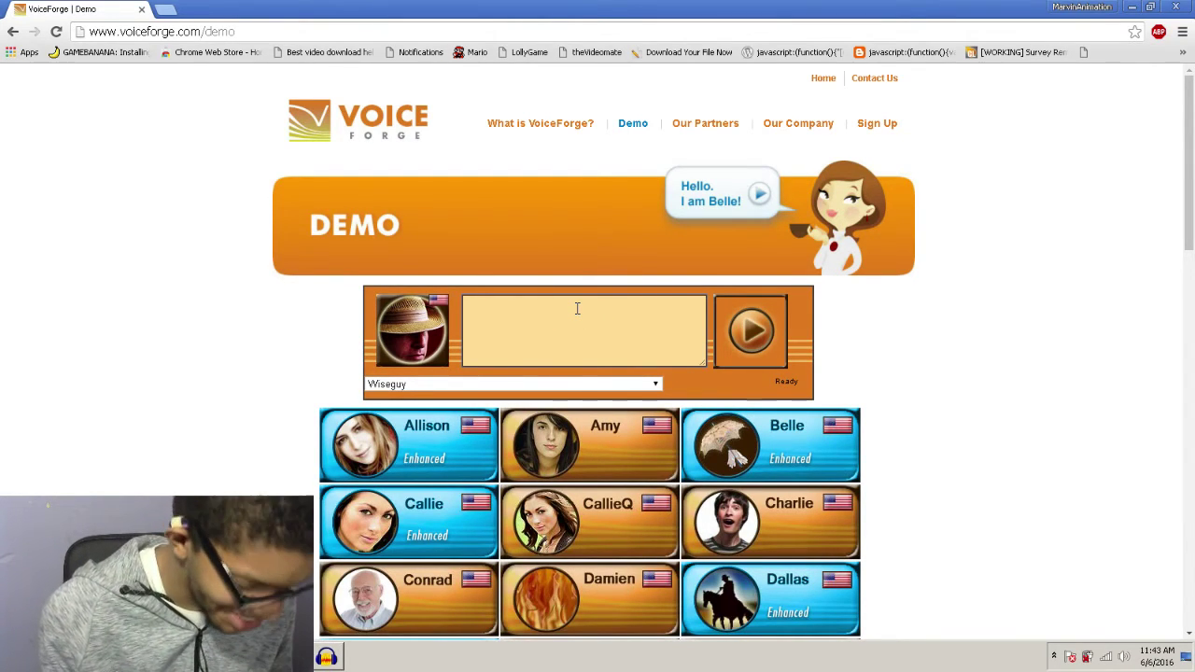
type("Oh")
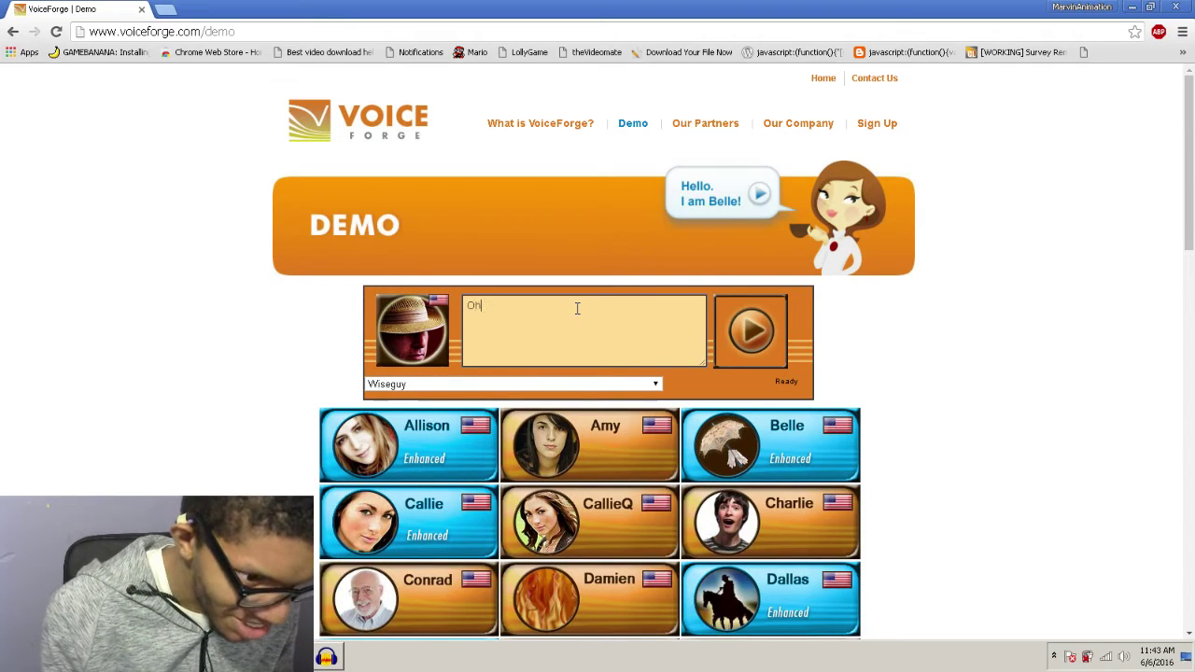
type(" boy")
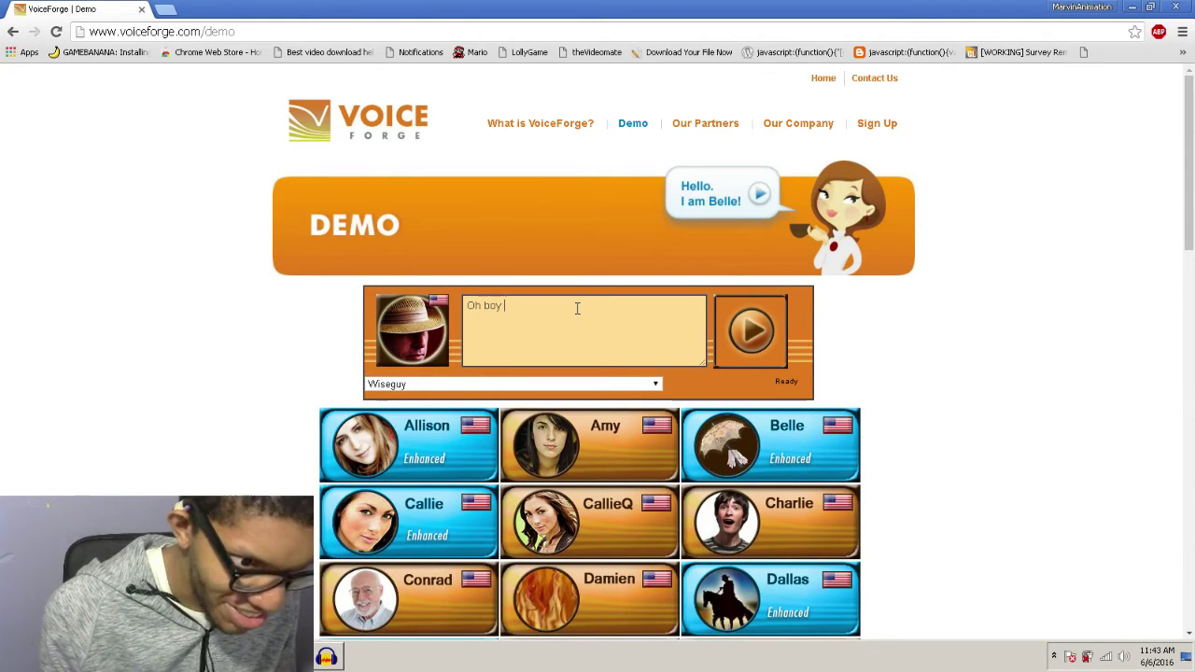
type(" some")
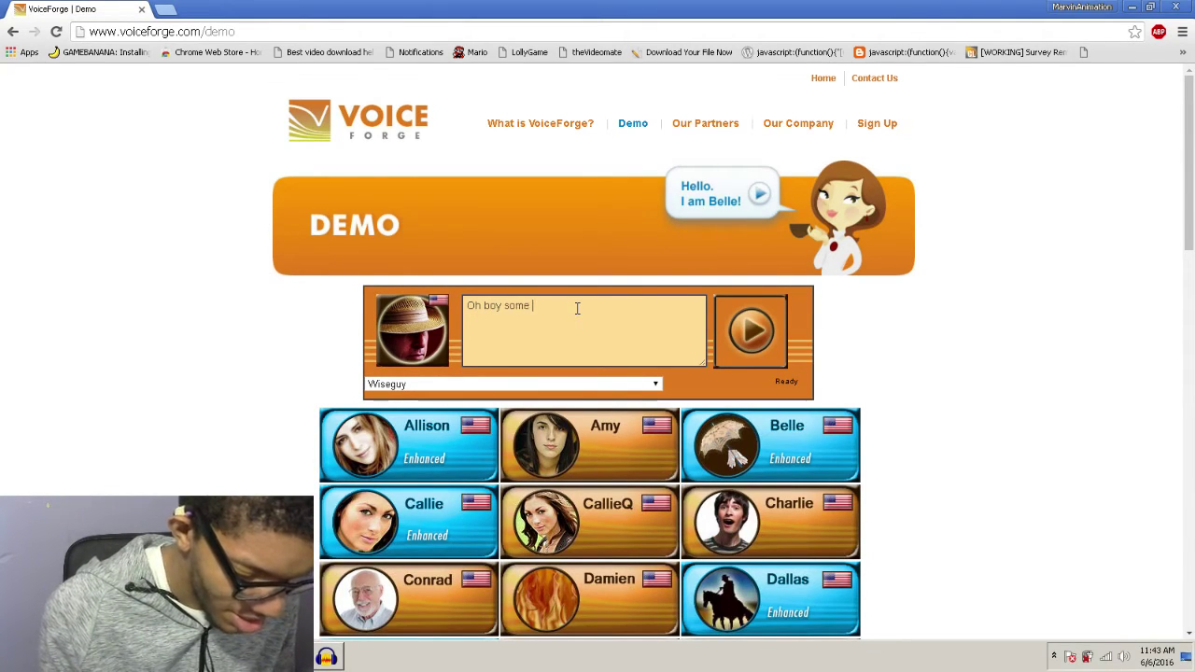
type(" god")
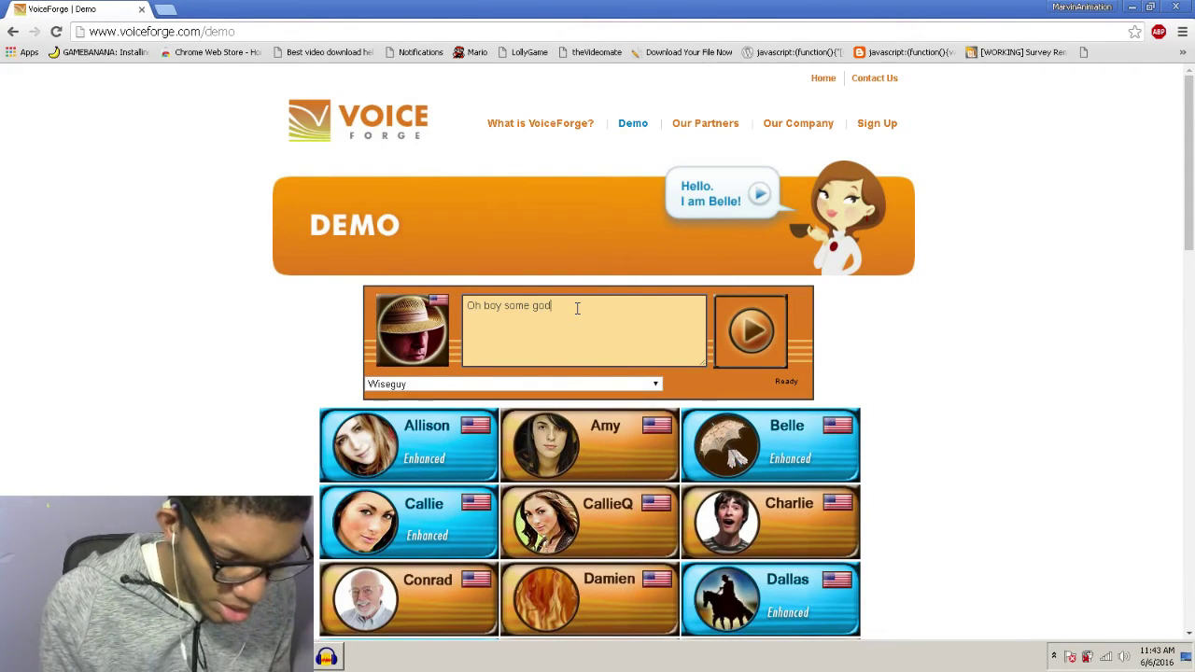
type("dam")
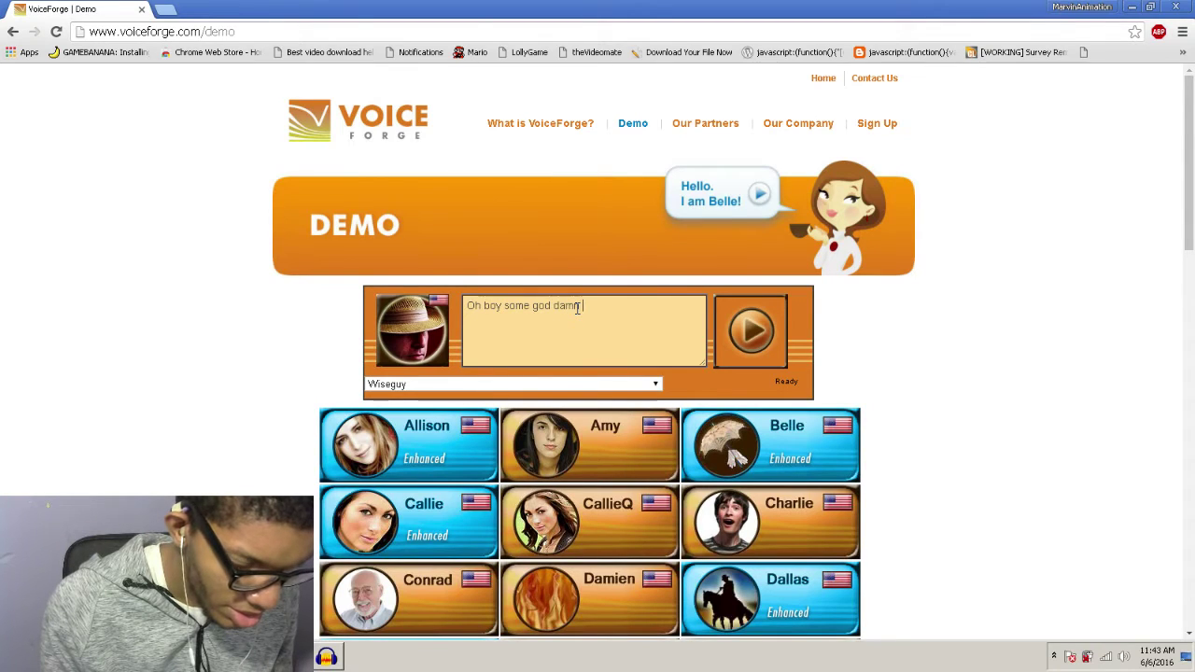
type("n Lunga")
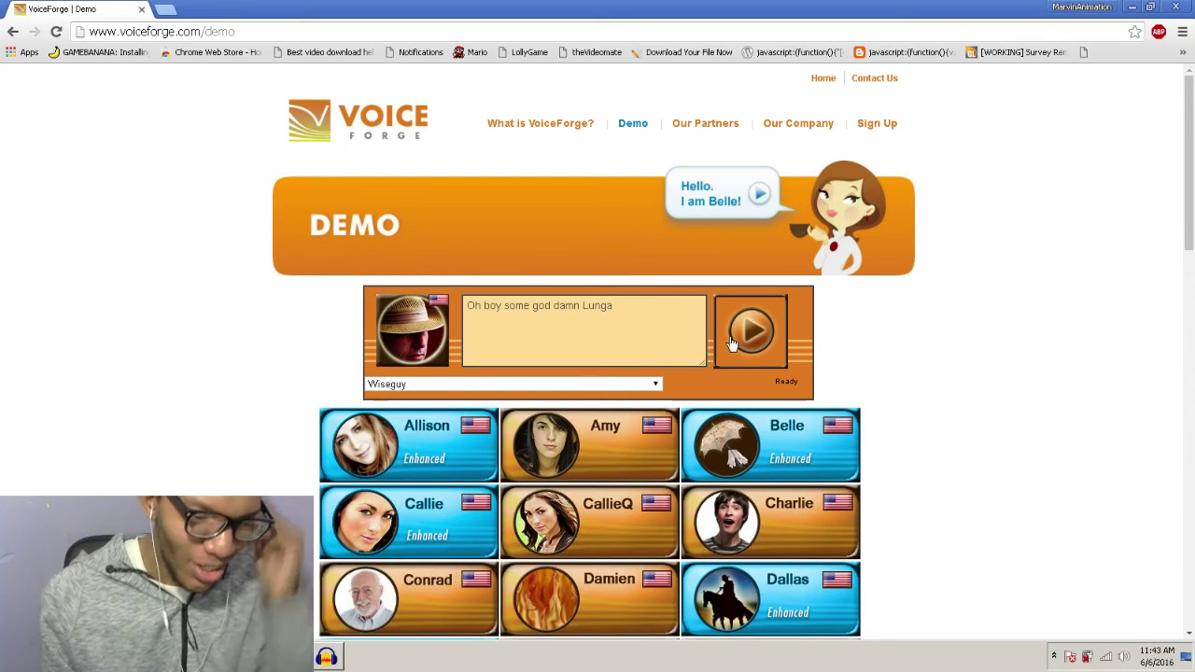
left_click(761, 340)
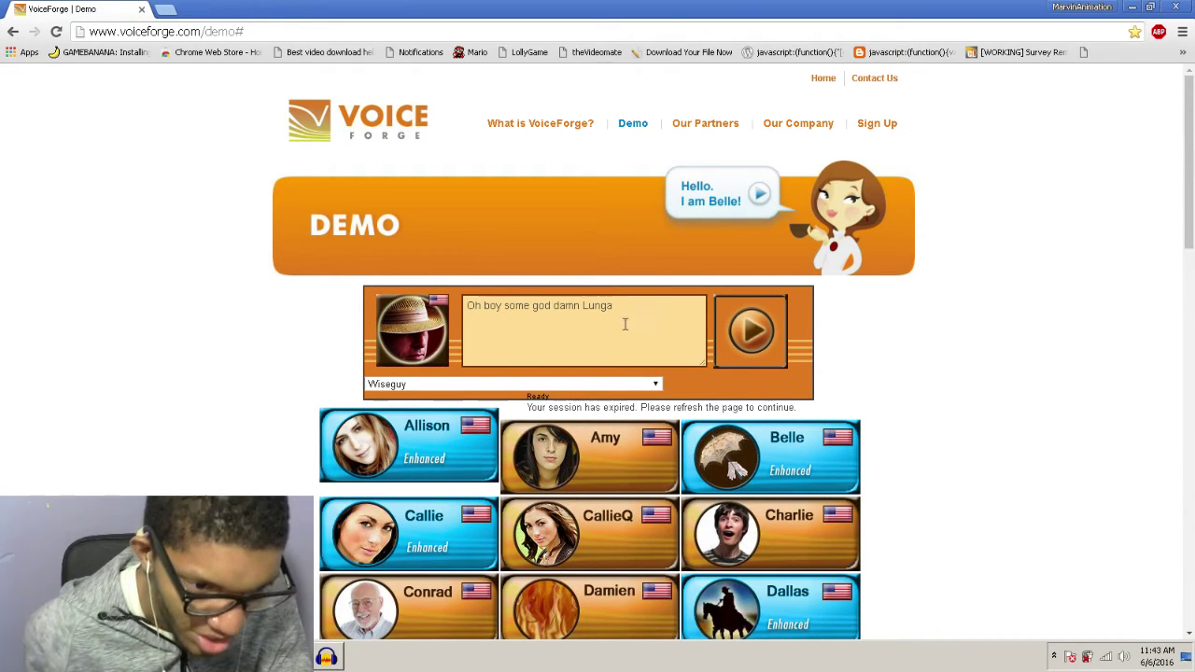
Copy the entered demo text and reload the VoiceForge demo page.
left_click_drag(624, 320, 467, 307)
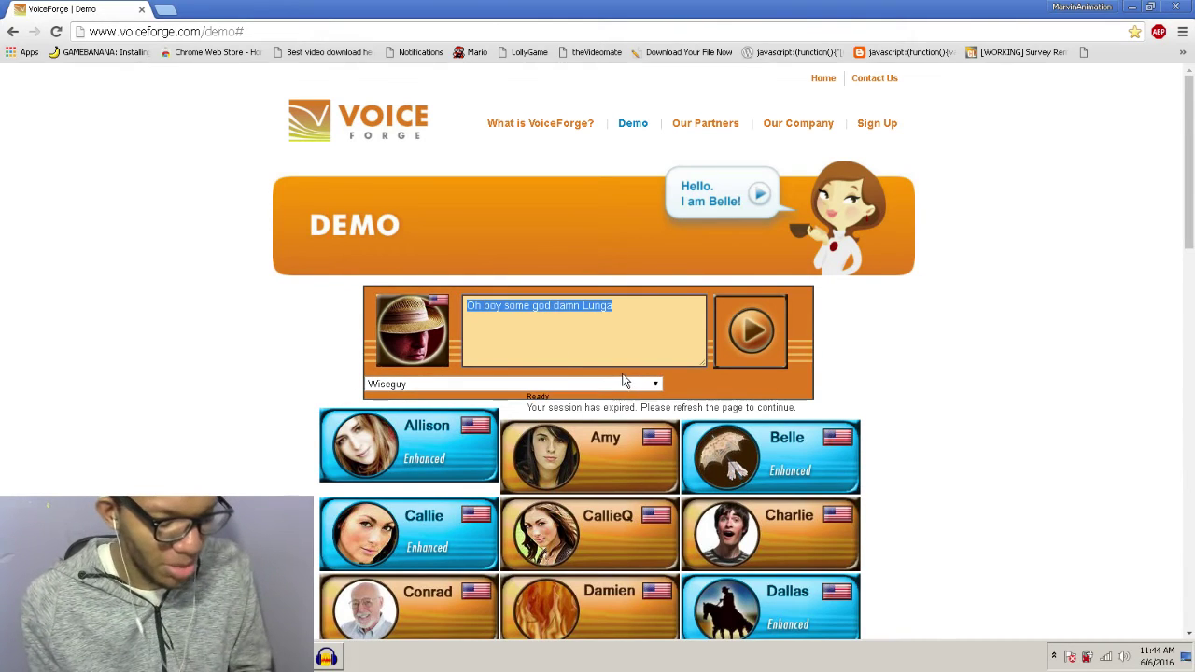
key("ctrl+l")
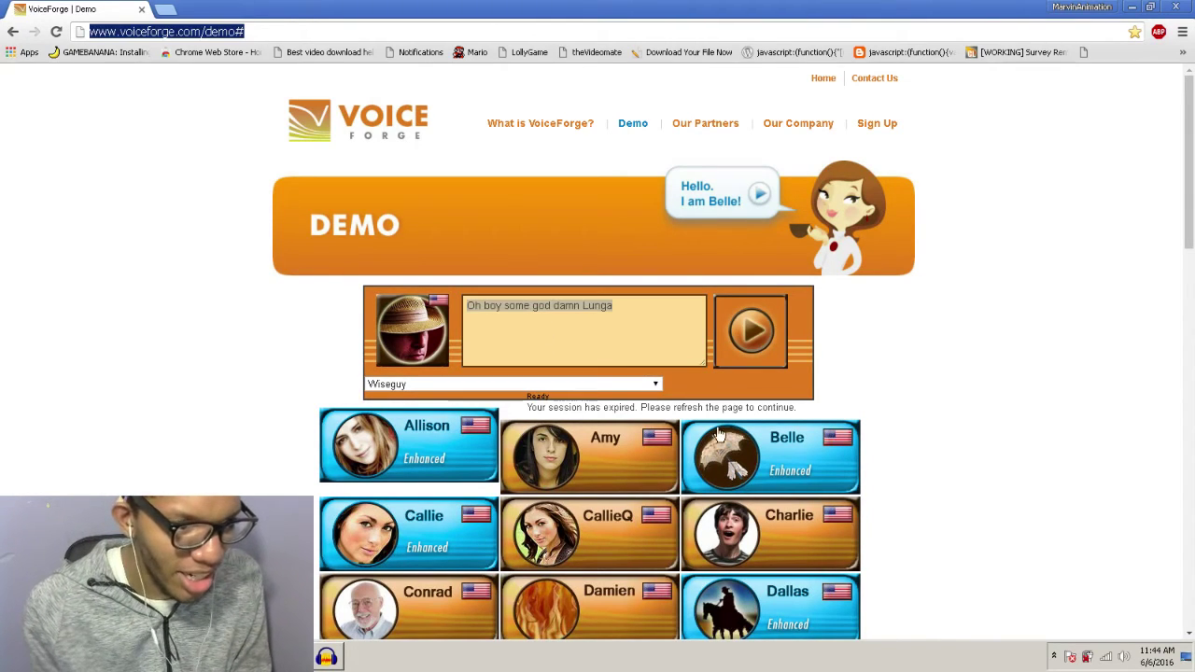
key("Return")
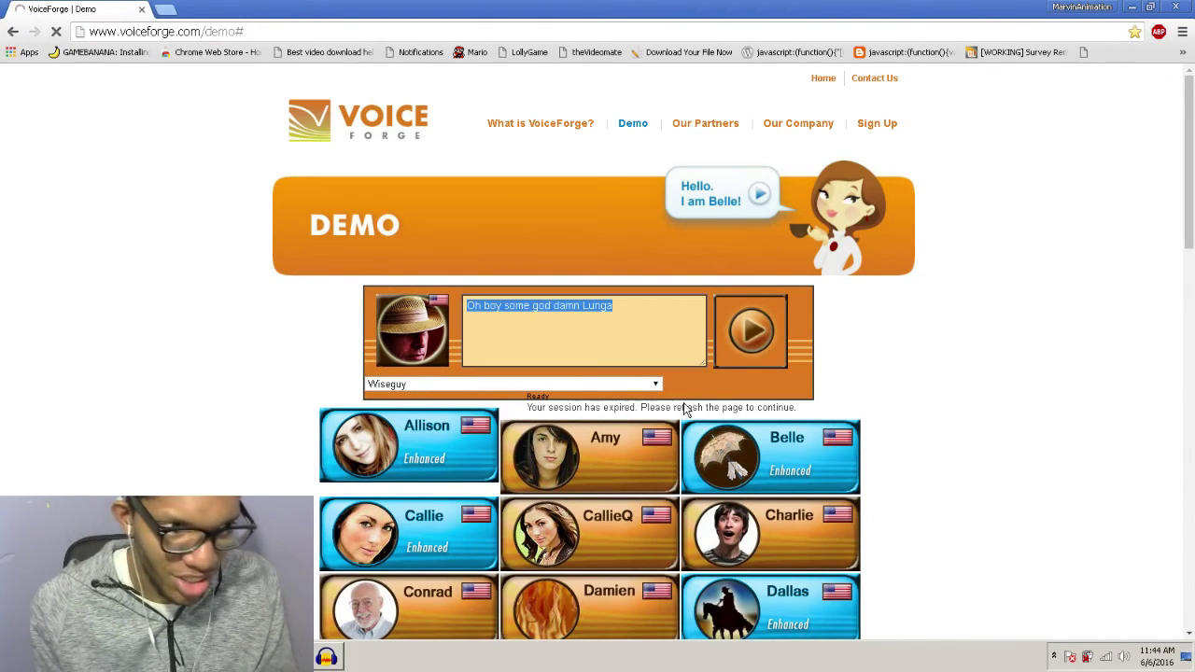
Choose the Wiseguy voice, replace the demo text with "Oh boy some god damn Lunga" and play it.
left_click_drag(468, 307, 763, 375)
key("BackSpace")
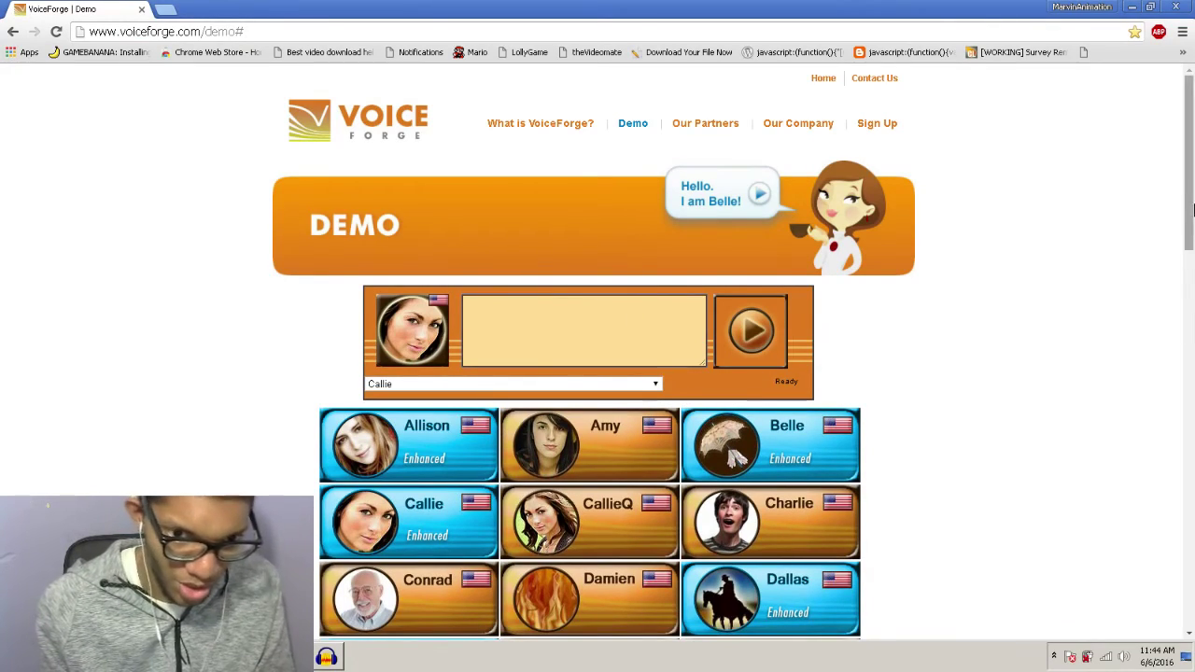
scroll(1163, 601, "down", 12)
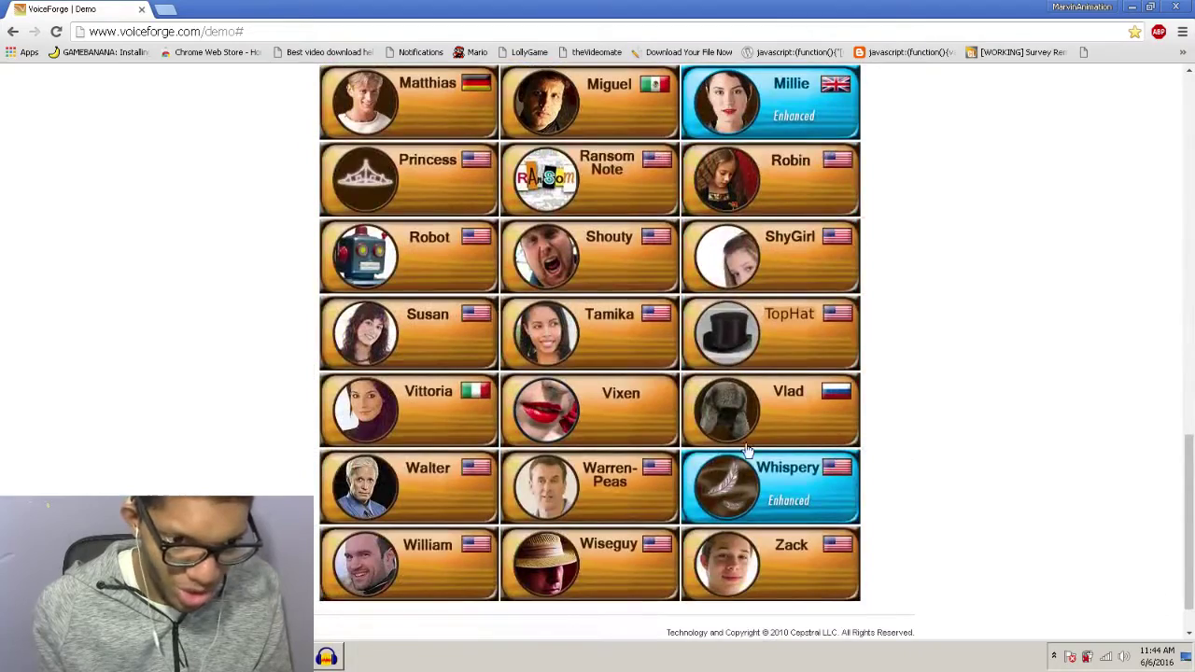
left_click_drag(1191, 480, 1191, 120)
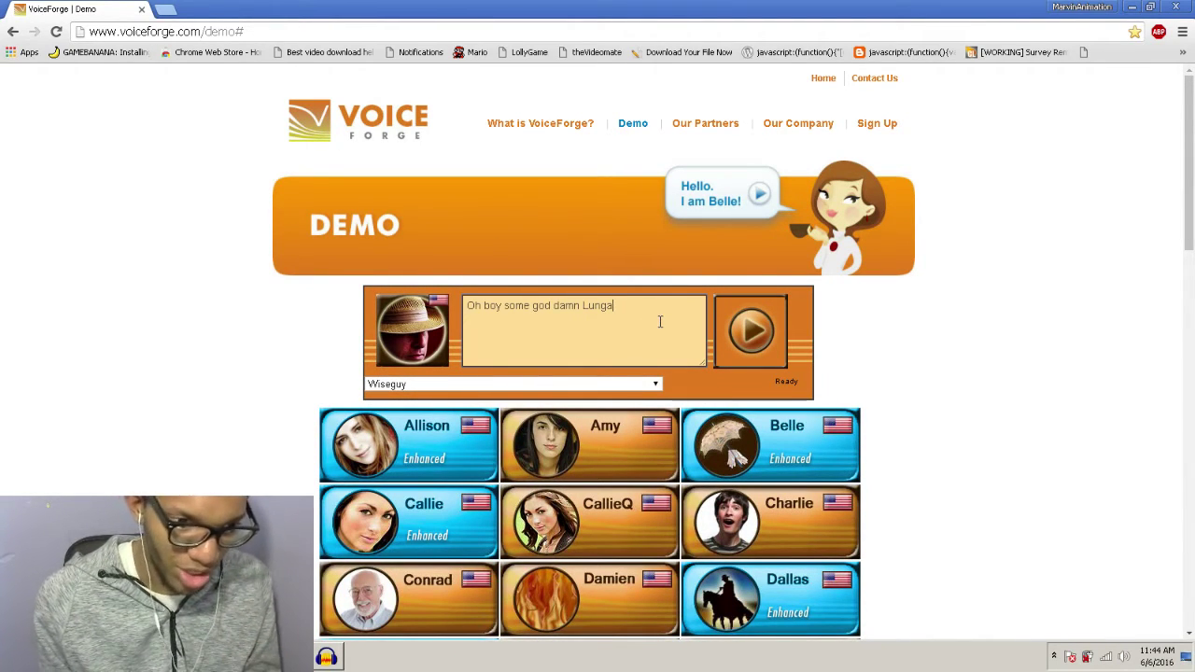
left_click(758, 342)
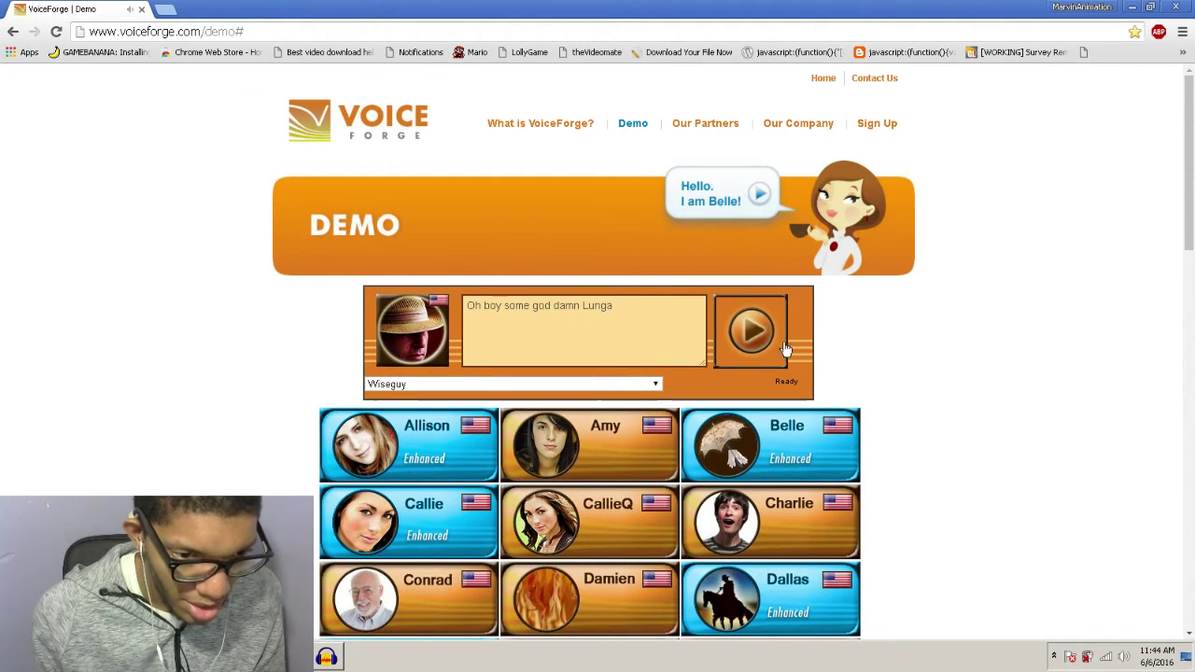
Replay the demo line, change "Lunga" to "Launga" in the text and play it in the Wiseguy voice.
left_click(755, 335)
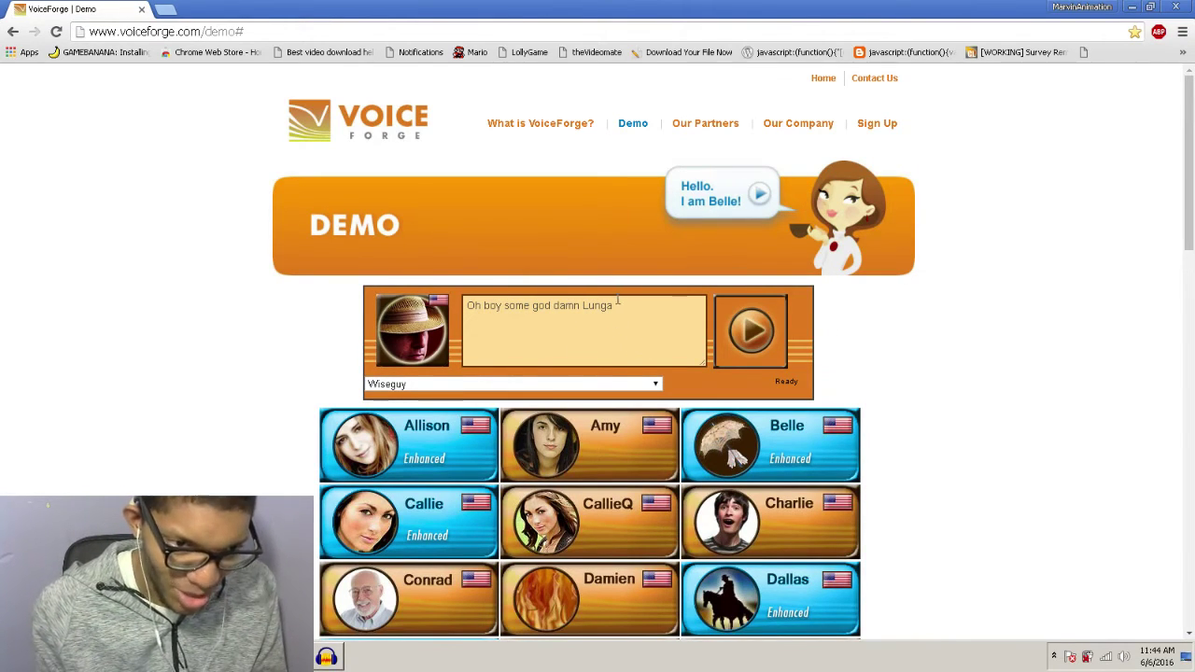
left_click(588, 307)
type("a")
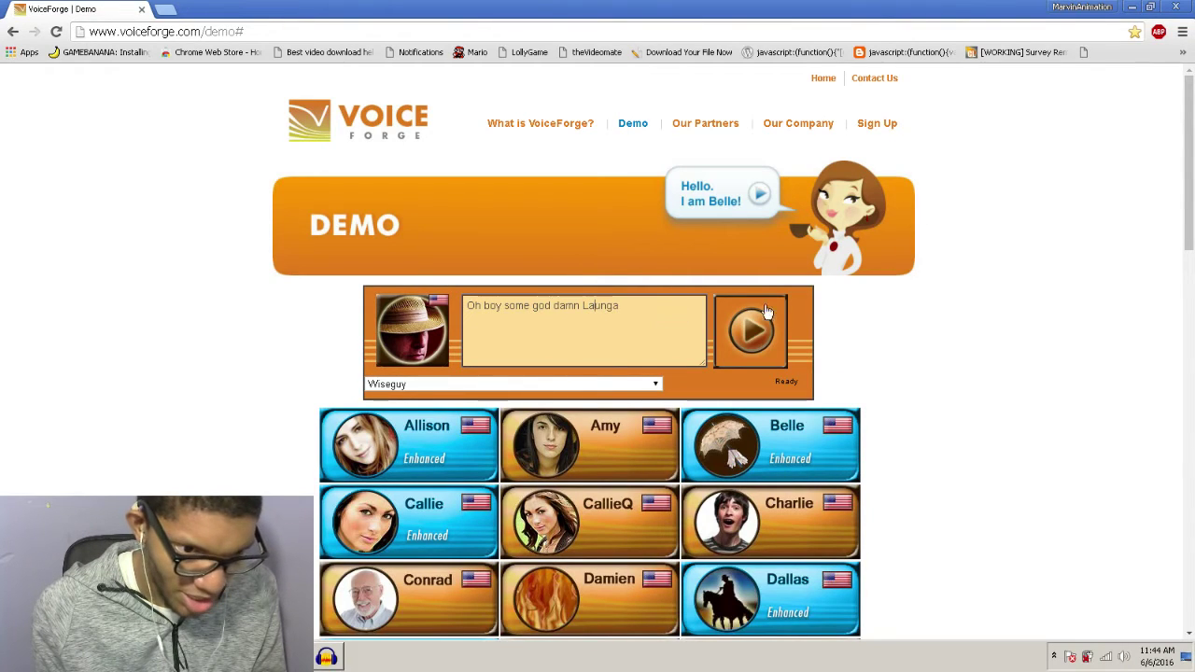
left_click(752, 330)
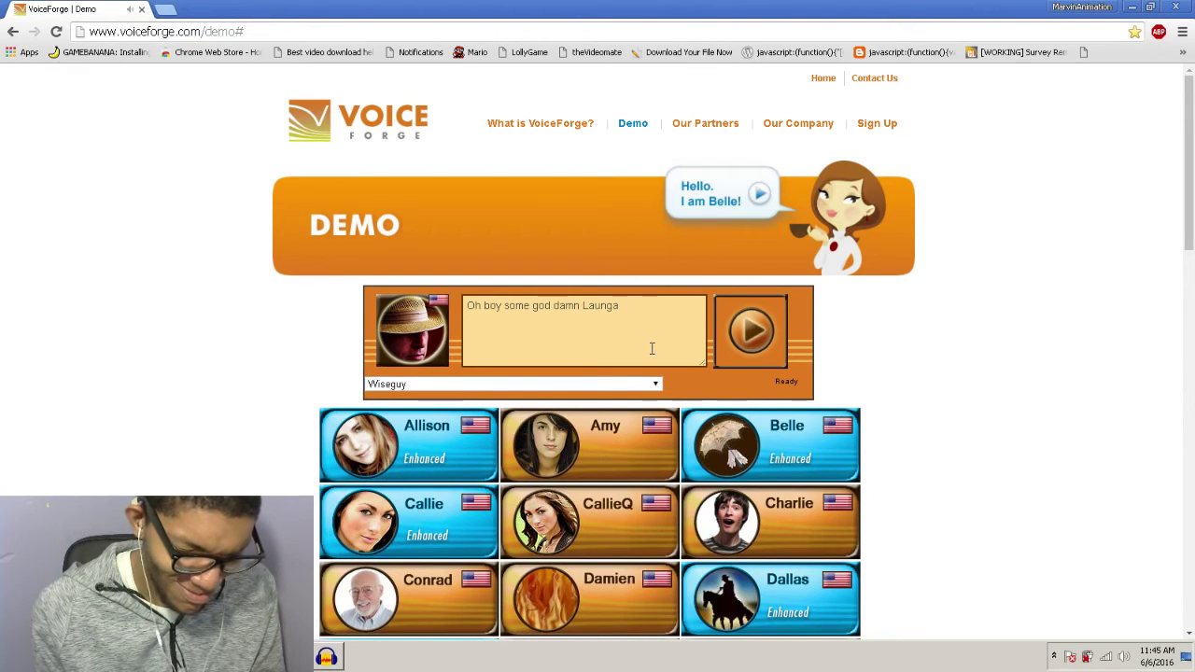
Switch to Audacity and set the audio host to Windows DirectSound.
left_click(327, 658)
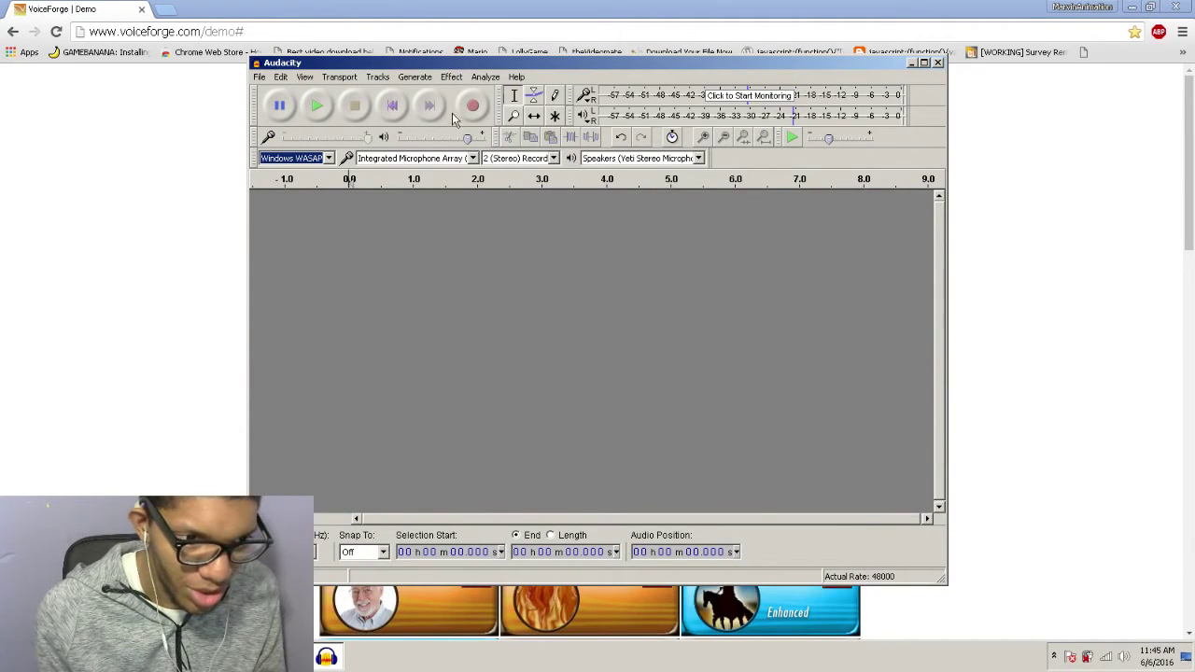
left_click(527, 225)
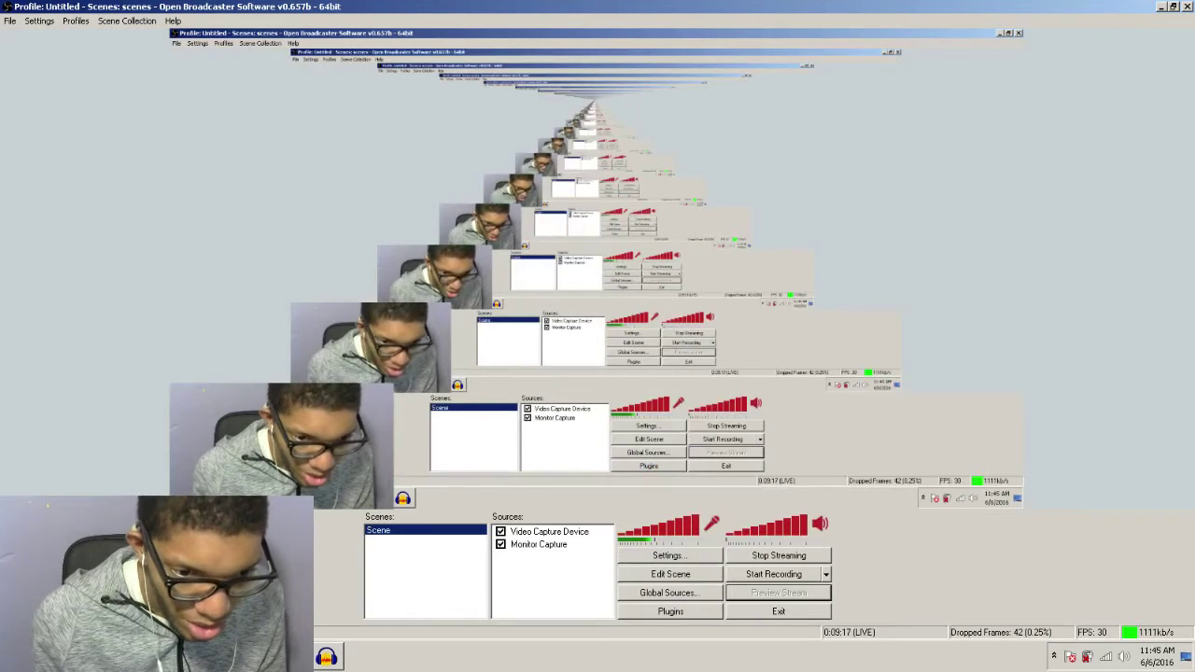
key("alt+Tab")
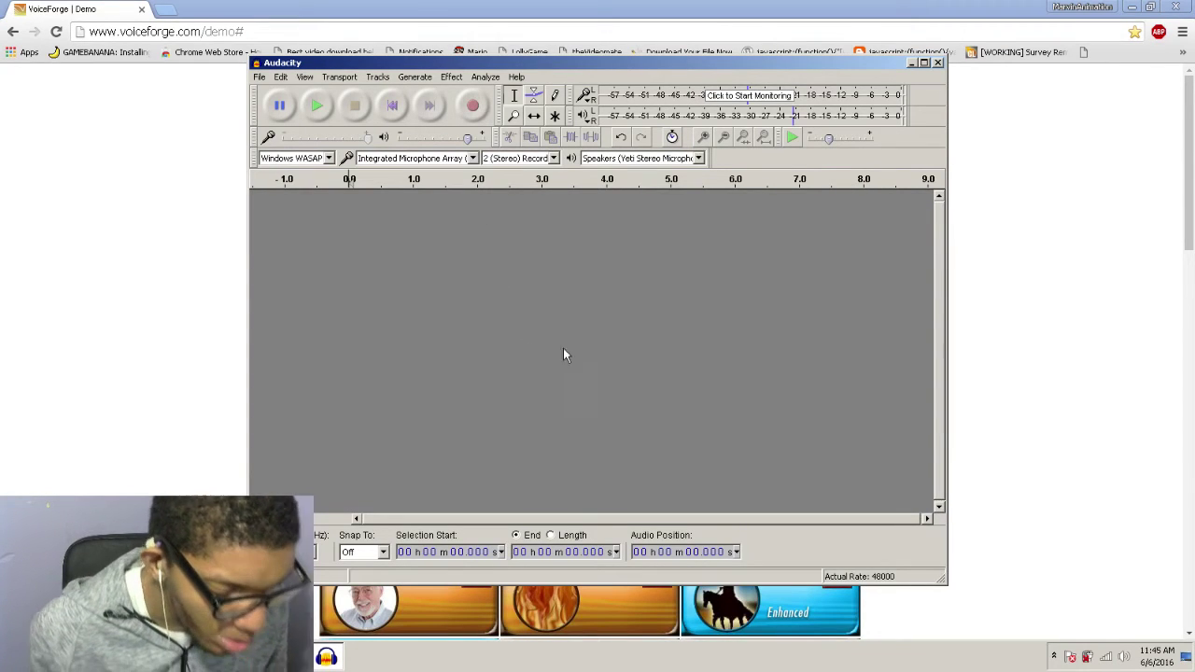
left_click(322, 159)
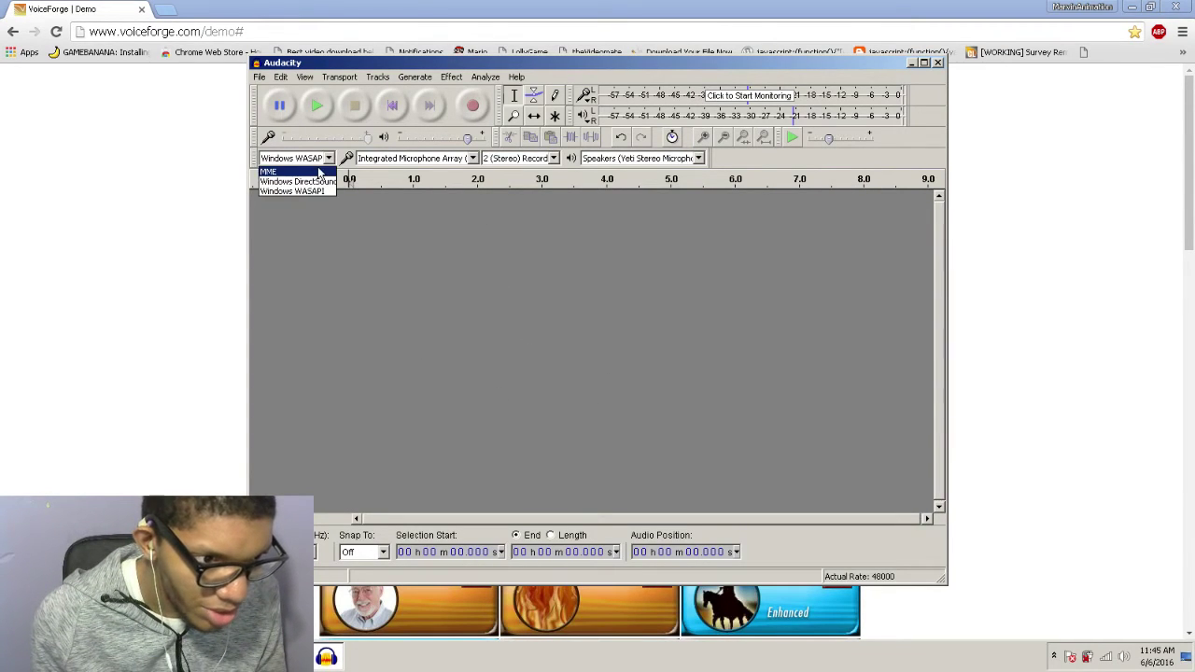
left_click(326, 181)
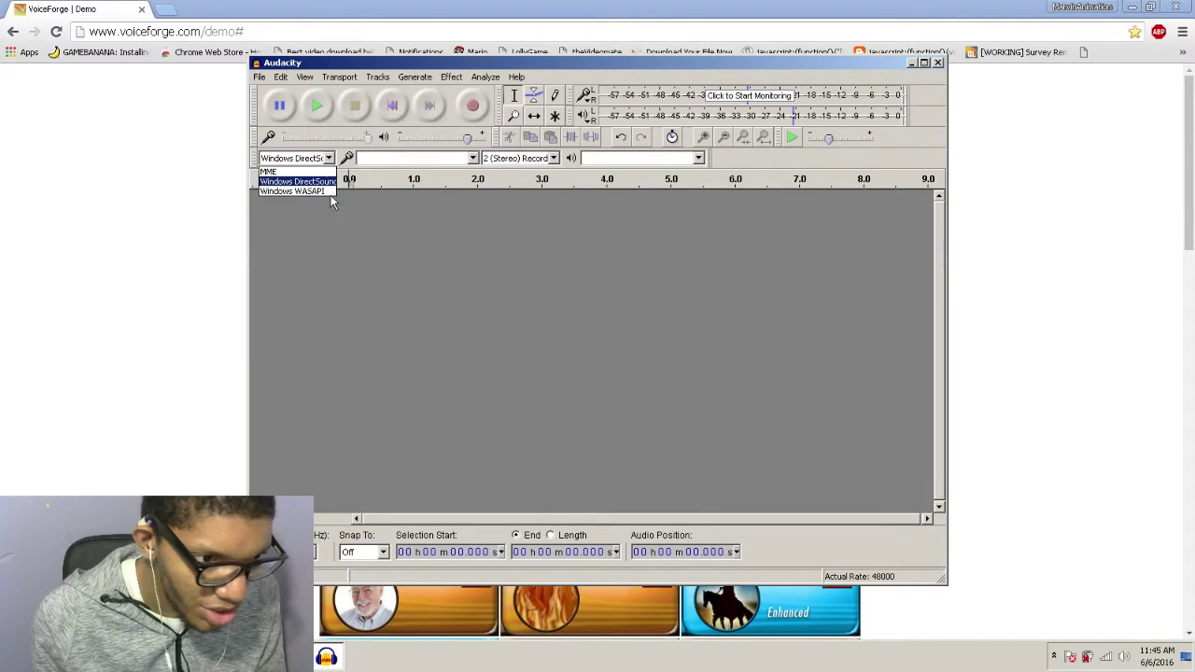
Record a short test clip with the DirectSound host and delete its track.
left_click(474, 110)
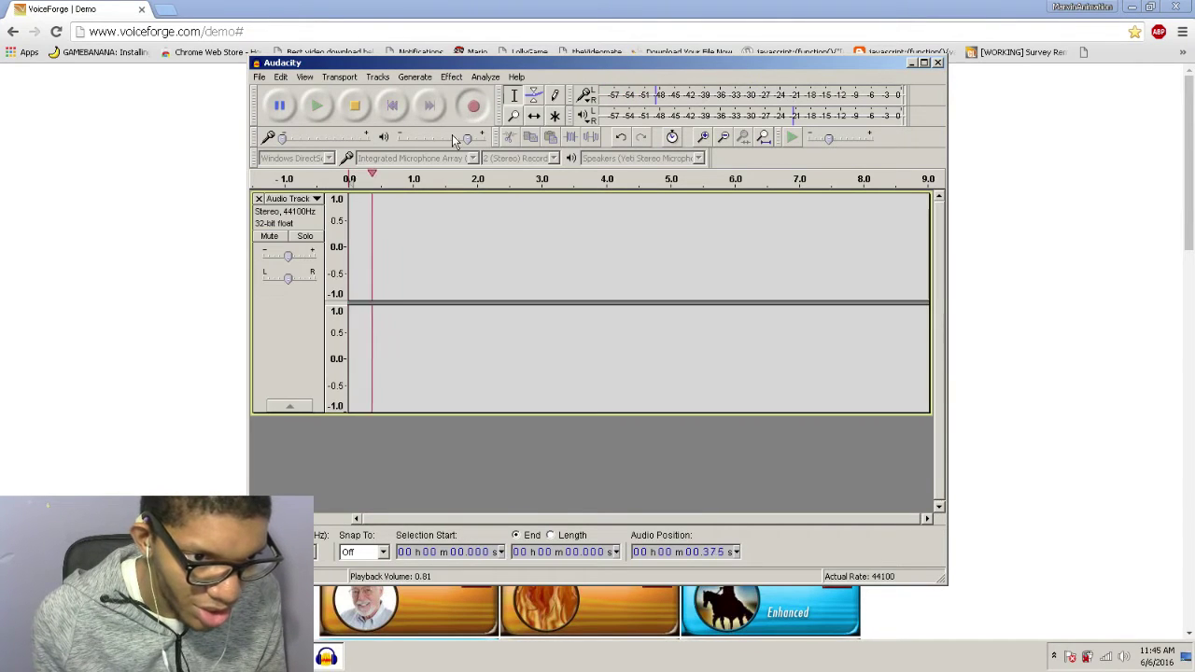
key("space")
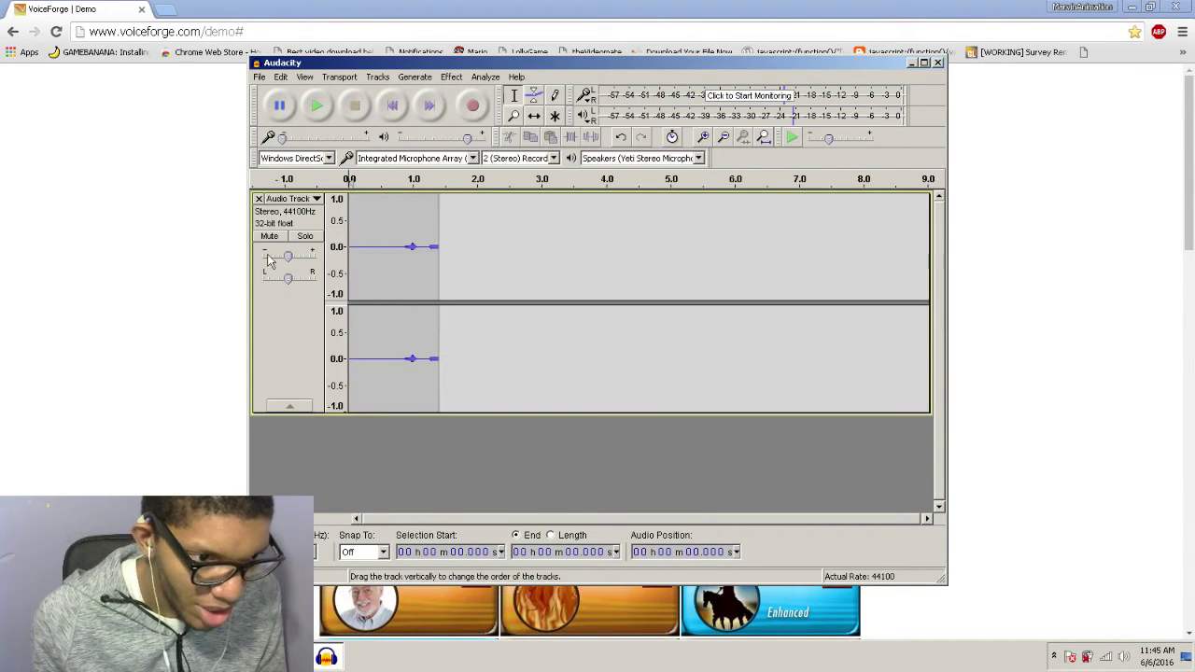
left_click(258, 199)
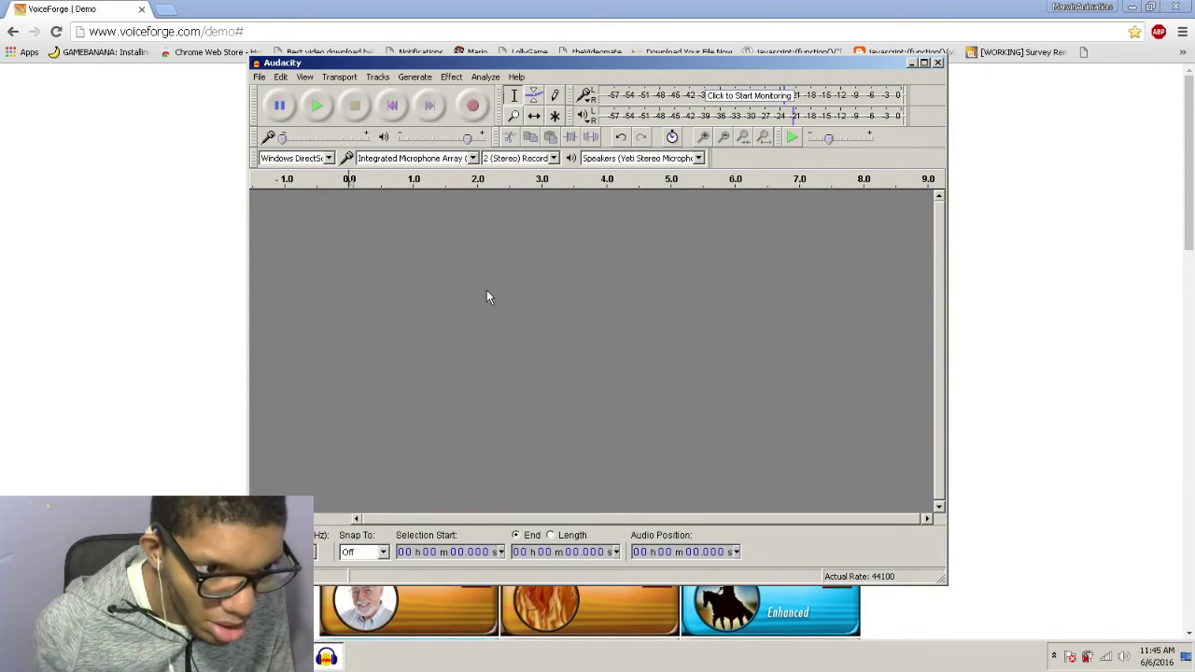
Try to record the VoiceForge line with the DirectSound host, stop the recording and delete the track.
left_click(474, 110)
key("alt+Tab")
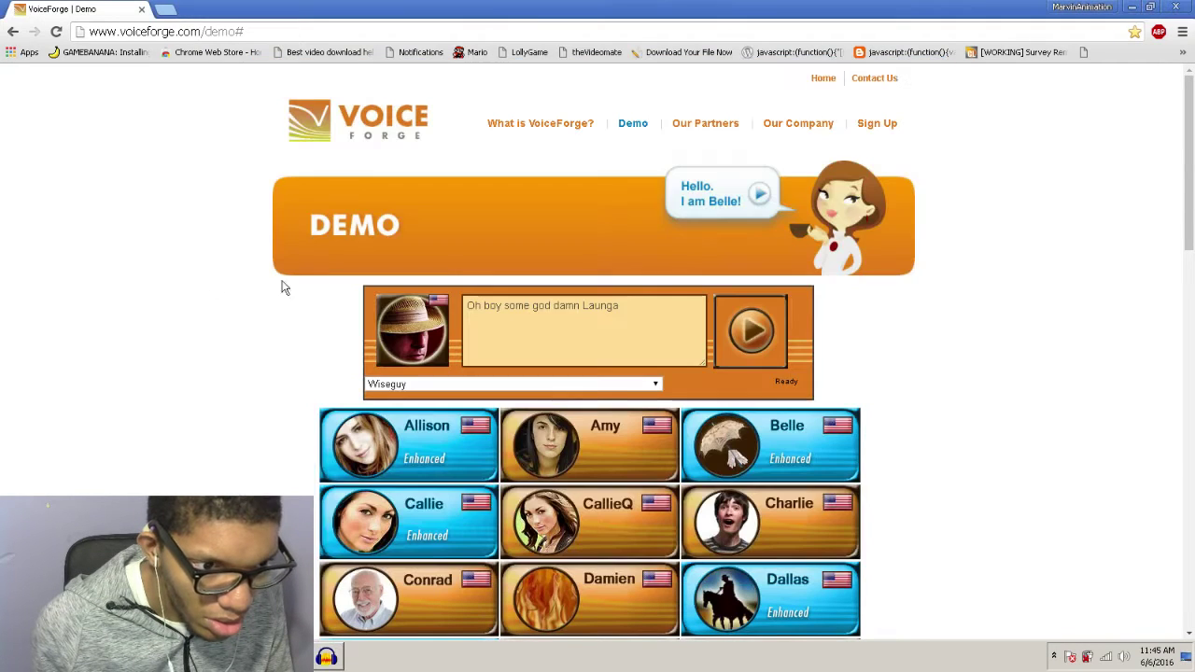
key("alt+Tab")
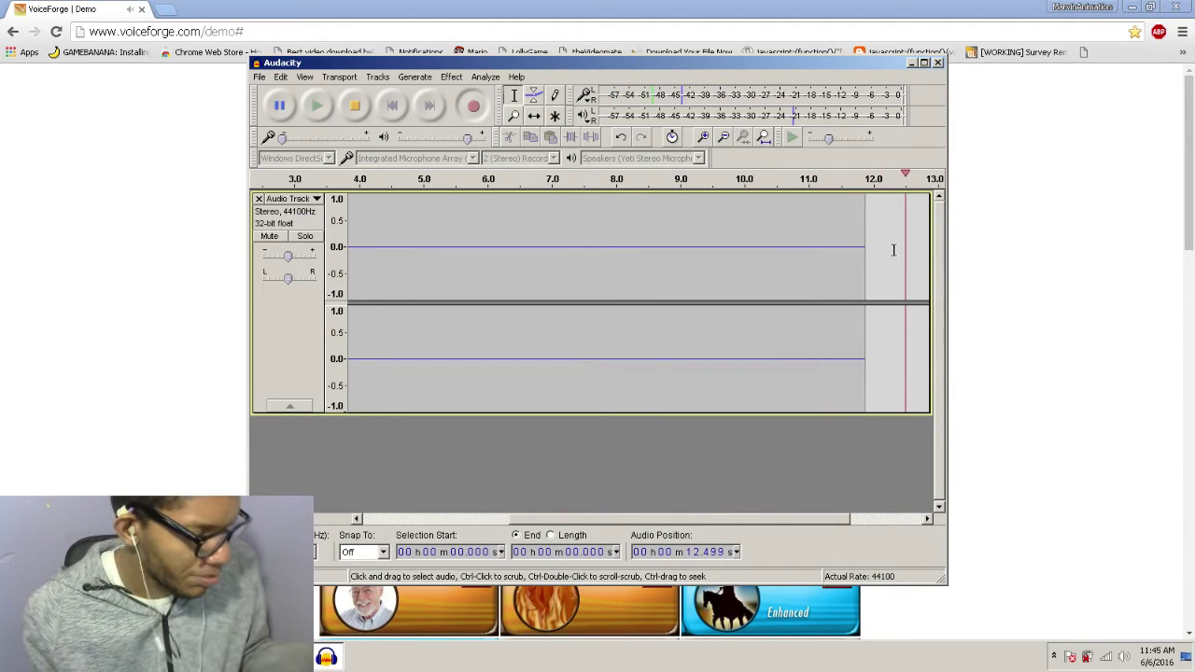
left_click(371, 88)
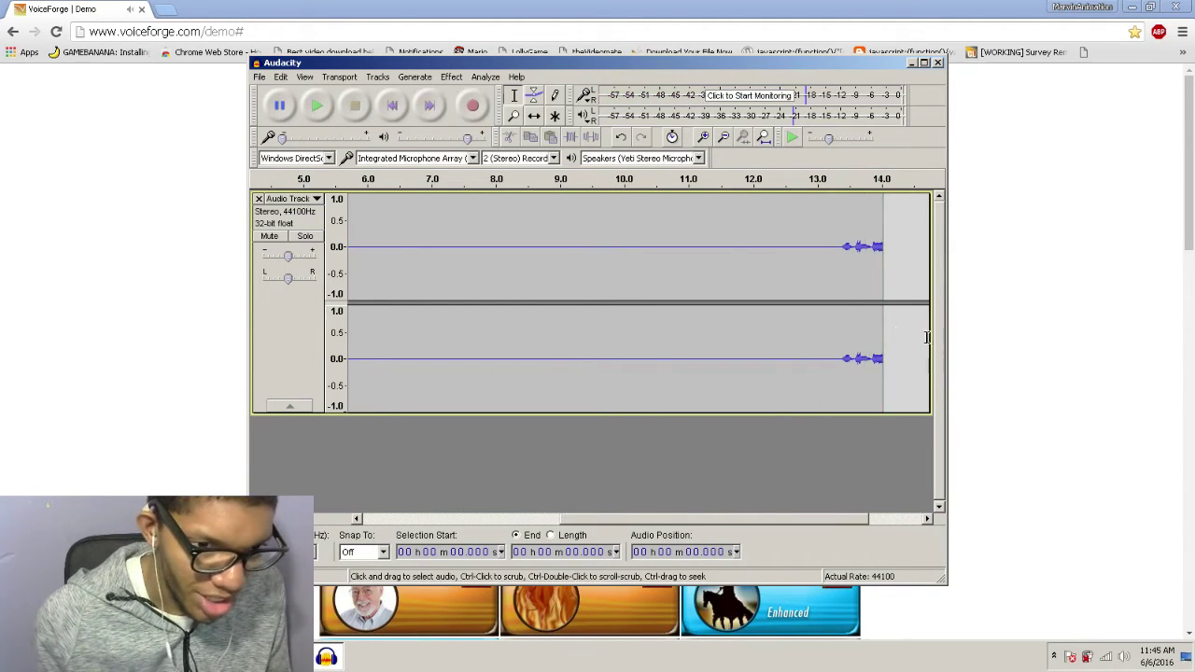
left_click(258, 199)
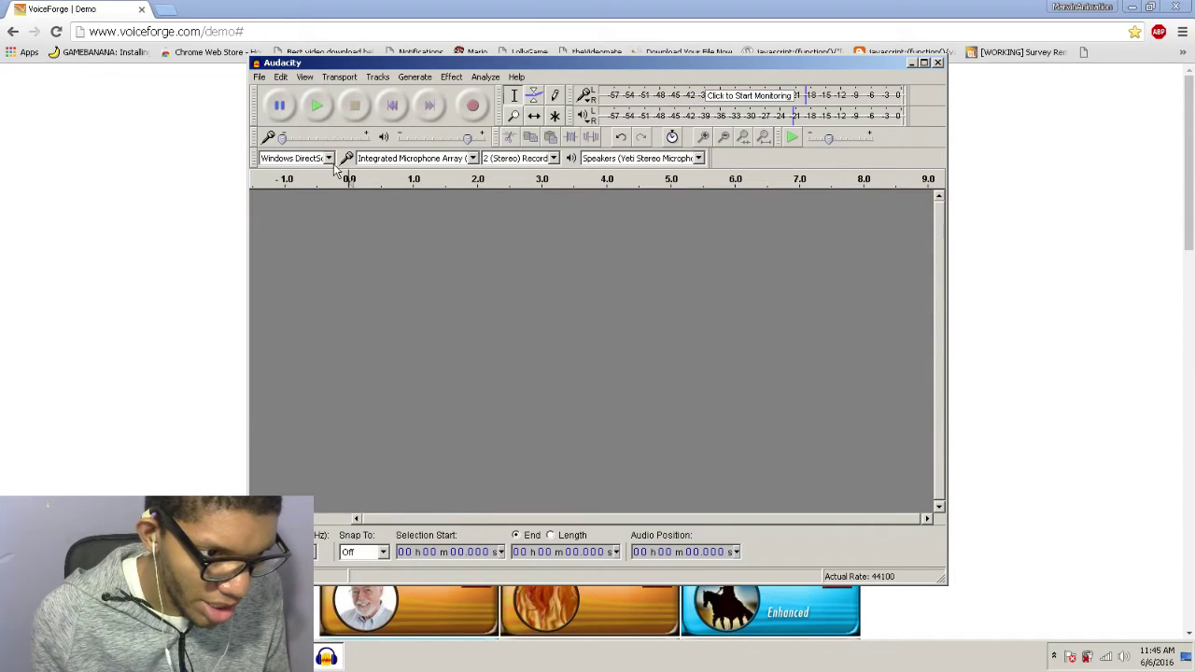
Set the audio host to Windows WASAPI, return to the VoiceForge page and select the demo text.
left_click(327, 158)
left_click(307, 192)
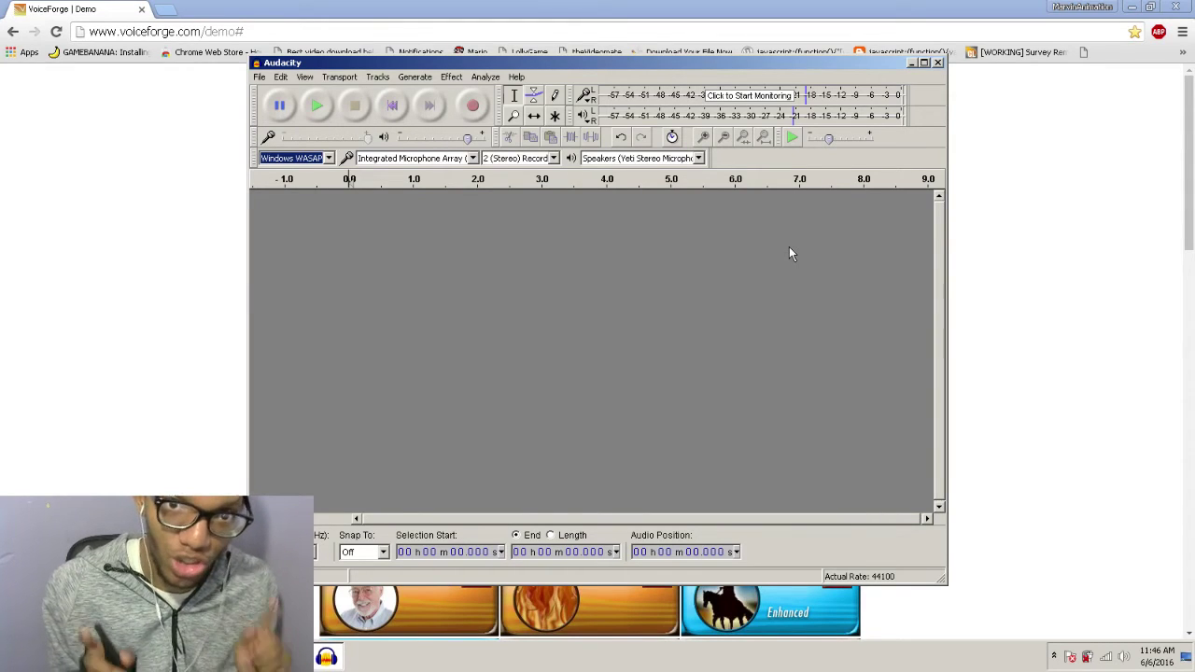
left_click(912, 64)
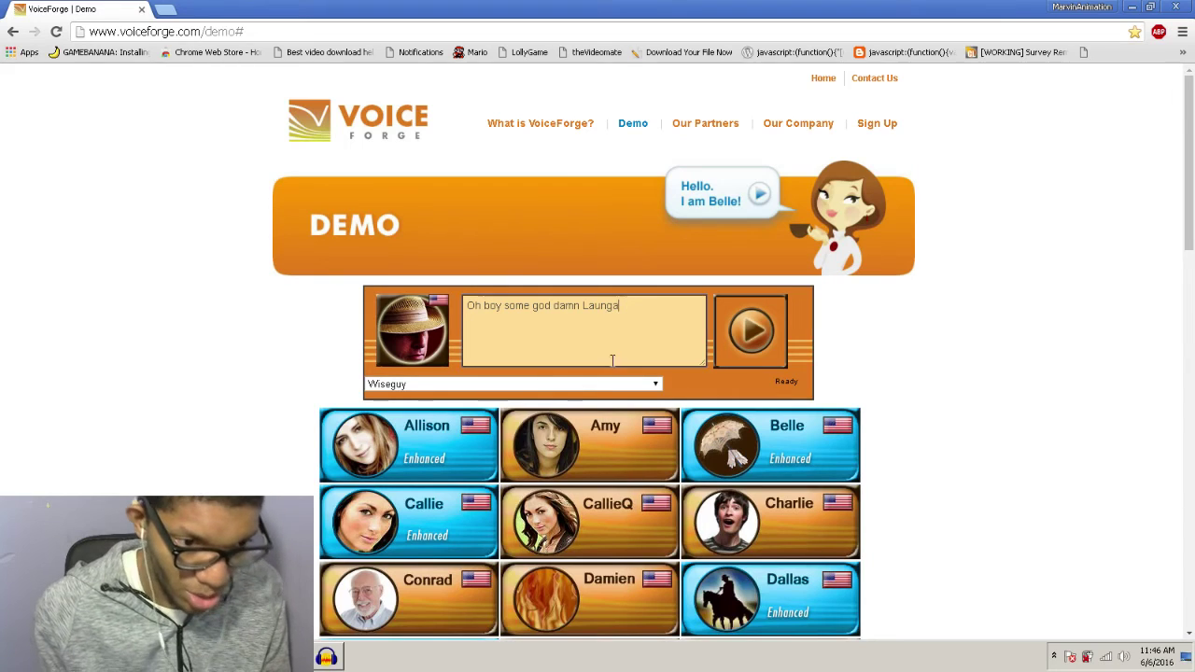
key("ctrl+a")
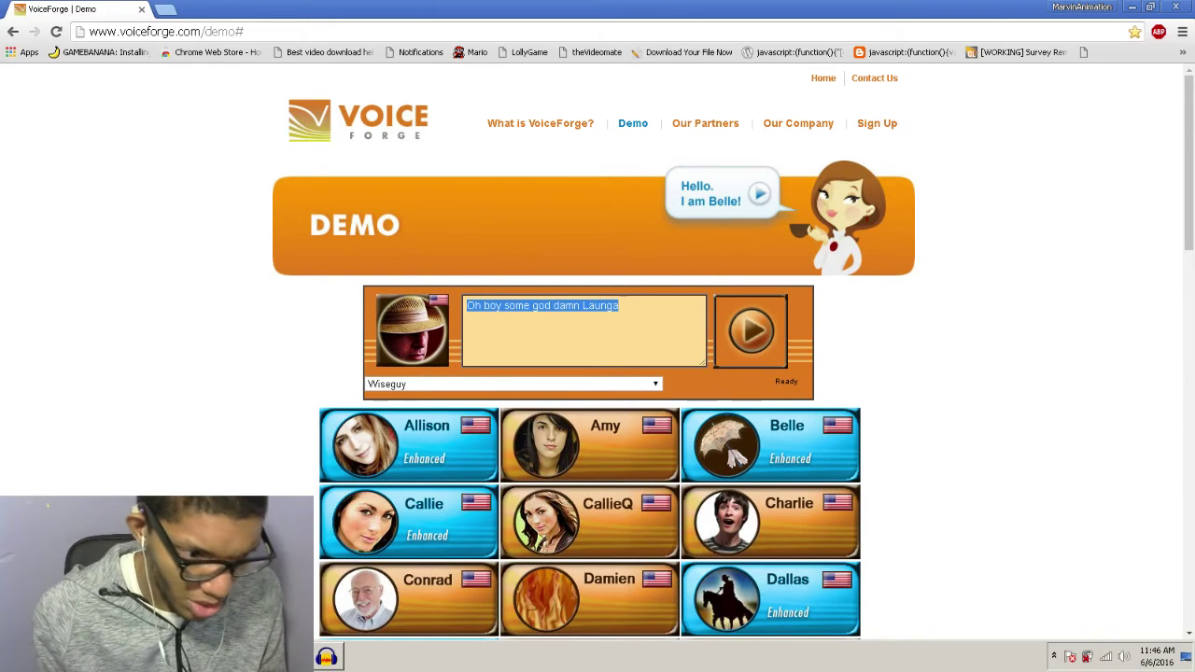
Start an Audacity recording, play the "Oh boy some god damn Launga" line in VoiceForge, and return to stop the recording.
left_click(326, 656)
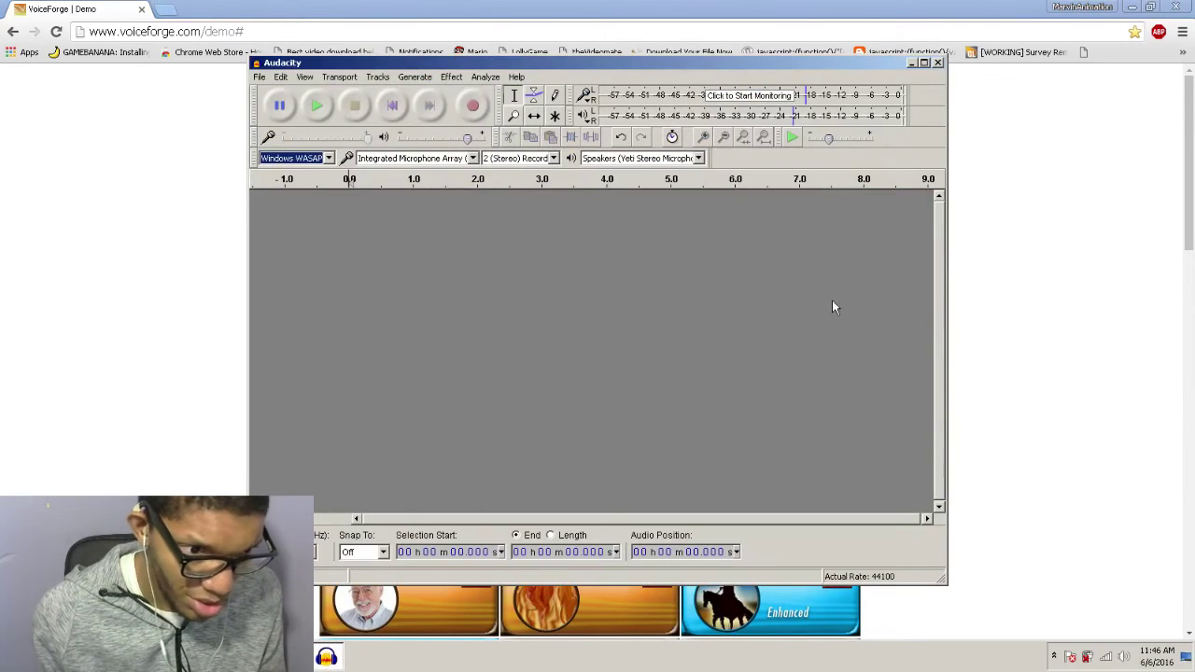
left_click(472, 105)
left_click(955, 383)
left_click(752, 333)
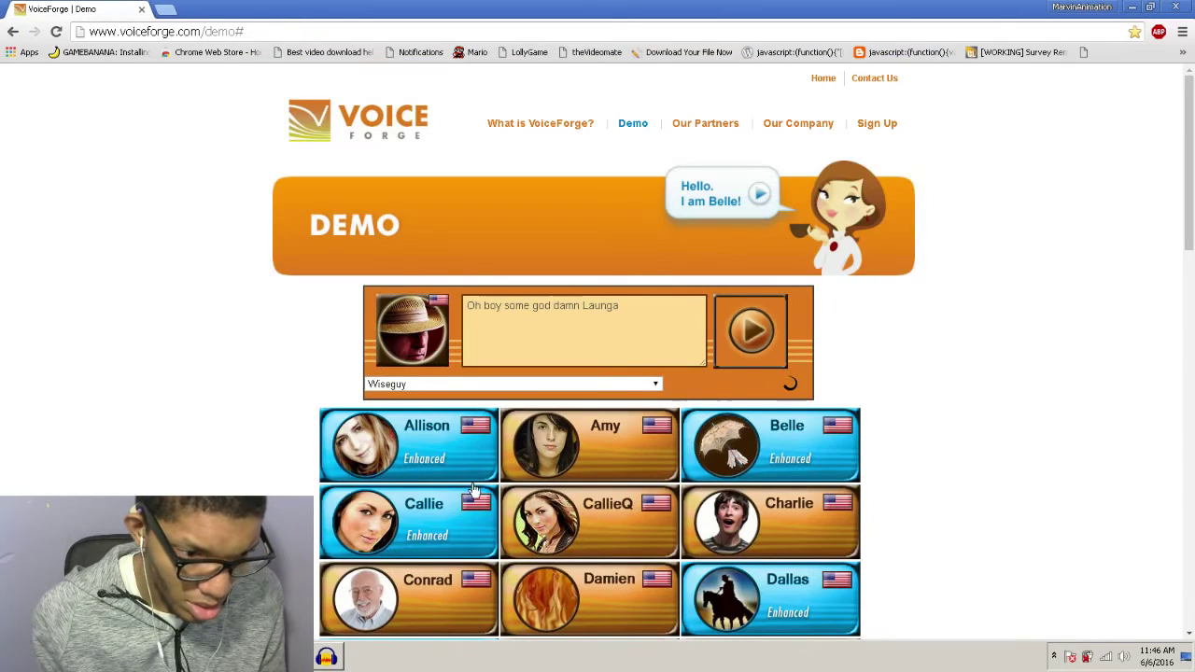
key("alt+Tab")
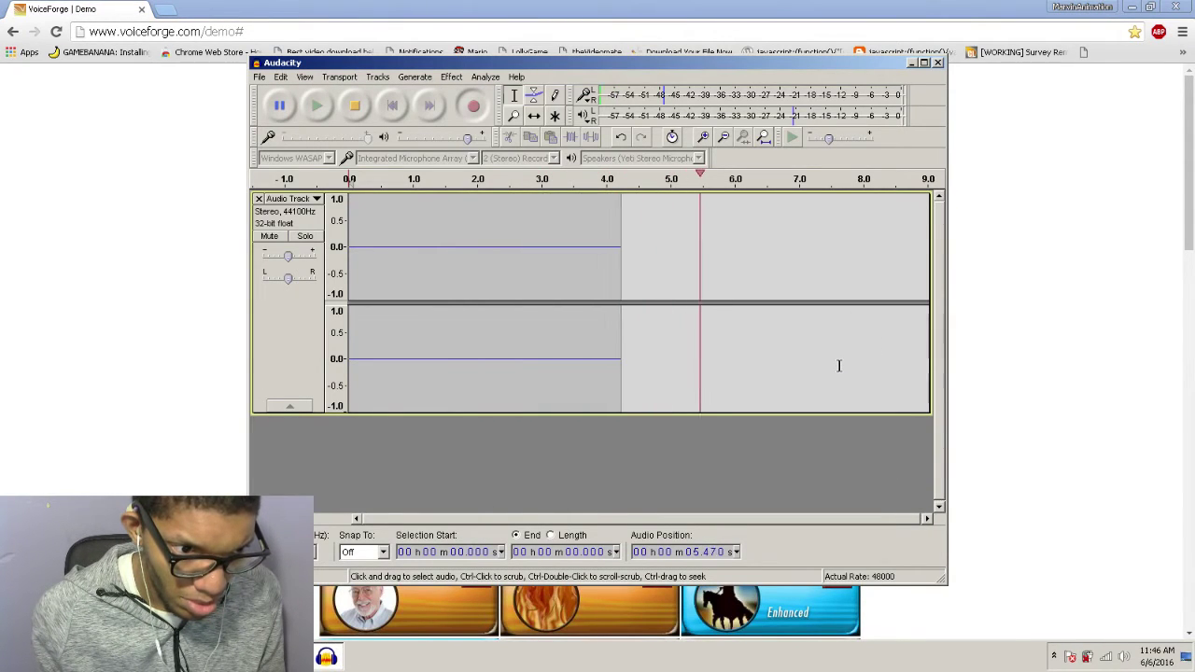
key("space")
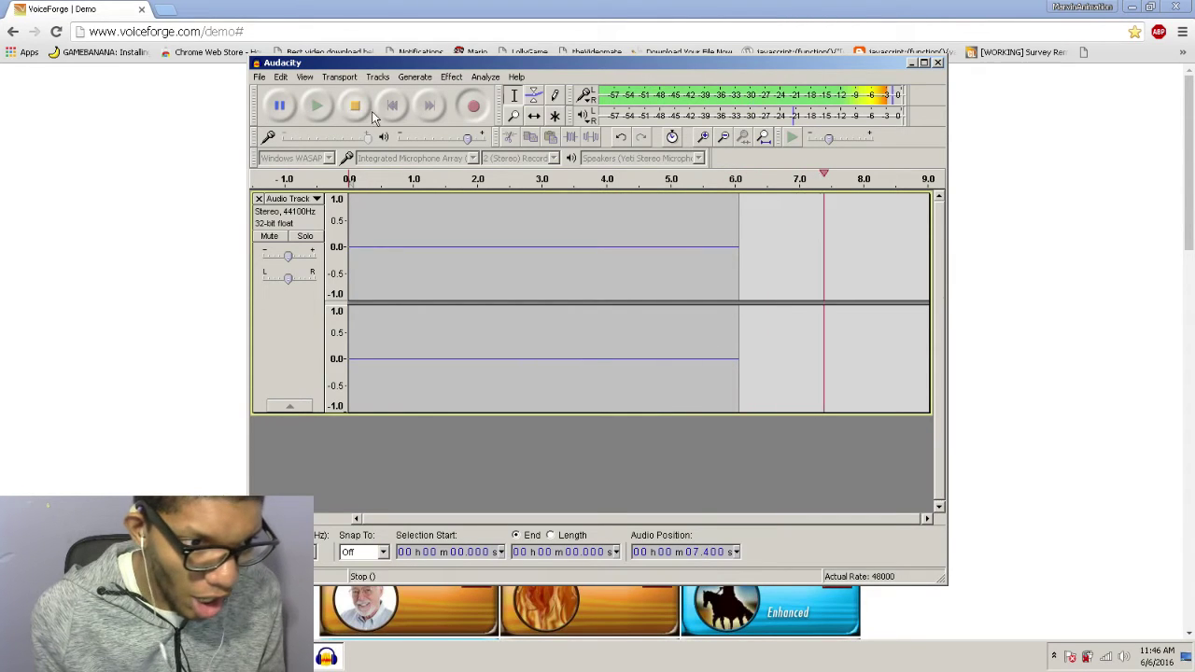
Replay the Wiseguy line on the VoiceForge page and switch back to Audacity.
left_click(1089, 345)
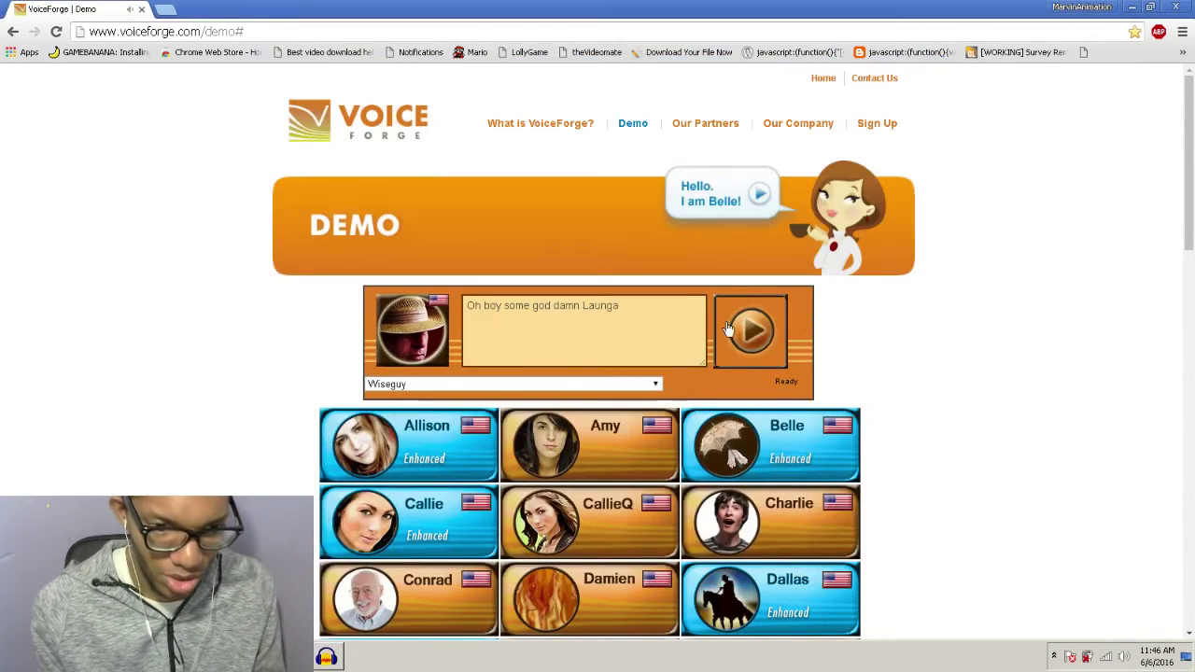
left_click(755, 347)
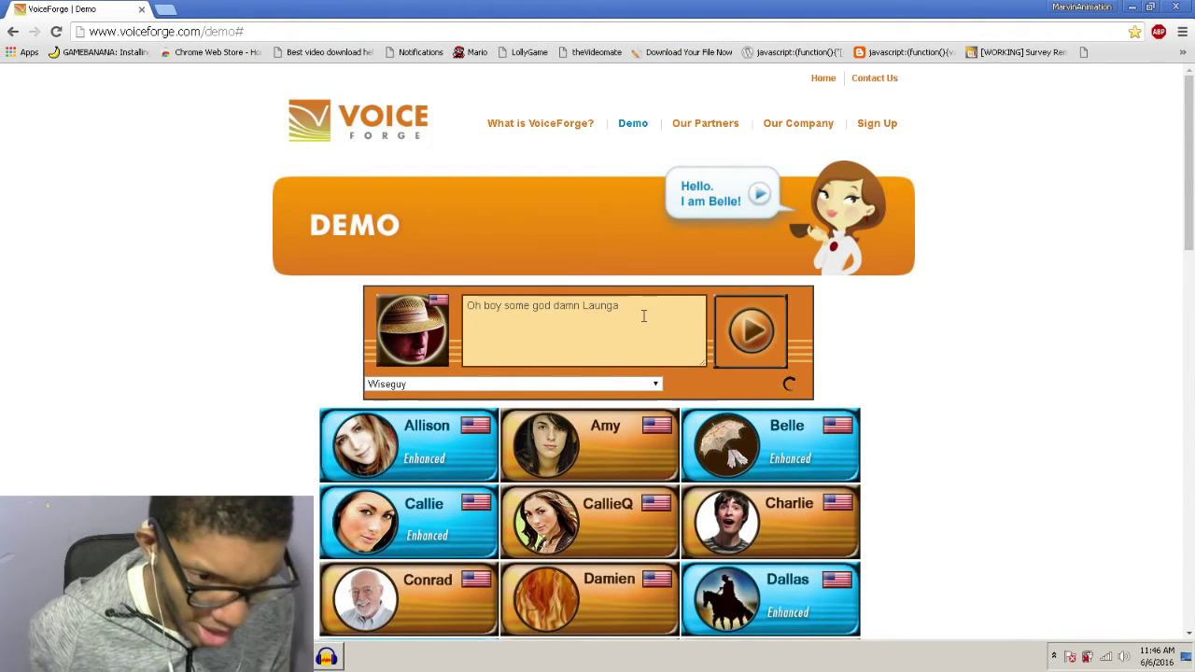
left_click(329, 658)
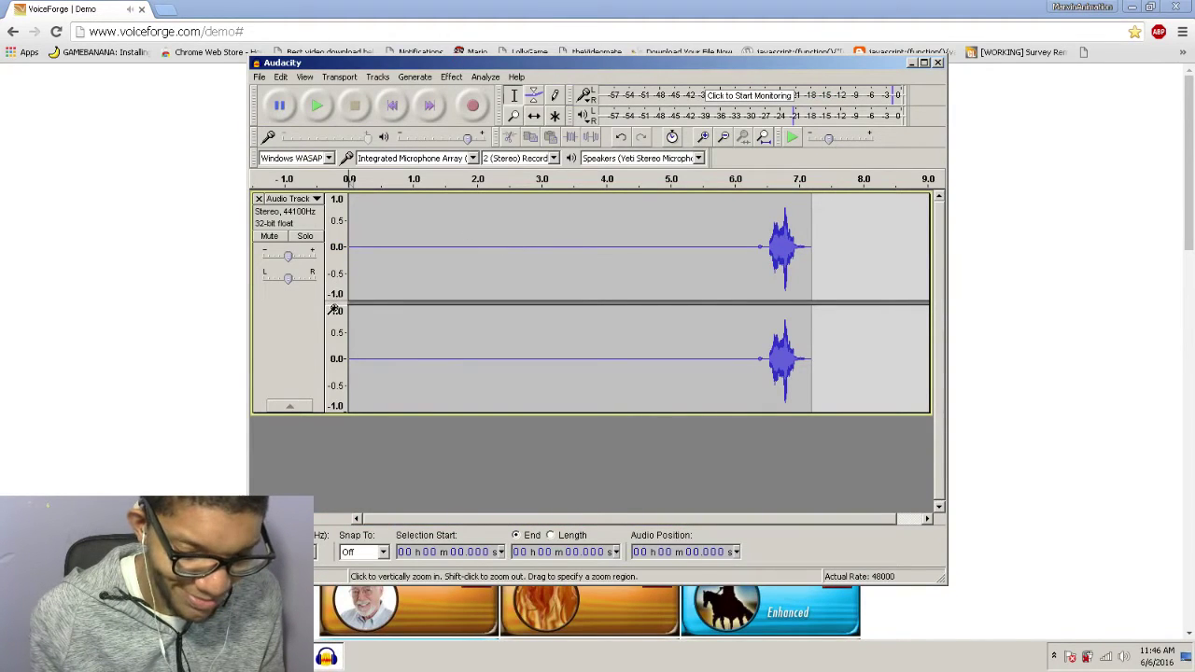
Delete the recorded track and set the recording device to External Mic (IDT High Definition Audio).
left_click(259, 198)
left_click(480, 161)
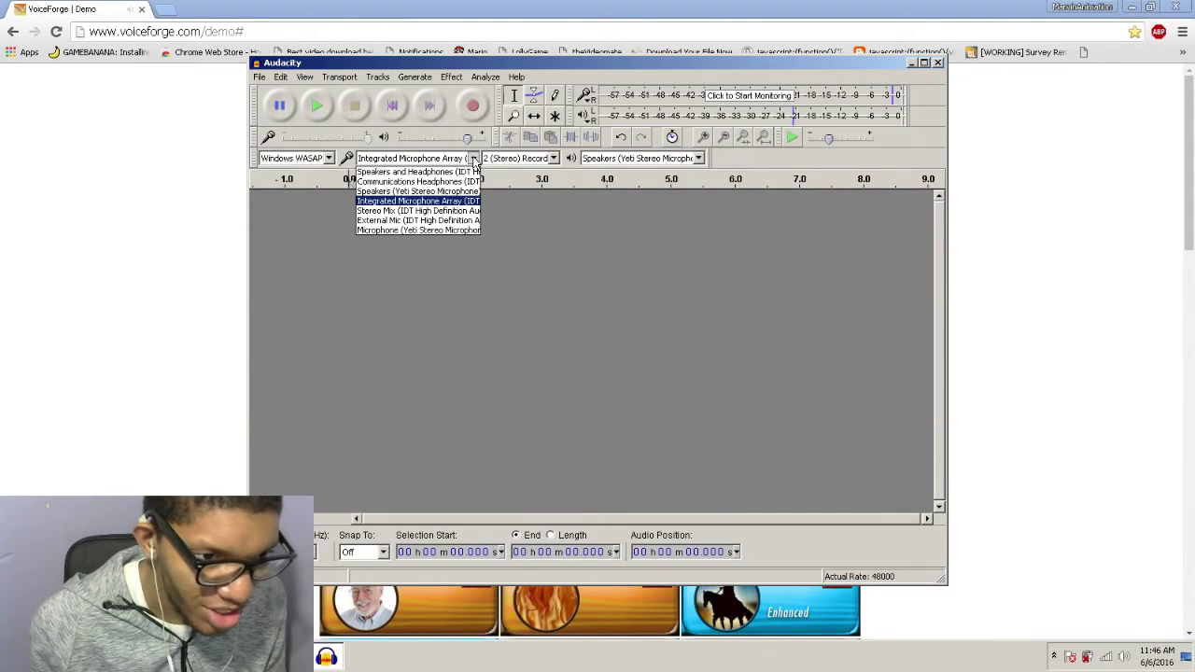
left_click(473, 221)
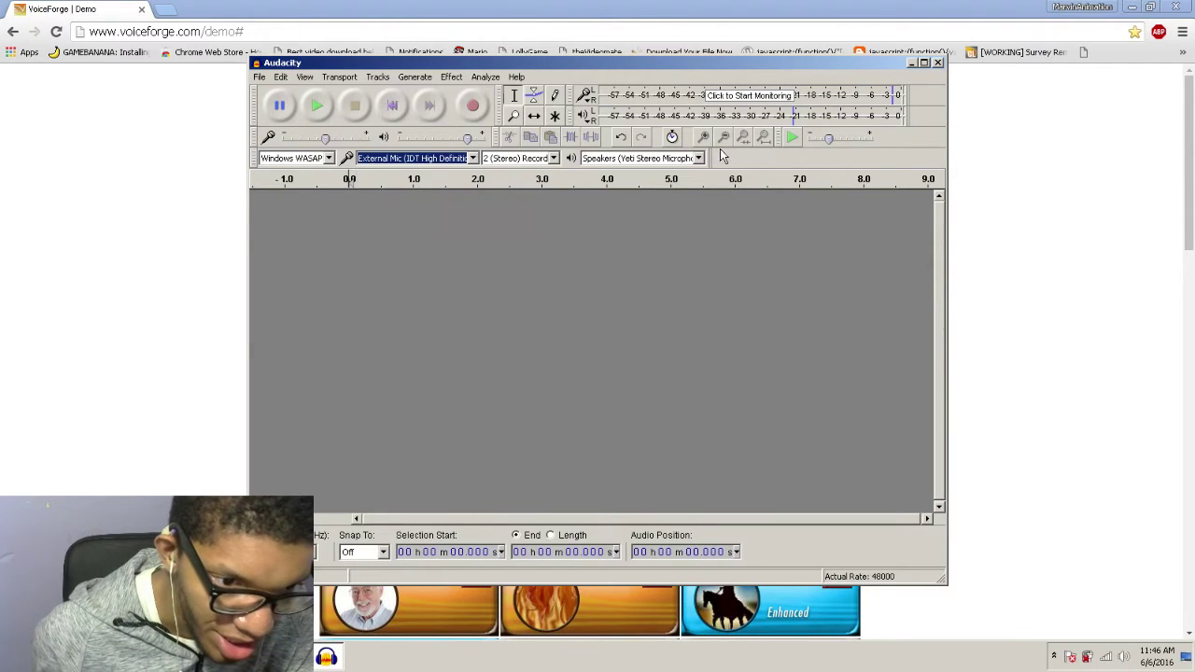
Maximize the Audacity window and adjust the device toolbar's width to make the device names more readable.
left_click_drag(711, 157, 913, 155)
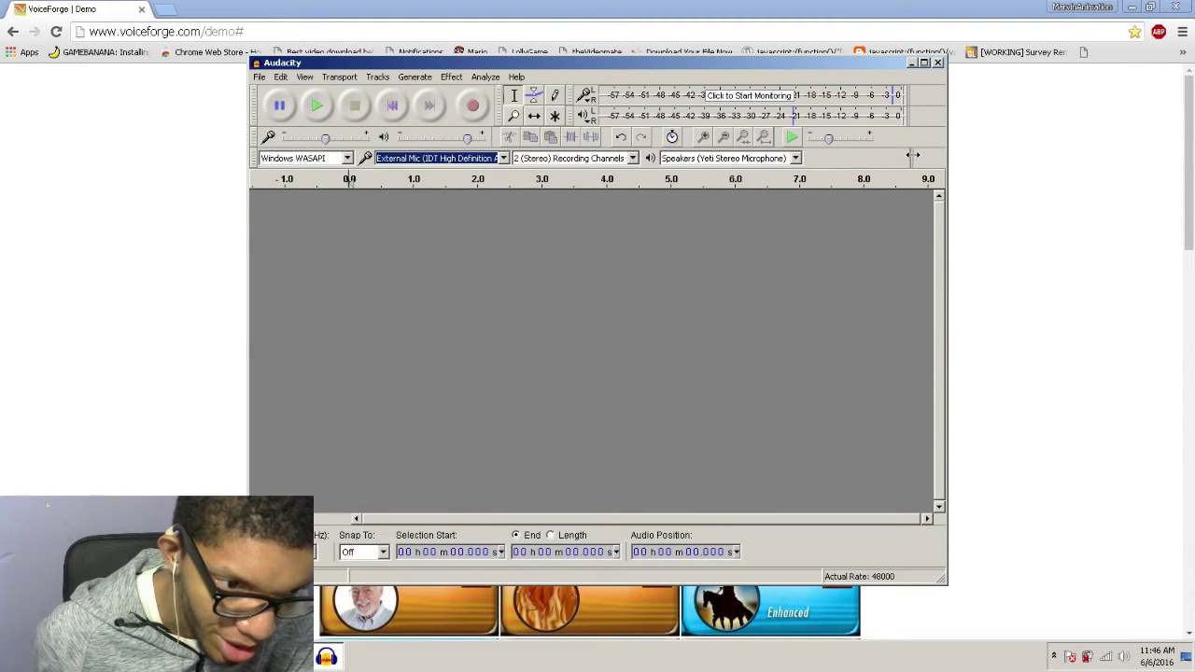
left_click(922, 63)
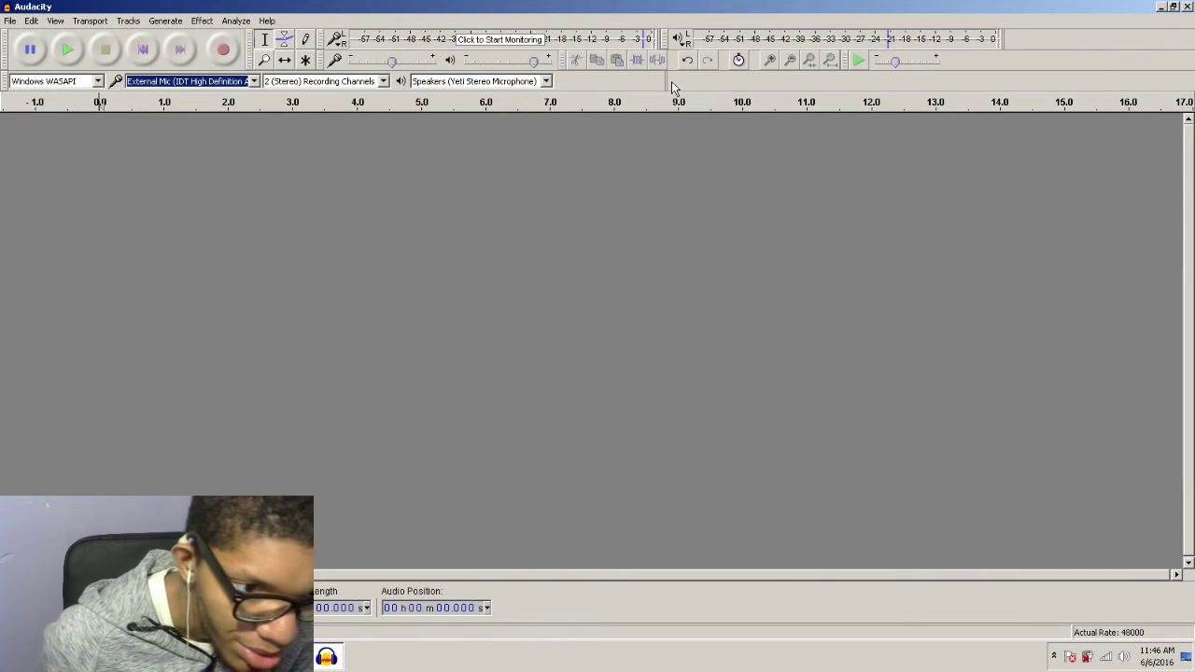
left_click_drag(667, 81, 1087, 101)
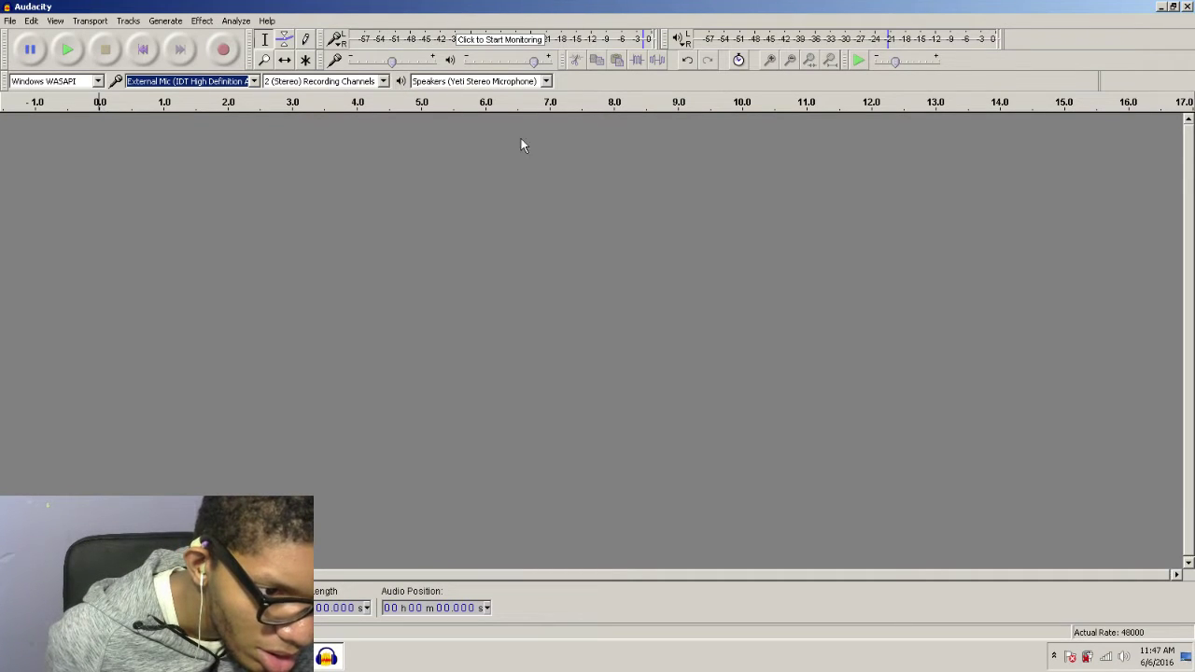
mouse_move(13, 88)
left_mouse_down()
mouse_move(179, 122)
mouse_move(4, 86)
left_mouse_up()
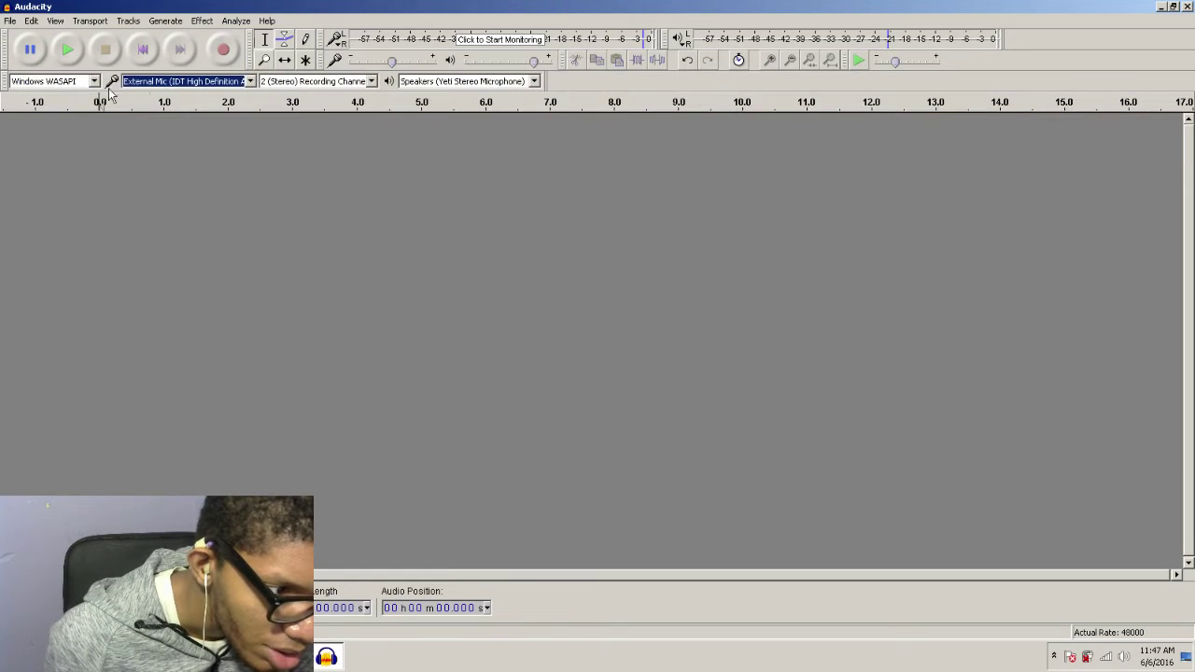
Set the recording device to Microphone (Yeti Stereo Microphone) and review the list of available recording devices.
left_click(250, 81)
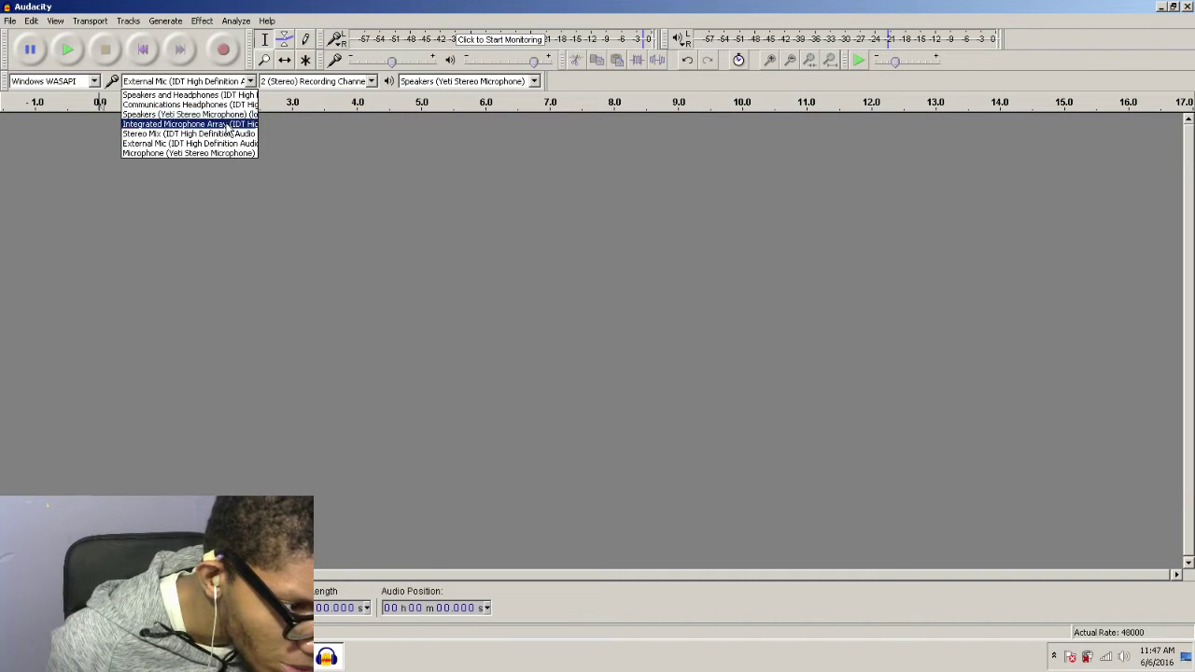
left_click(232, 153)
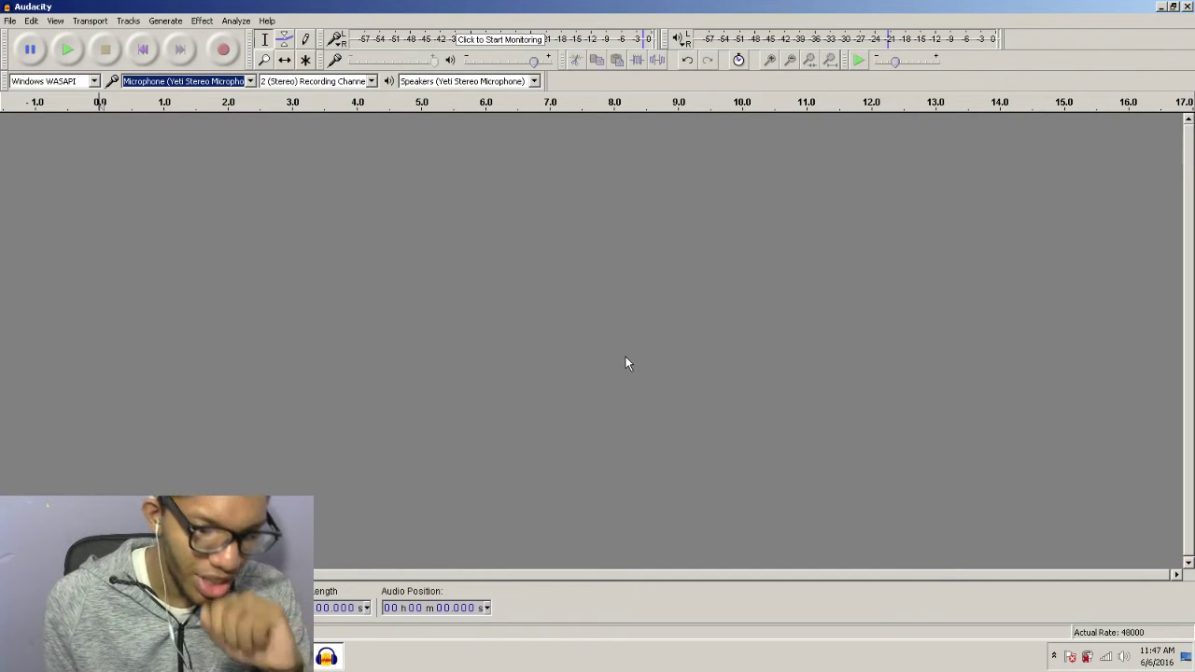
left_click(216, 82)
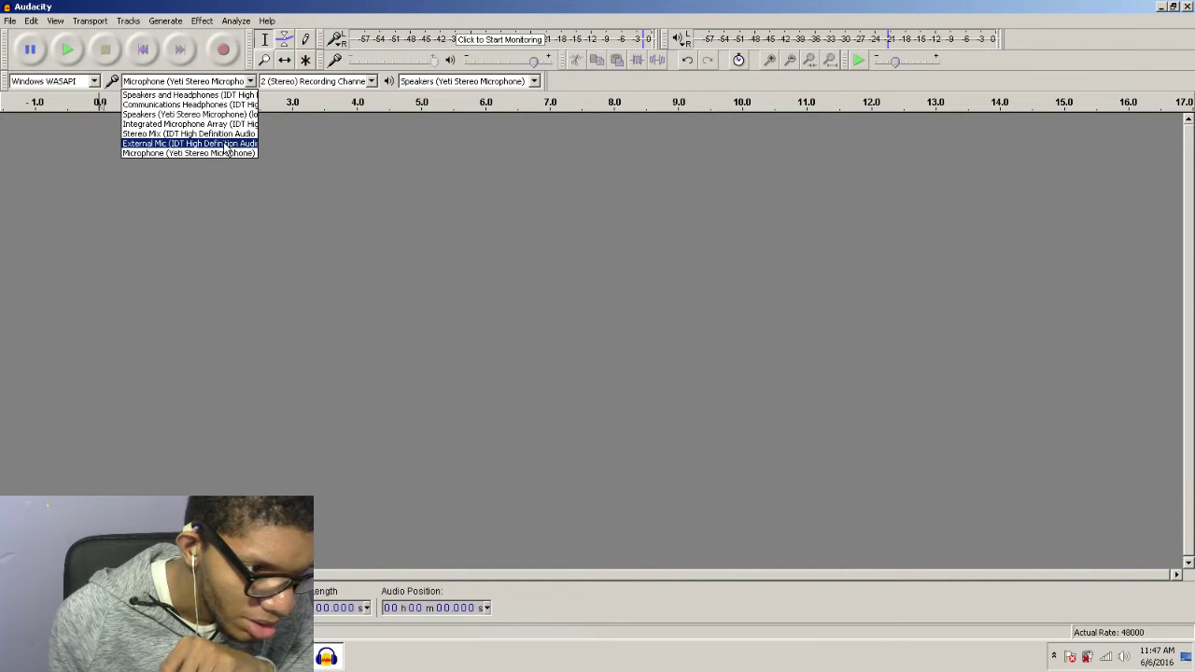
left_click(338, 135)
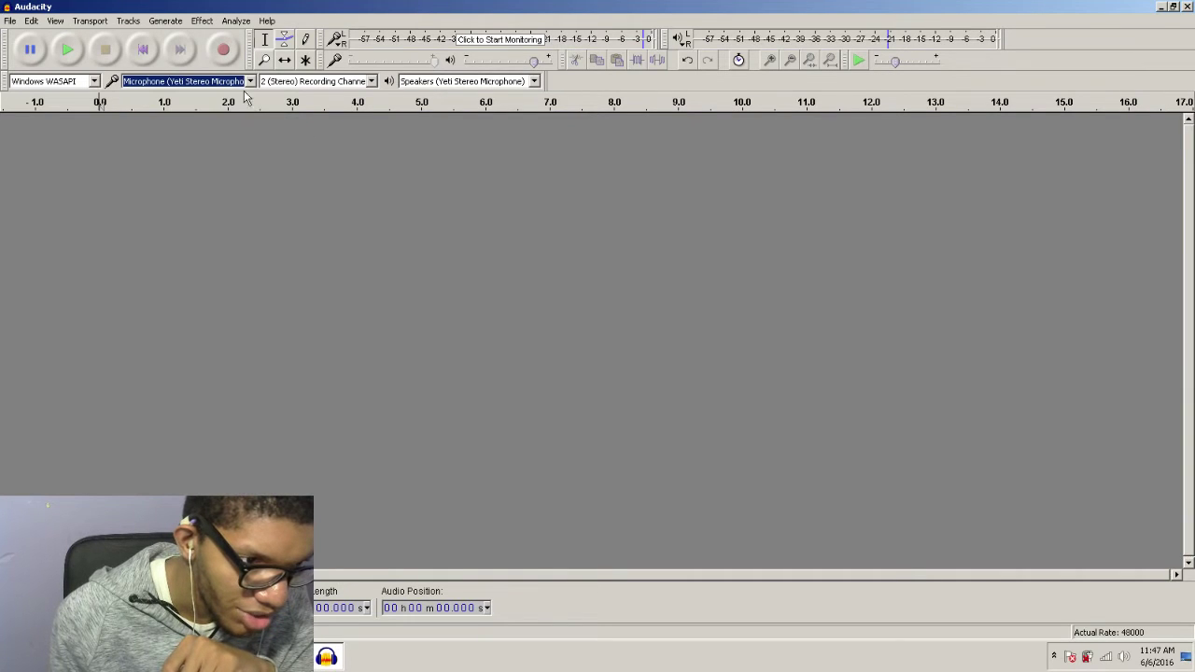
Widen the device toolbar and set the recording device to Speakers (Yeti Stereo Microphone).
left_click_drag(548, 81, 810, 84)
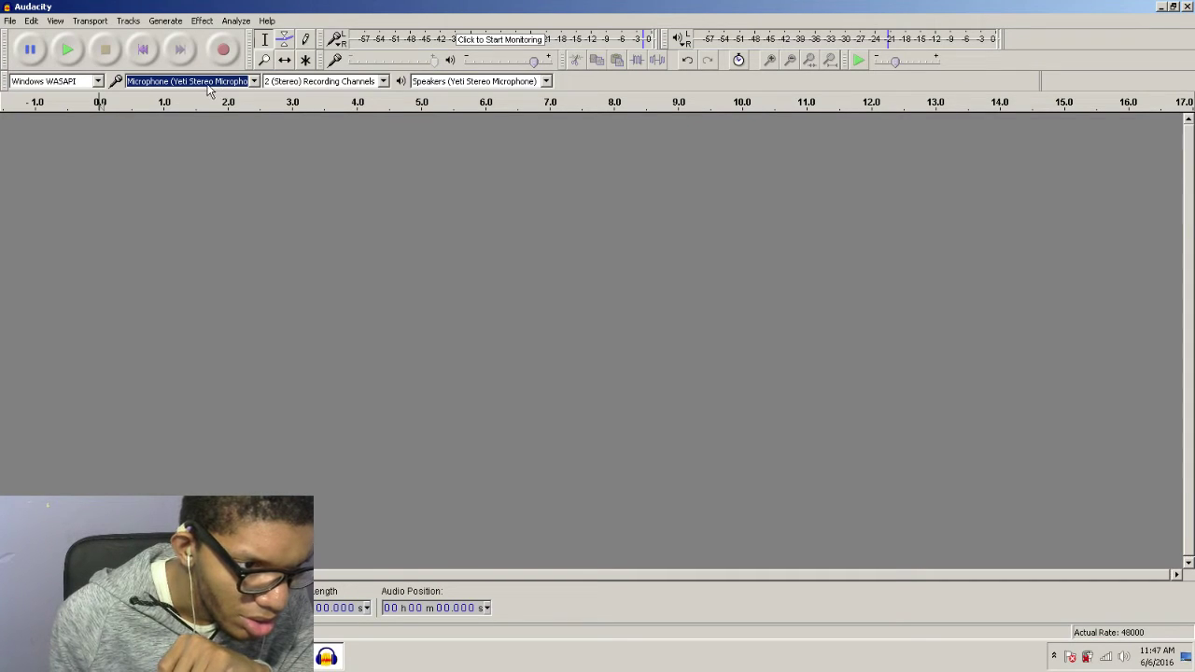
left_click(252, 83)
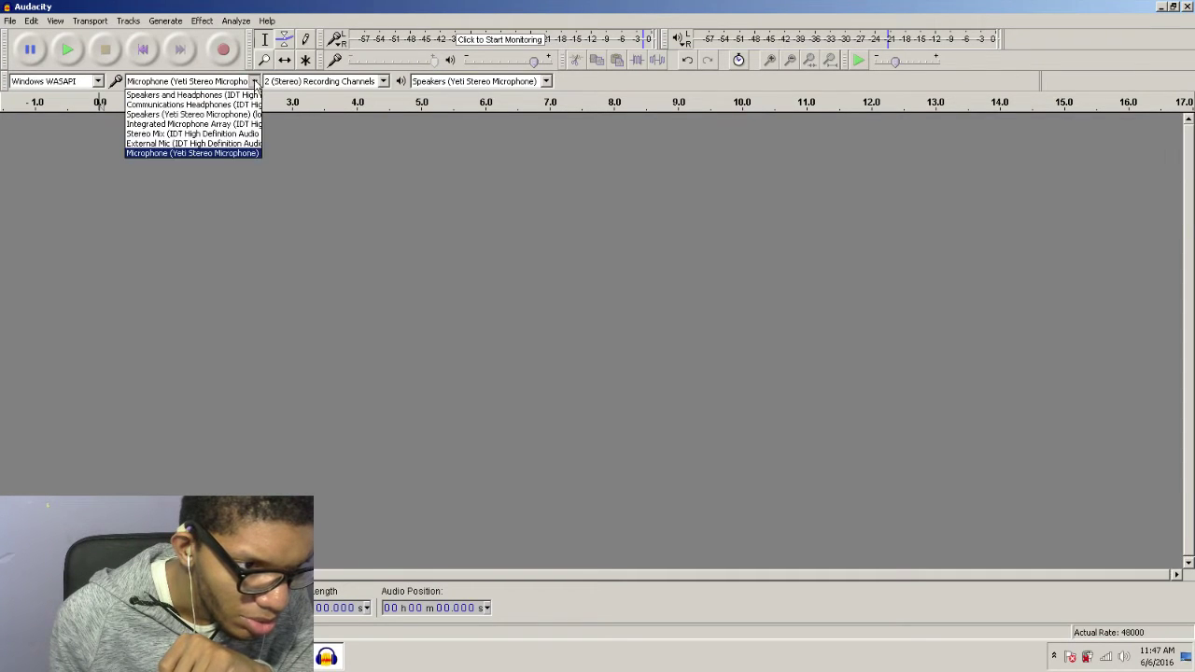
left_click(215, 115)
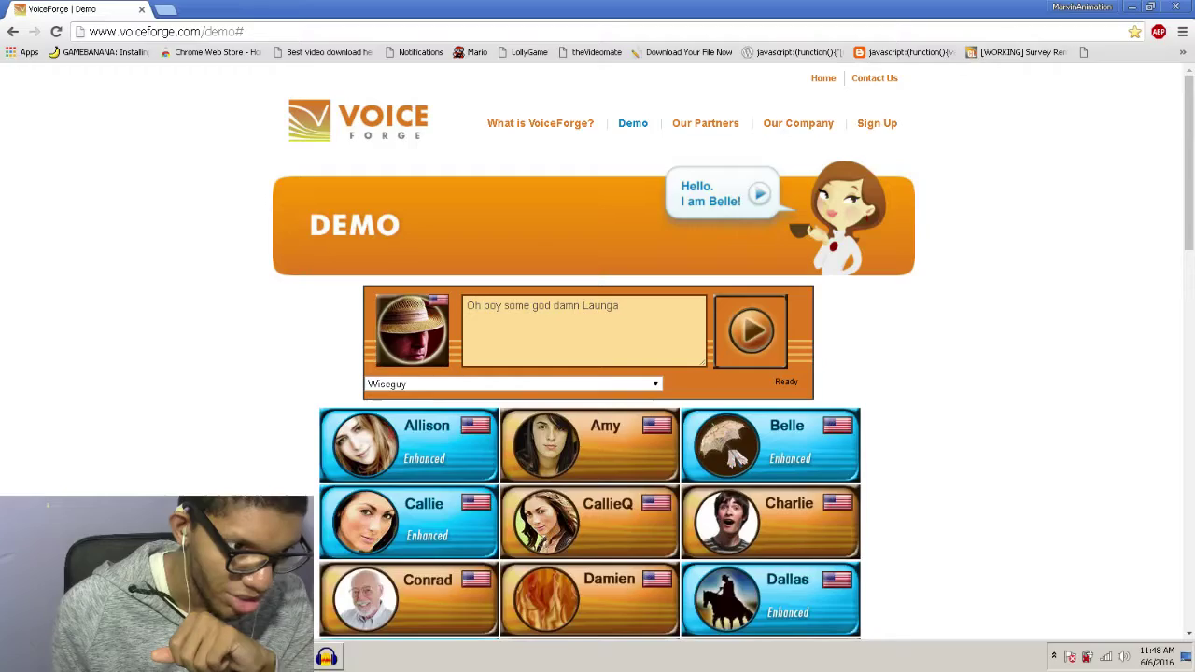
Record the Wiseguy line "Oh boy some god damn Launga" in Audacity while playing it on the VoiceForge page, and stop the recording.
left_click_drag(622, 320, 465, 311)
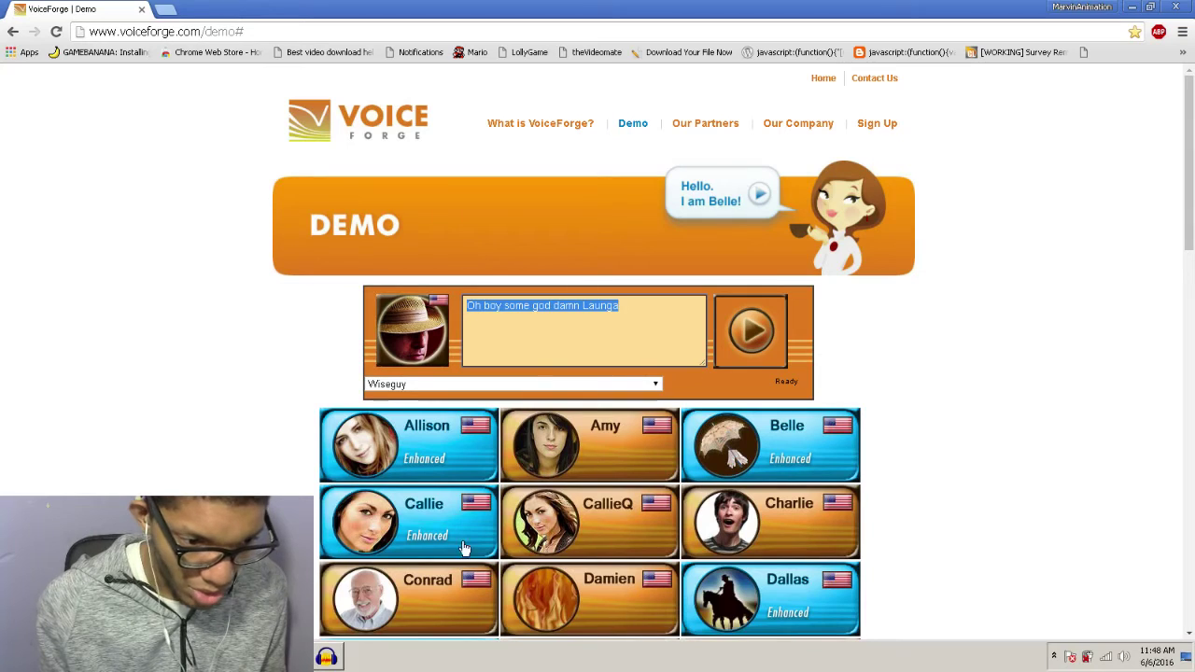
key("alt+Tab")
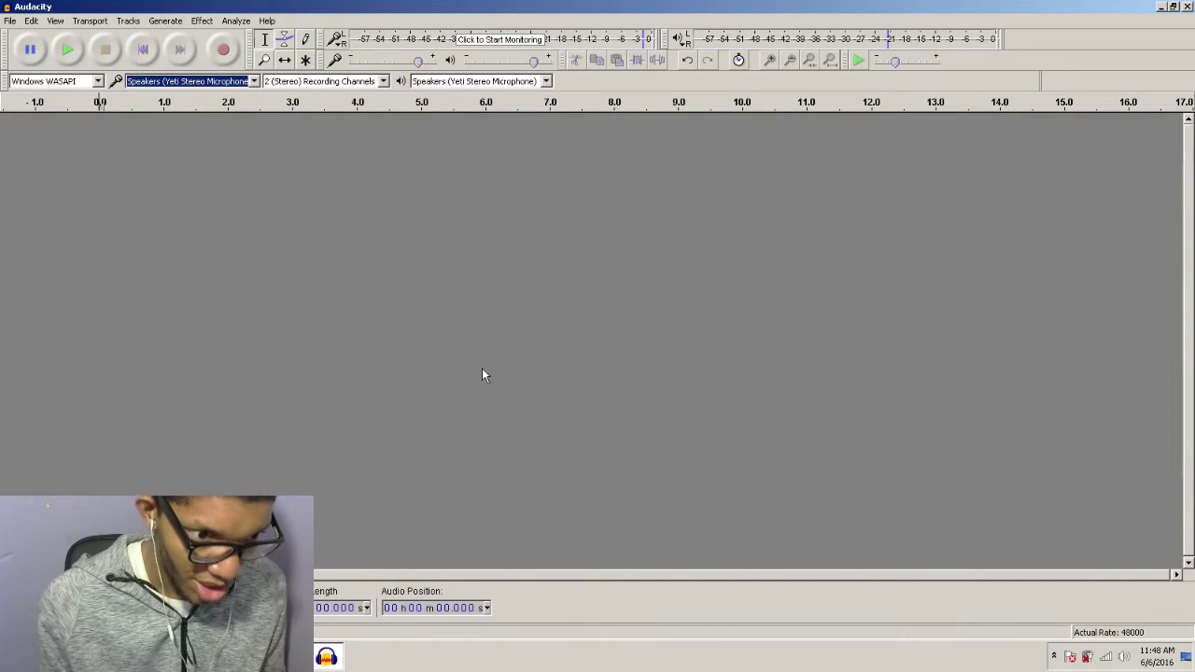
left_click(225, 50)
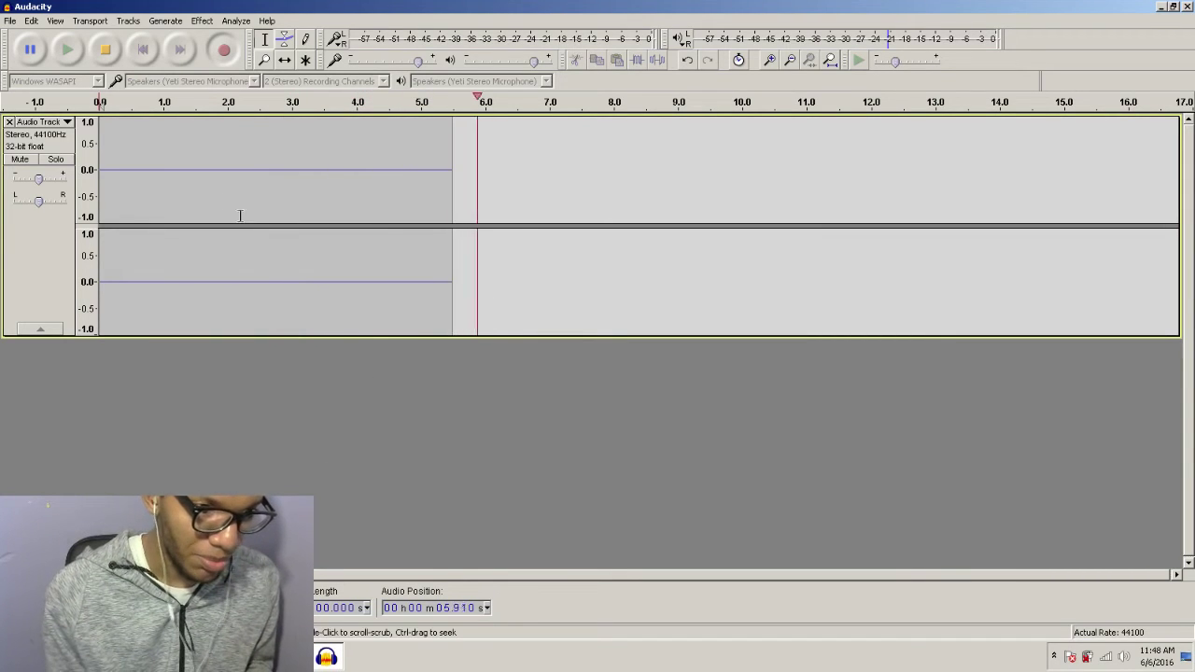
key("alt+Tab")
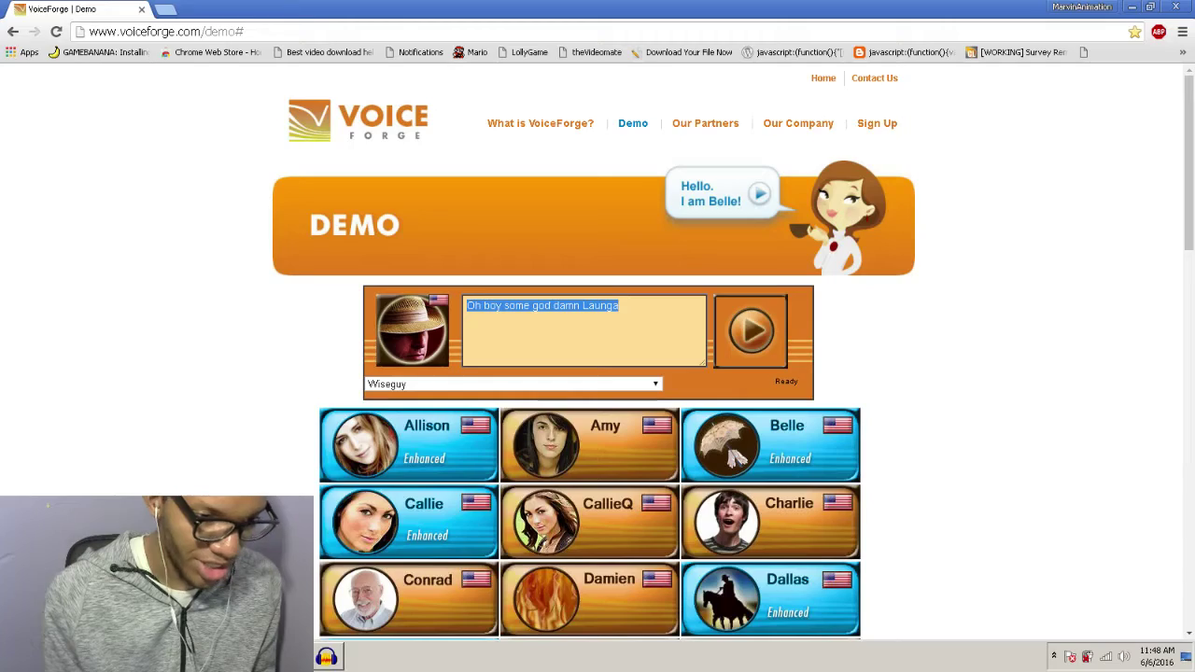
left_click(752, 332)
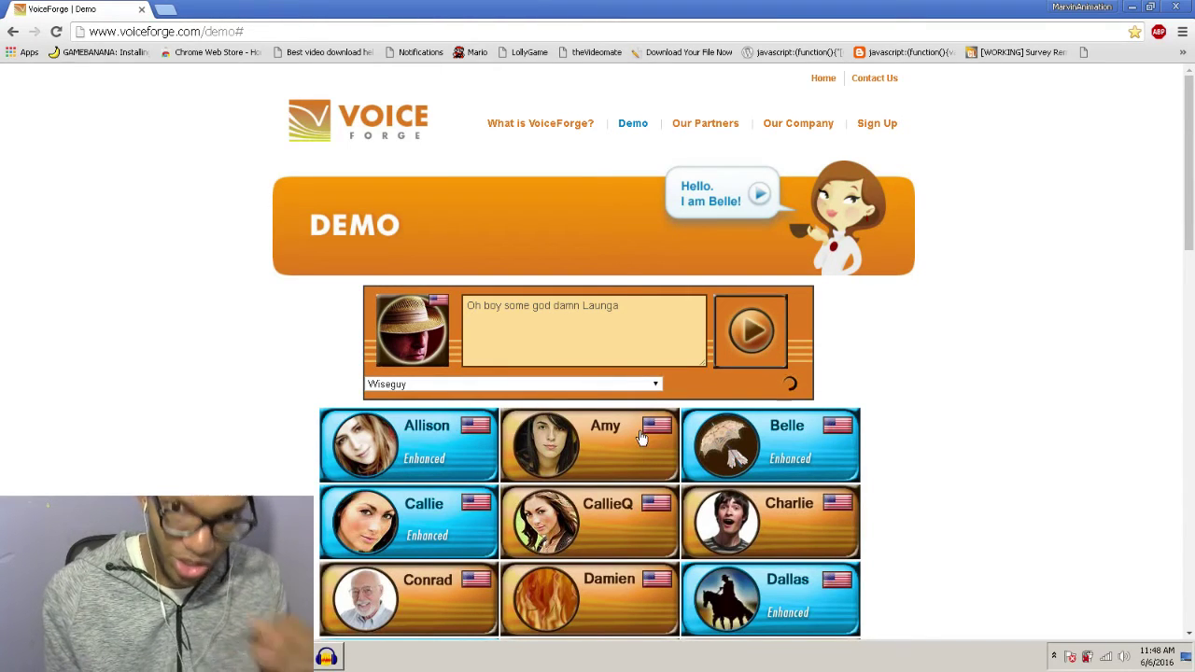
key("alt+Tab")
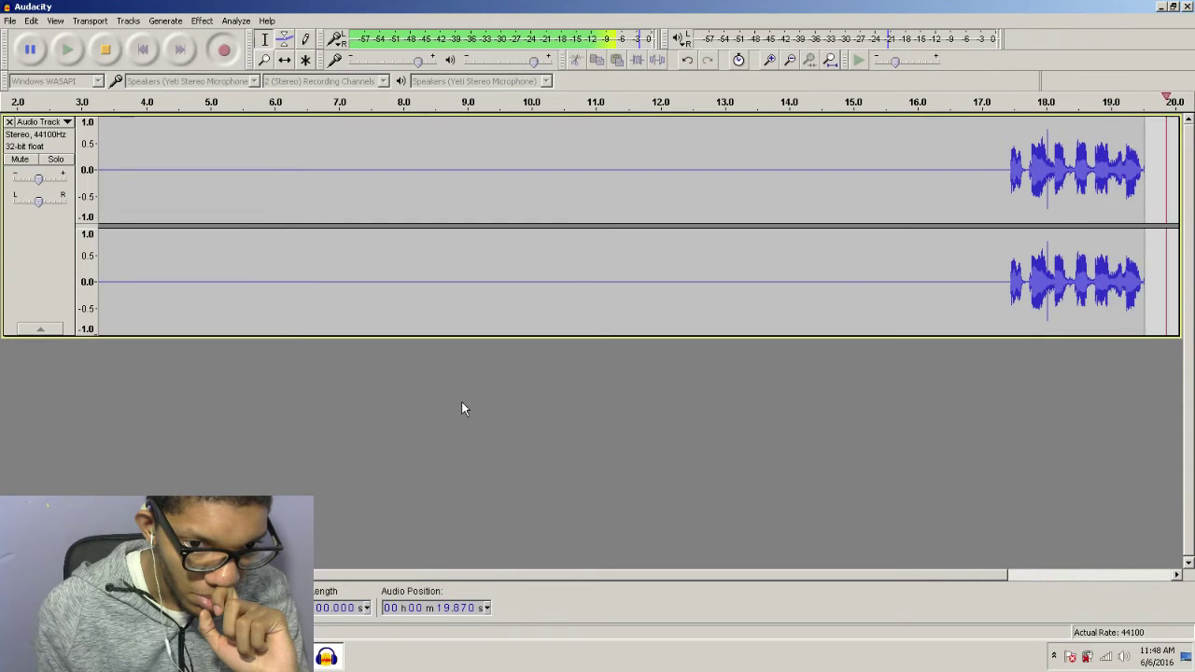
left_click(106, 52)
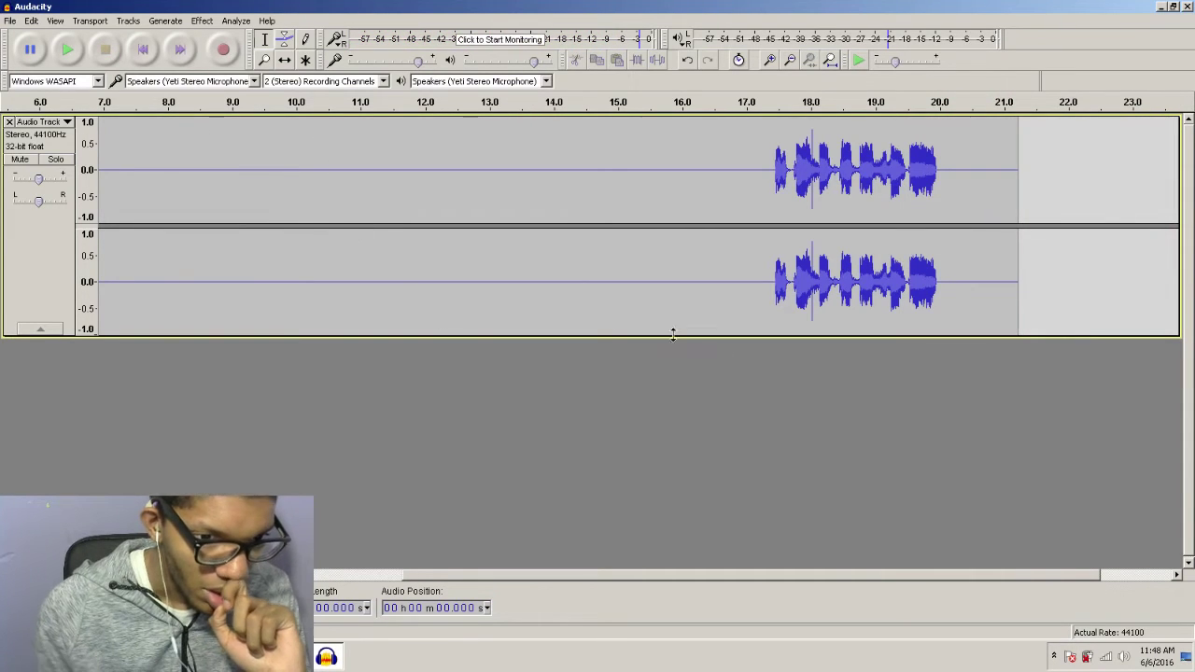
Delete the silence before and after the recorded speech so that only the spoken line remains.
left_click_drag(766, 301, 980, 308)
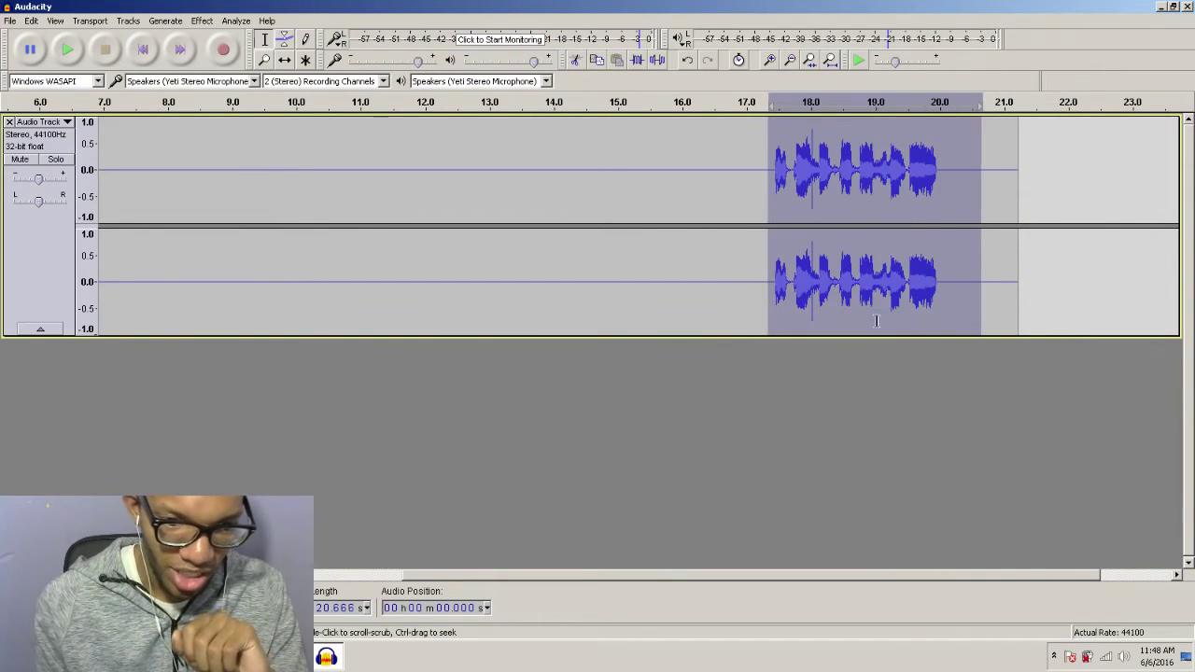
left_click(744, 309)
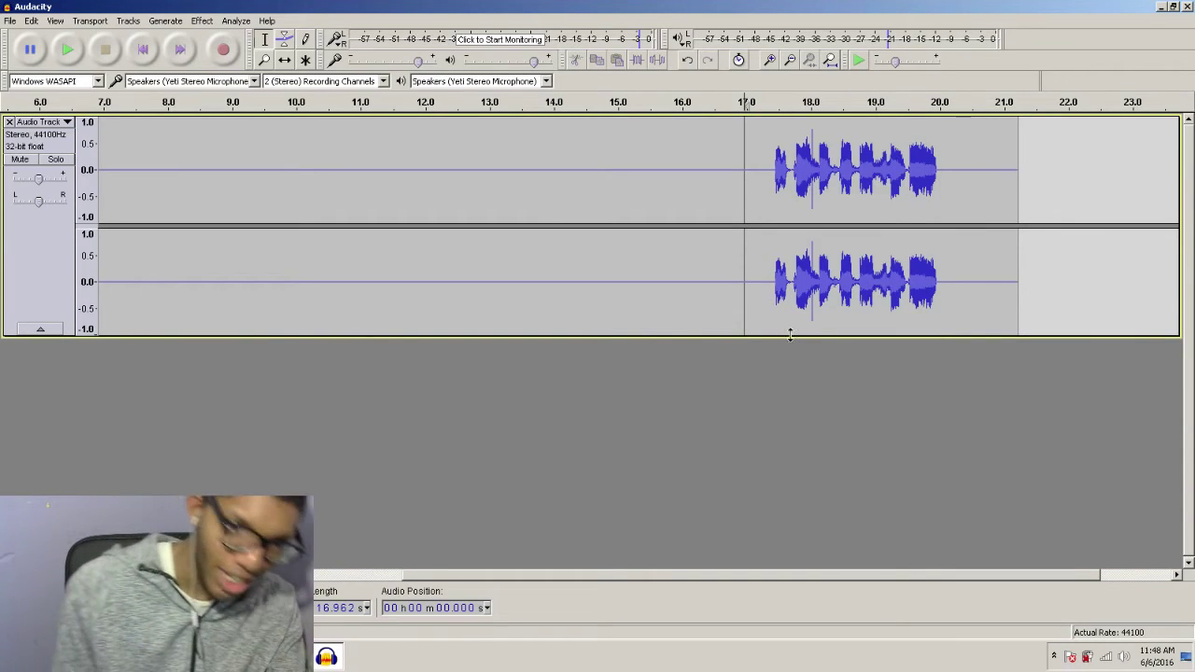
left_click(771, 297)
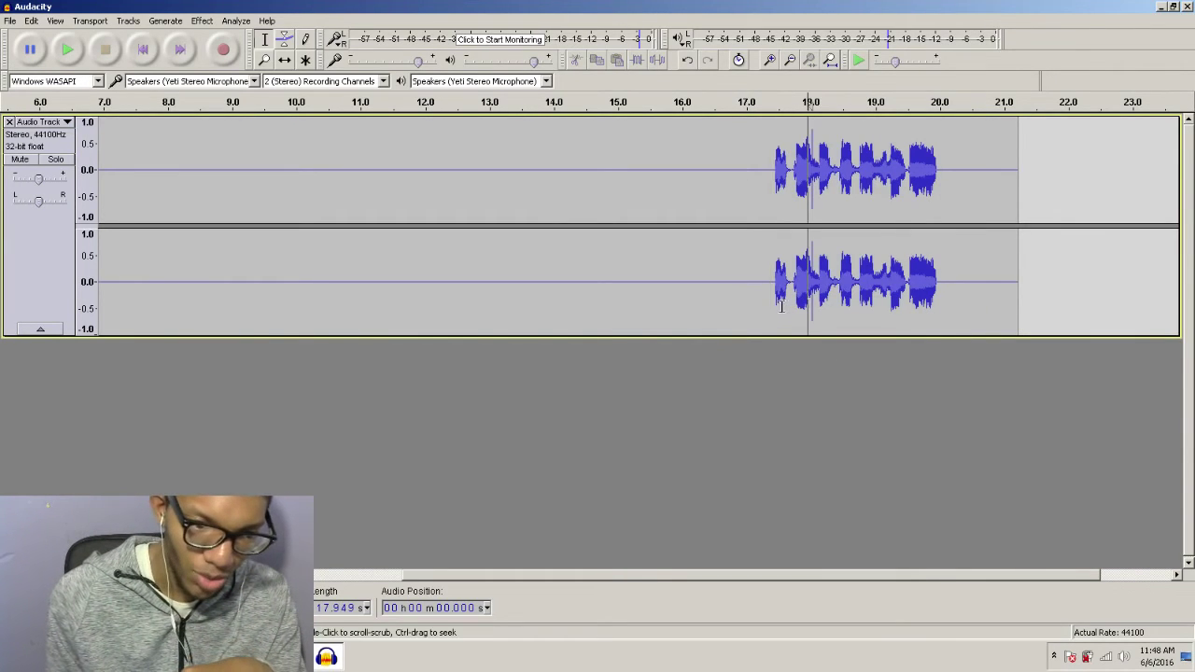
left_click_drag(773, 299, 2, 371)
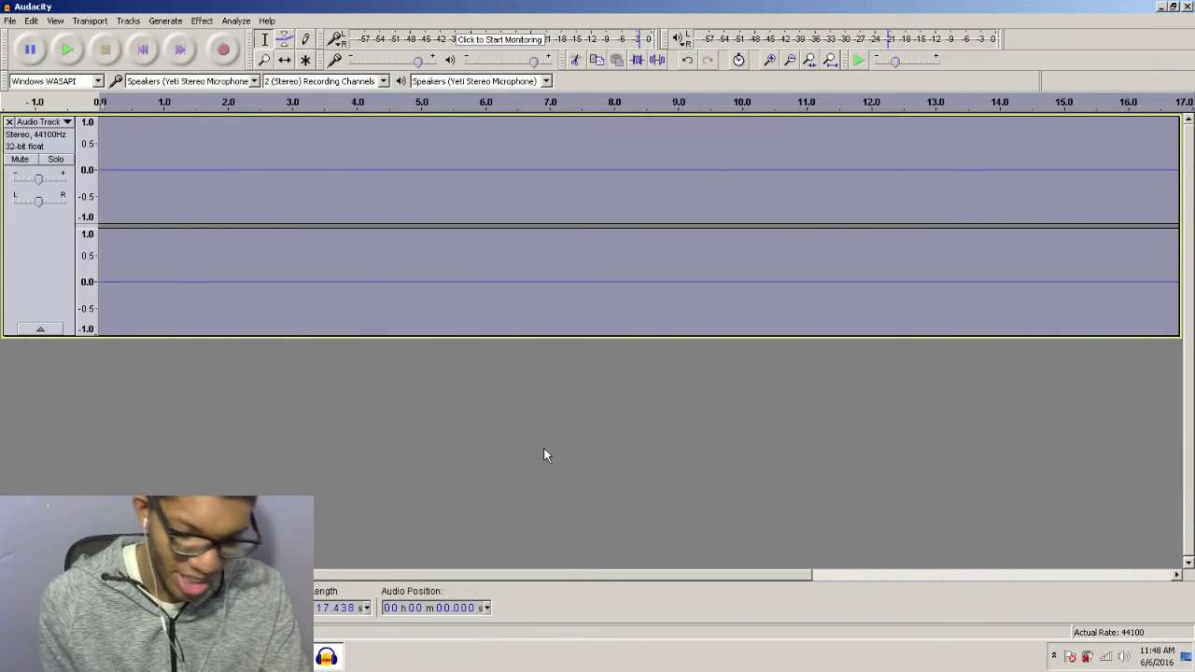
left_click(594, 467)
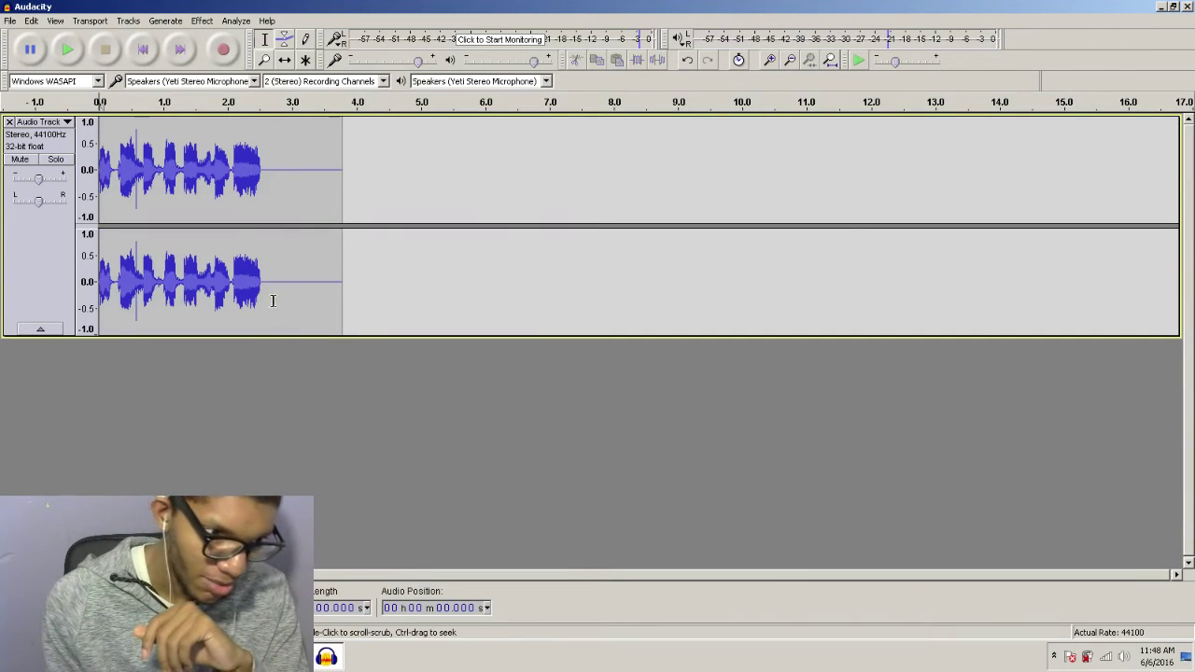
left_click_drag(265, 299, 416, 308)
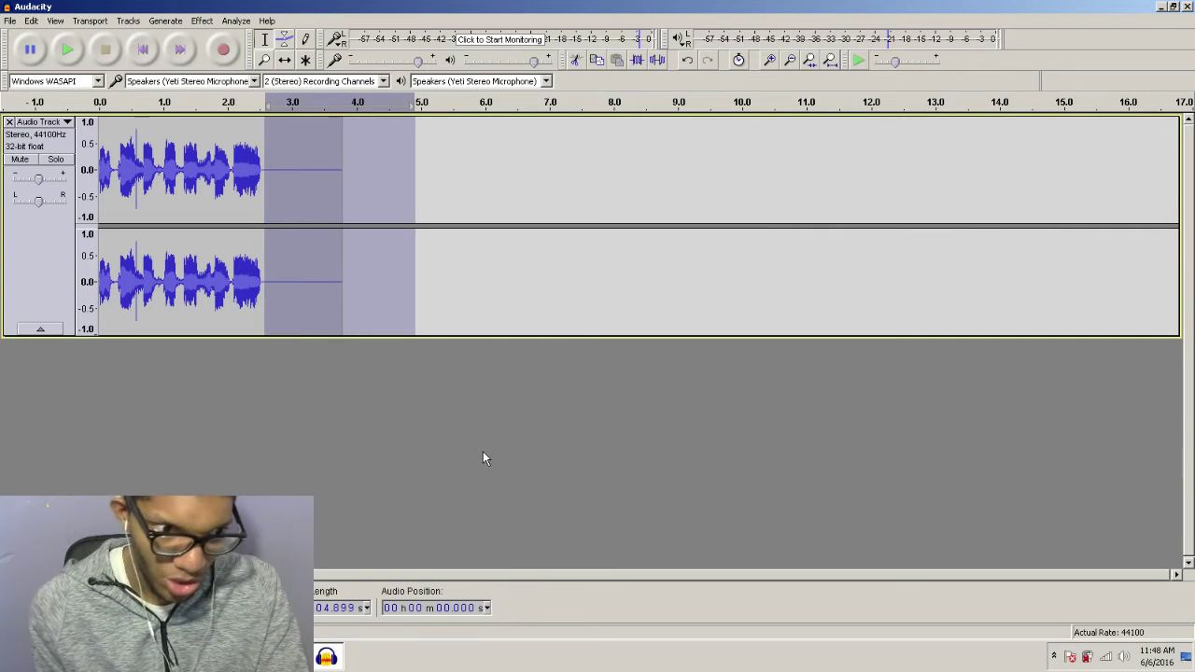
key("Delete")
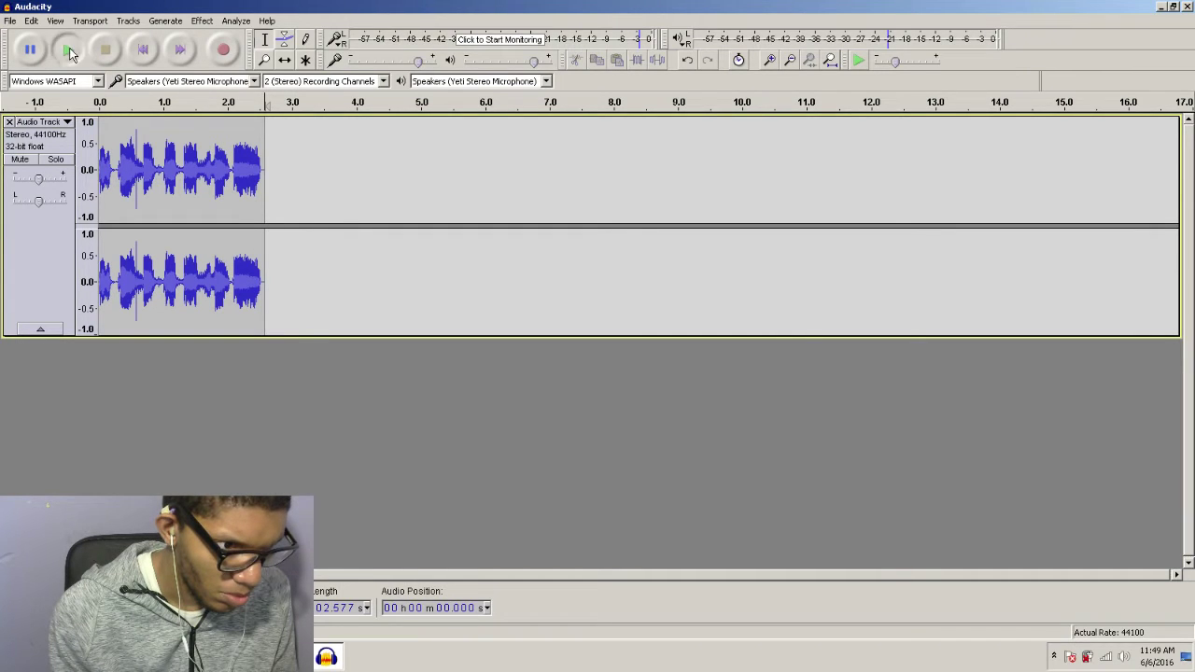
Play the trimmed recording from its beginning.
left_click(205, 118)
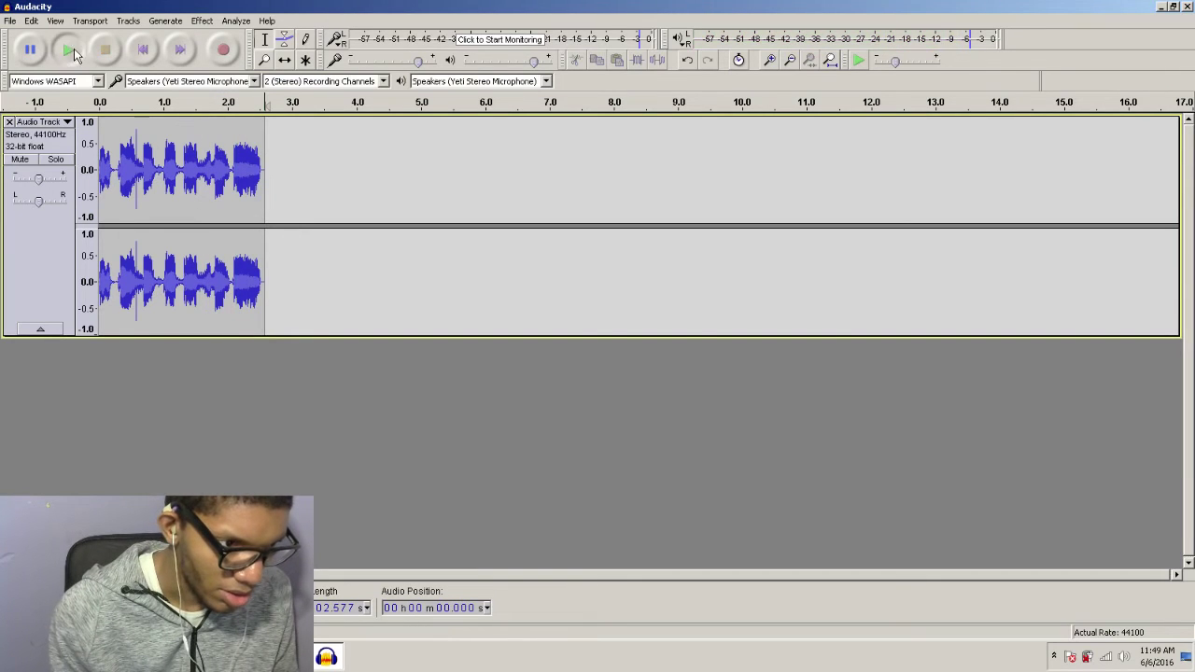
left_click(142, 49)
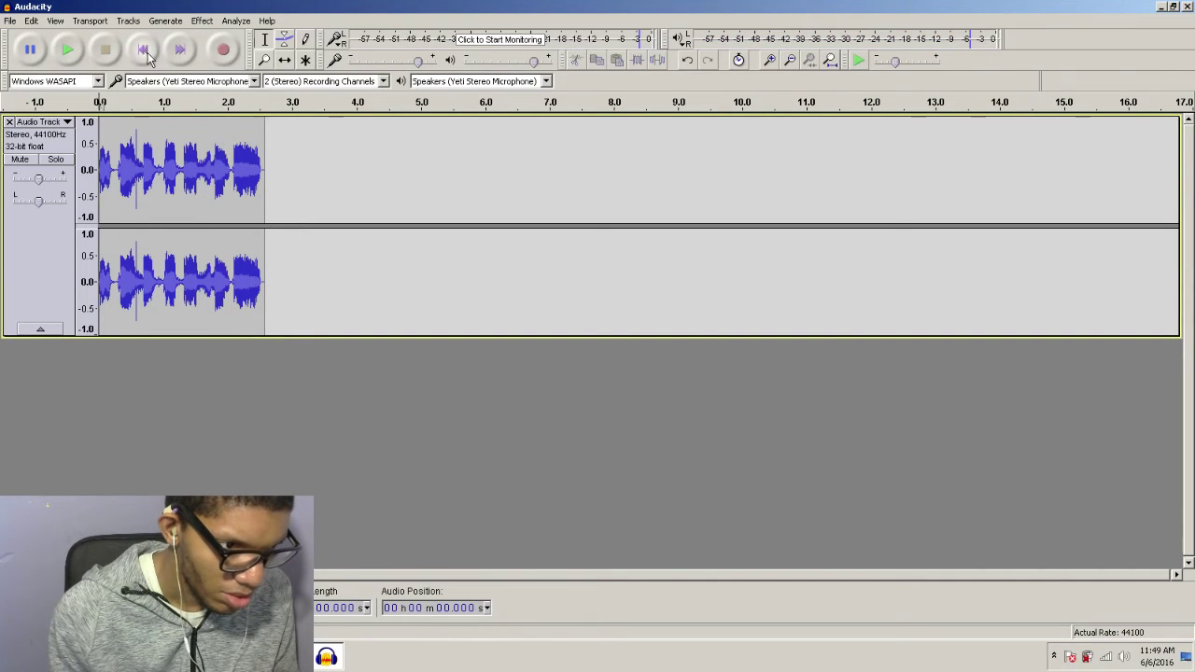
left_click(69, 52)
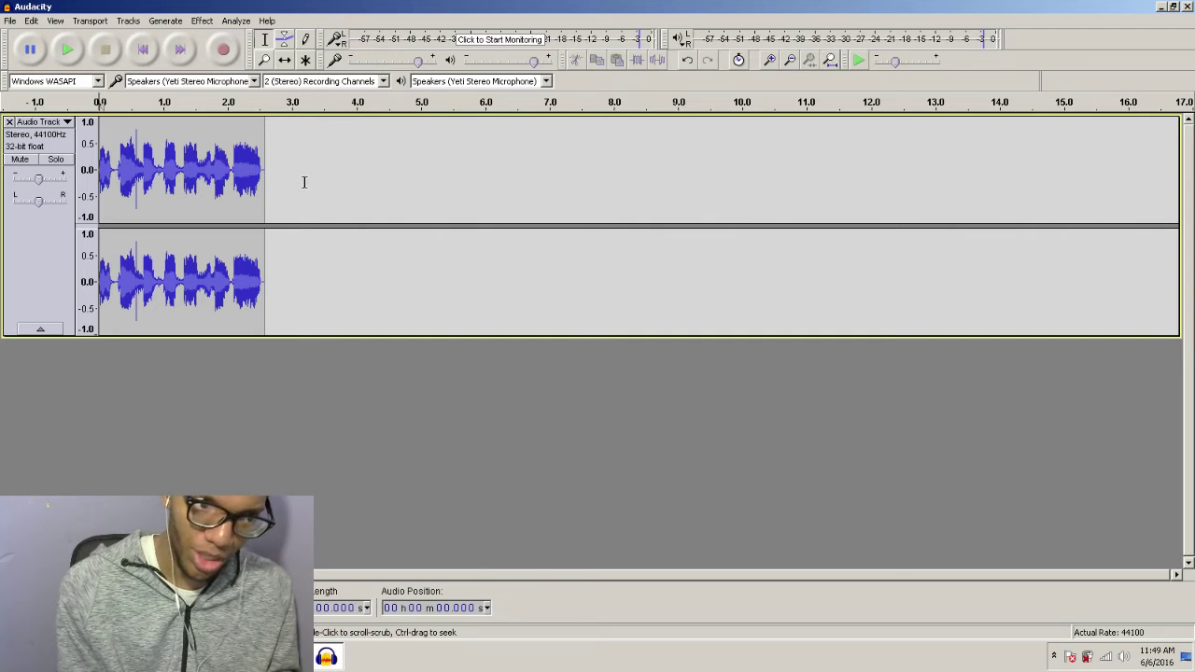
Review the list of recording devices and remove the recorded track.
left_click(253, 82)
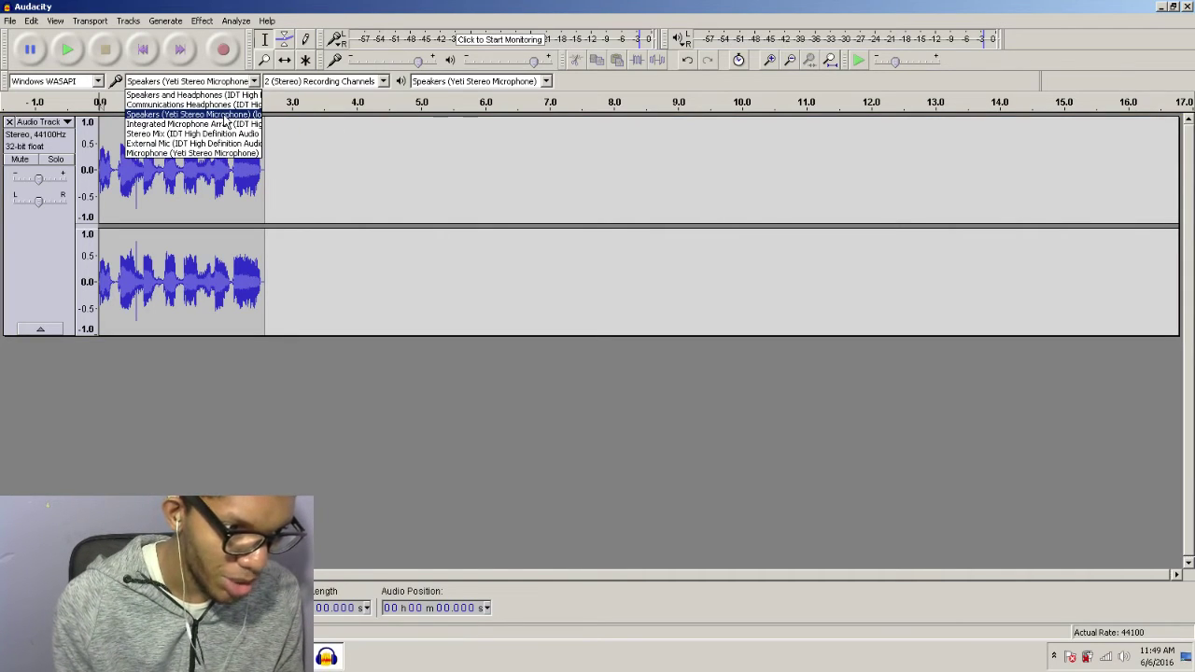
left_click(244, 371)
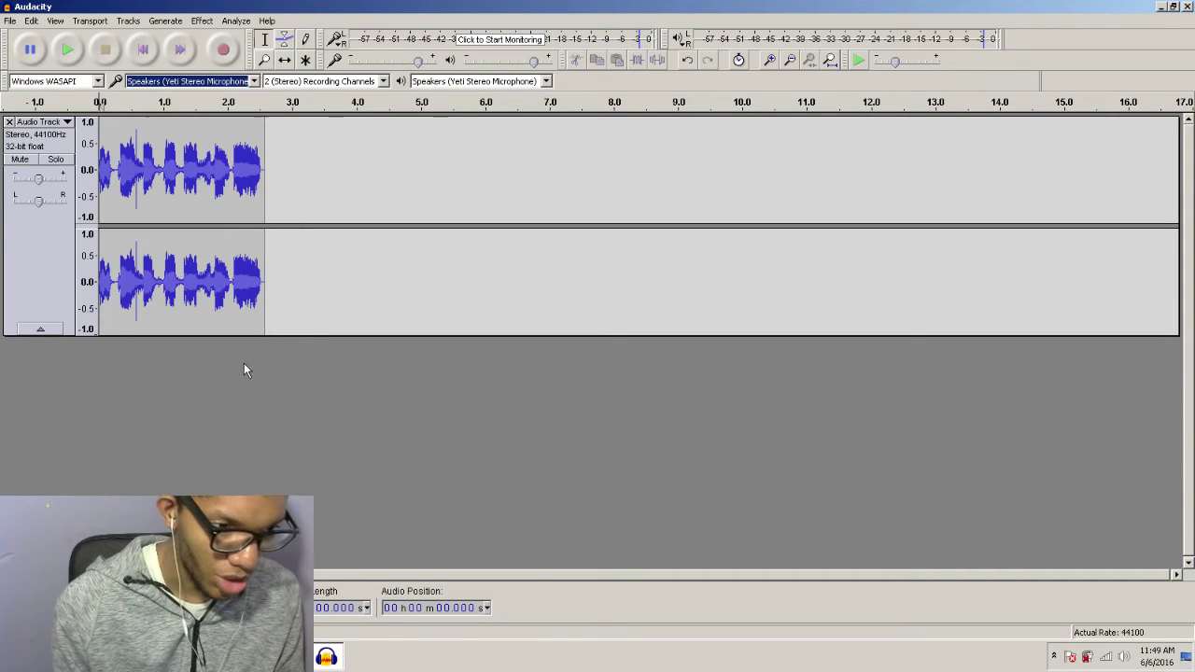
left_click(8, 122)
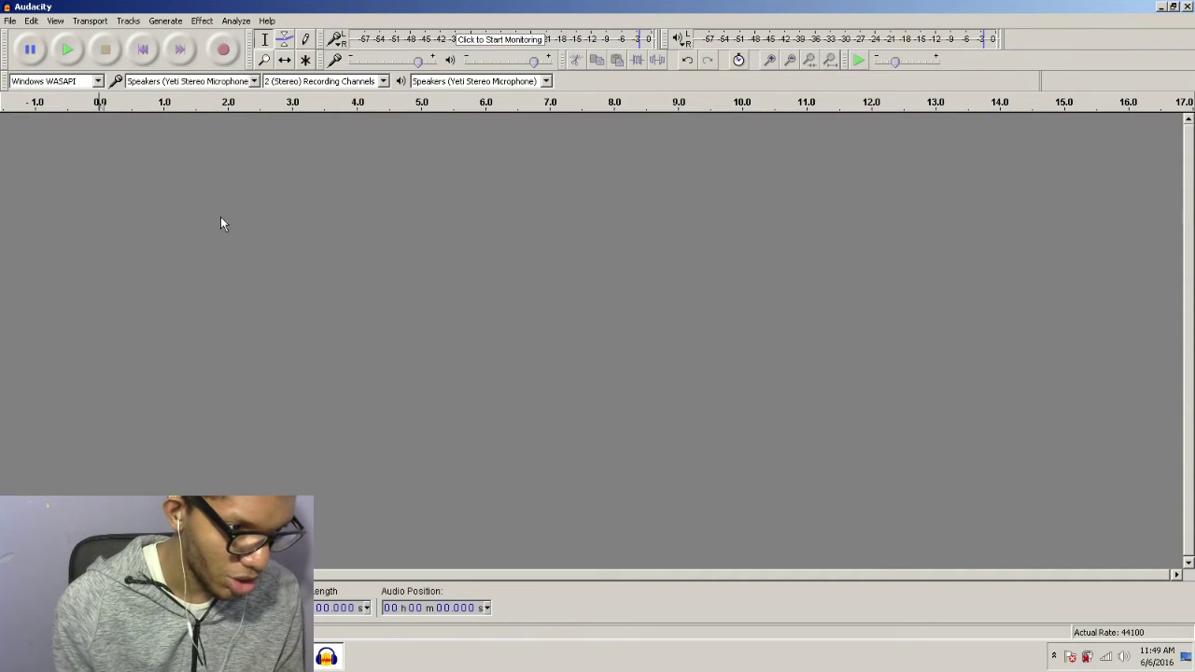
Switch the recording device to the IDT Speakers and Headphones and back to Speakers (Yeti Stereo Microphone), reviewing the available devices.
left_click(253, 81)
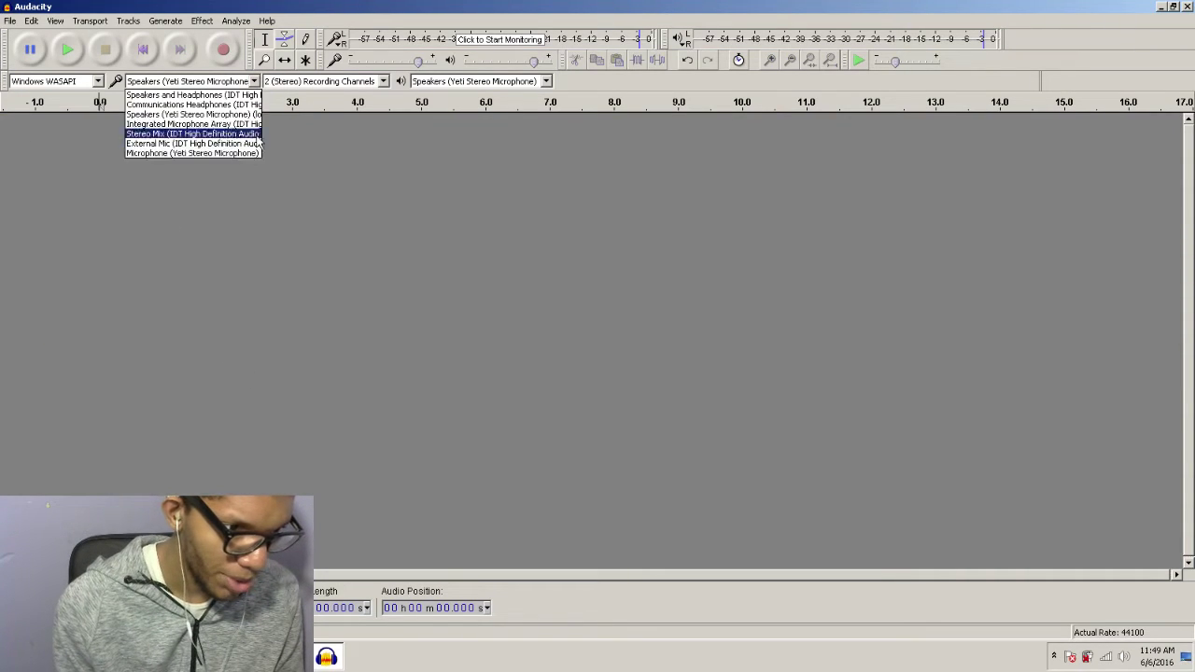
left_click(178, 95)
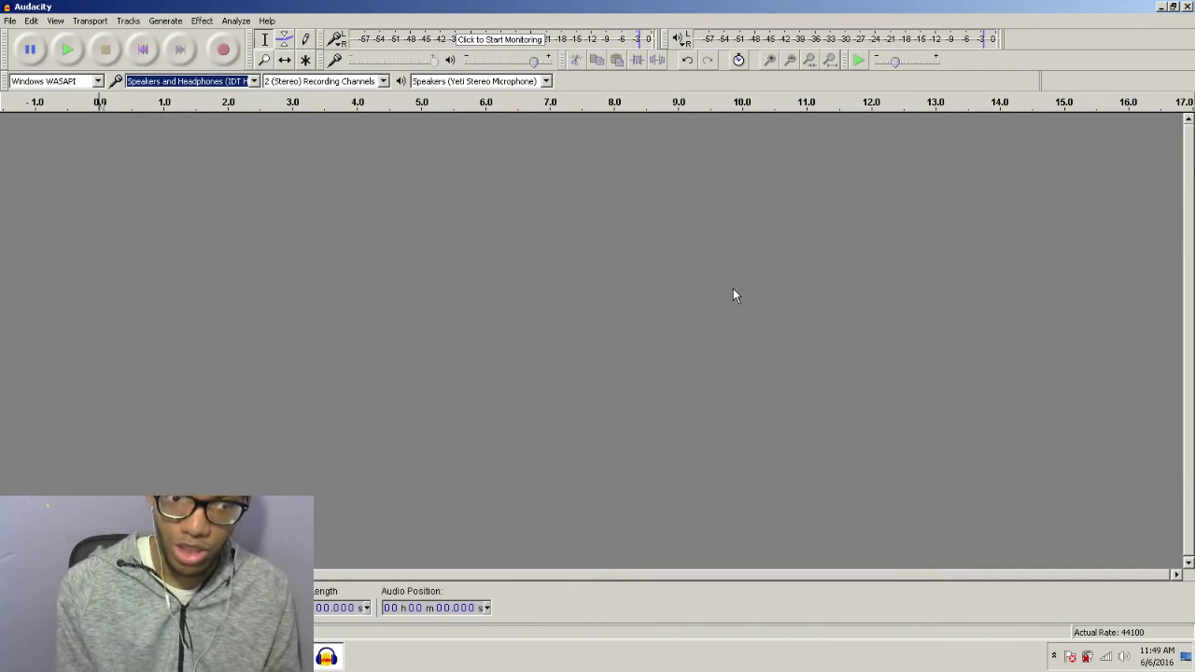
left_click(254, 82)
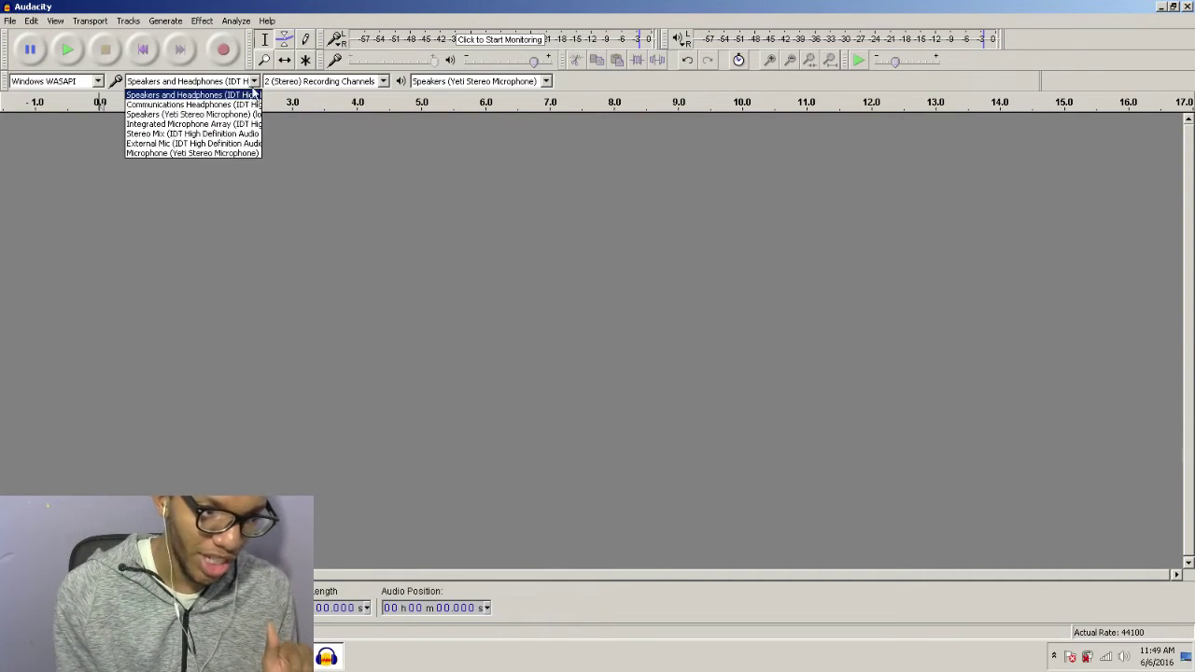
left_click(250, 97)
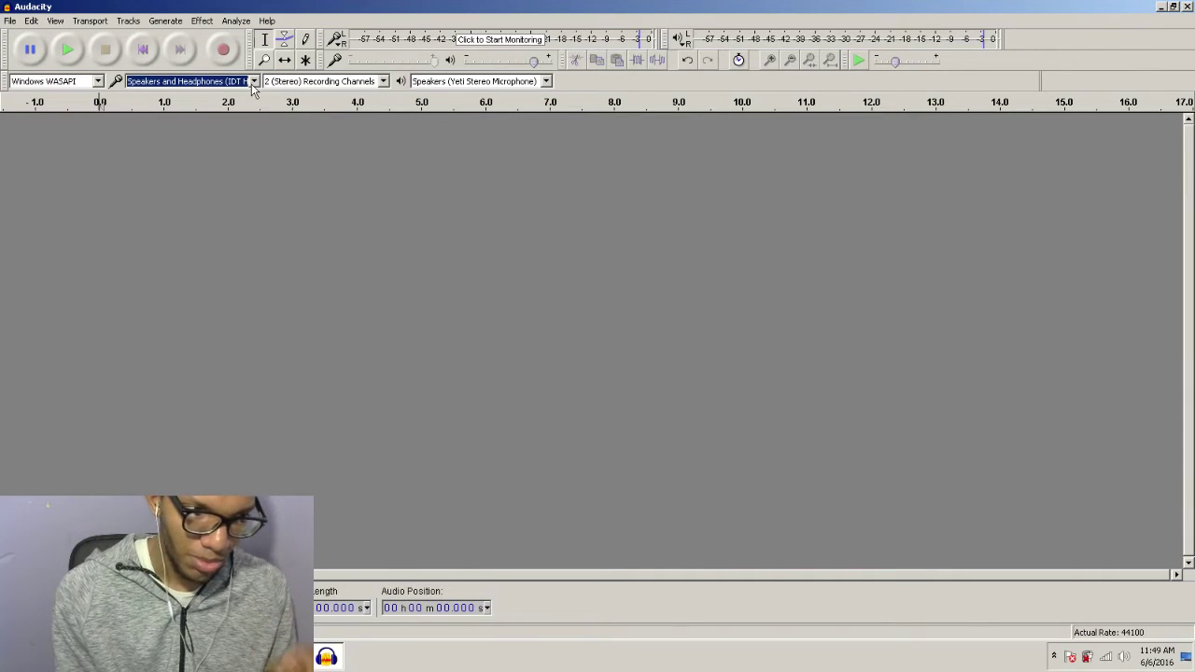
left_click(253, 82)
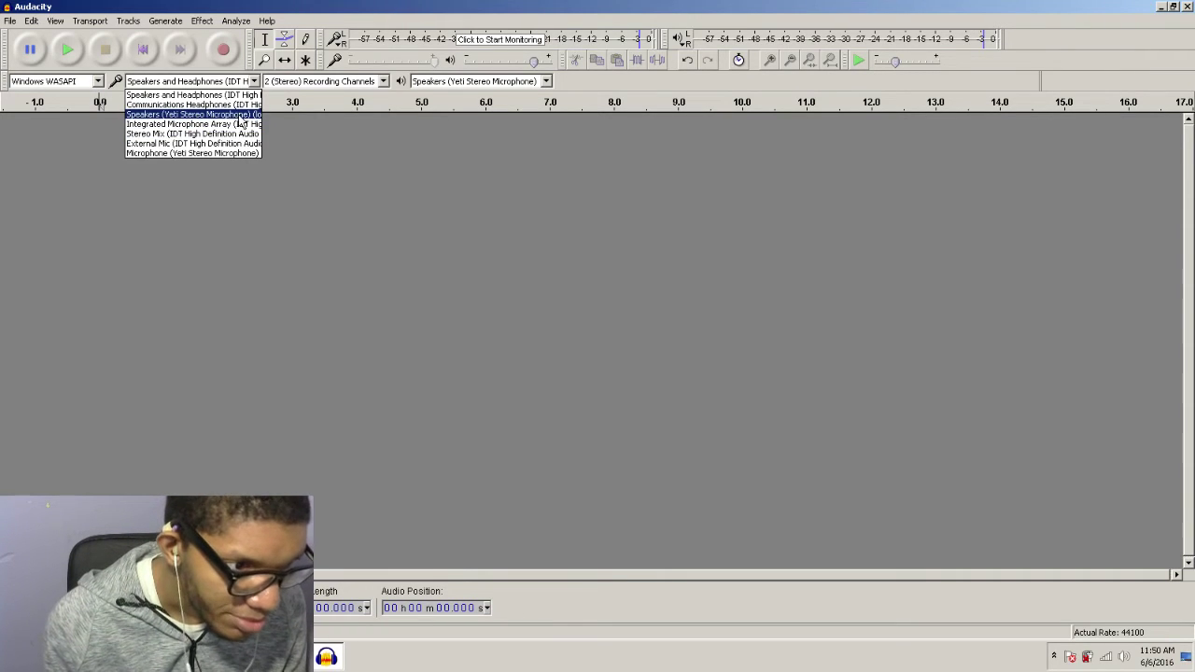
left_click(236, 116)
left_click(257, 83)
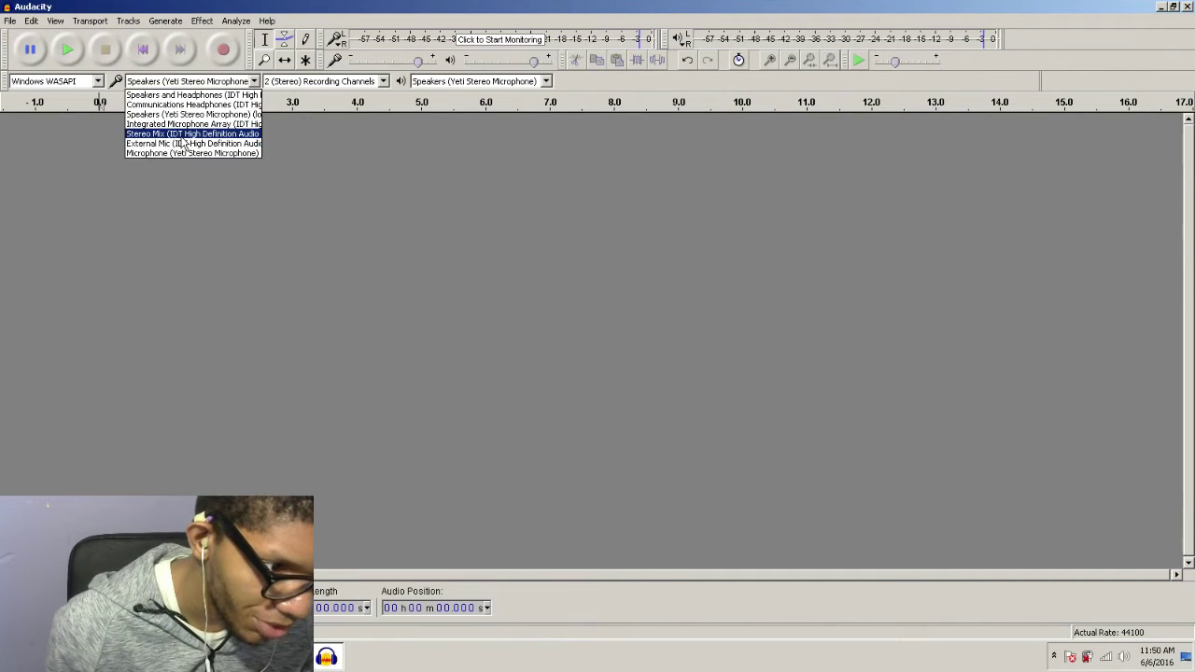
left_click(193, 252)
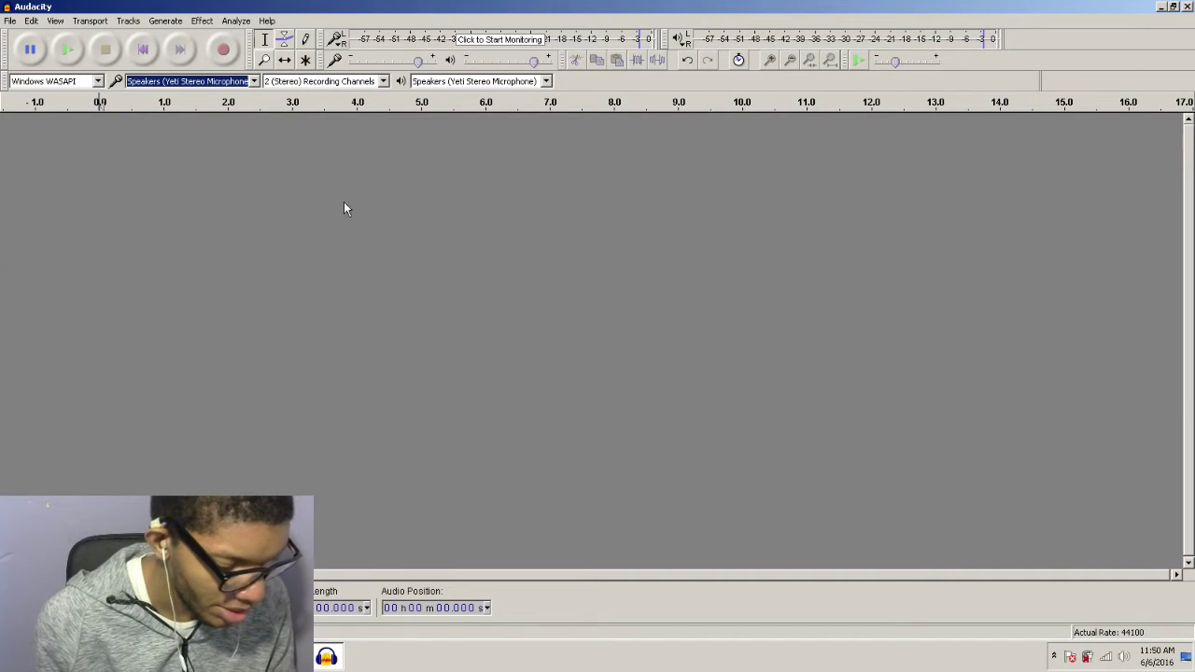
Restore the removed track, select the whole recording, and start exporting the selected audio.
key("ctrl+z")
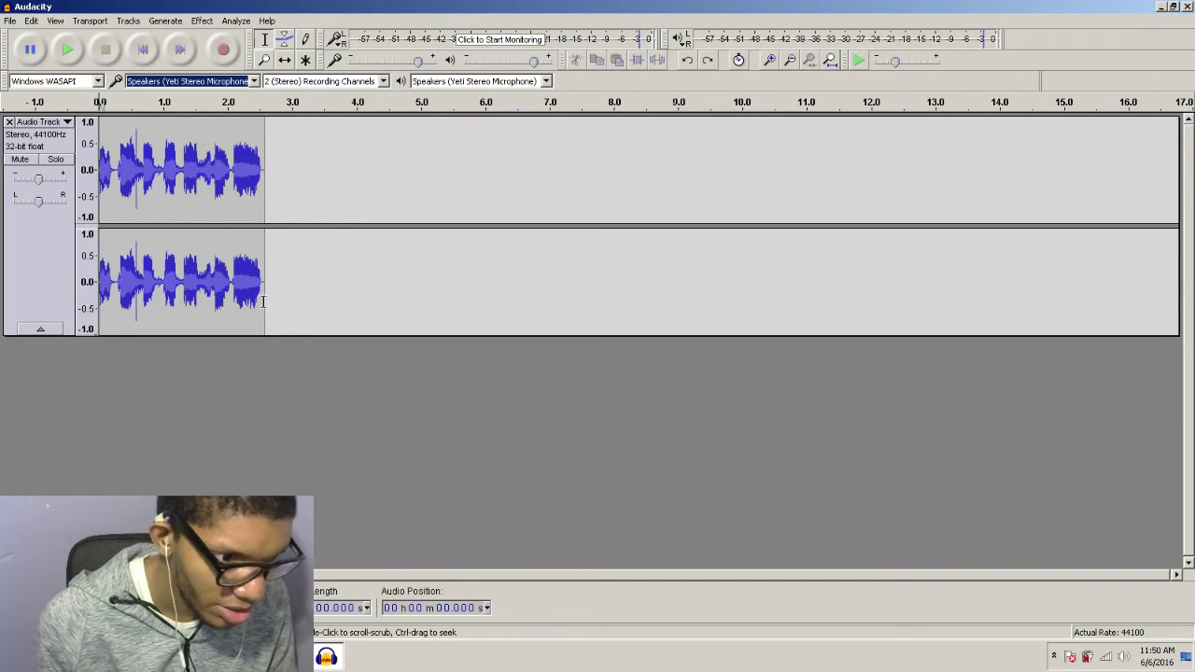
left_click_drag(265, 280, 94, 313)
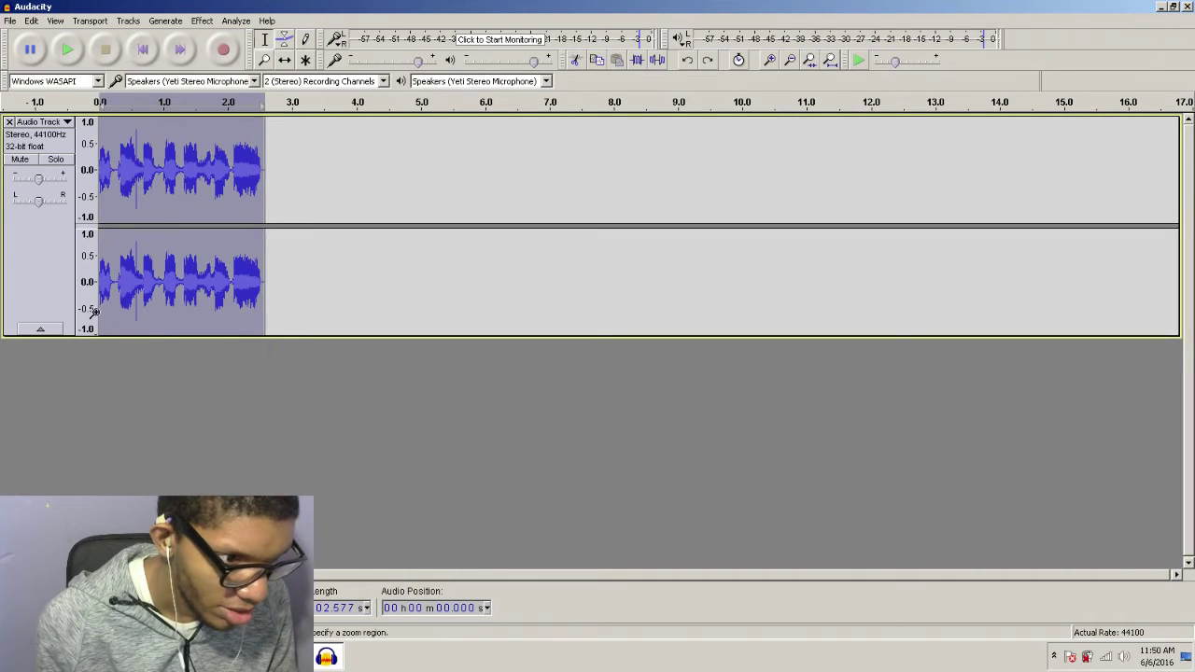
left_click(10, 21)
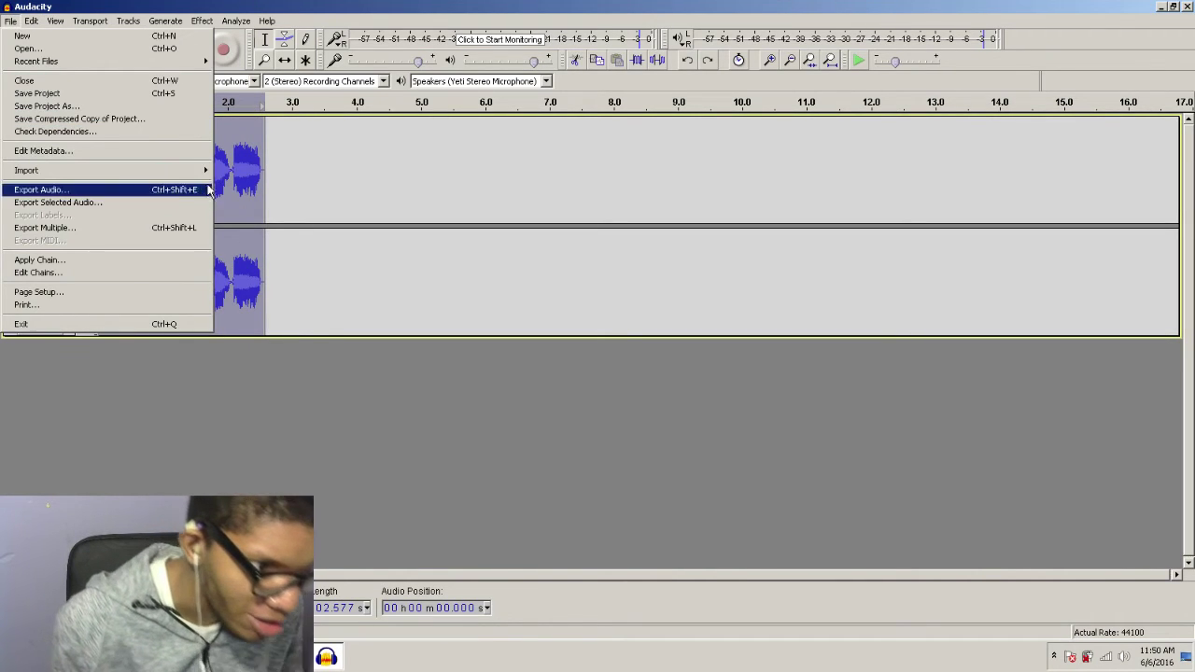
mouse_move(199, 172)
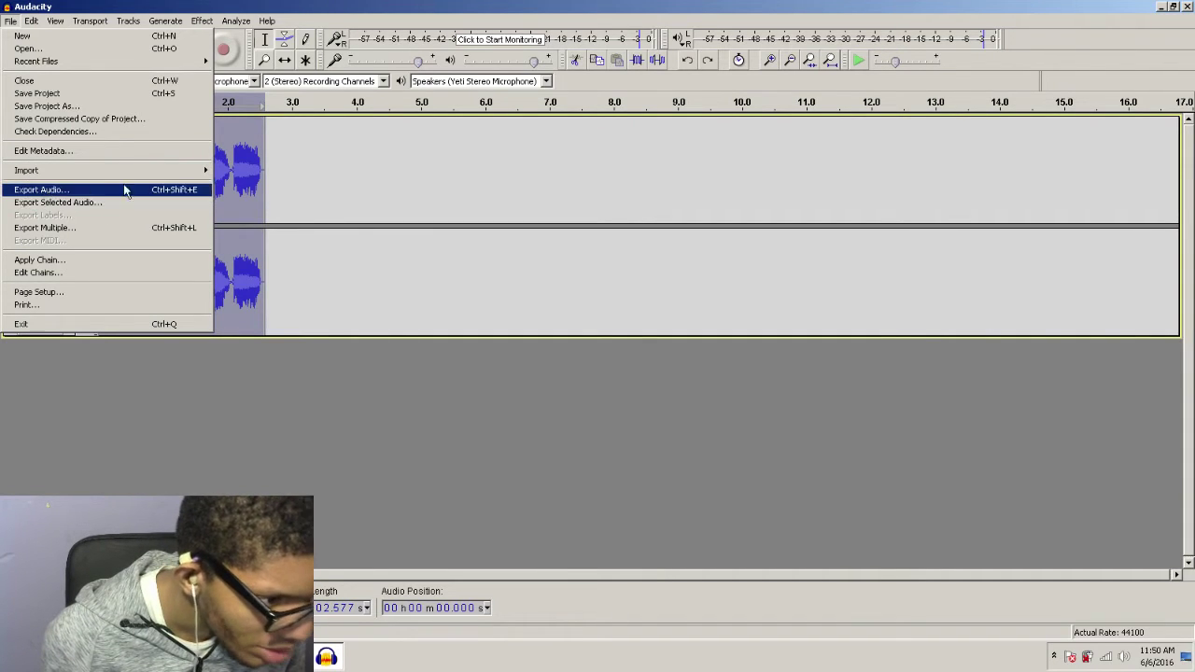
left_click(64, 202)
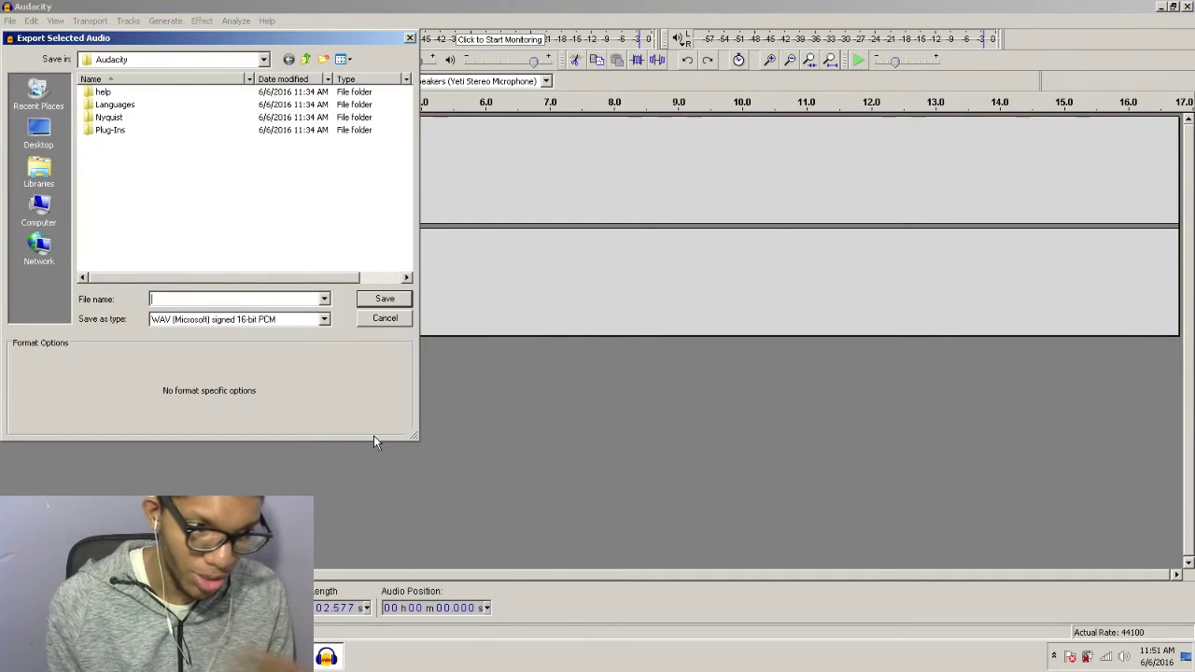
Create a new folder on the Desktop and open it as the export location.
left_click(40, 132)
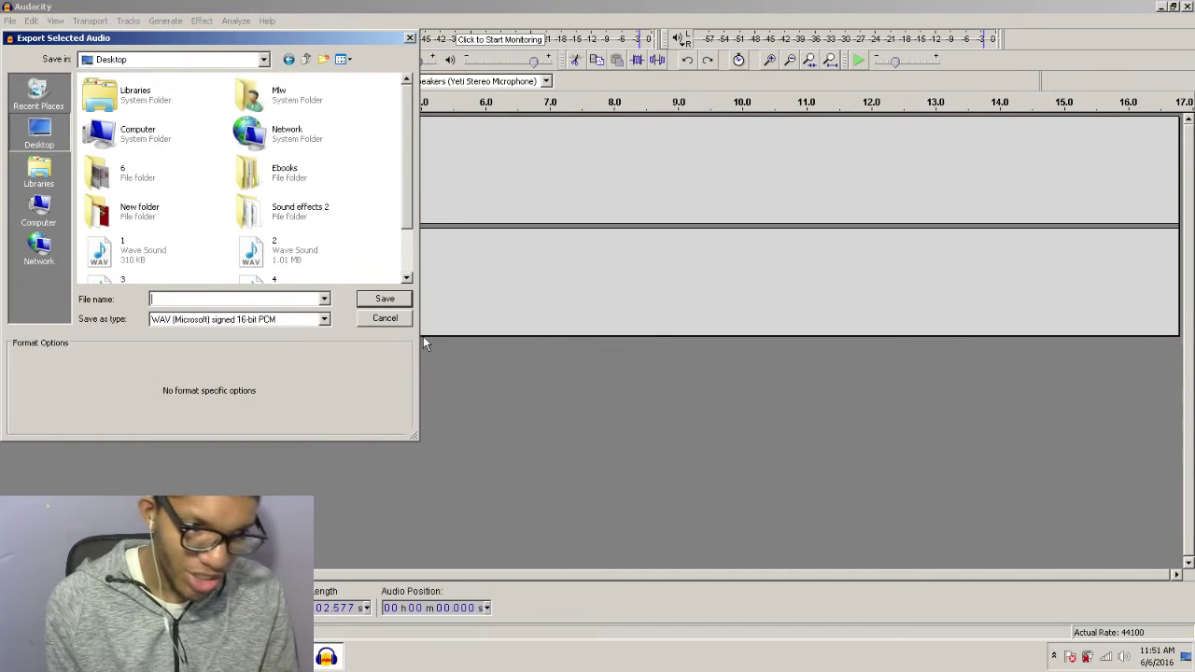
left_click(324, 59)
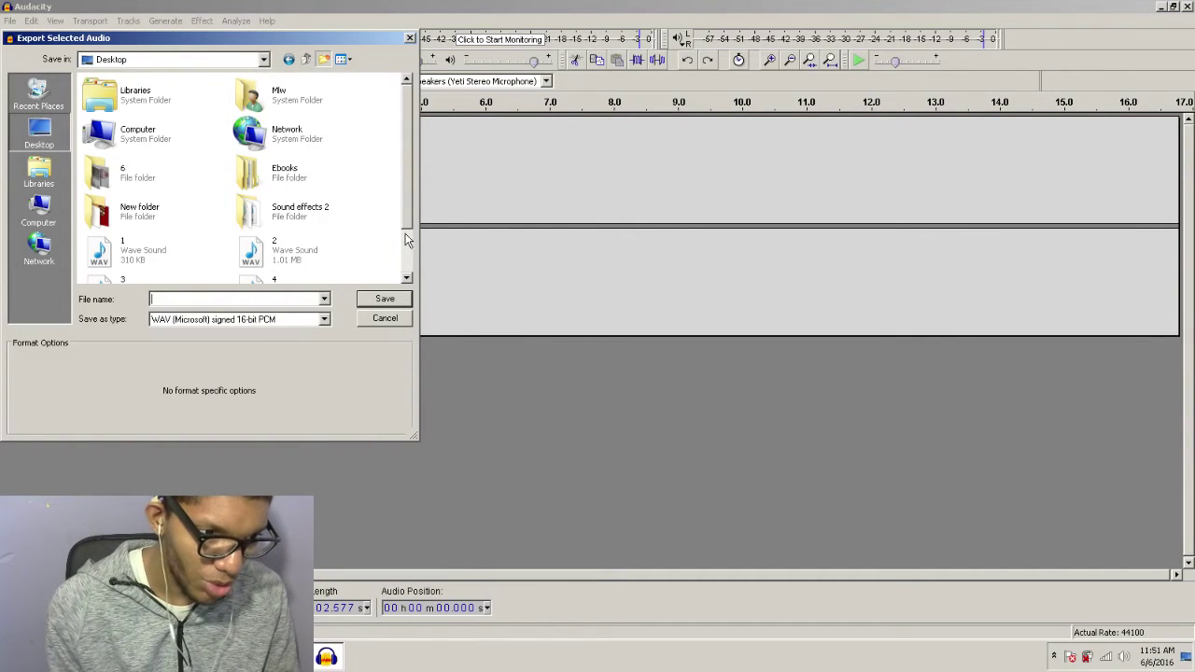
left_click(336, 272)
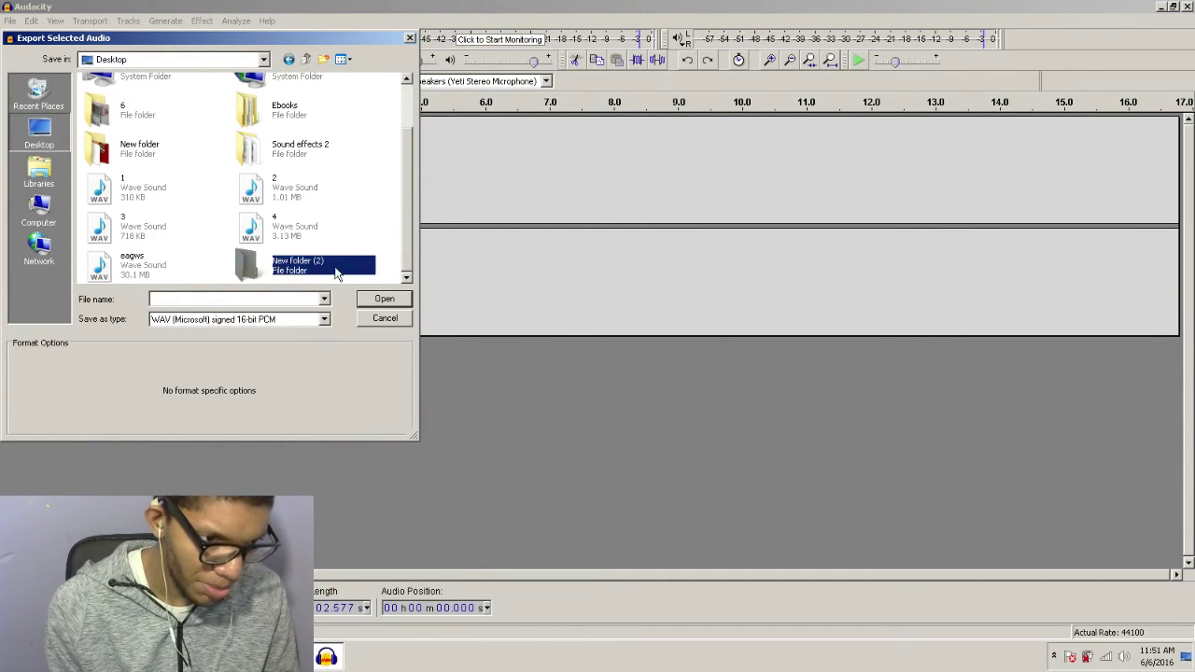
double_click(260, 269)
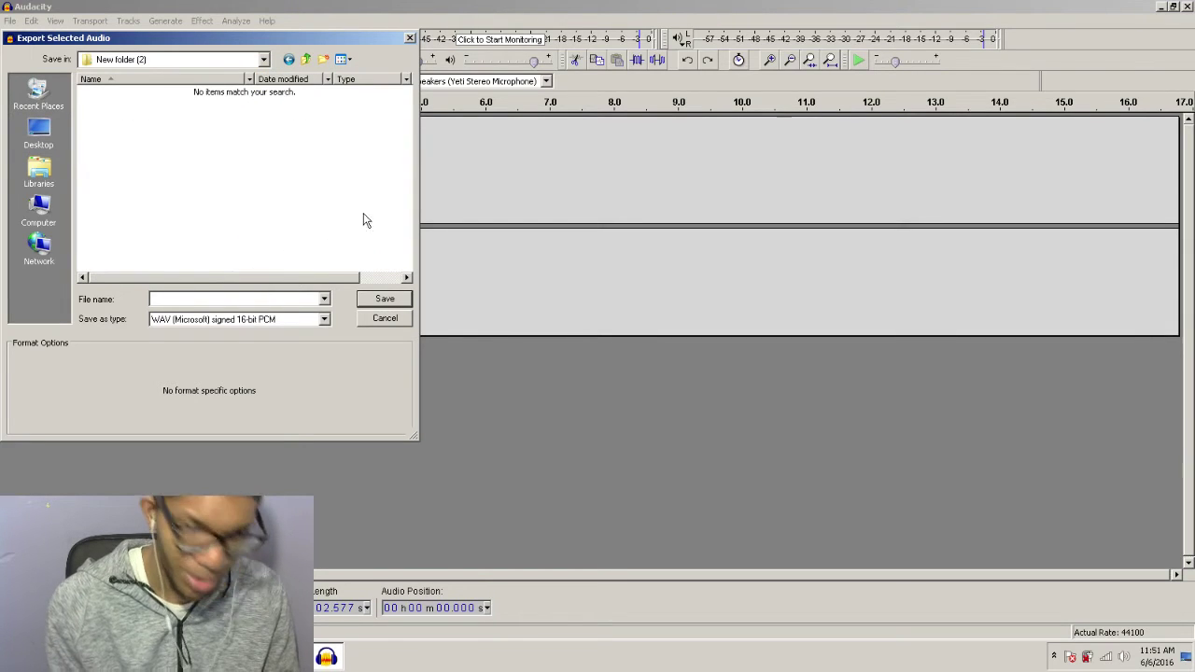
Export the selection as a WAV (Microsoft) signed 16-bit PCM file named 1, leaving the metadata tags empty.
left_click(242, 297)
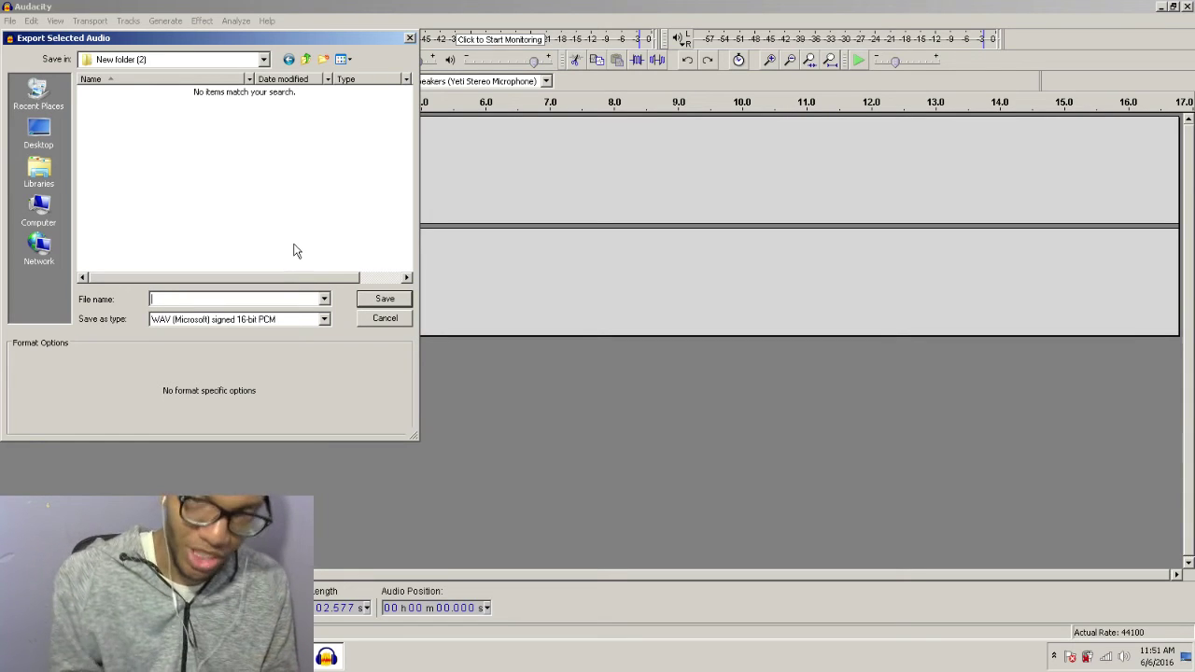
type("1")
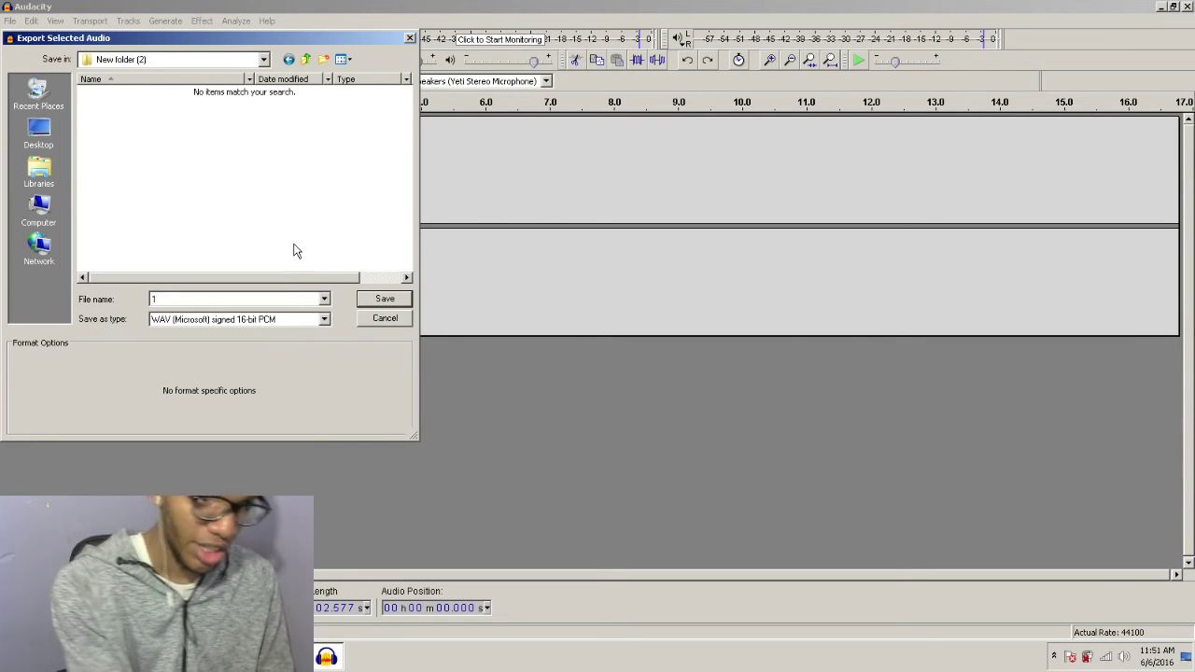
left_click(396, 302)
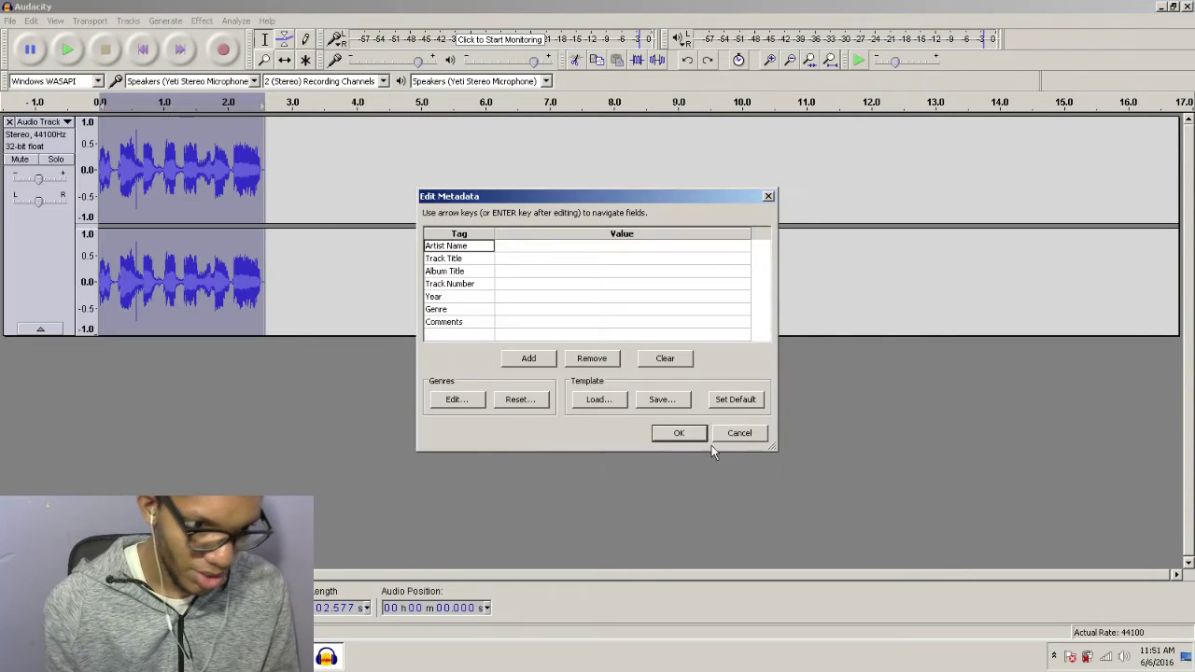
left_click(687, 438)
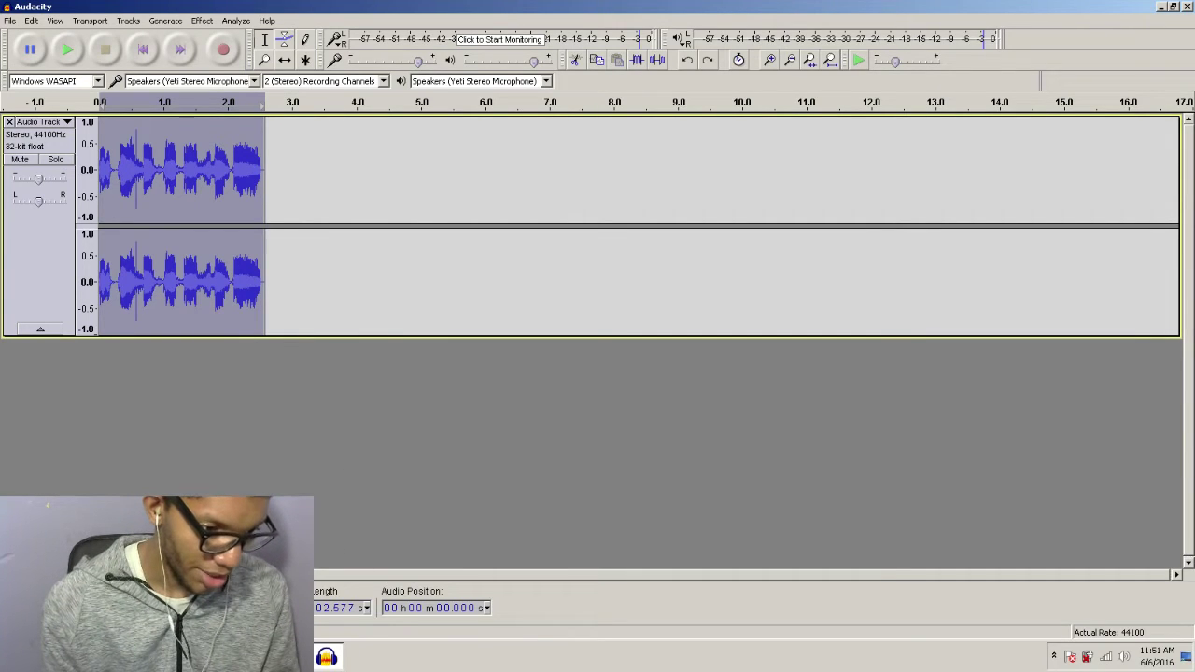
Switch to the VoiceForge demo in the browser, reload the page, and choose the JerkFace voice.
key("alt+Tab")
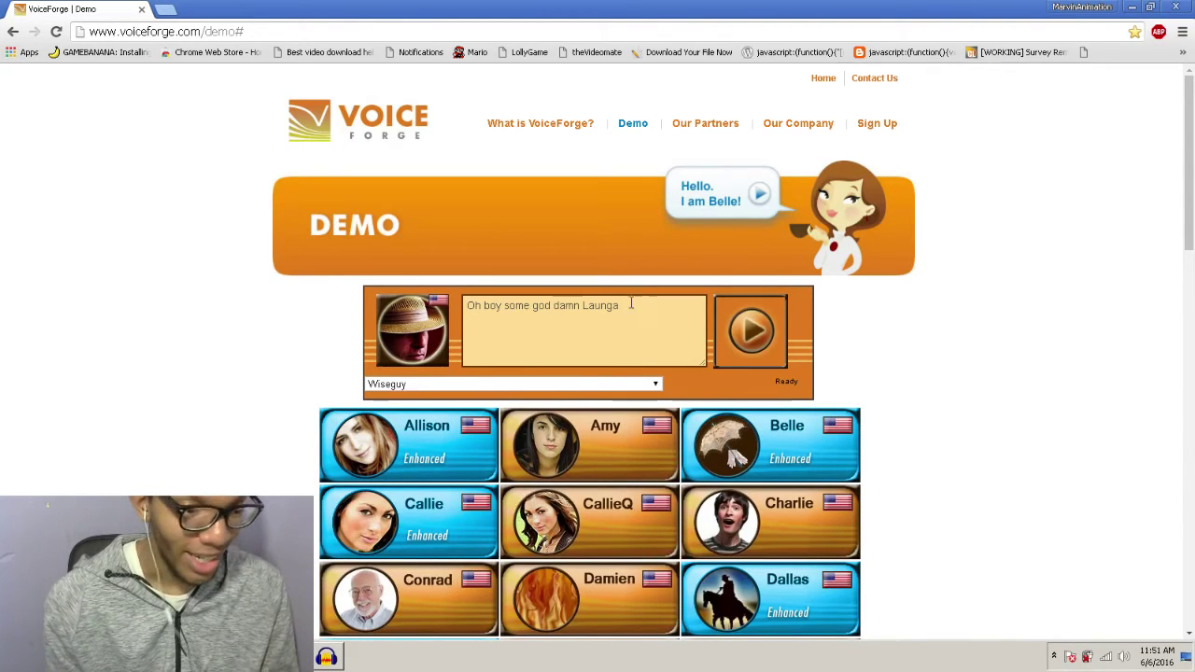
left_click_drag(624, 308, 465, 306)
scroll(1193, 270, "down", 1)
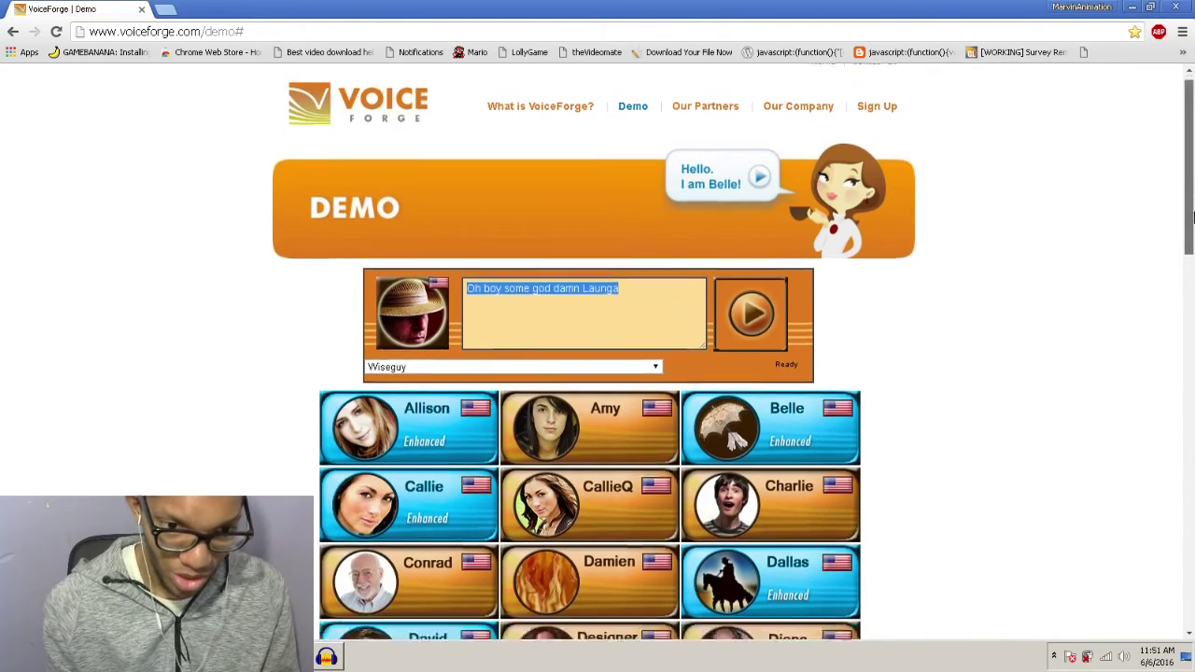
key("ctrl+l")
left_click(716, 297)
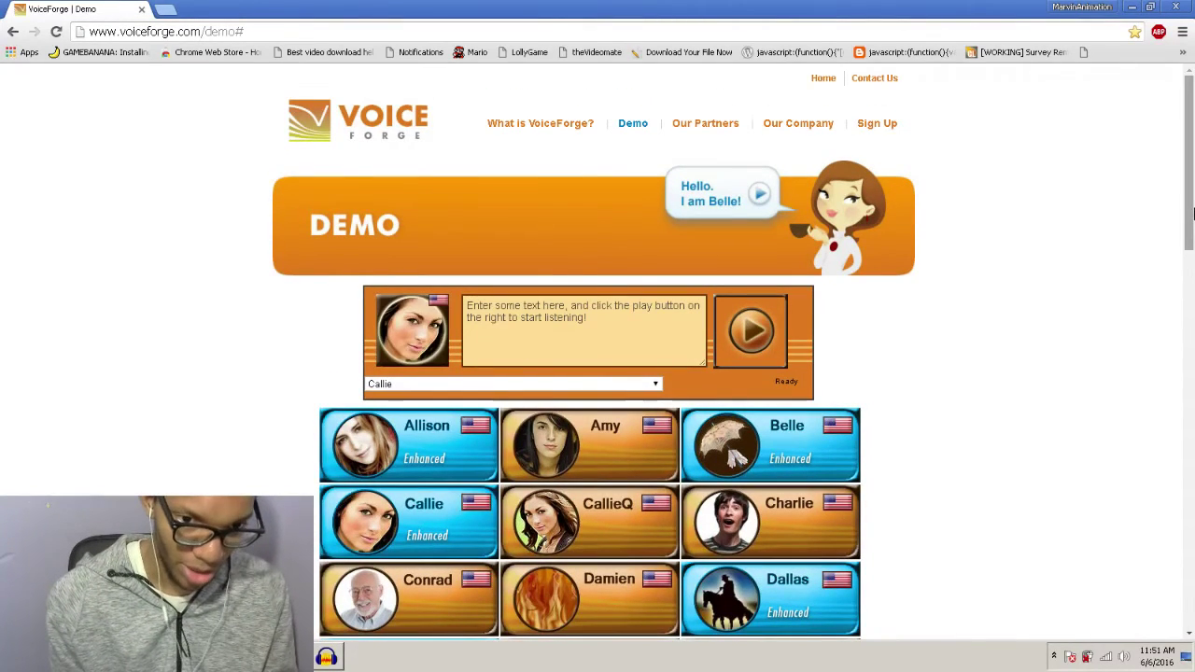
left_click_drag(1193, 214, 1169, 429)
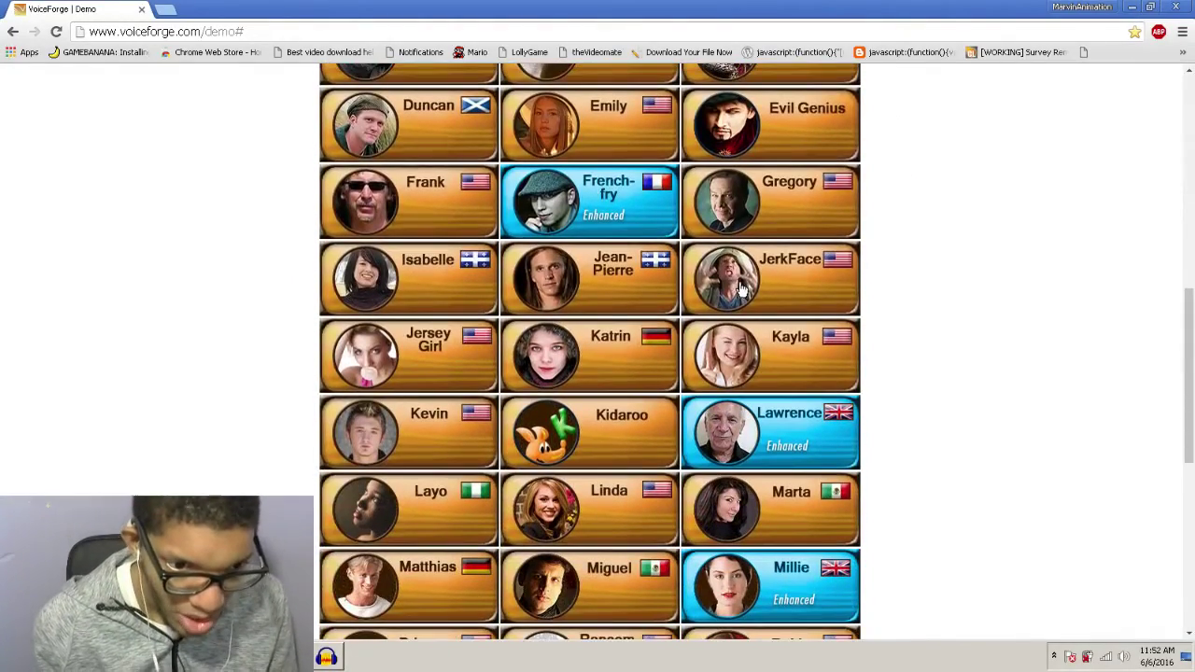
left_click_drag(1190, 378, 1193, 381)
left_click(767, 276)
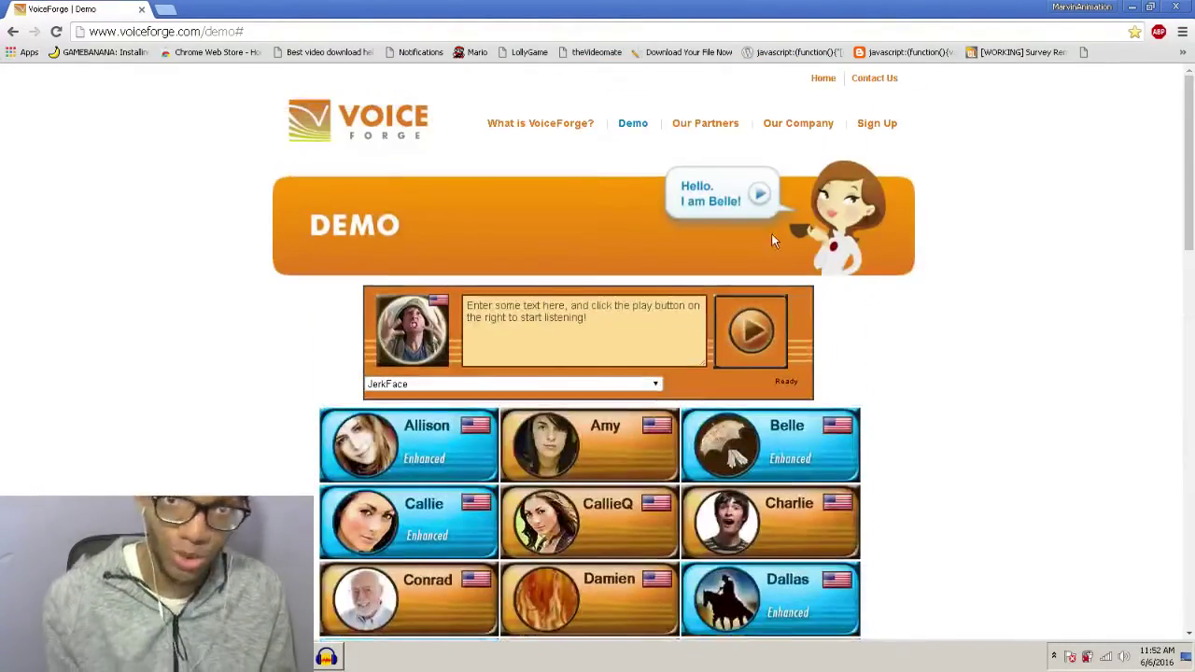
Replace the placeholder text with "God damn it garfielf!! why are you eating more Lauga stop eating it and take a break you Fat Cat!".
left_click_drag(479, 310, 734, 365)
key("BackSpace")
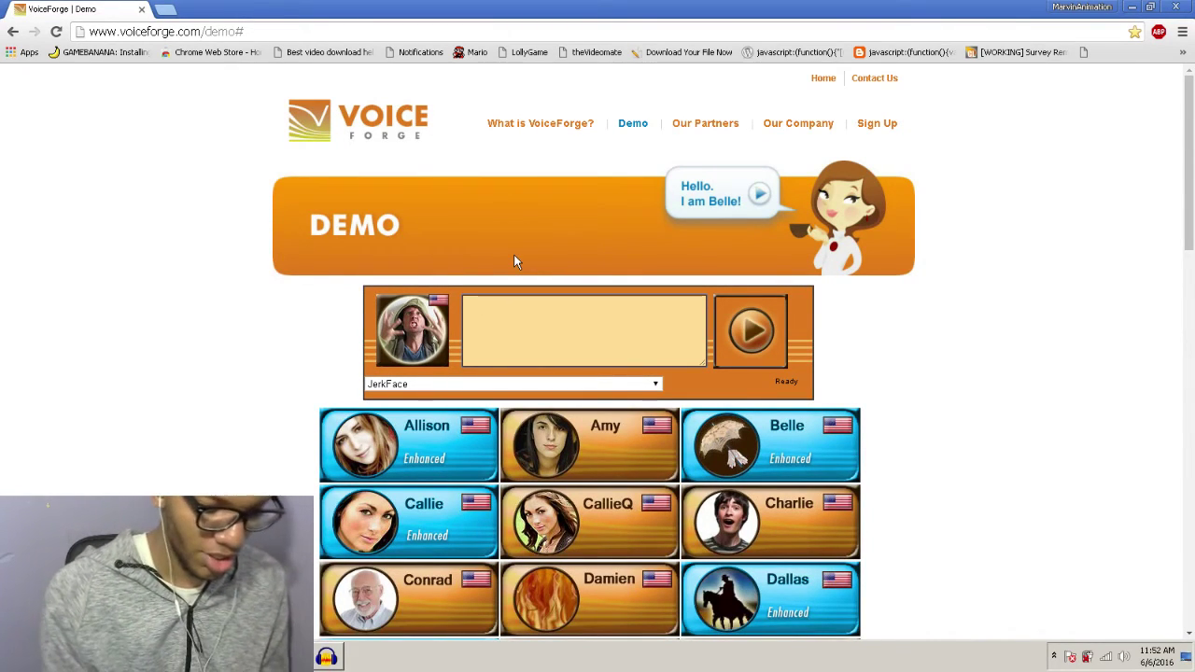
type("God ")
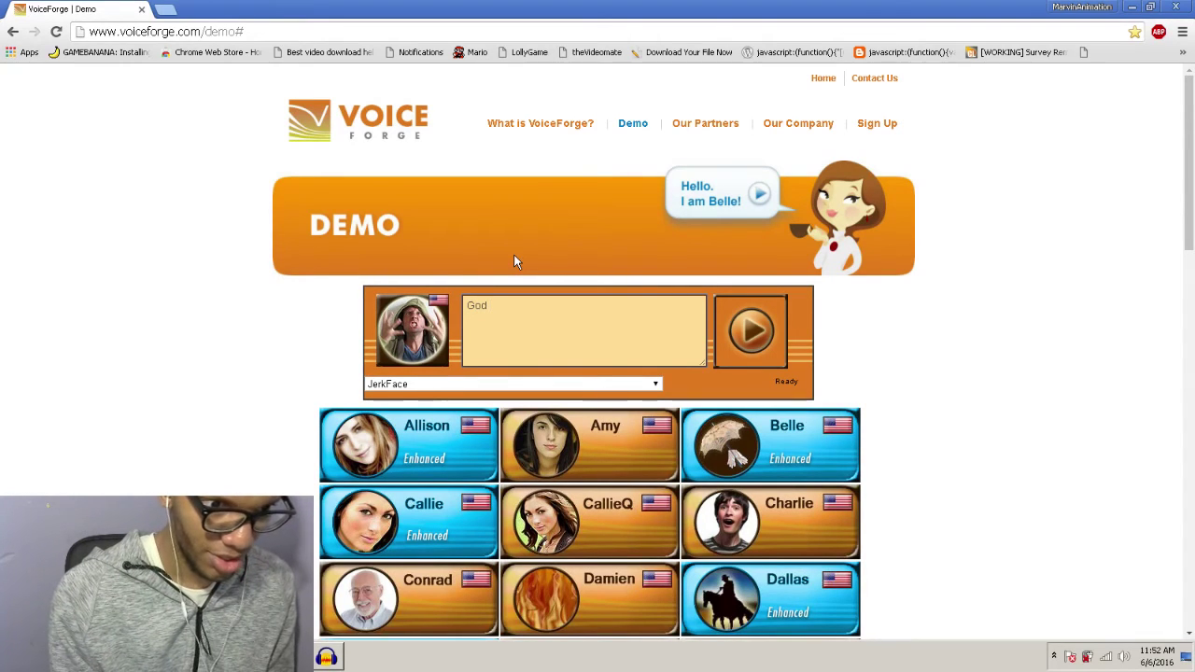
type("damn")
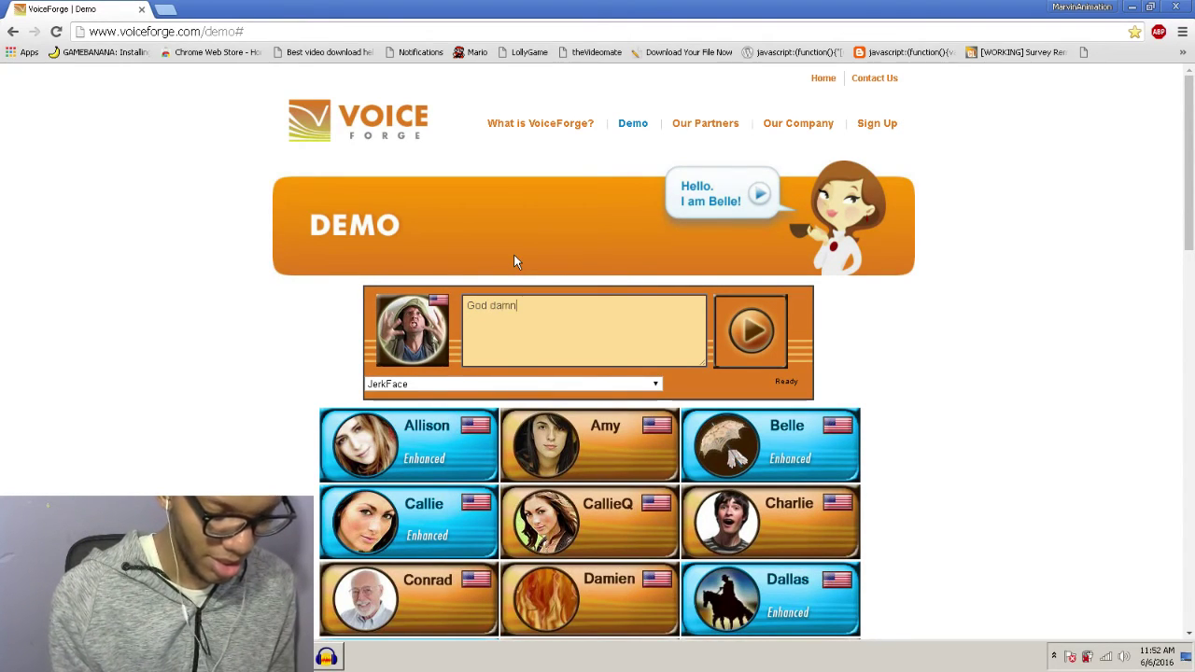
type(" it gar")
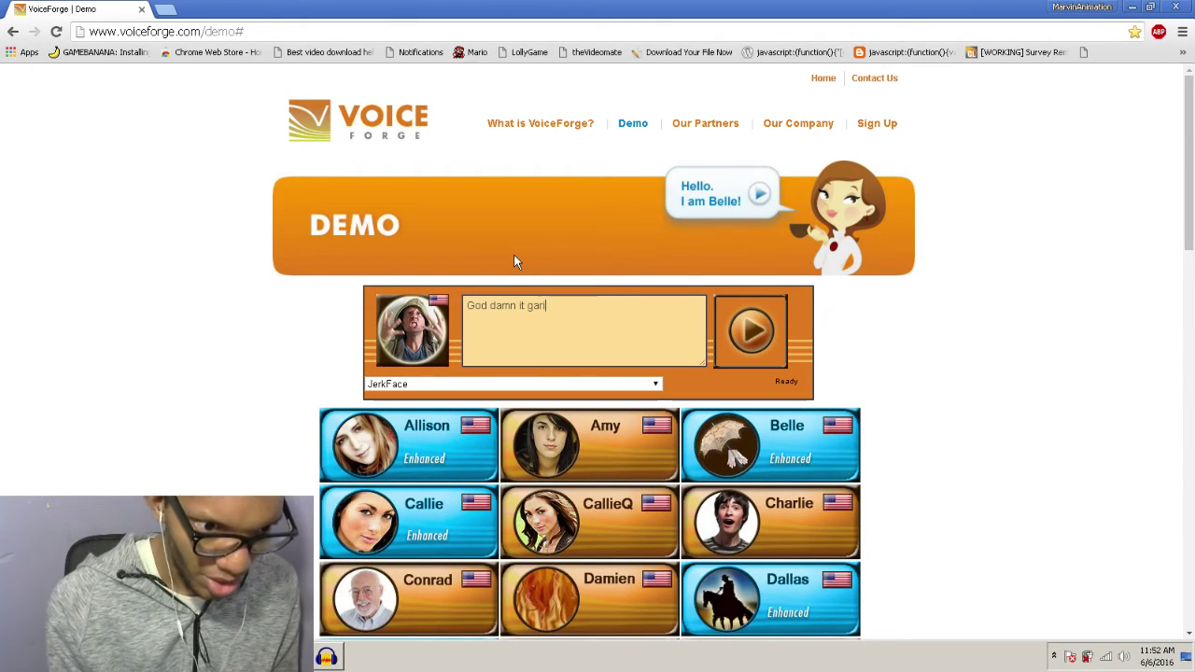
type("fielf")
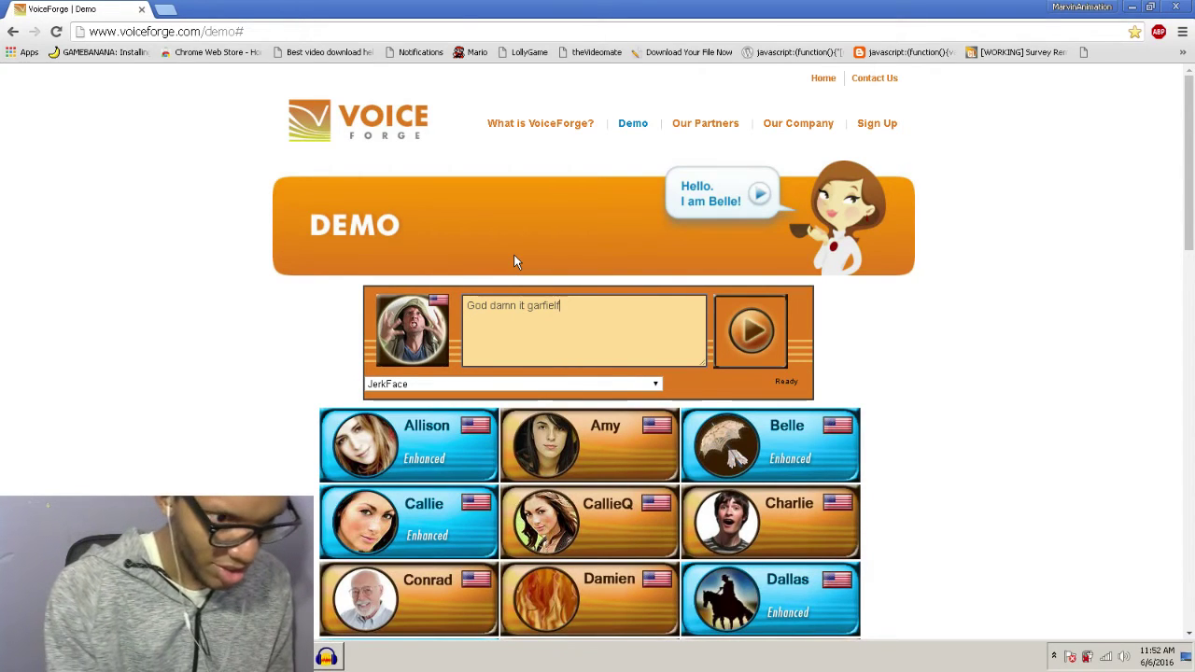
type("!!")
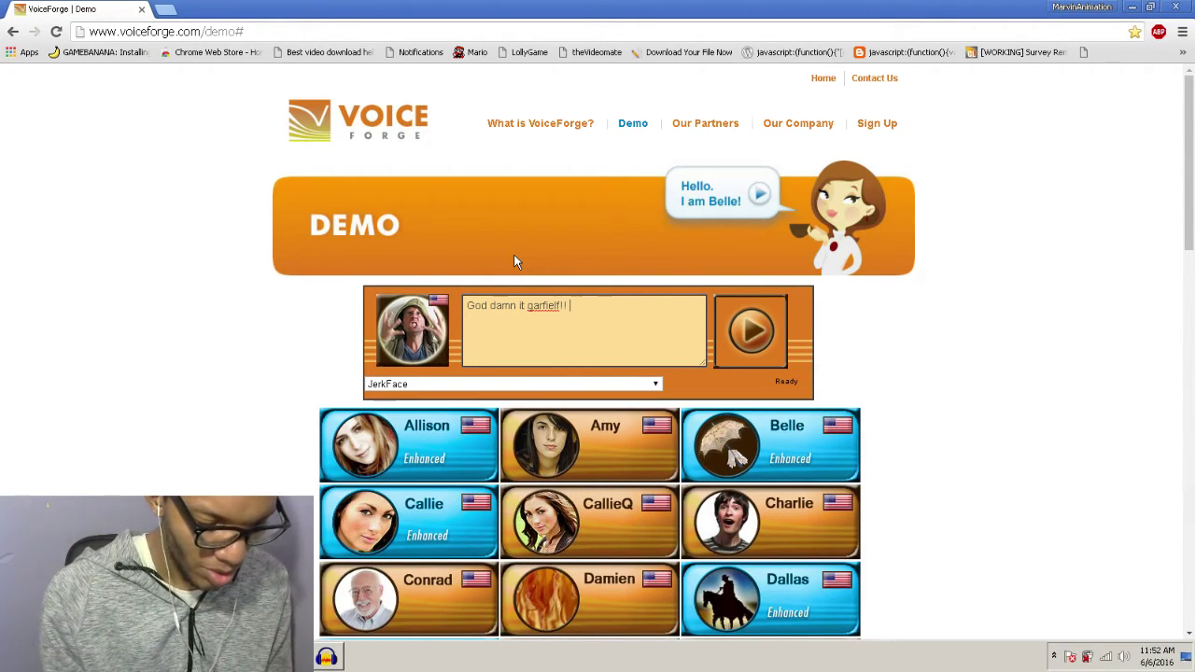
type(" why are ")
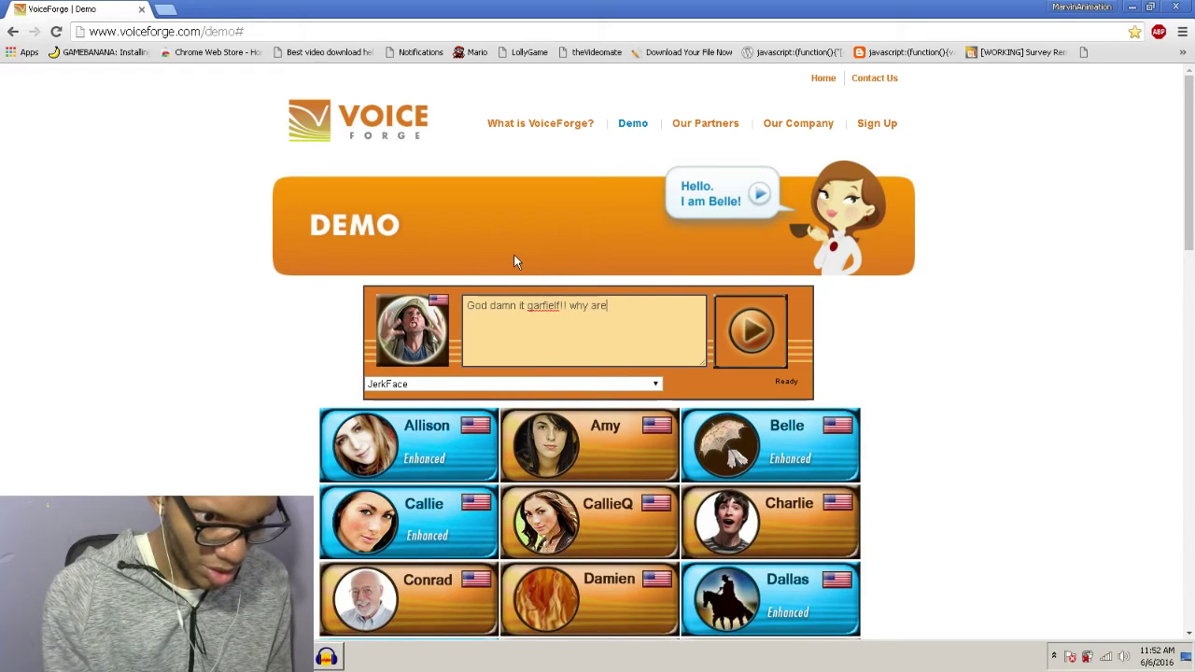
type("you")
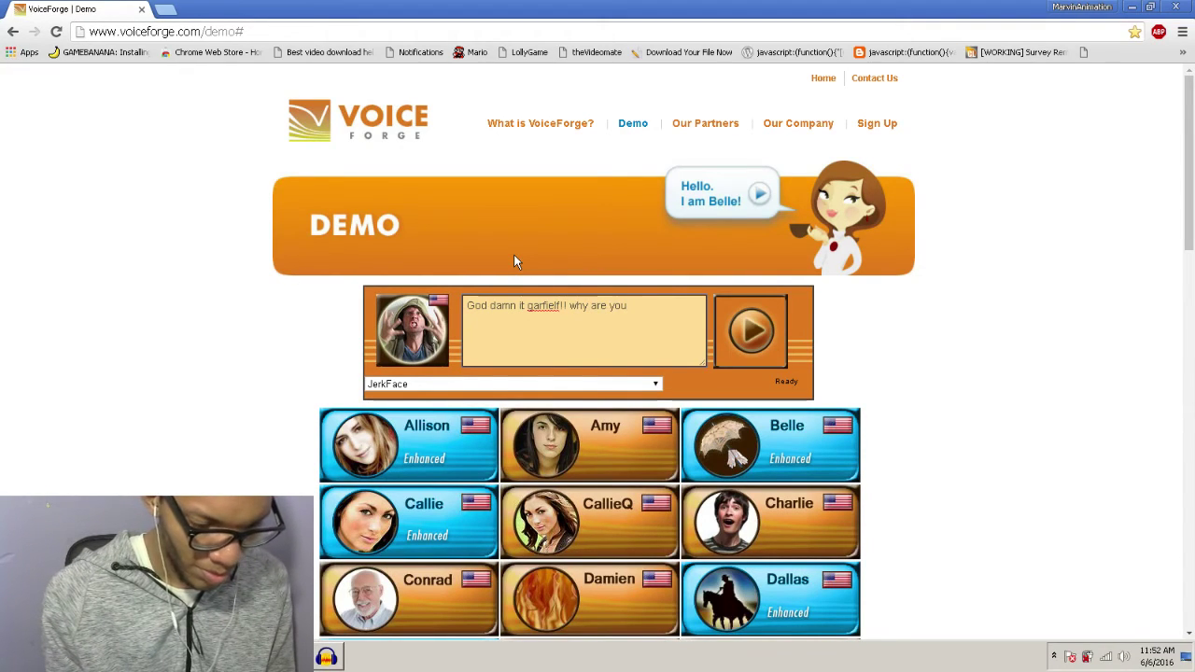
type(" ea")
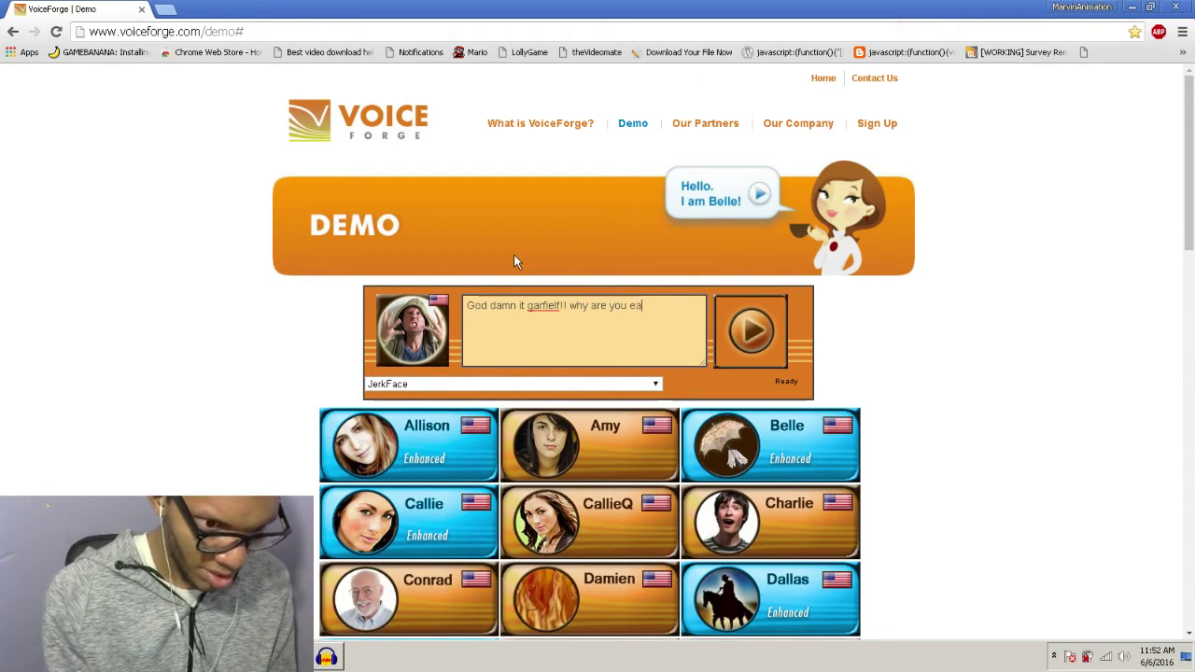
type("ting")
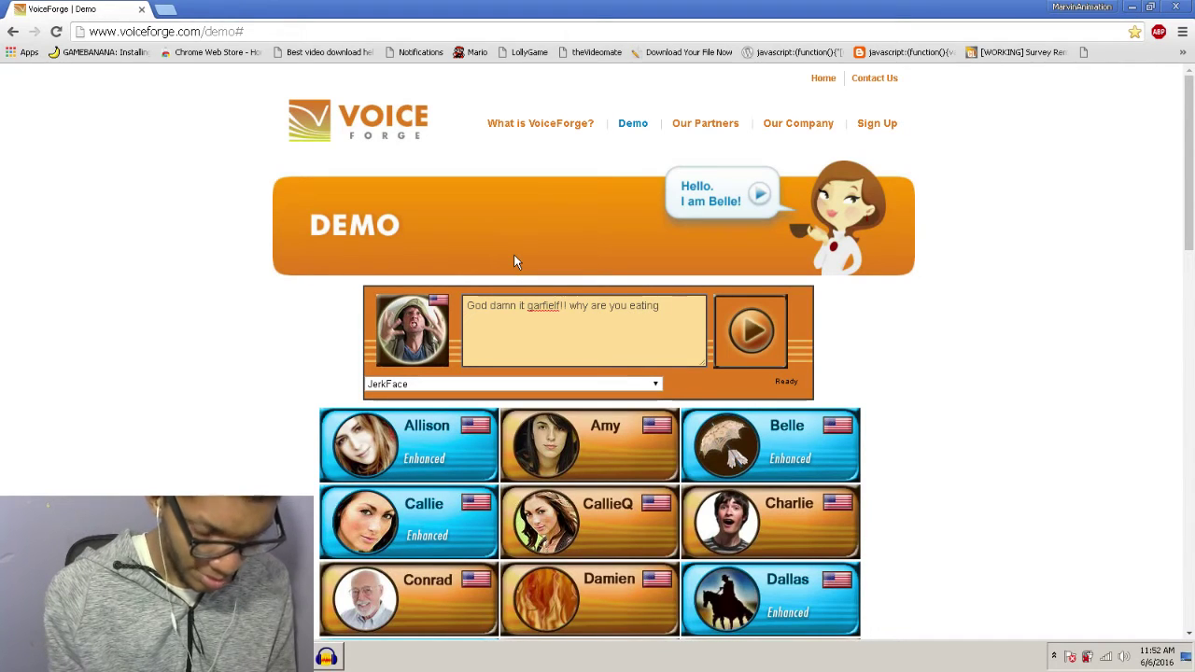
type(" more")
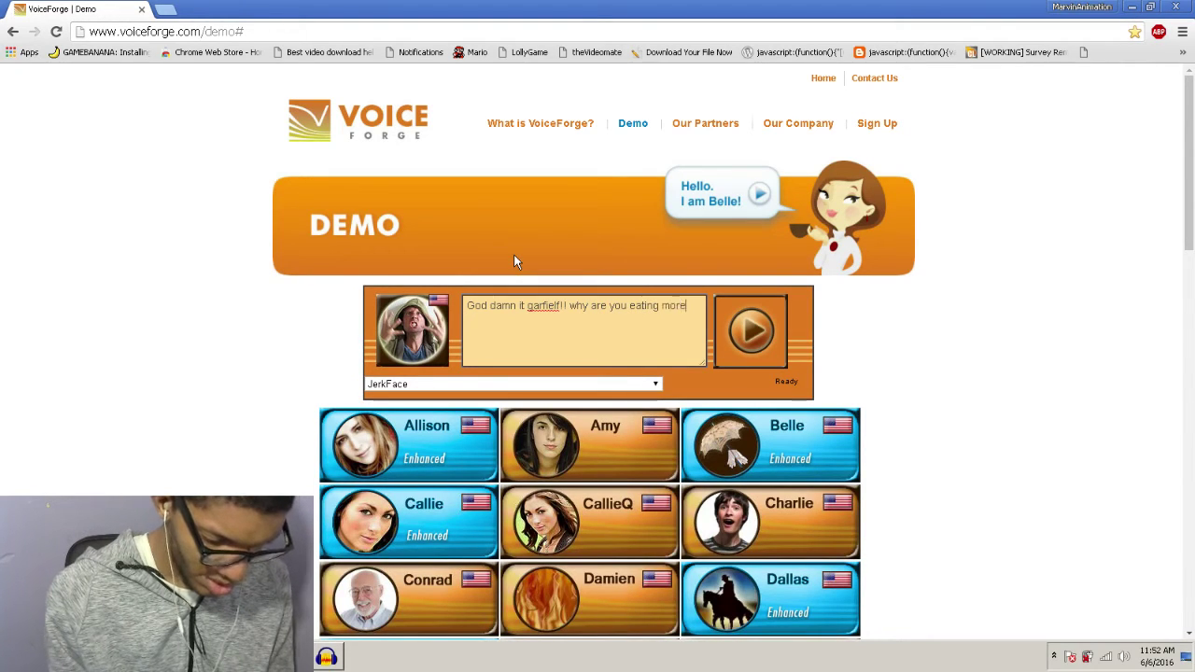
type(" Lauga")
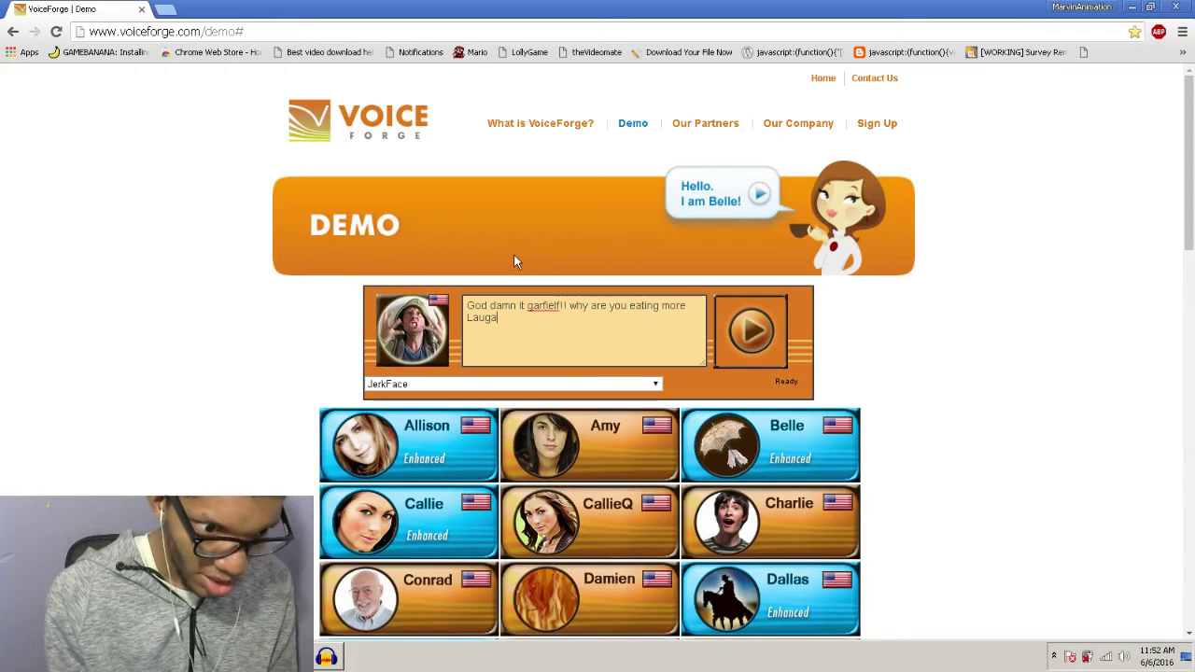
type(" st")
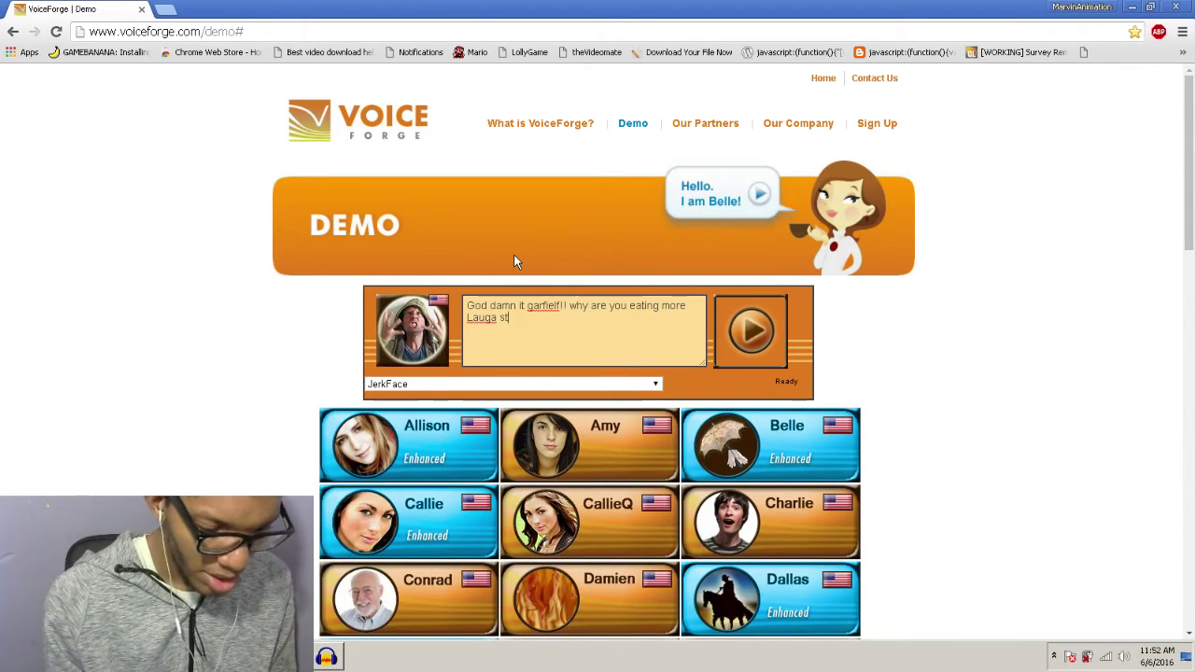
type("op eating")
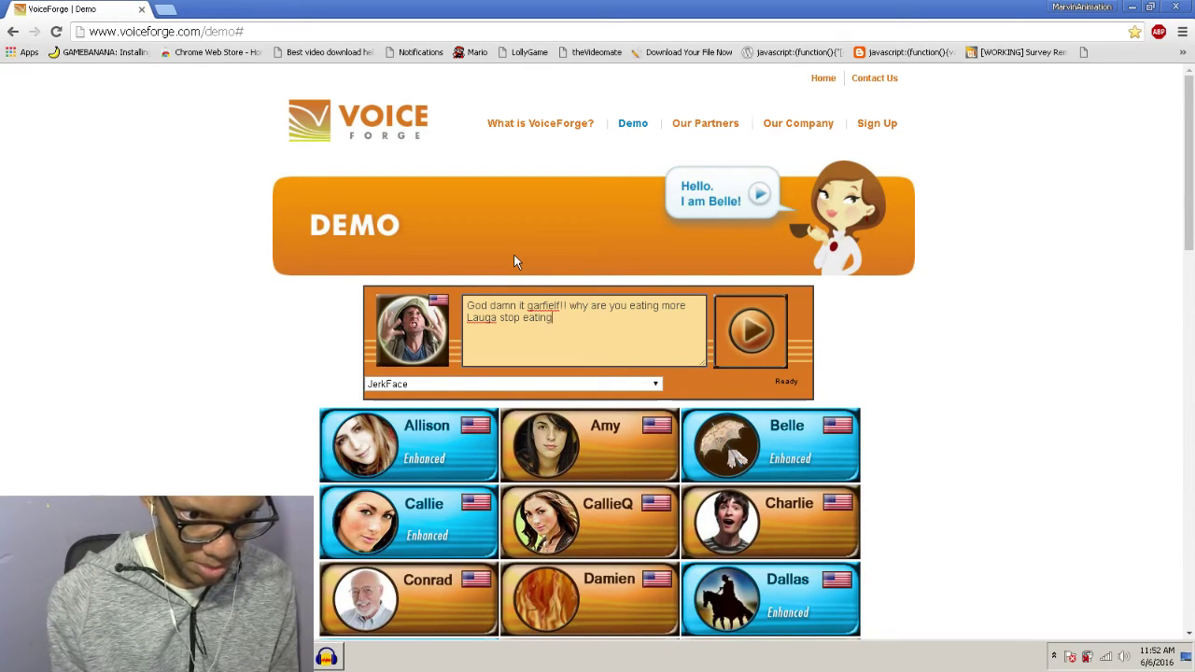
type(" it")
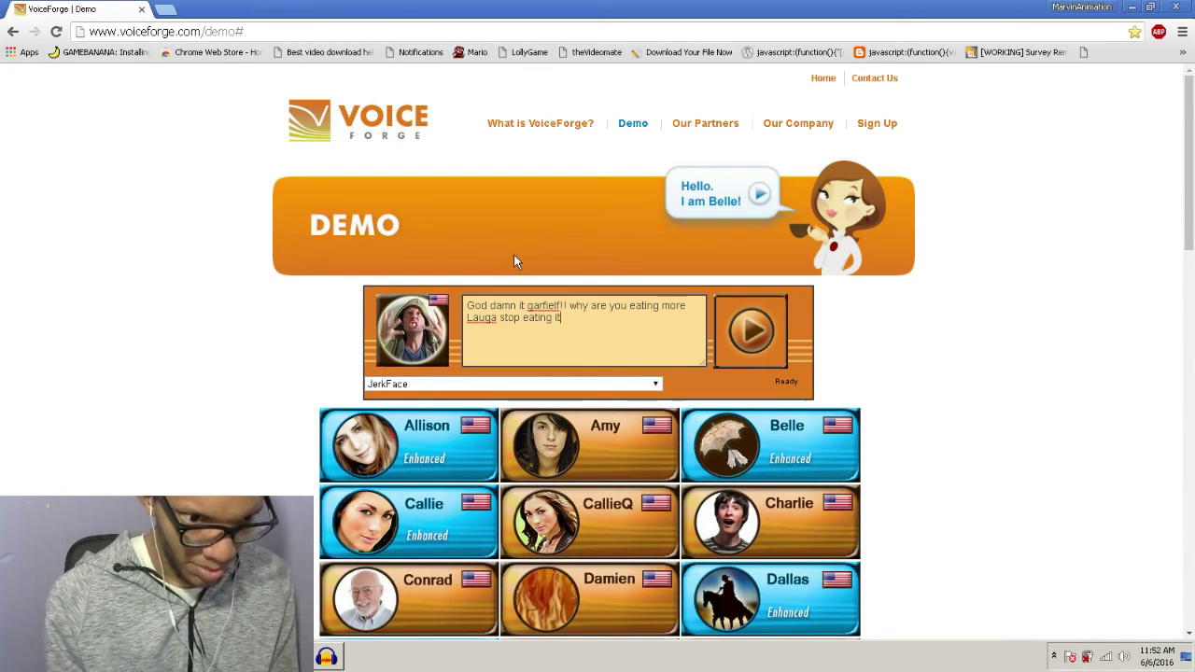
type(" and take ")
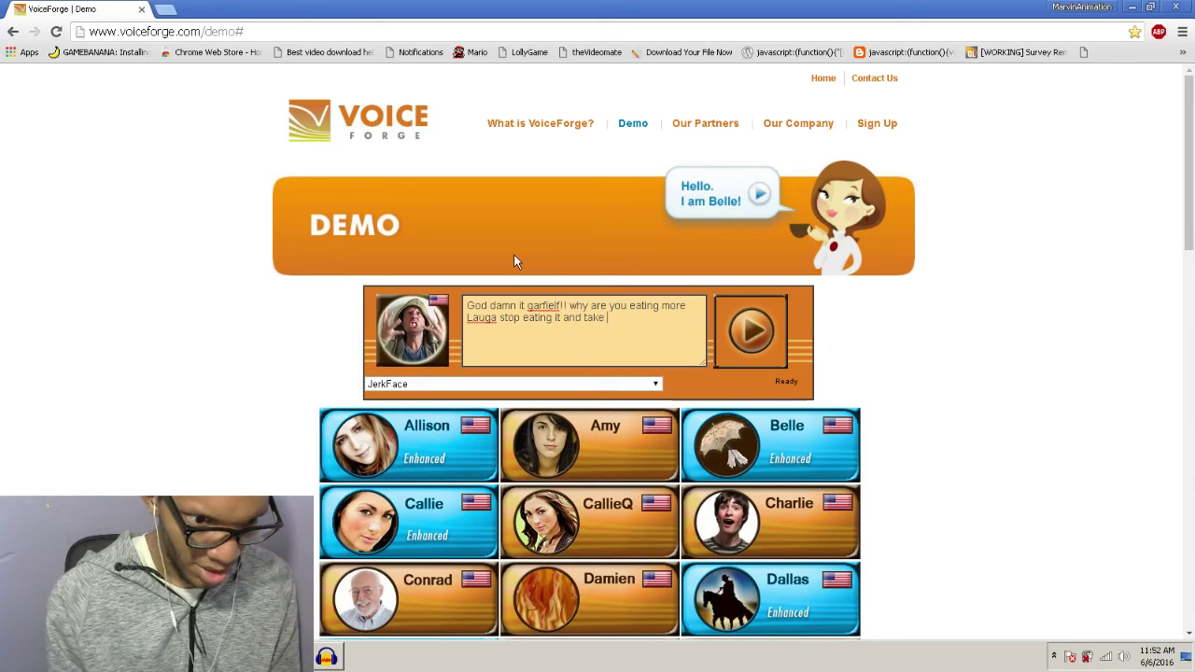
type("a br")
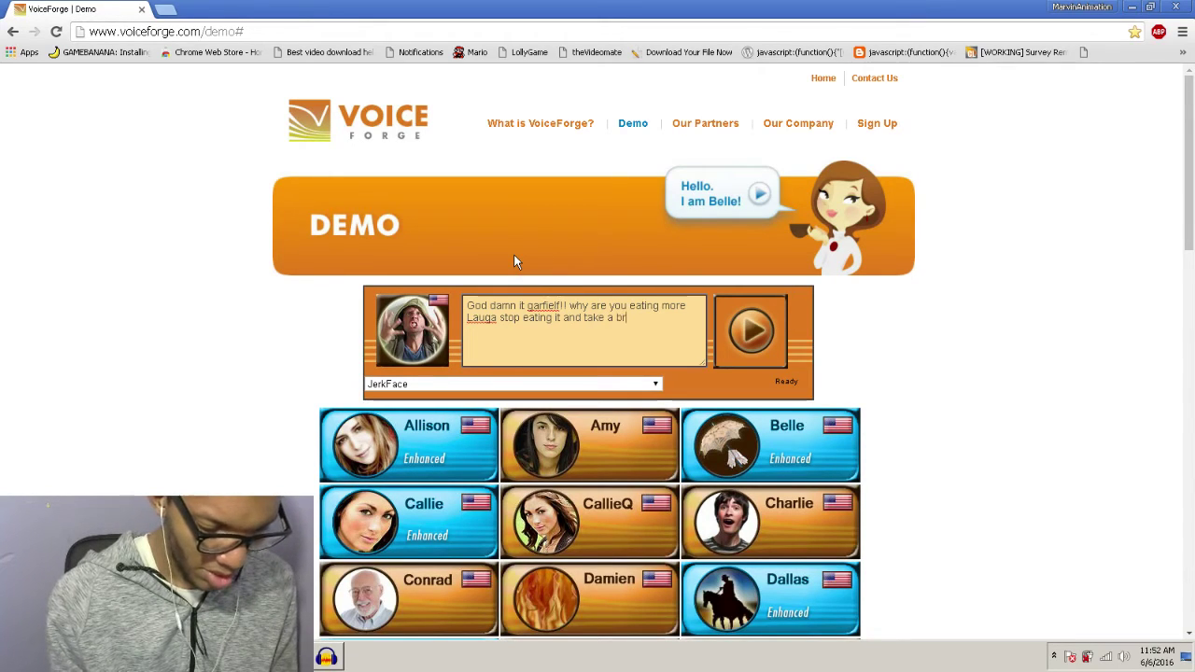
type("eak")
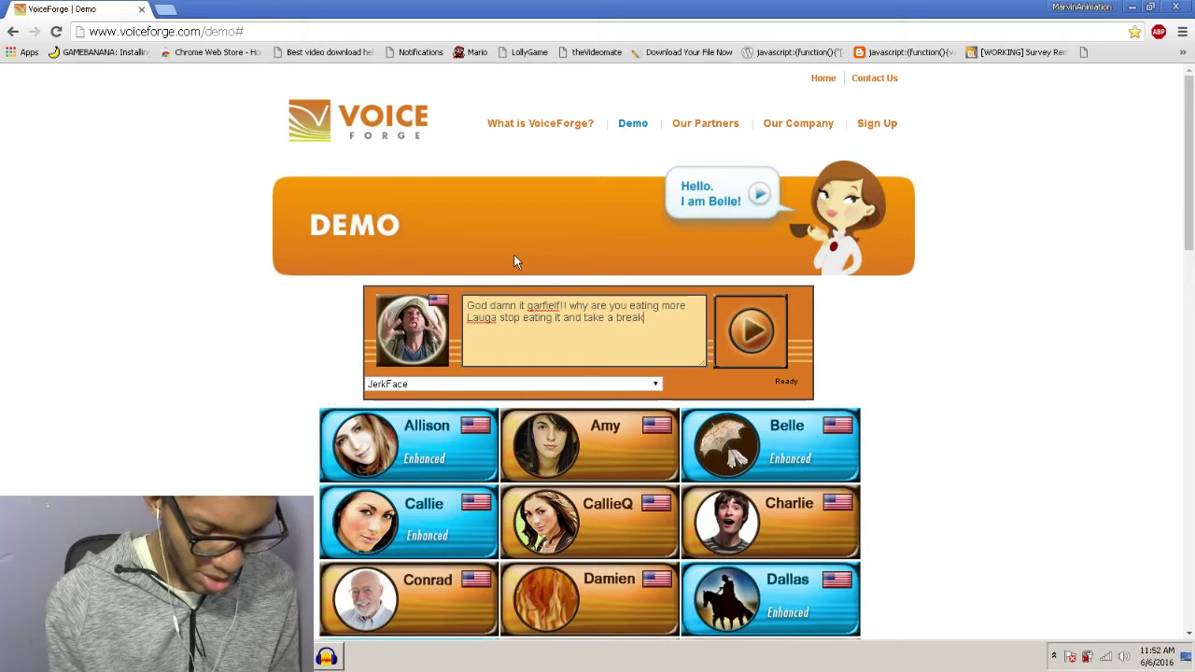
type(" you Fat")
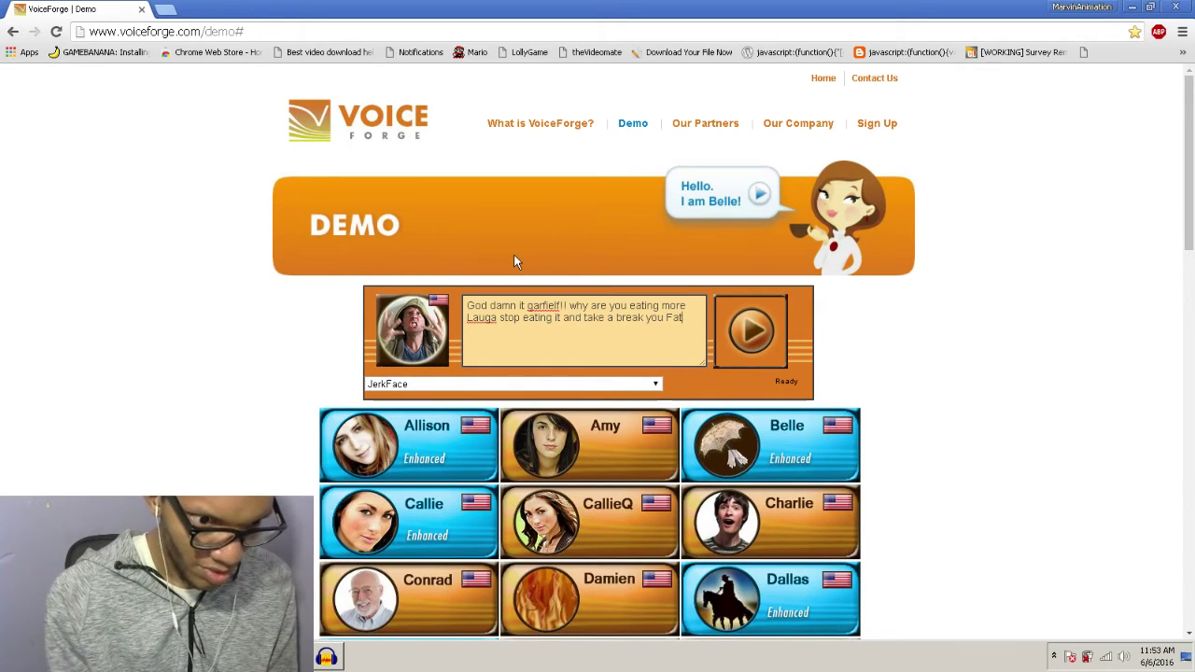
type(" Cat!")
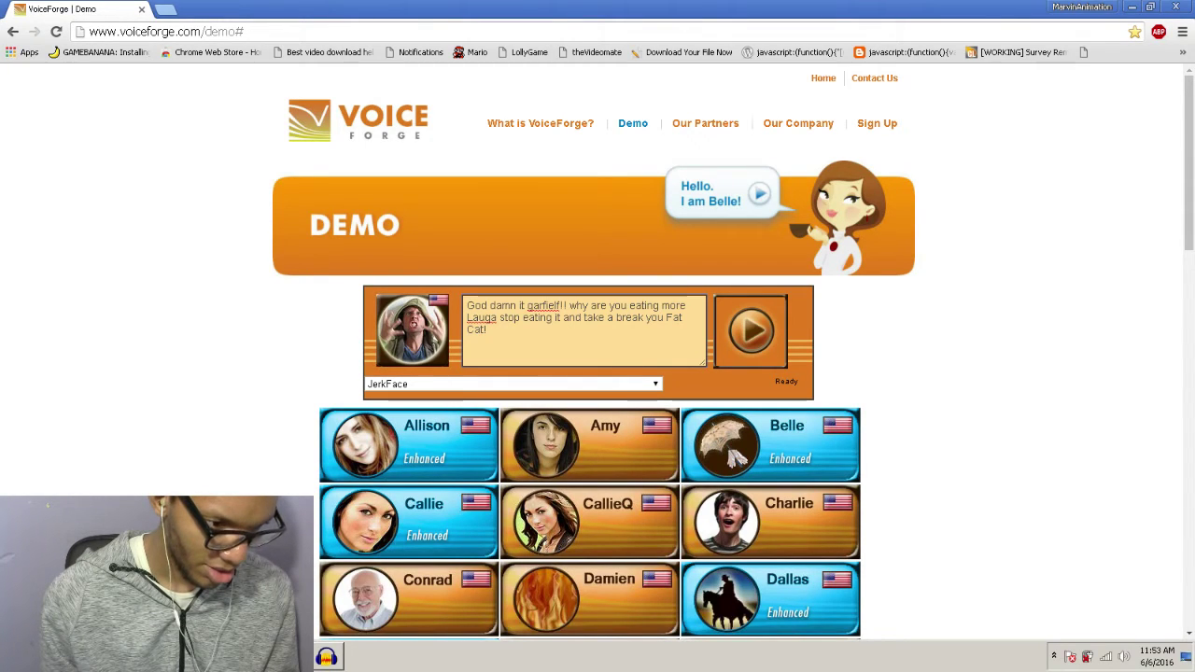
Switch to Audacity, remove the old audio track, and start a new recording.
left_click(326, 658)
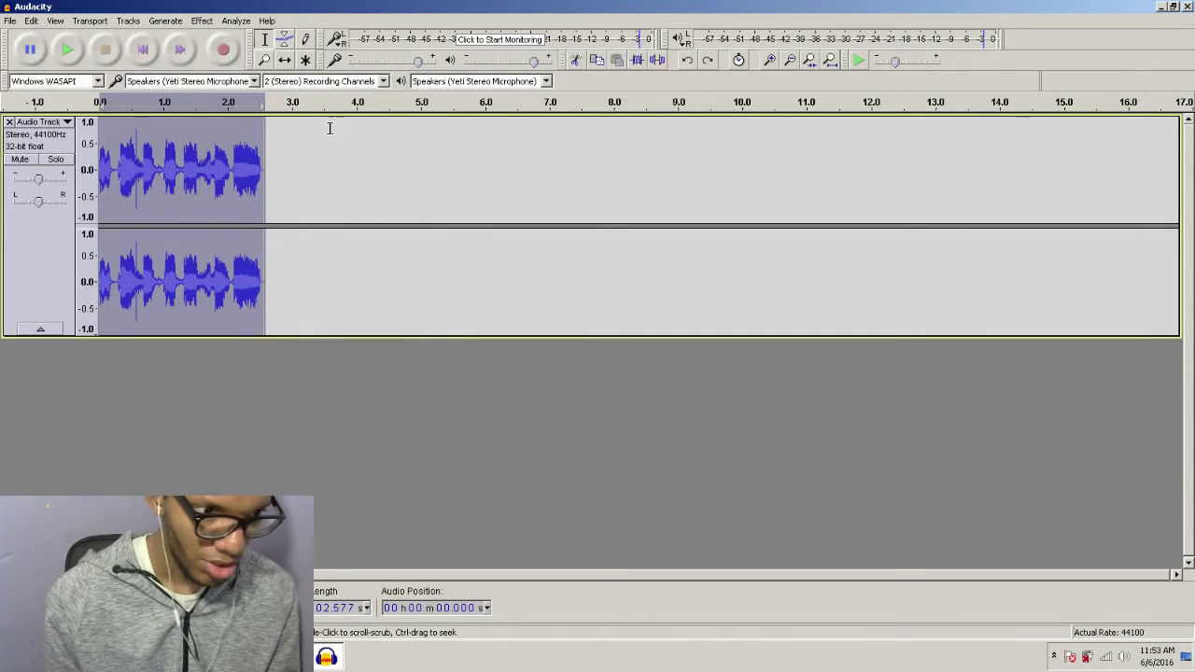
left_click(9, 123)
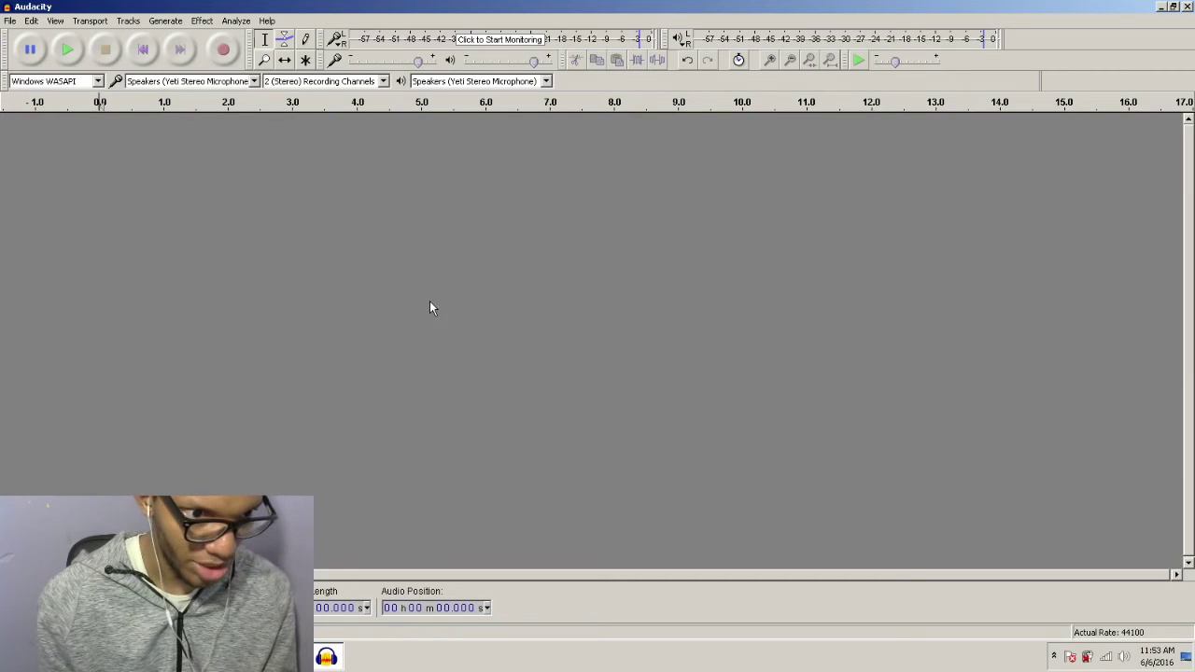
key("r")
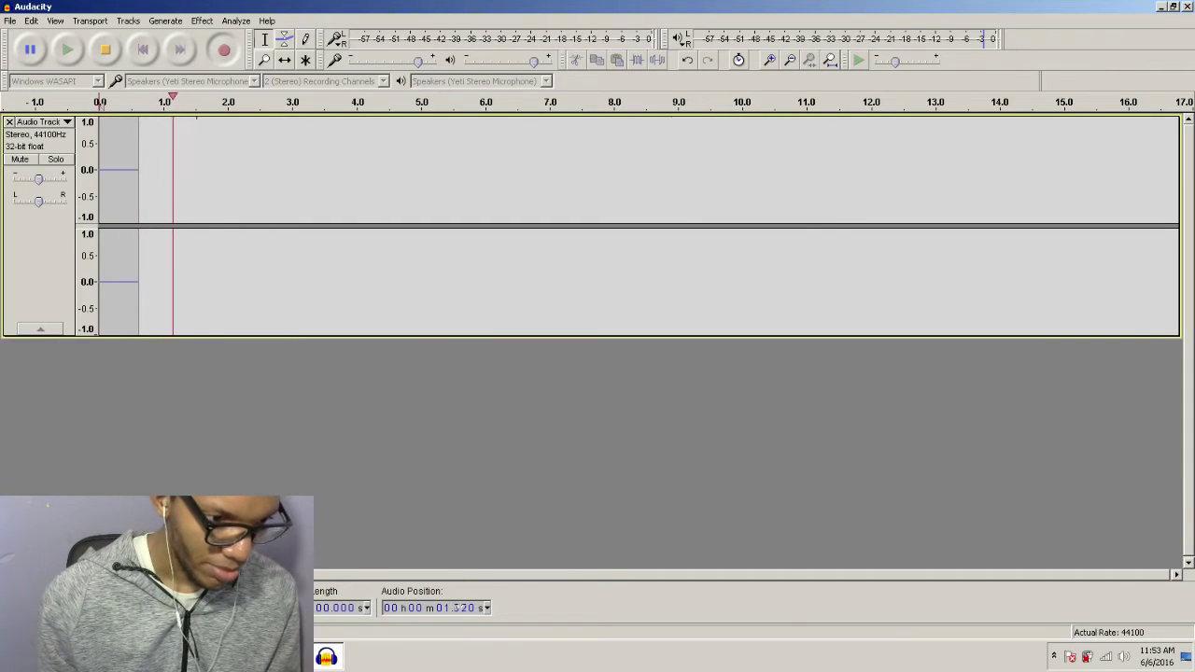
Play the JerkFace line on the VoiceForge page while Audacity records it, and stop the recording once the speech has ended.
key("alt+Tab")
left_click(758, 332)
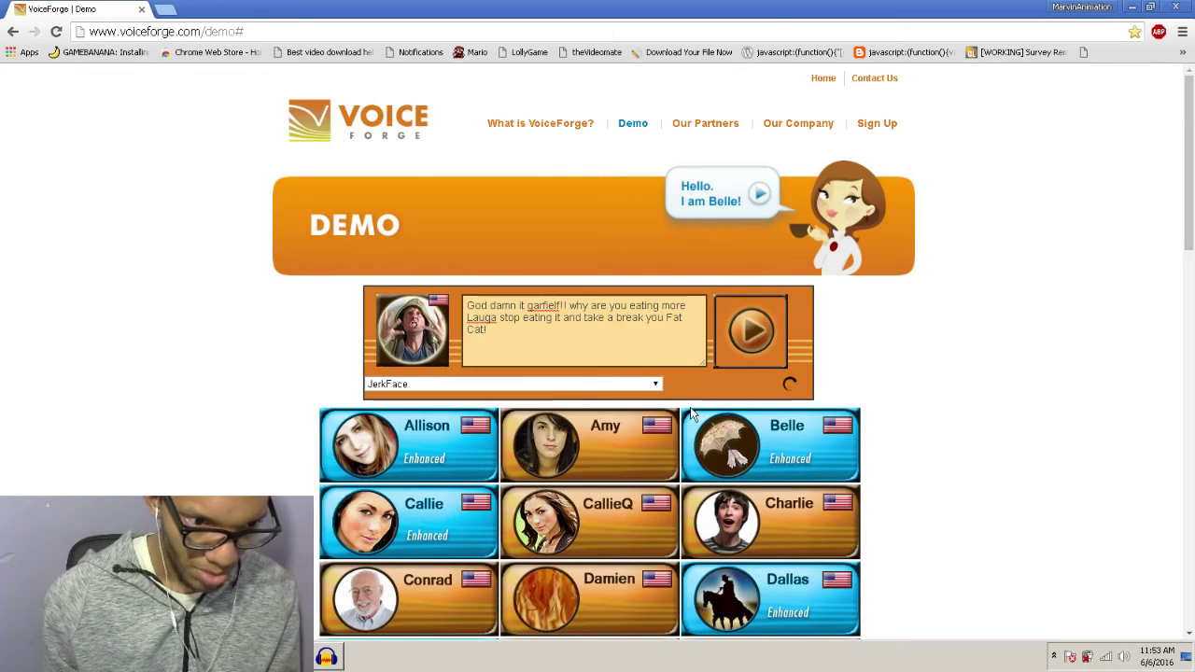
left_click(349, 658)
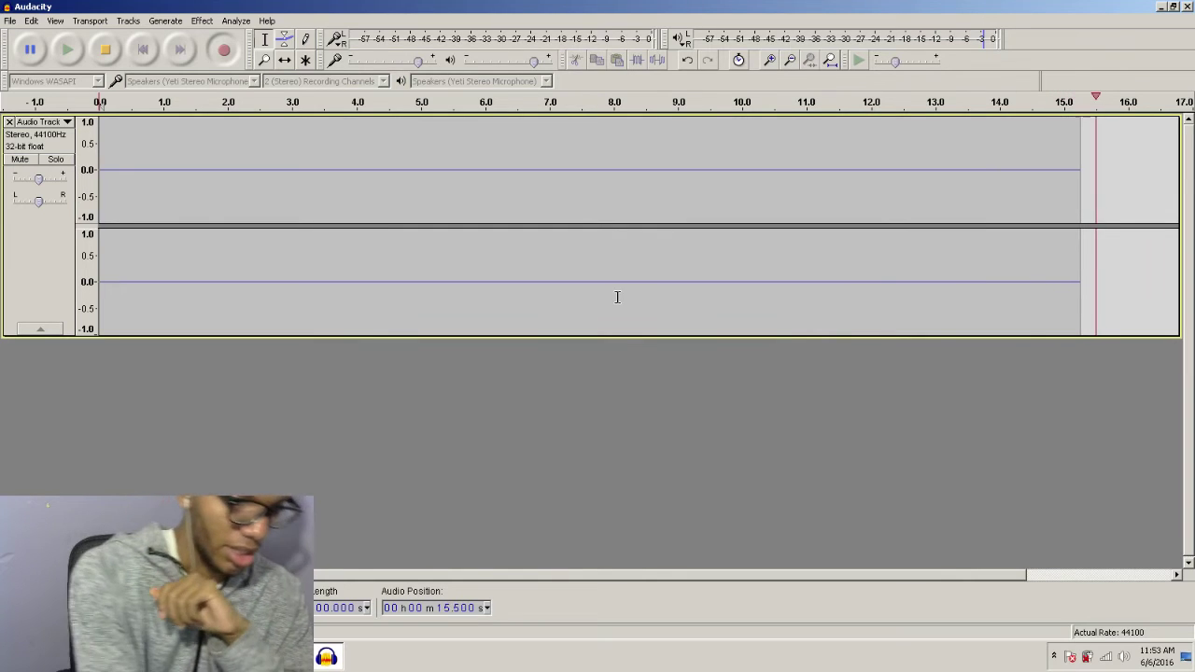
key("alt+Tab")
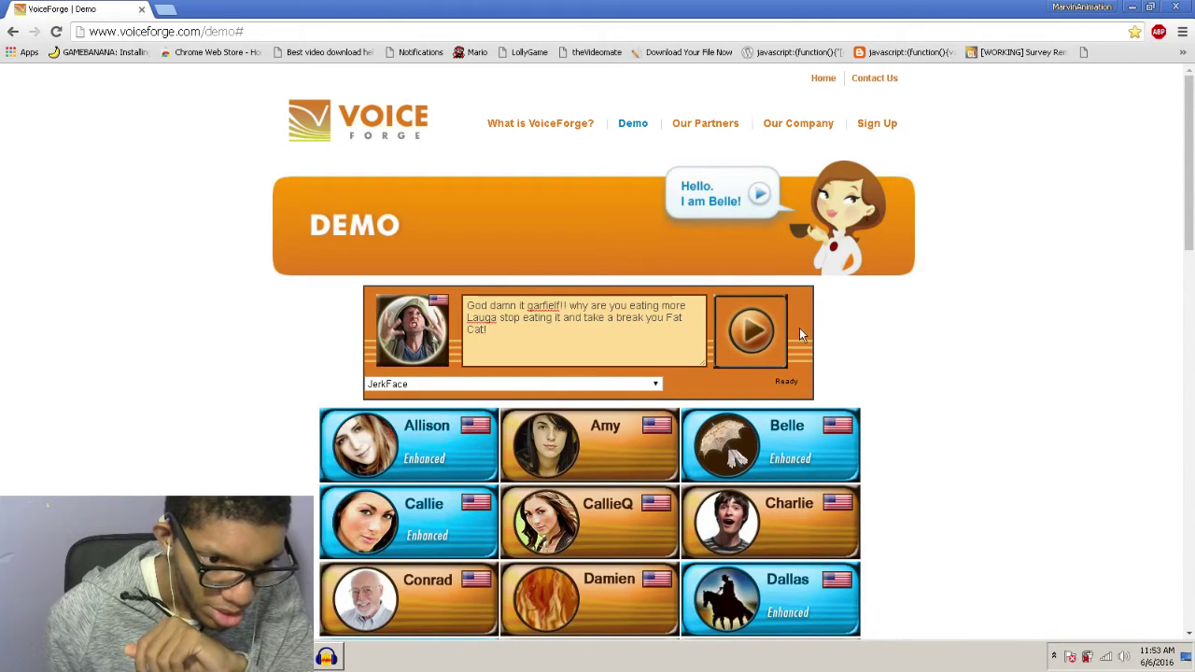
key("alt+Tab")
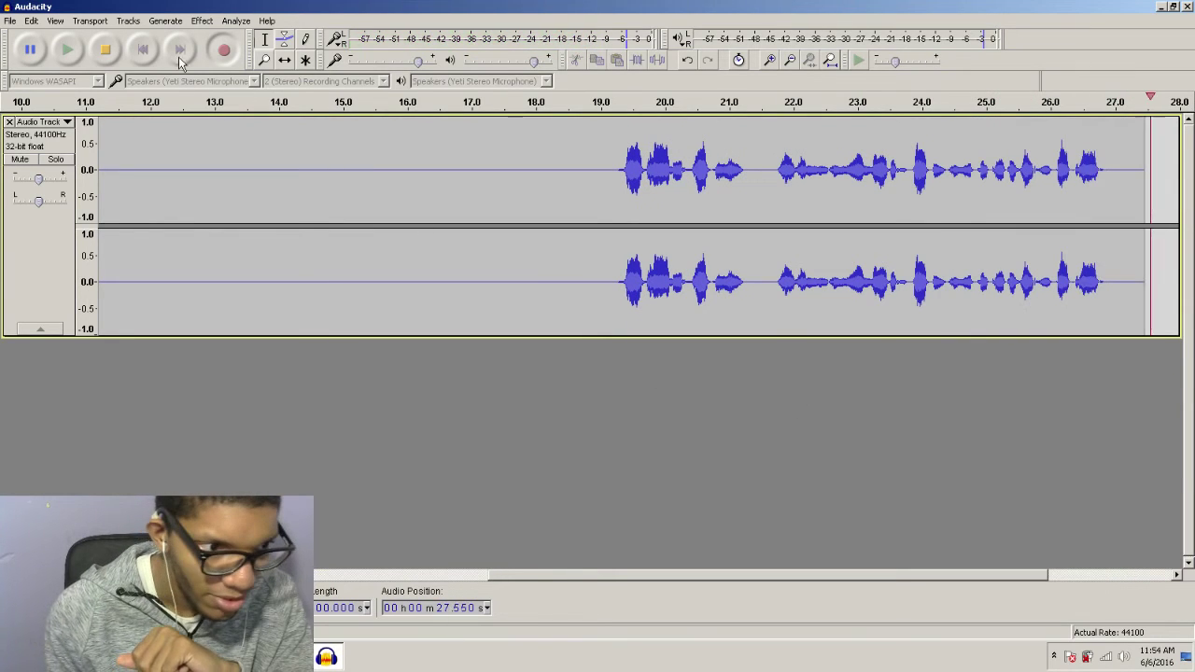
key("space")
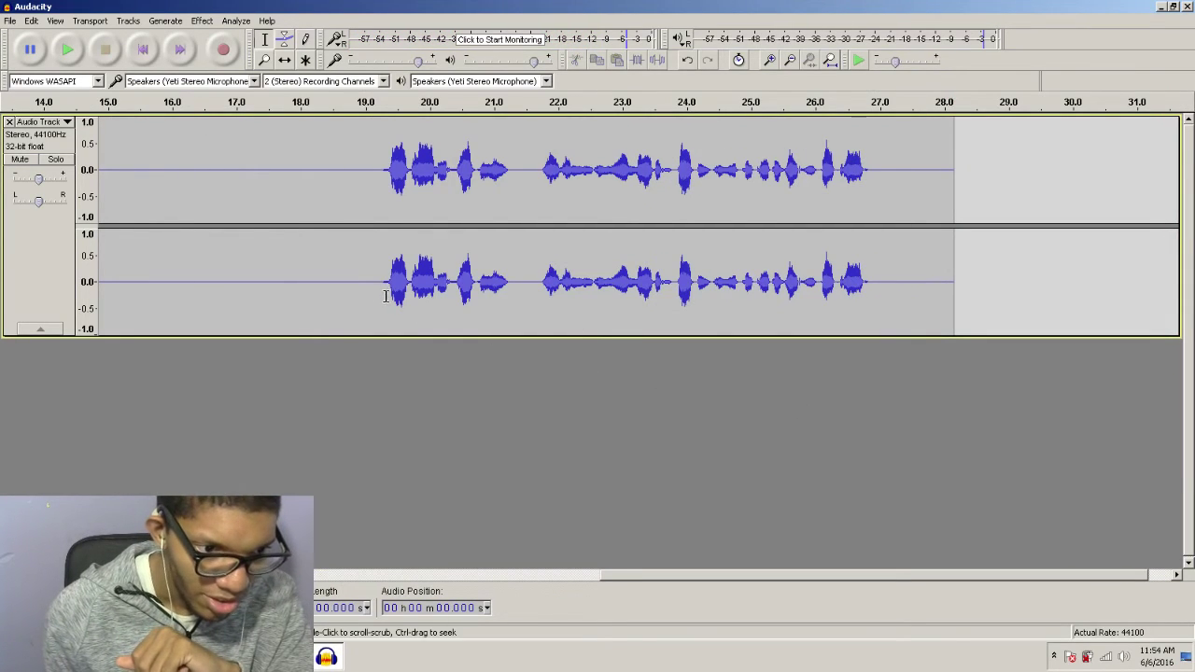
Export the spoken section from about 19.3 to 26.9 s as a WAV (Microsoft) signed 16-bit PCM file named 2, leaving the metadata empty.
left_click_drag(385, 296, 870, 296)
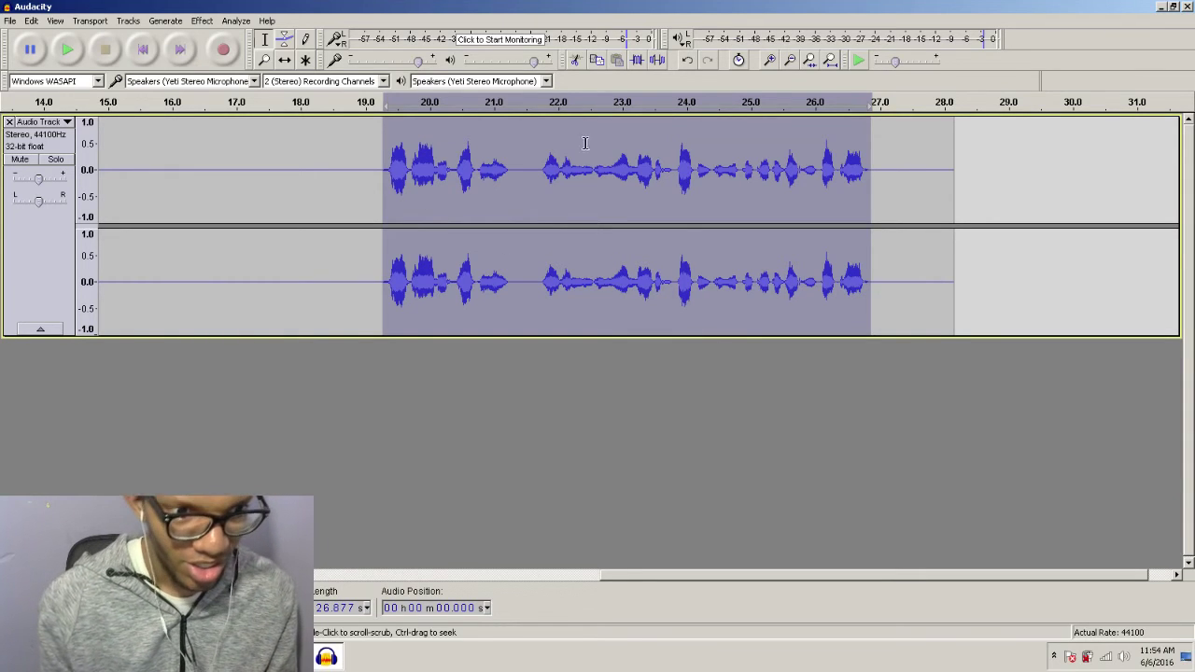
left_click(9, 21)
left_click(80, 202)
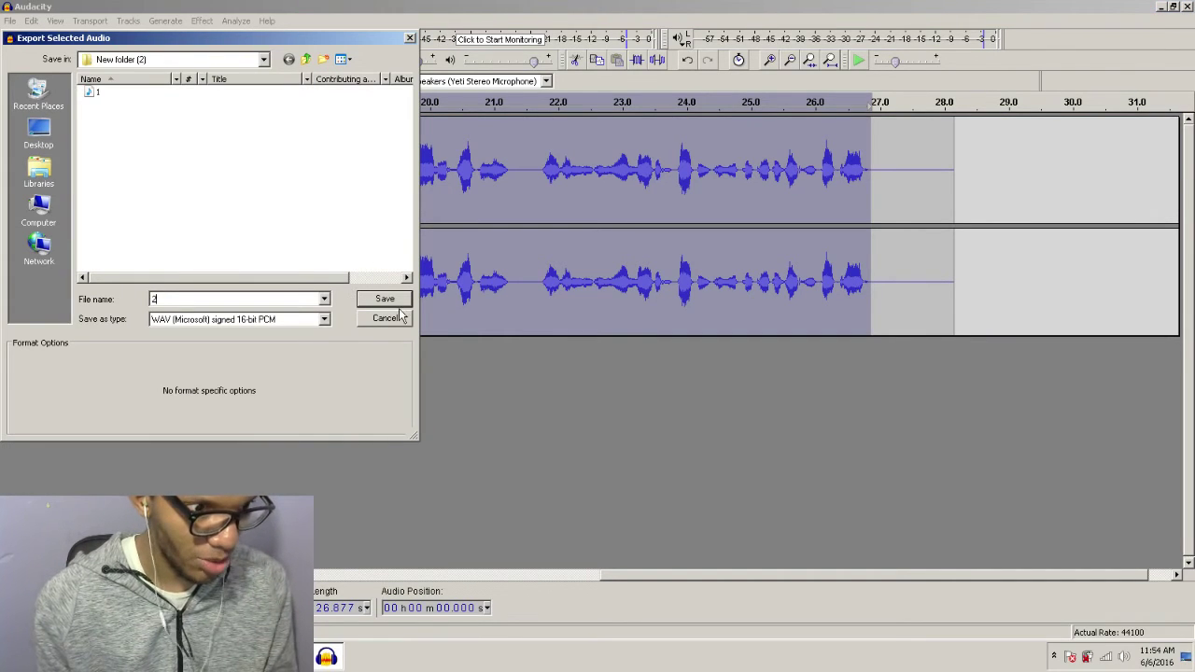
left_click(403, 303)
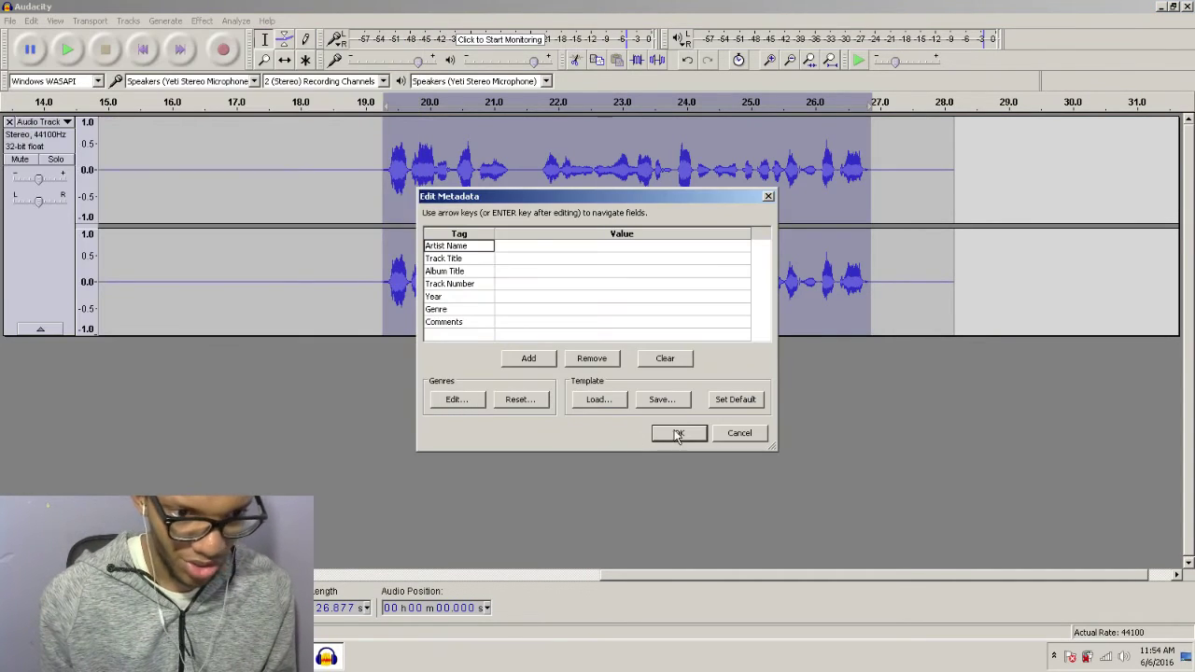
left_click(679, 435)
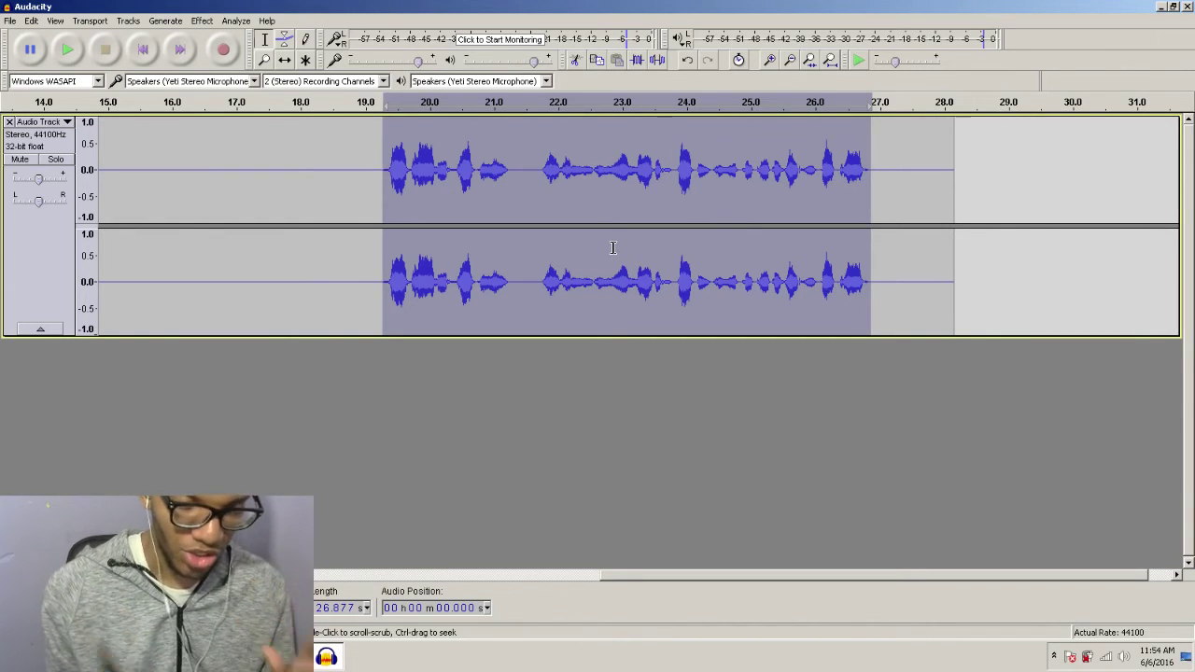
left_click(378, 249)
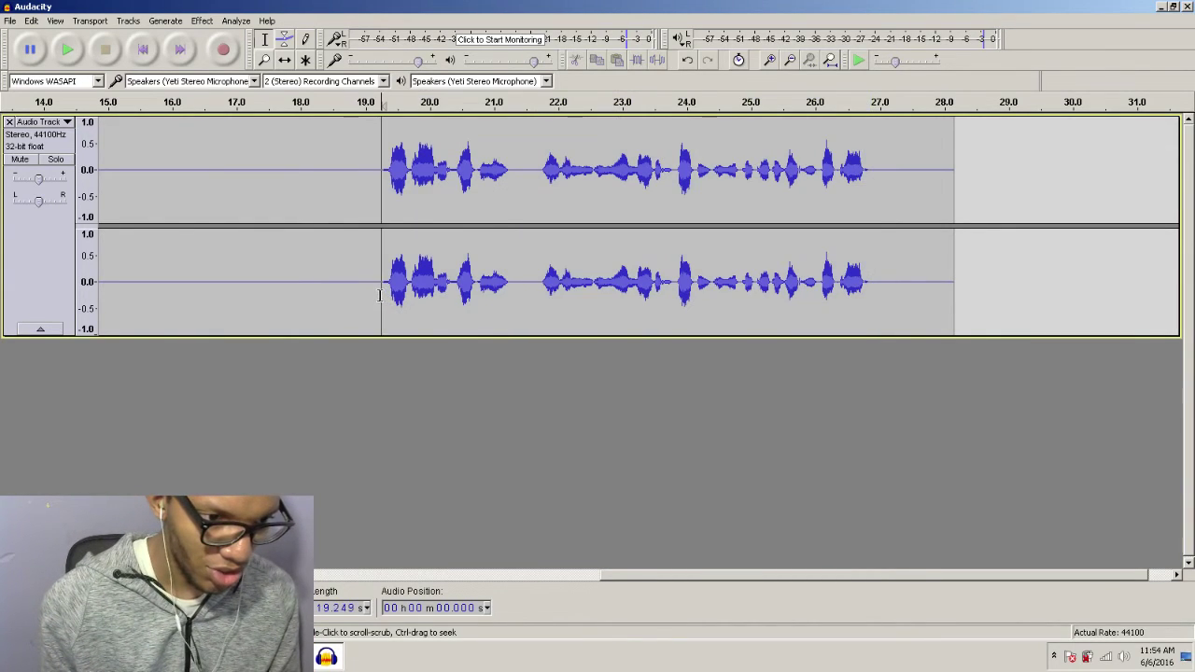
left_click_drag(379, 295, 868, 299)
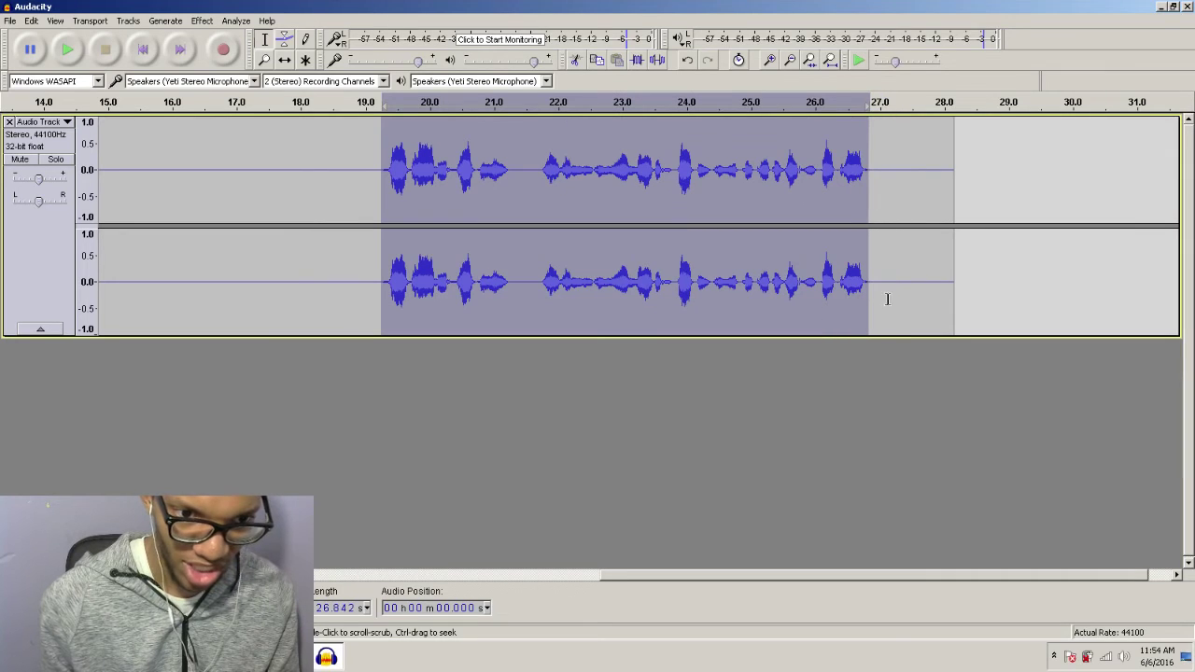
left_click(8, 22)
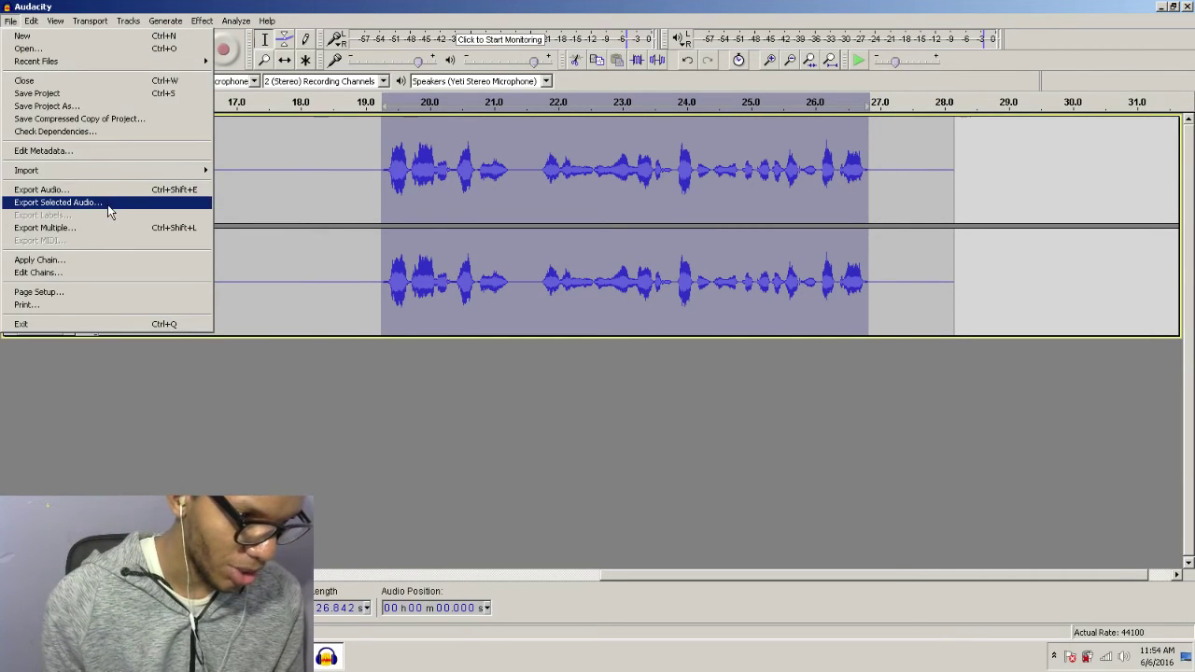
left_click(345, 350)
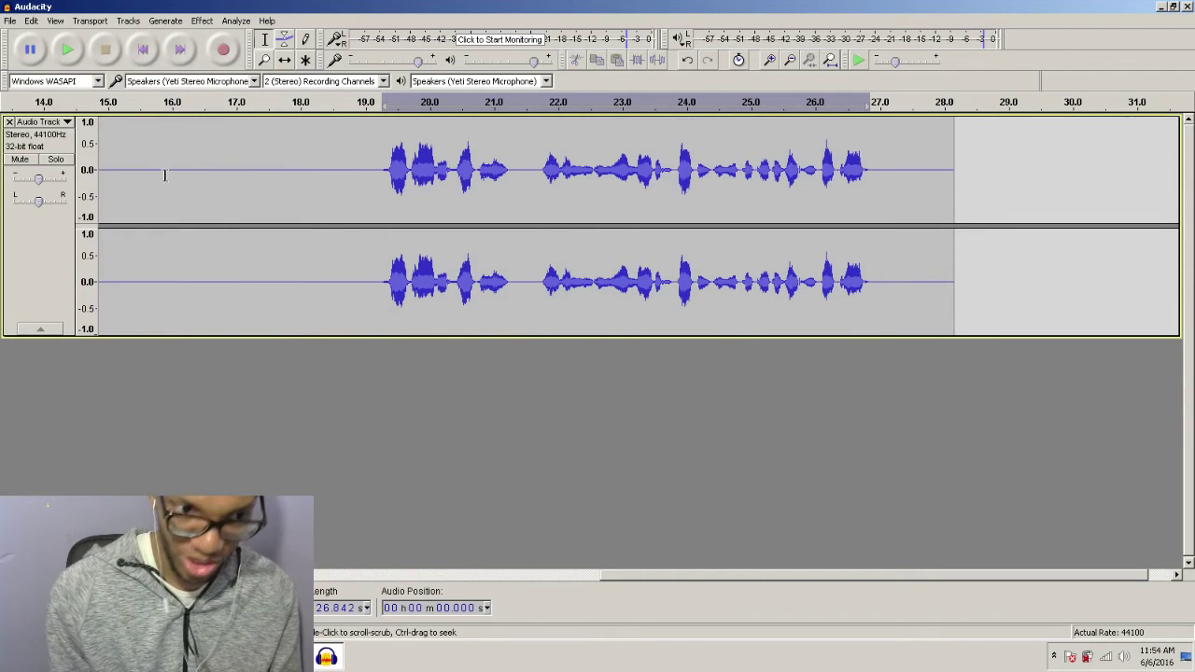
Remove the exported audio track, and clear the JerkFace line from the speech text on the VoiceForge page.
left_click(8, 123)
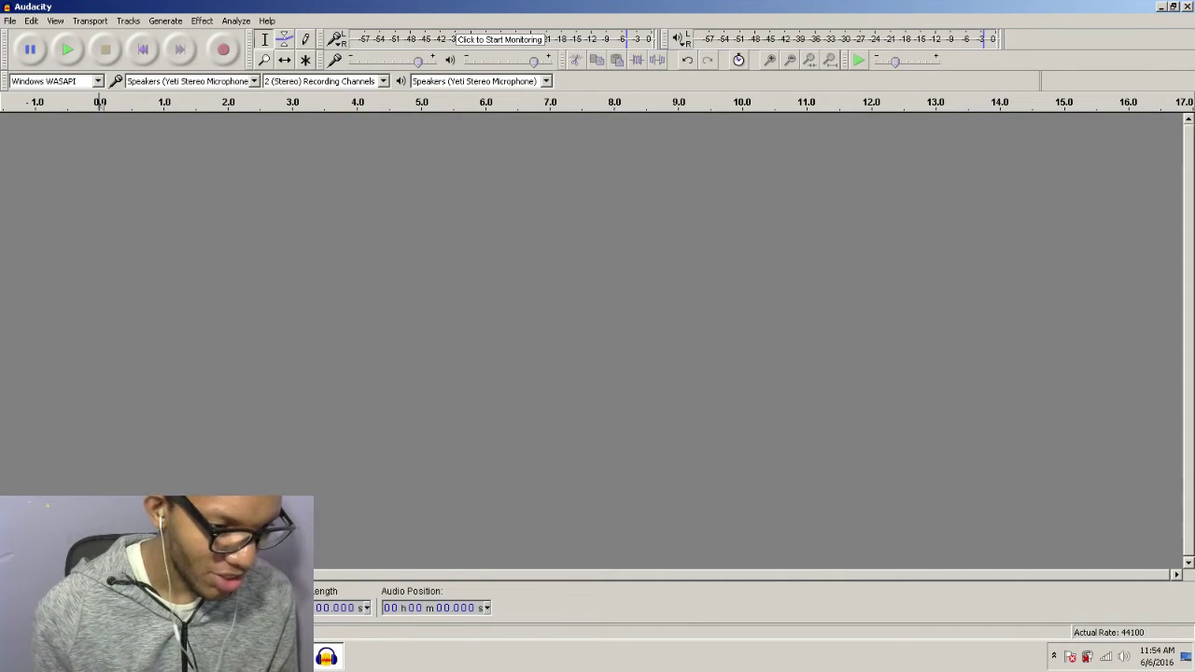
key("alt+Tab")
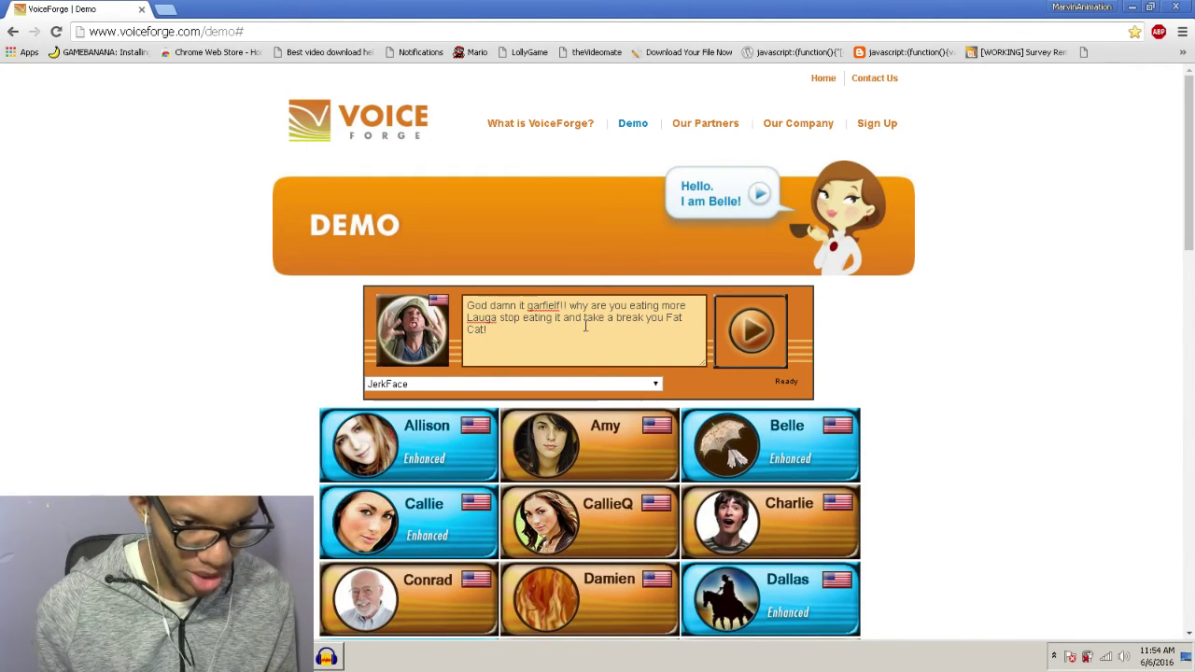
left_click_drag(473, 305, 467, 307)
key("ctrl+a")
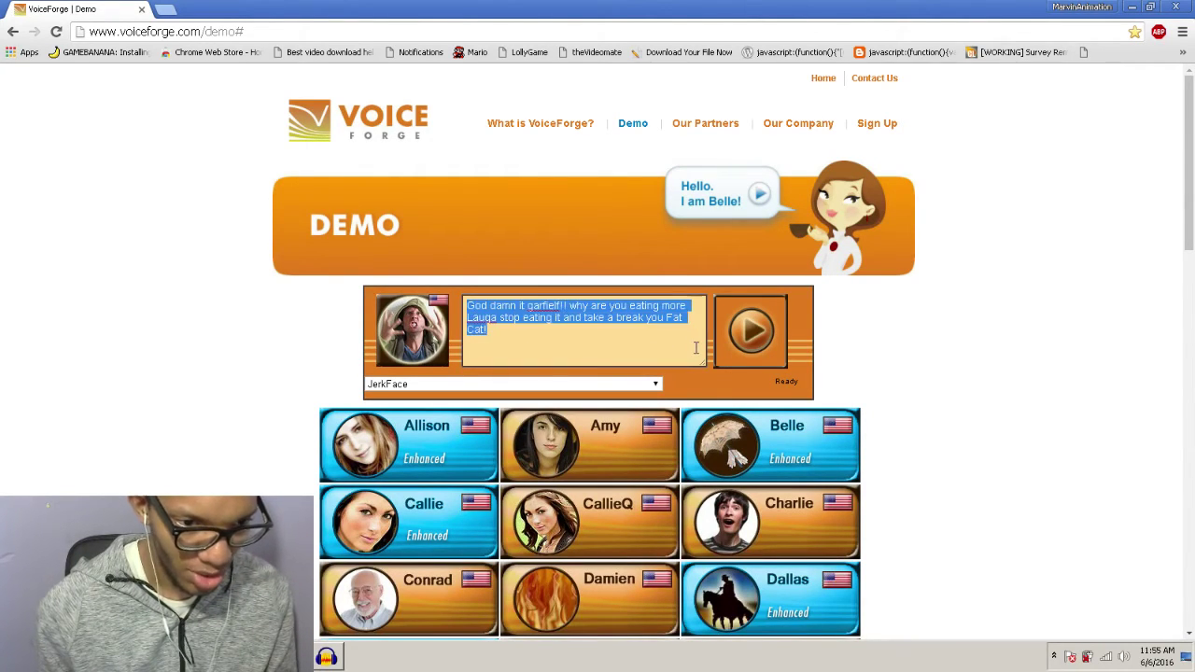
key("BackSpace")
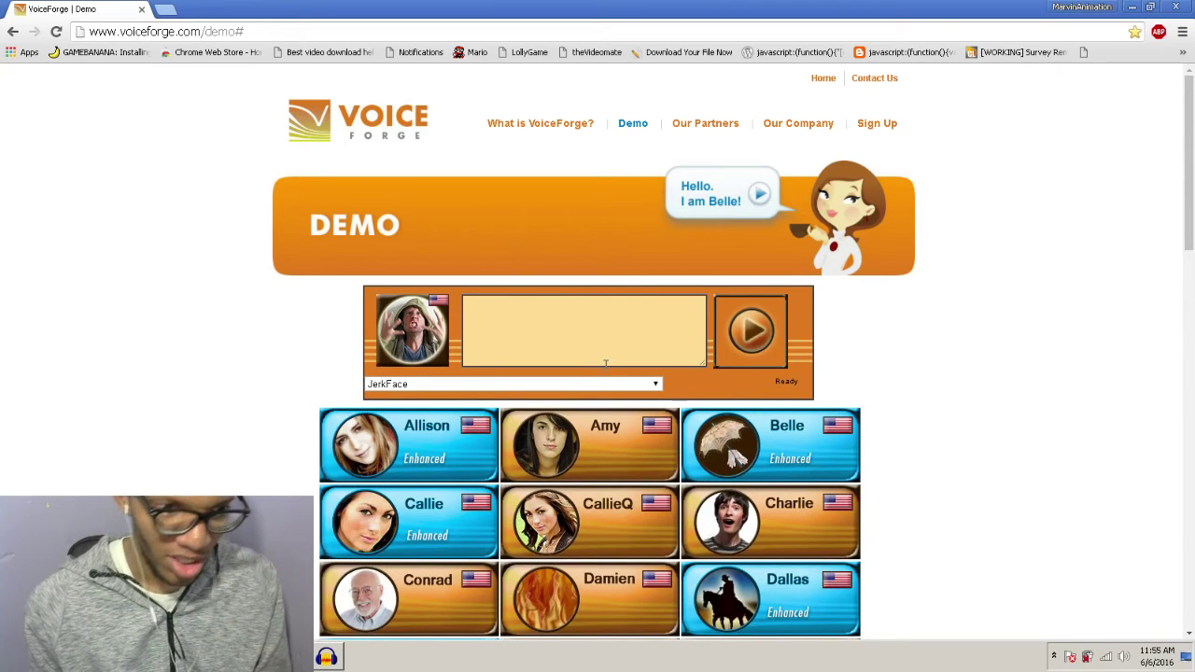
Minimize the browser, switch to Adobe Flash Professional CC 2015, and create a new ActionScript 3.0 document.
left_click(1131, 6)
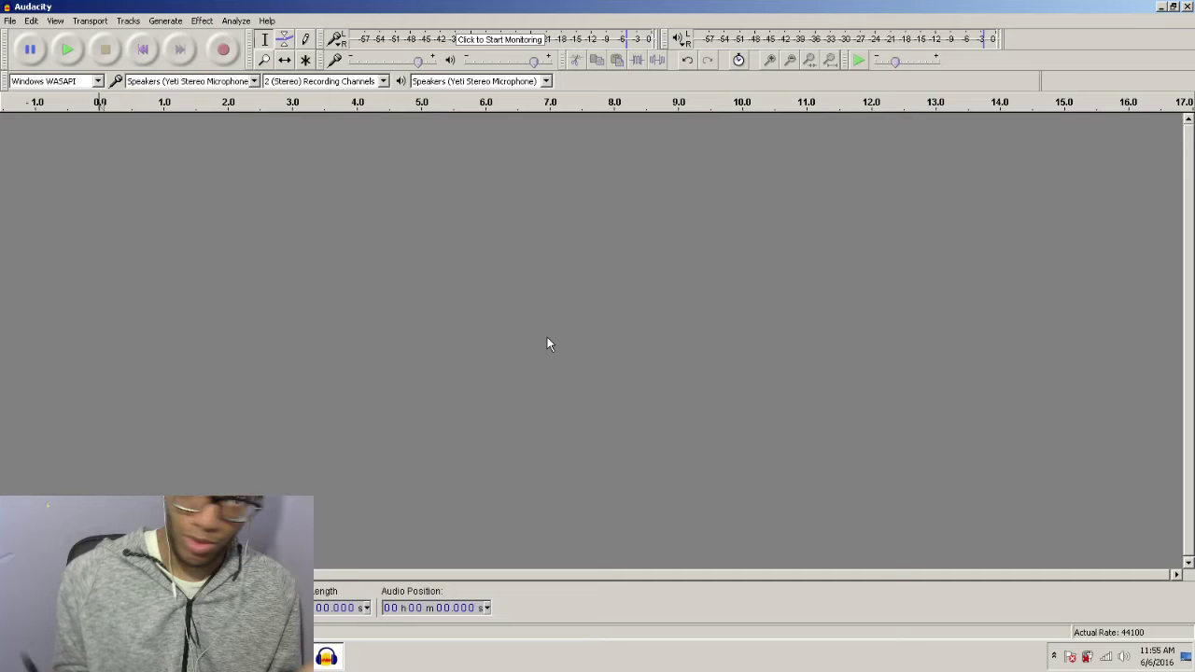
key("super")
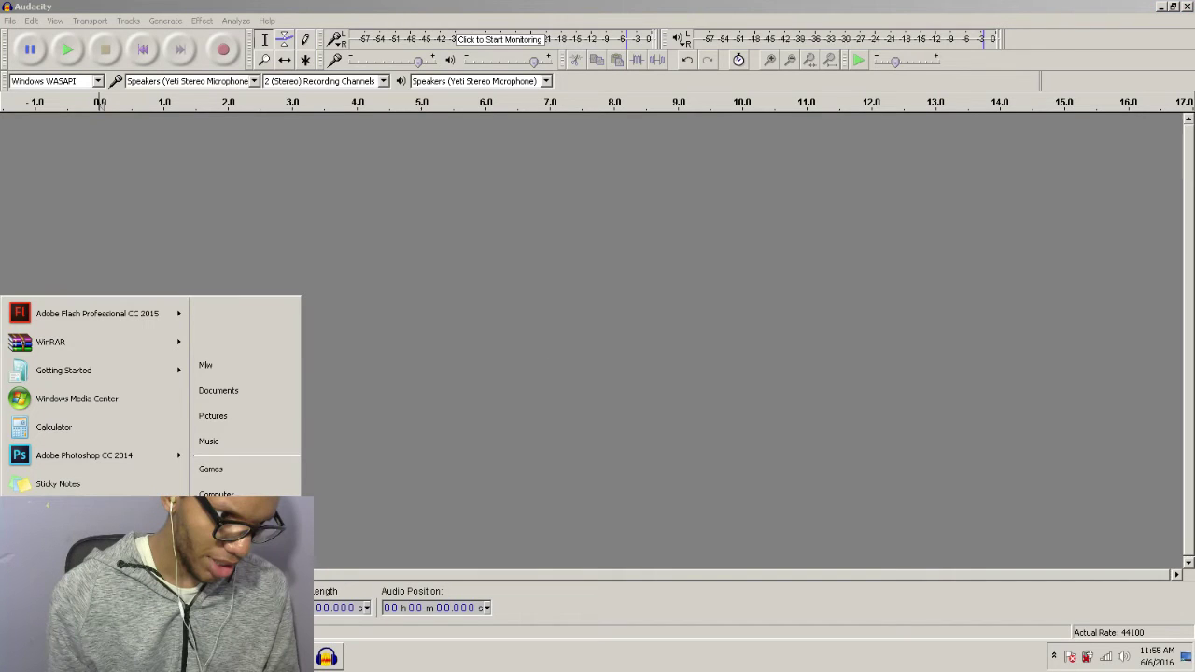
left_click(97, 314)
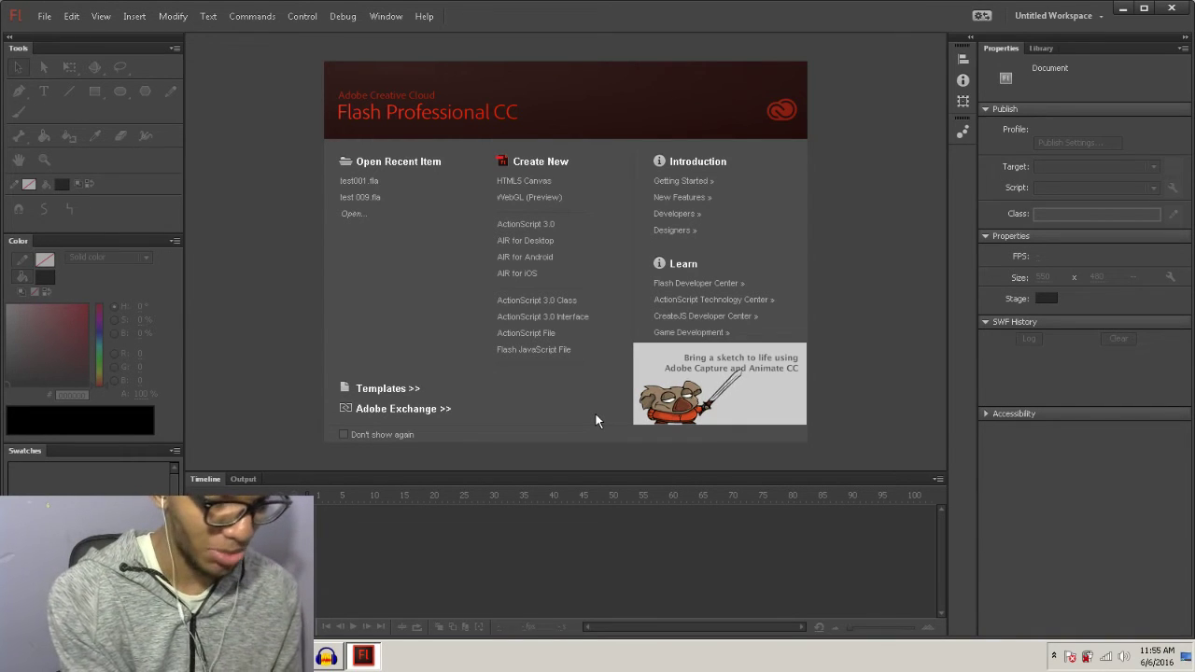
left_click(539, 229)
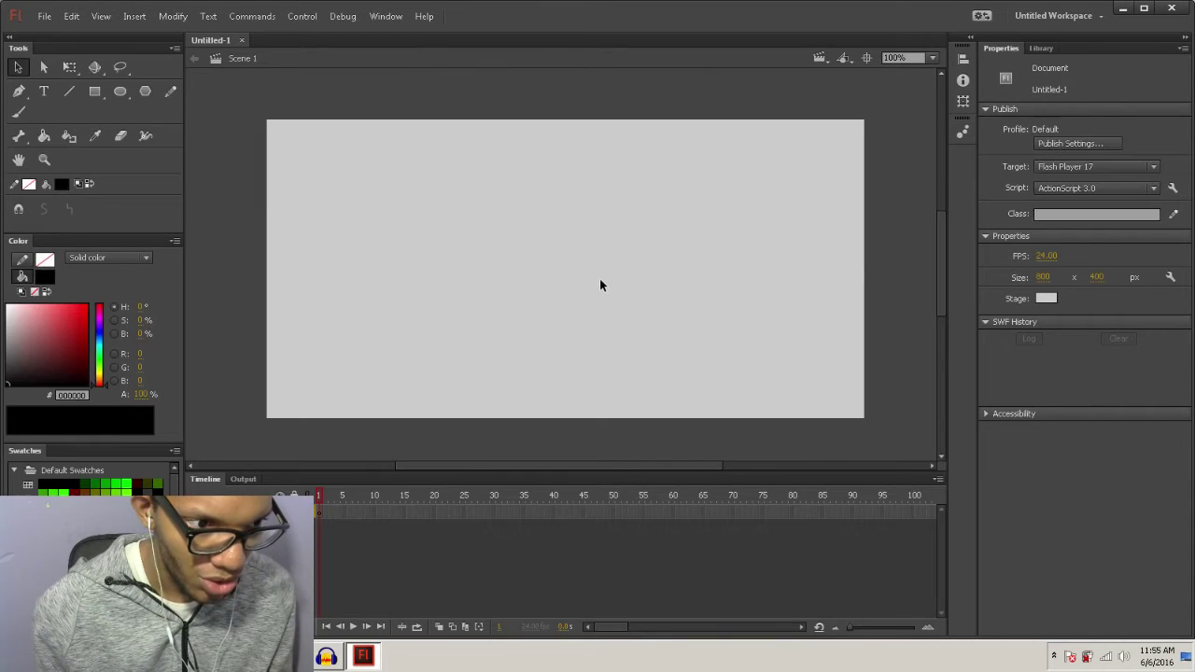
Extend the empty layer to about frame 35, and import the sound 2.wav at frame 1.
left_click(521, 511)
key("F5")
left_click(327, 514)
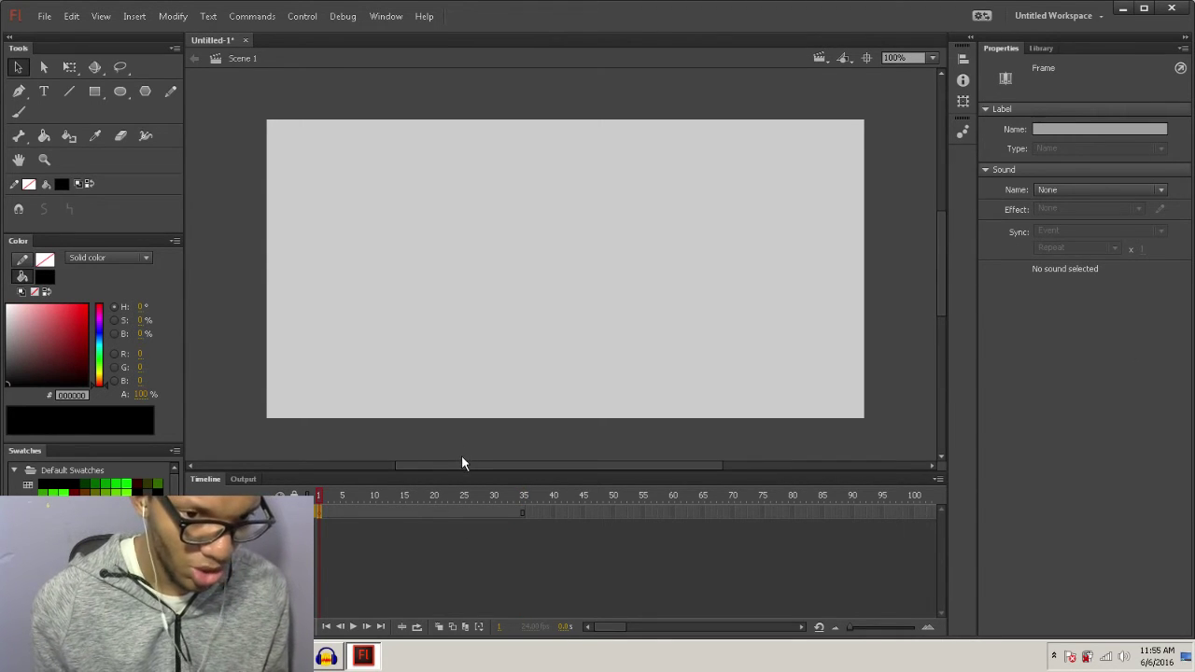
key("ctrl+r")
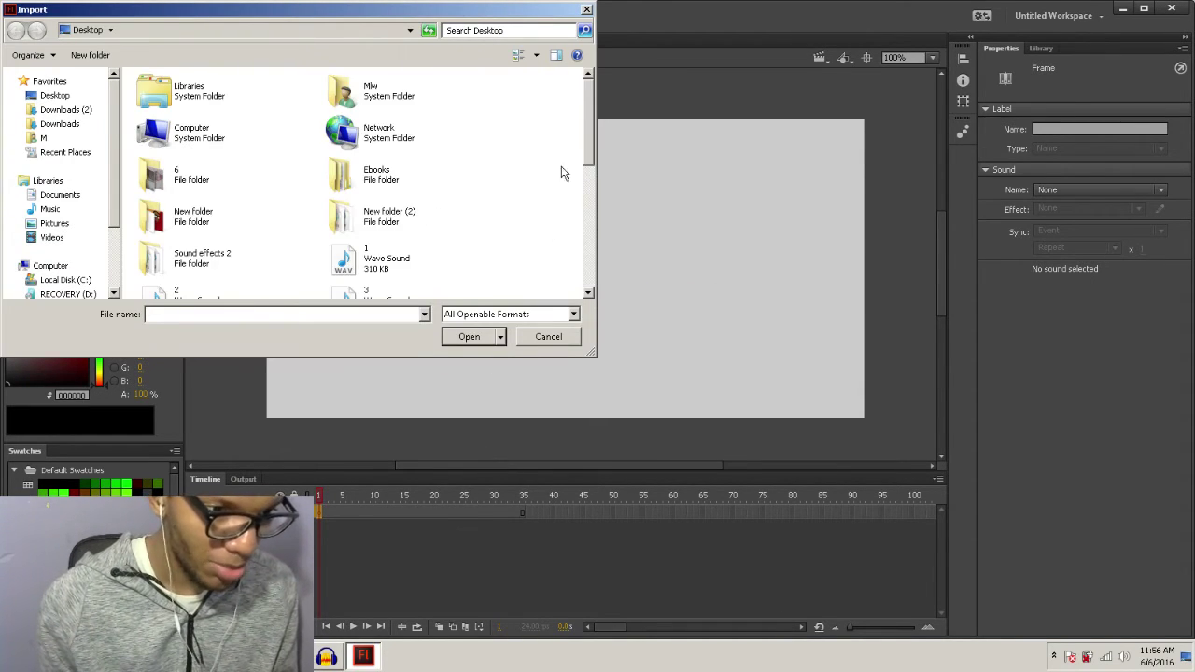
left_click(398, 219)
left_click(407, 218)
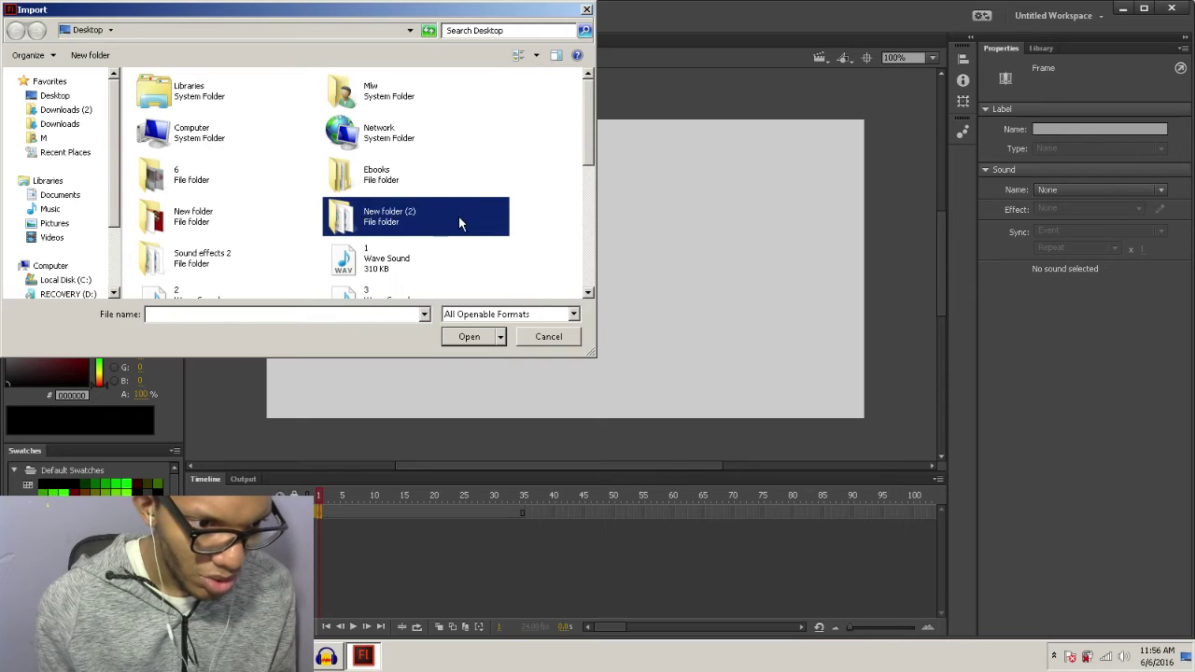
double_click(458, 215)
left_click_drag(159, 151, 183, 142)
left_click(497, 338)
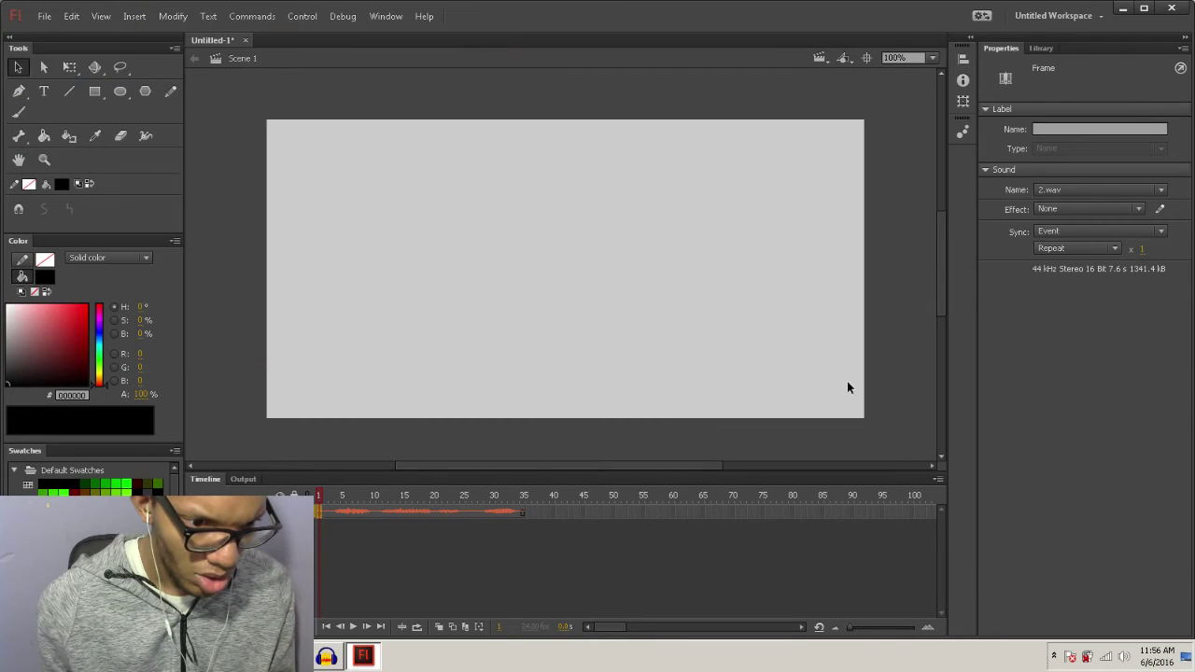
Extend the sound layer in stages to about frame 199 so the timeline covers the whole of 2.wav.
left_click(360, 500)
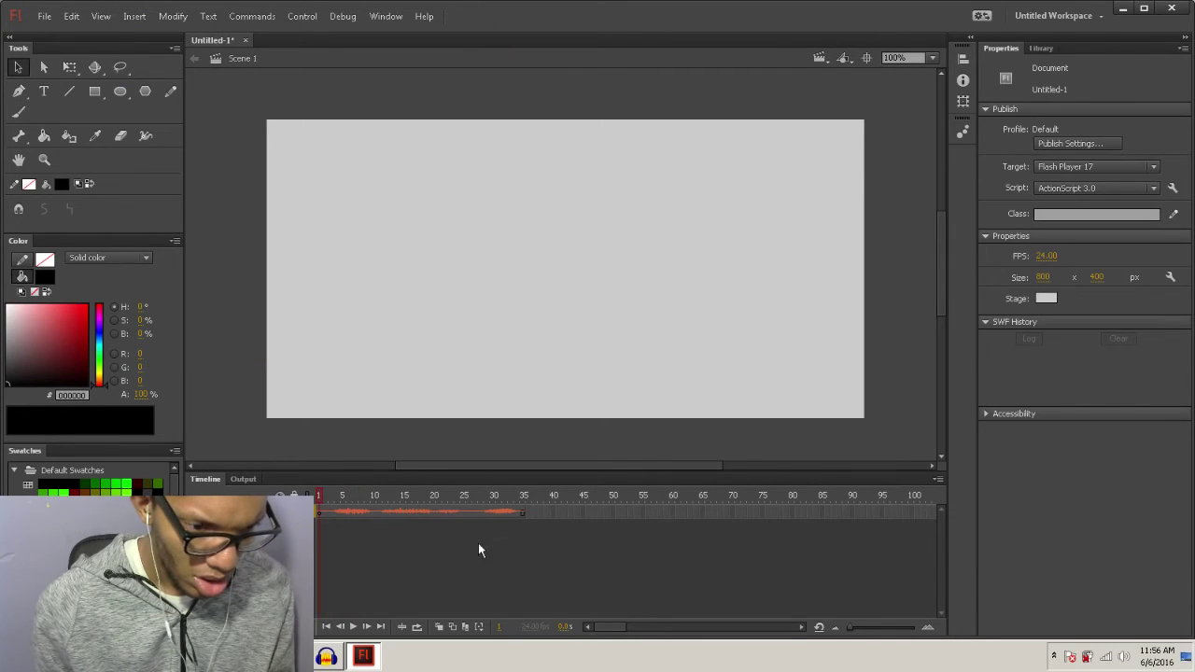
left_click_drag(615, 631, 624, 627)
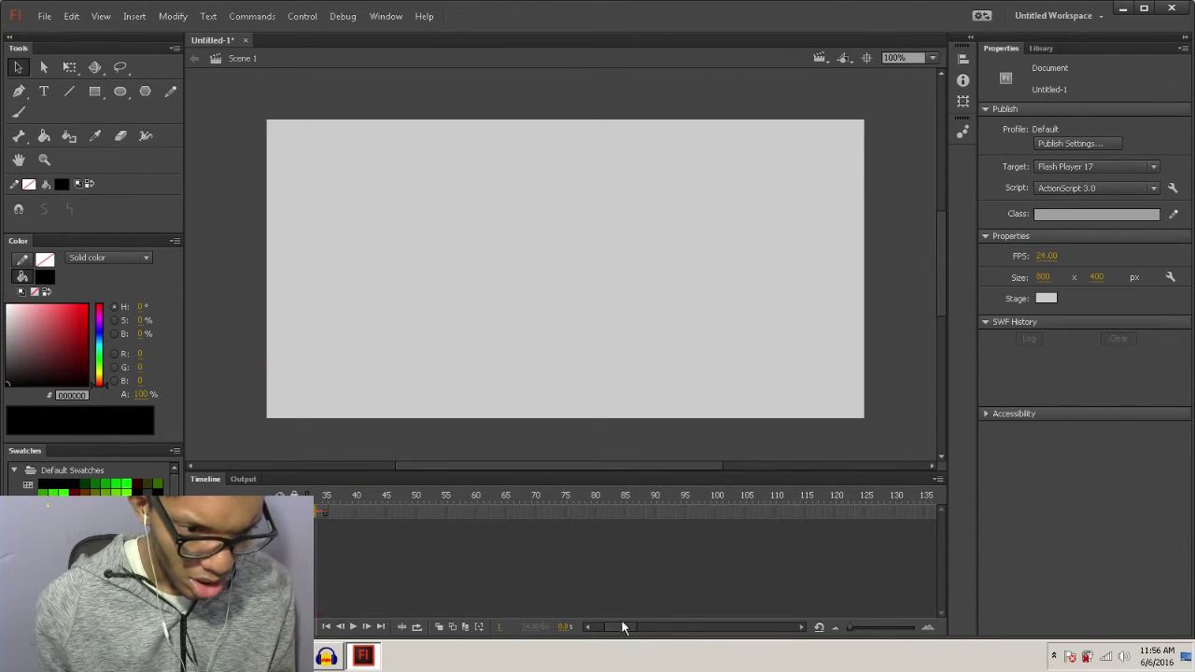
left_click(594, 500)
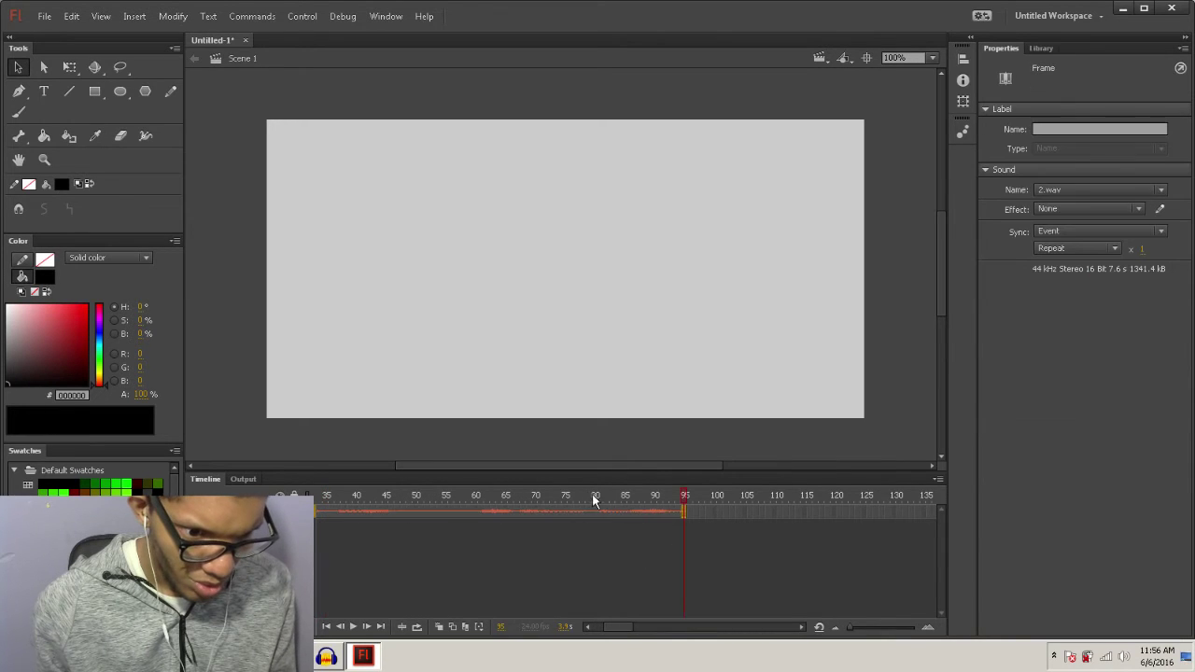
left_click_drag(624, 629, 636, 628)
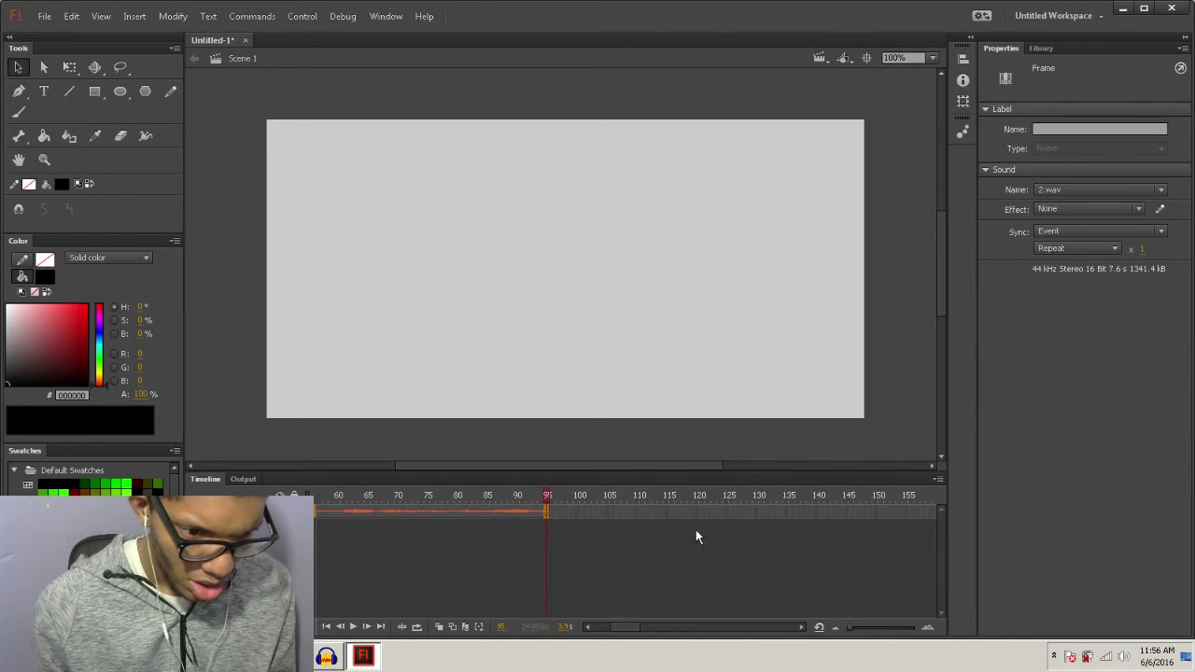
left_click(850, 514)
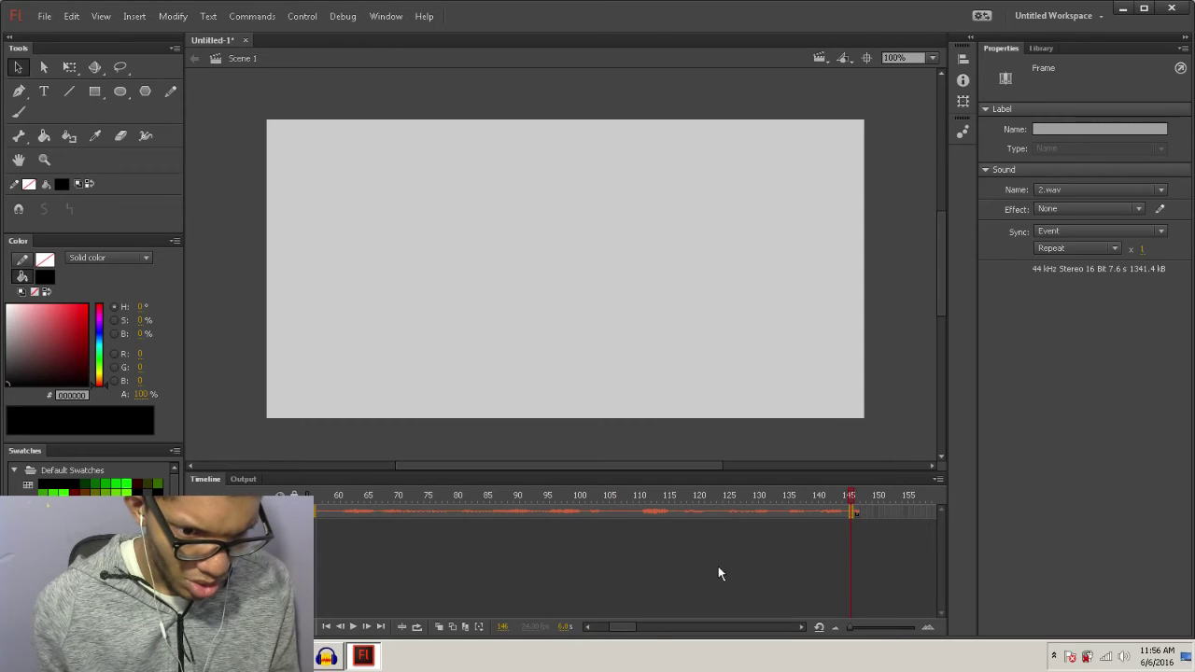
left_click_drag(624, 626, 656, 621)
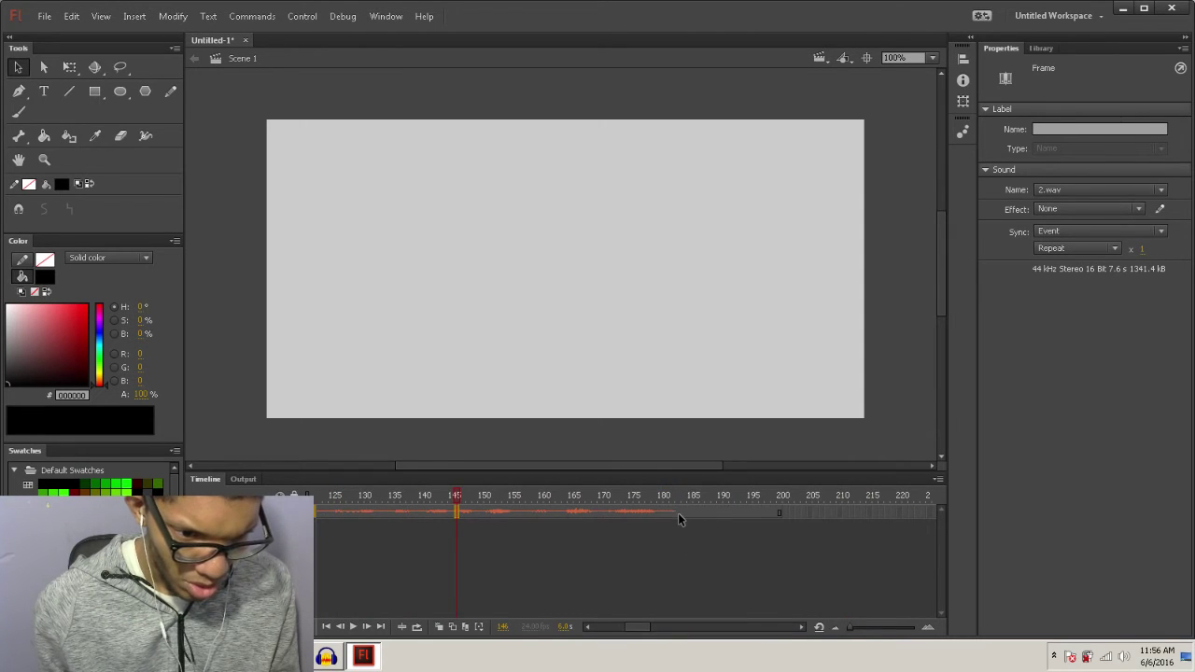
Insert a blank keyframe at frame 183, just after the end of the sound, and remove the frames following it.
left_click(647, 577)
mouse_move(641, 627)
left_mouse_down()
mouse_move(551, 615)
mouse_move(648, 628)
left_mouse_up()
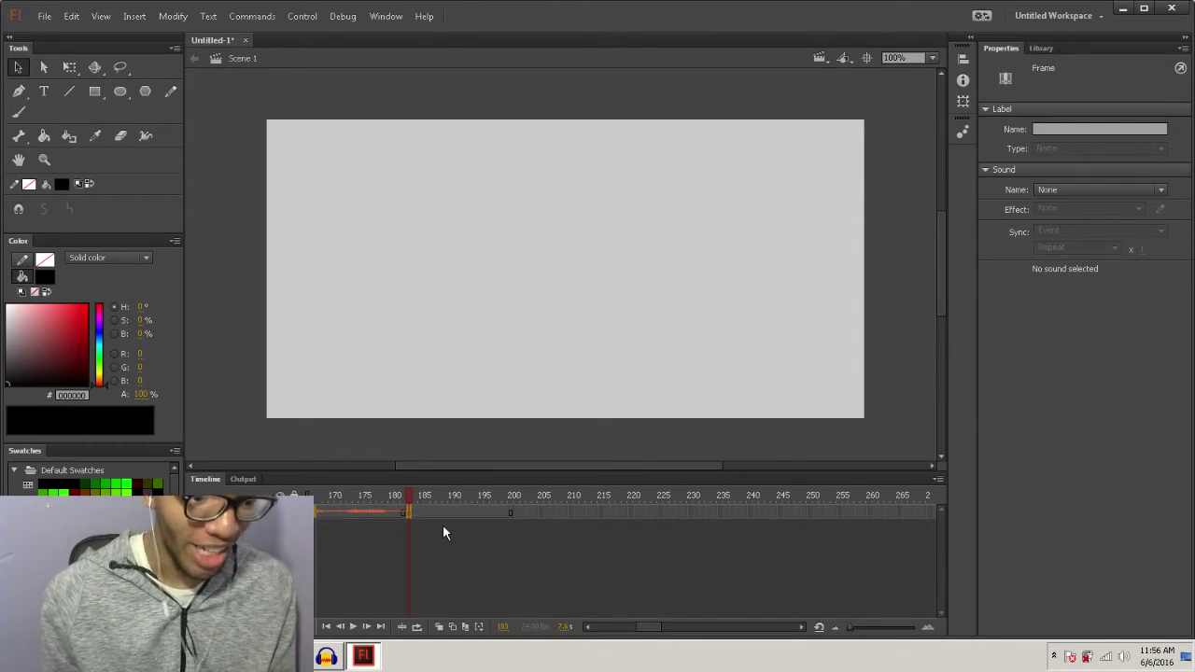
left_click_drag(632, 624, 653, 631)
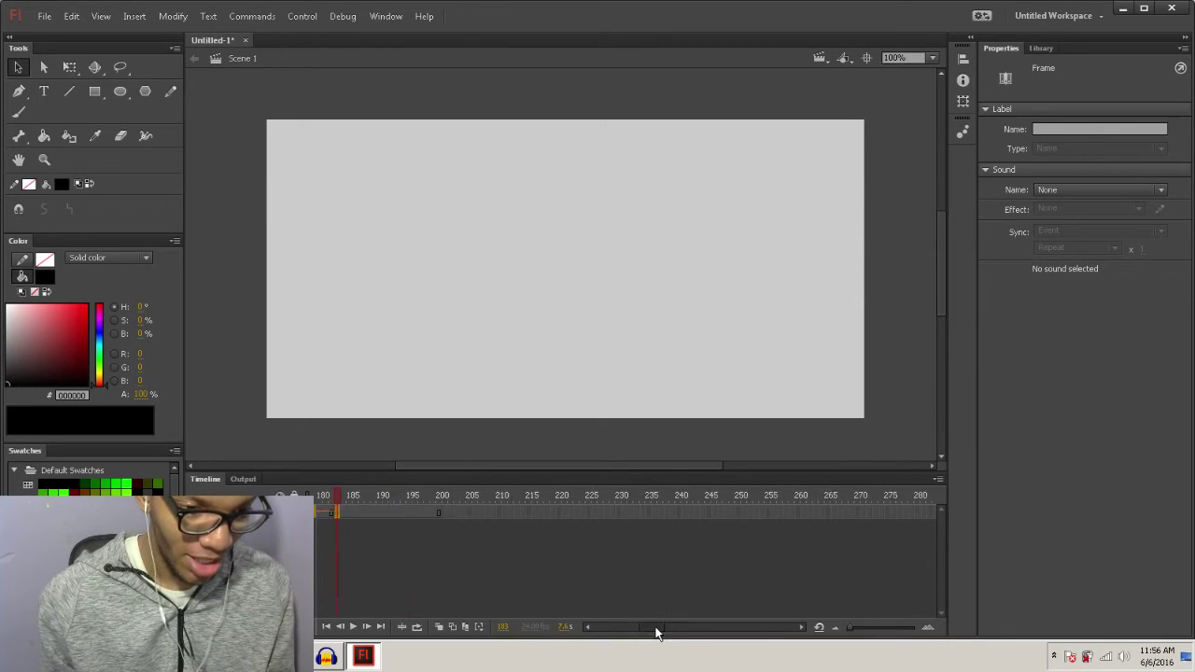
left_click(709, 511)
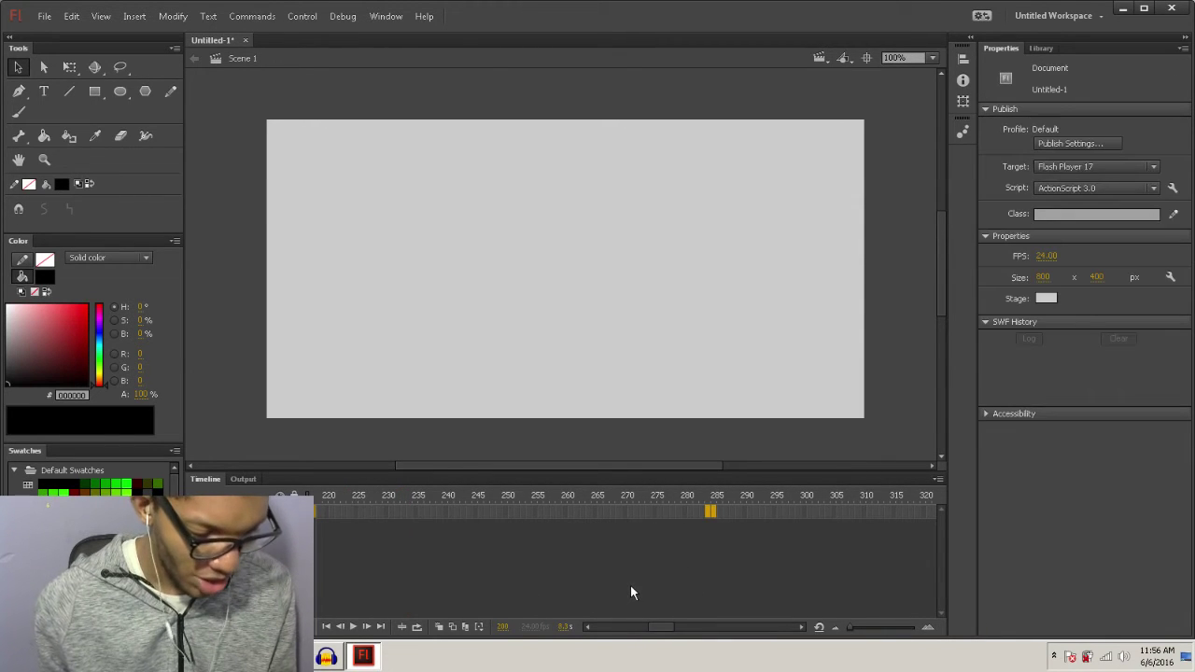
key("F5")
left_click_drag(656, 634, 638, 631)
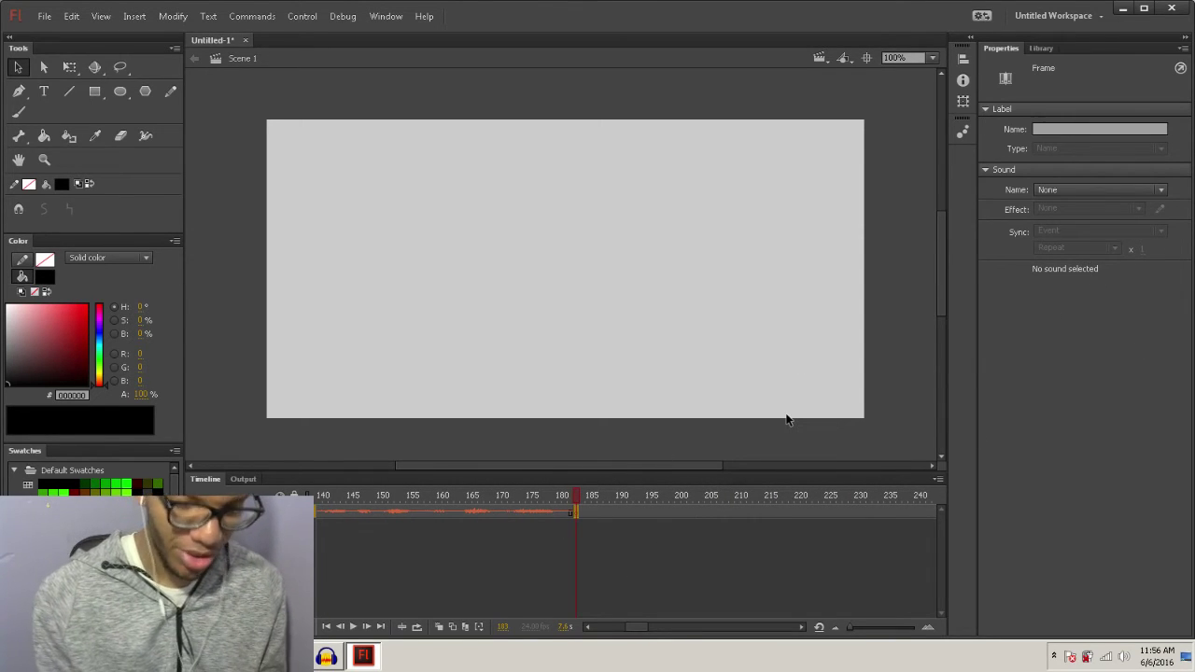
Test the movie to listen to the imported sound, close the preview, and return to the start of the timeline.
key("ctrl+Return")
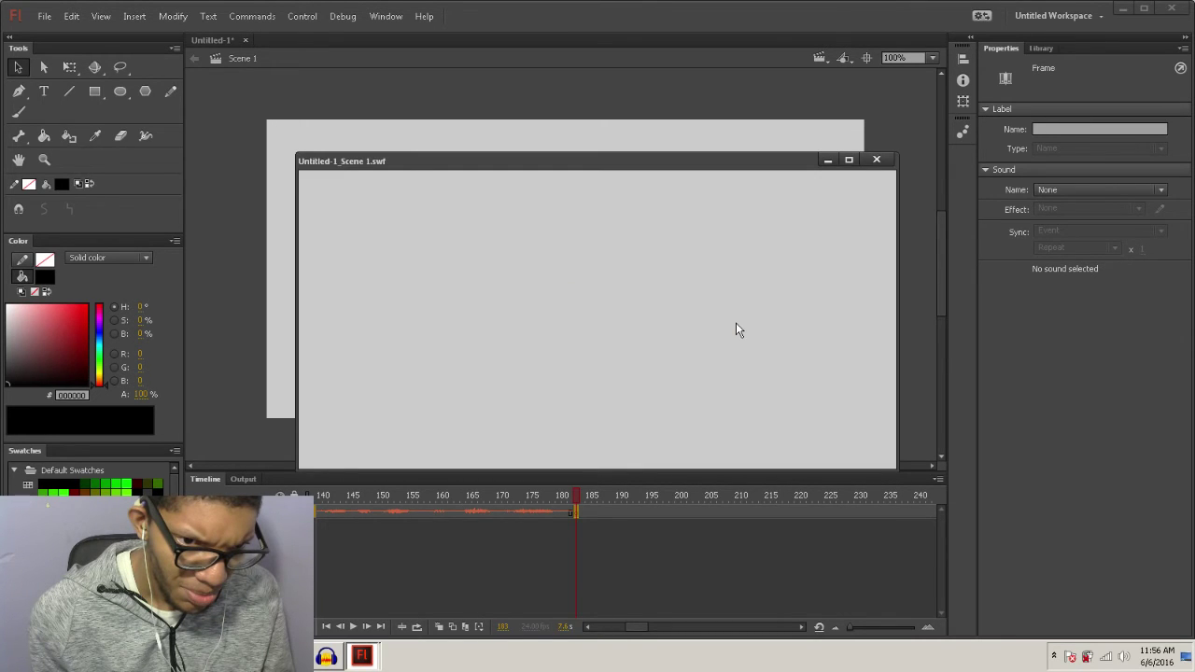
left_click(877, 160)
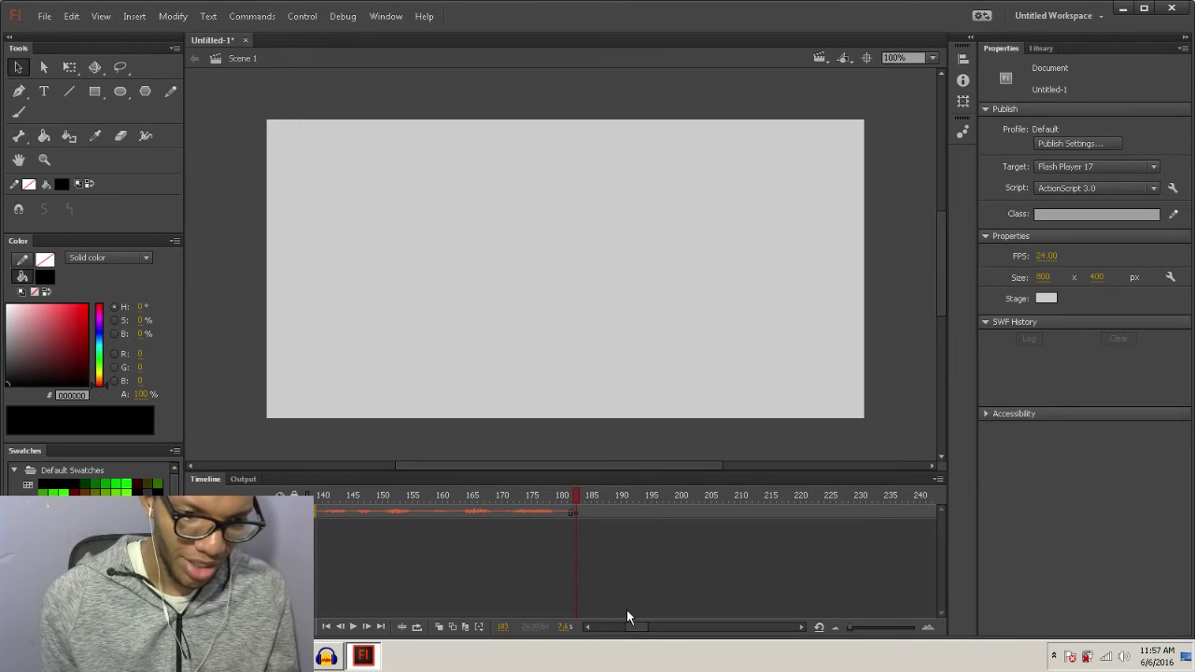
left_click_drag(635, 627, 489, 628)
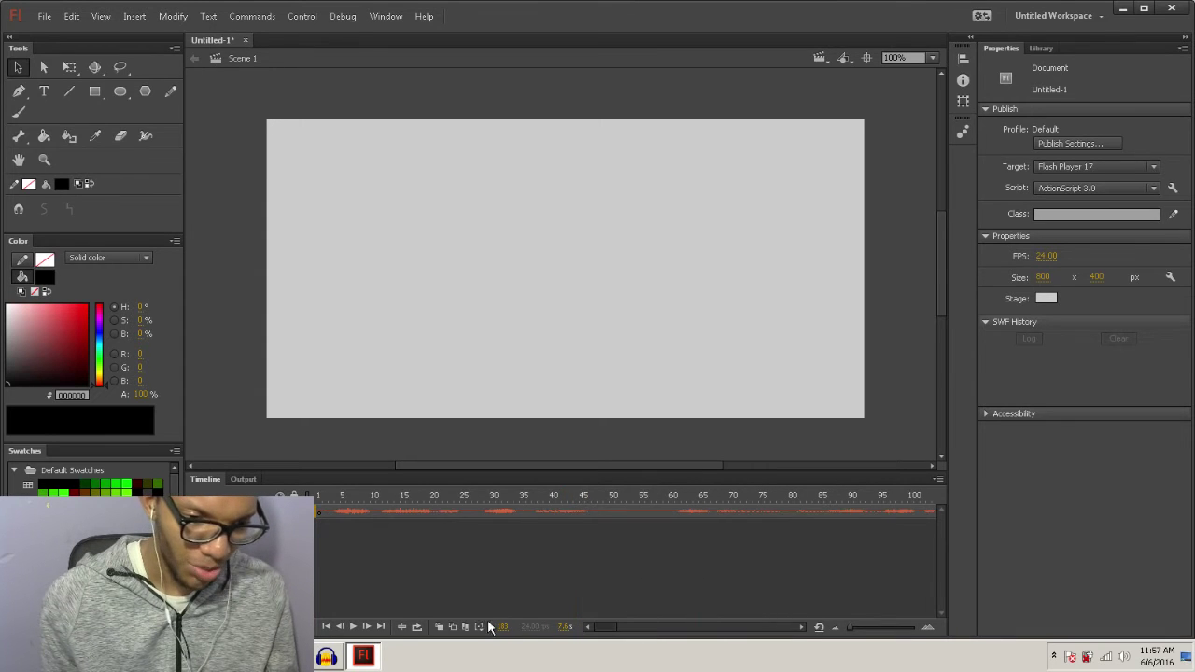
Move the 2.wav sound keyframe from frame 1 to frame 117.
left_click(319, 511)
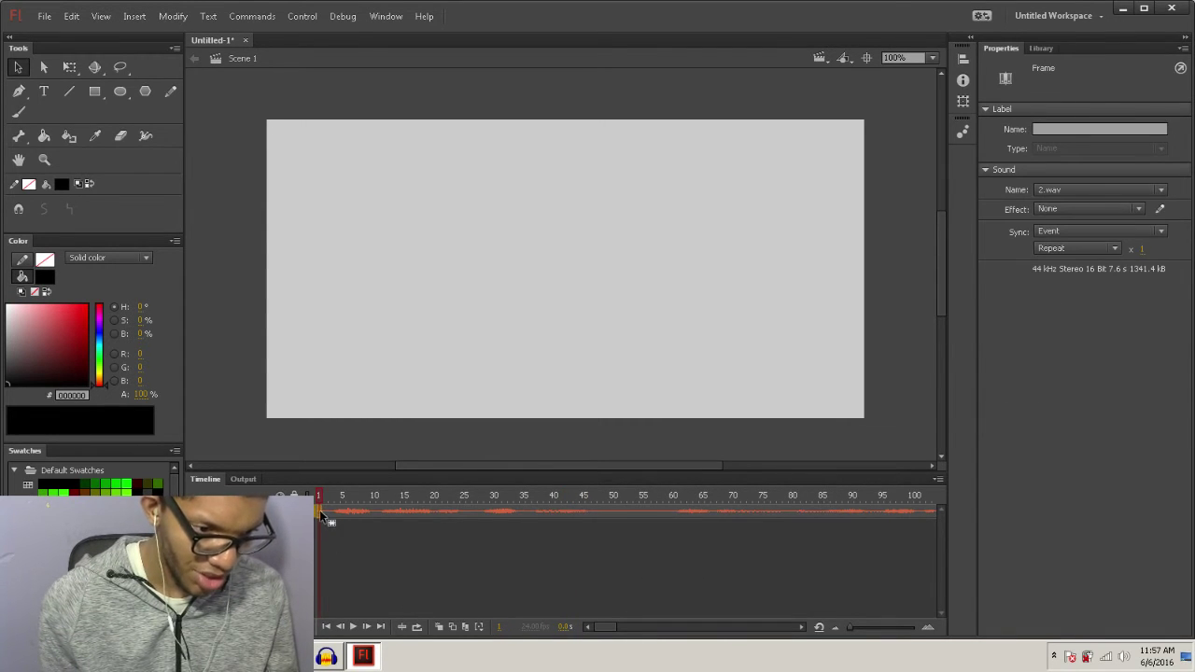
left_click_drag(319, 510, 443, 514)
left_click(566, 573)
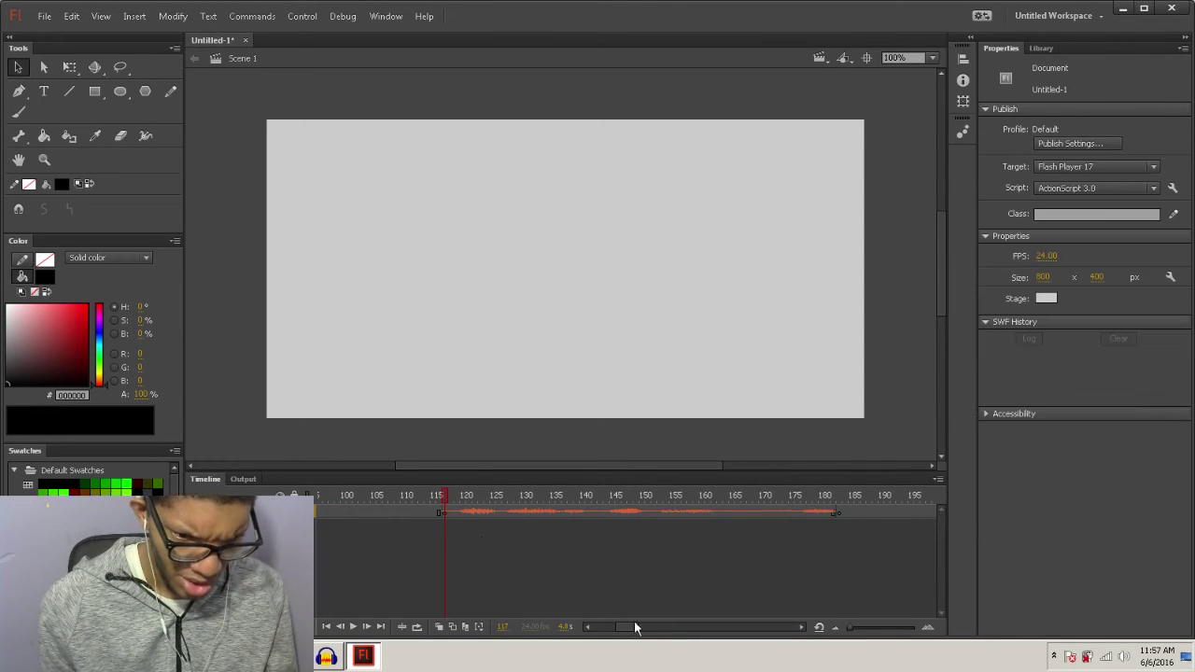
Try to move the sound's last frame from 182 to frame 285, and undo the move.
left_click_drag(618, 631, 633, 618)
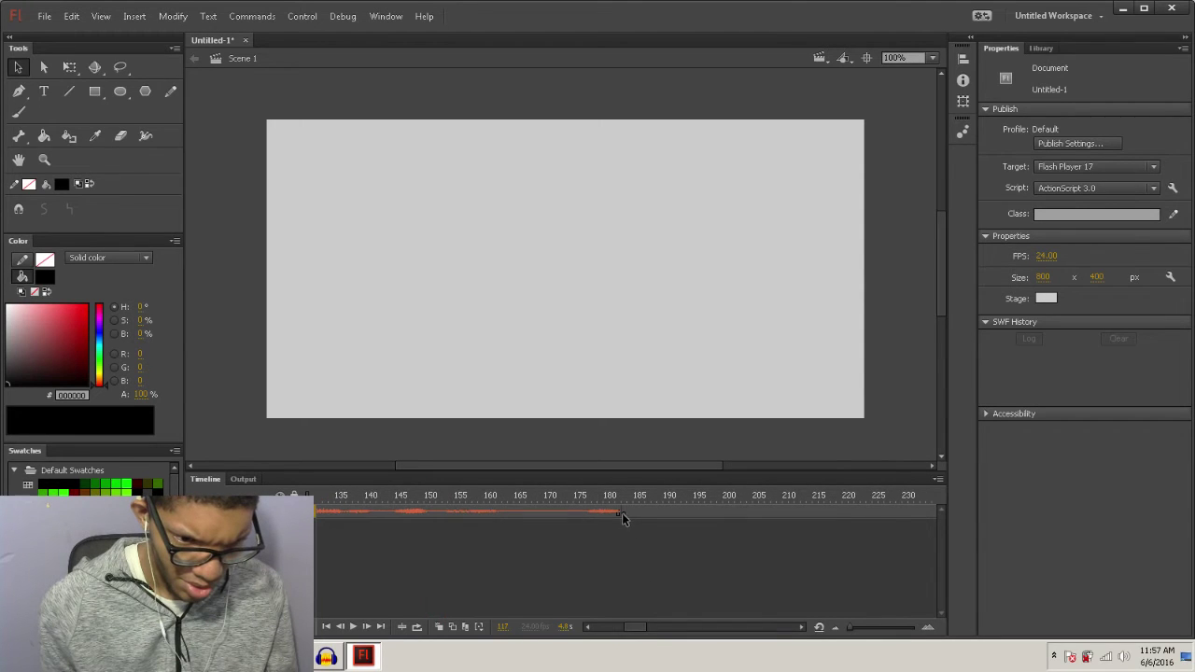
mouse_move(627, 511)
left_mouse_down()
mouse_move(1039, 506)
mouse_move(642, 512)
left_mouse_up()
left_click(448, 528)
left_click(350, 512)
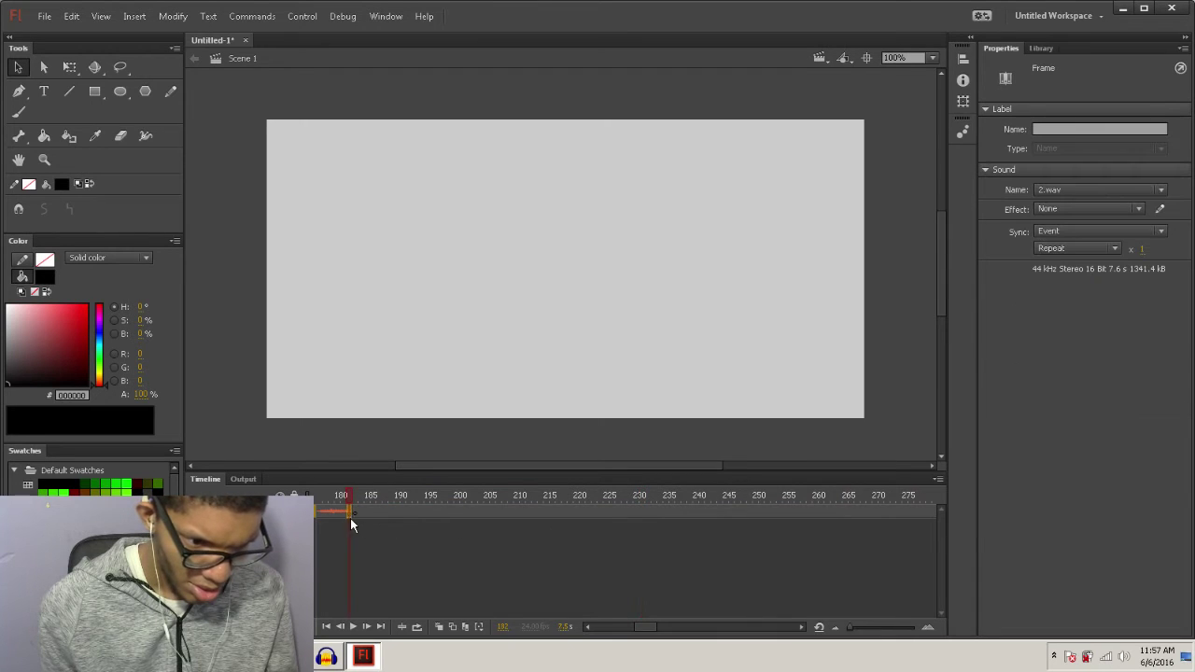
left_click_drag(350, 513, 546, 508)
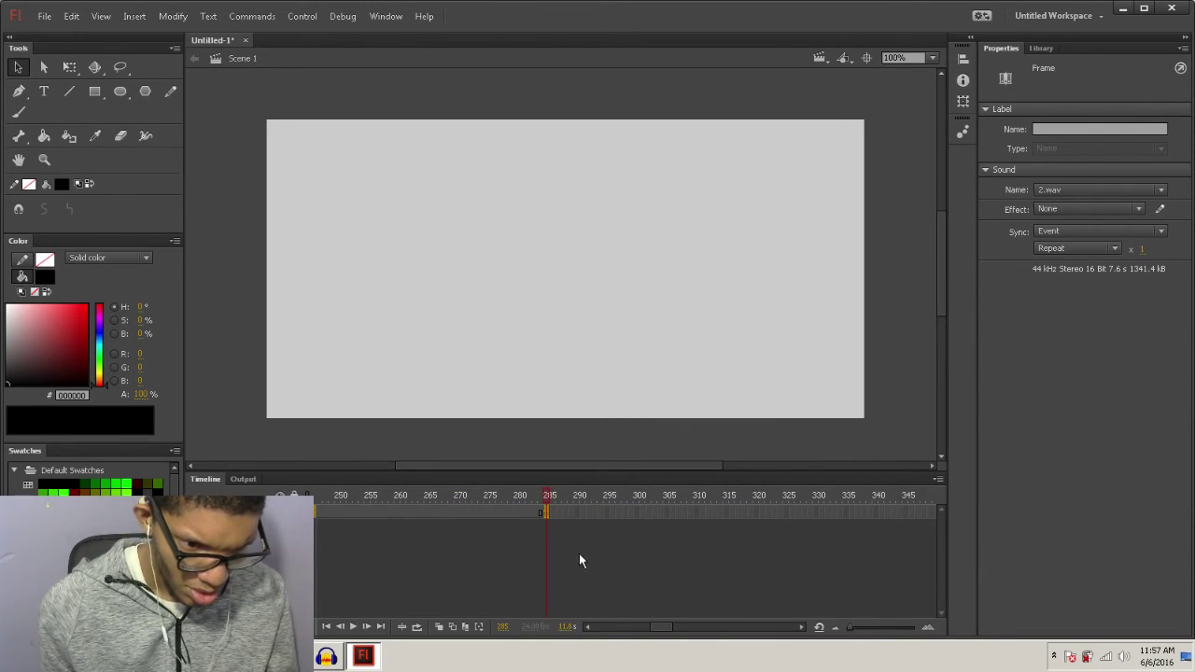
key("ctrl+z")
left_click_drag(632, 625, 650, 624)
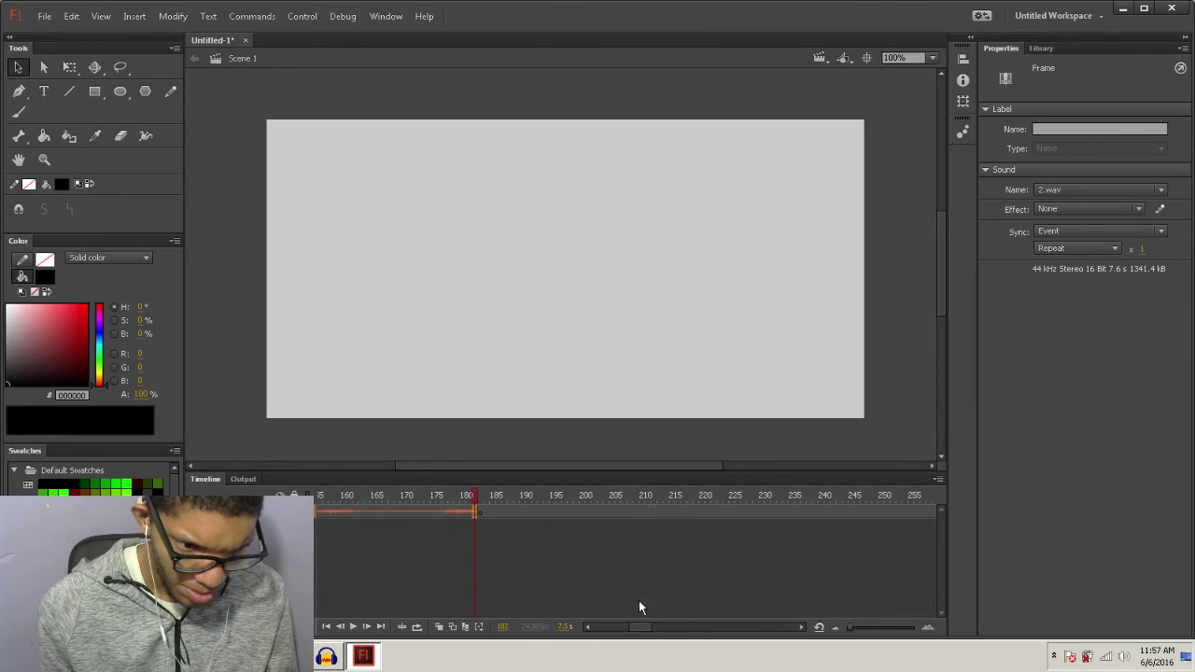
left_click_drag(478, 510, 564, 510)
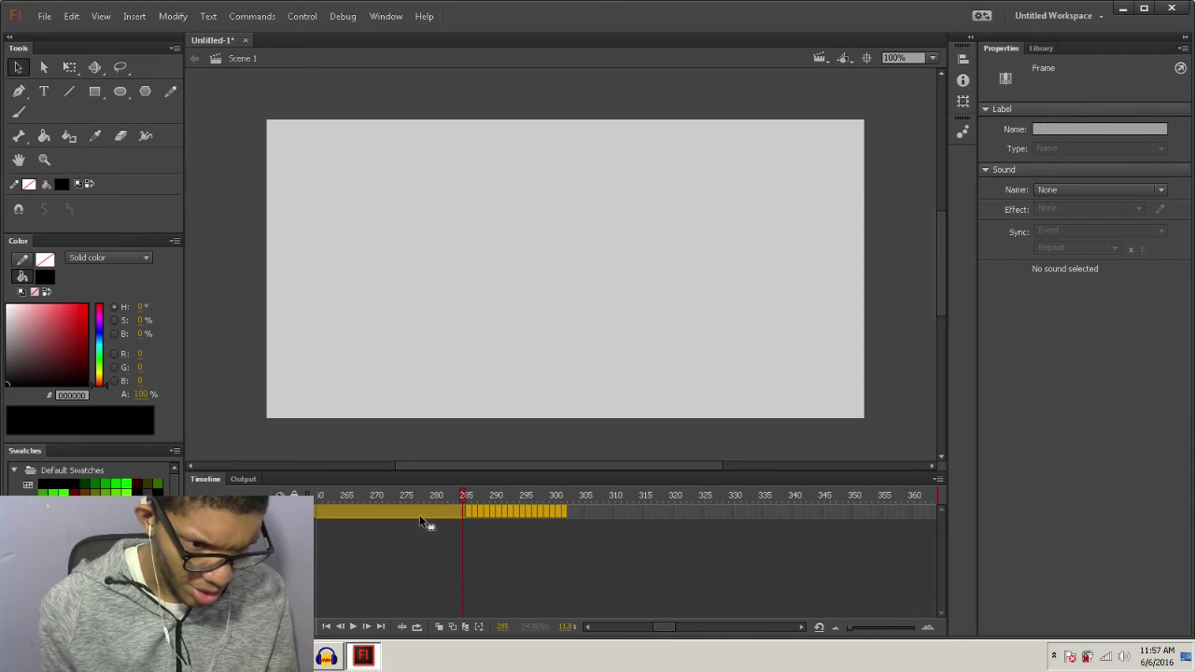
right_click(427, 512)
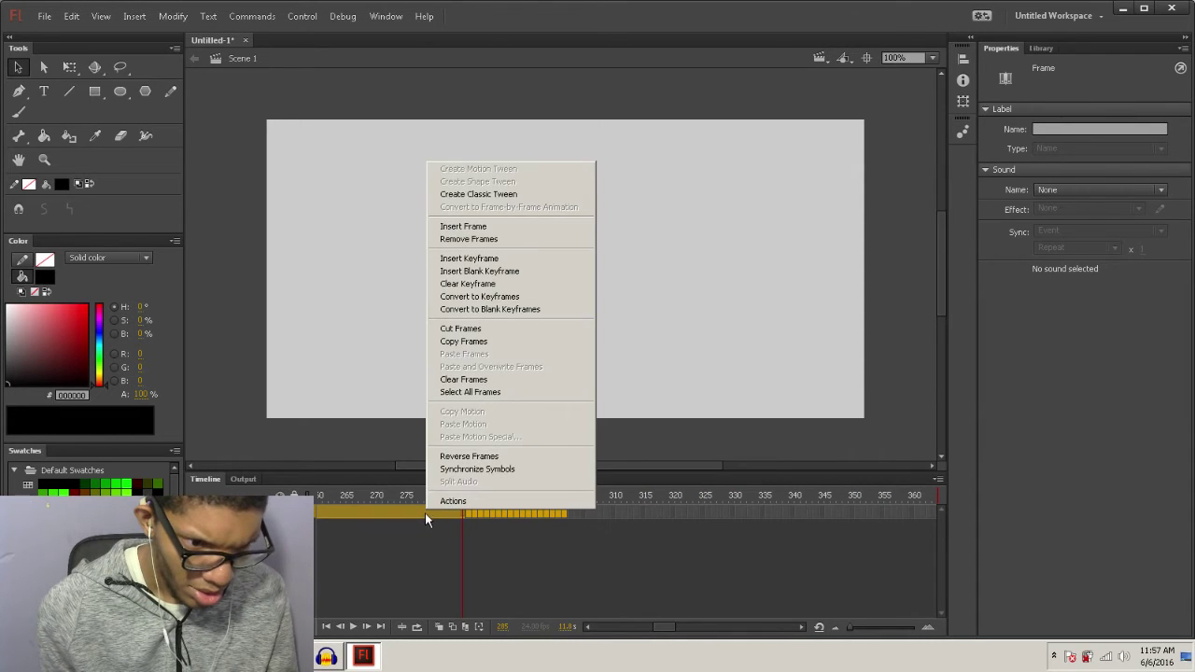
left_click(476, 239)
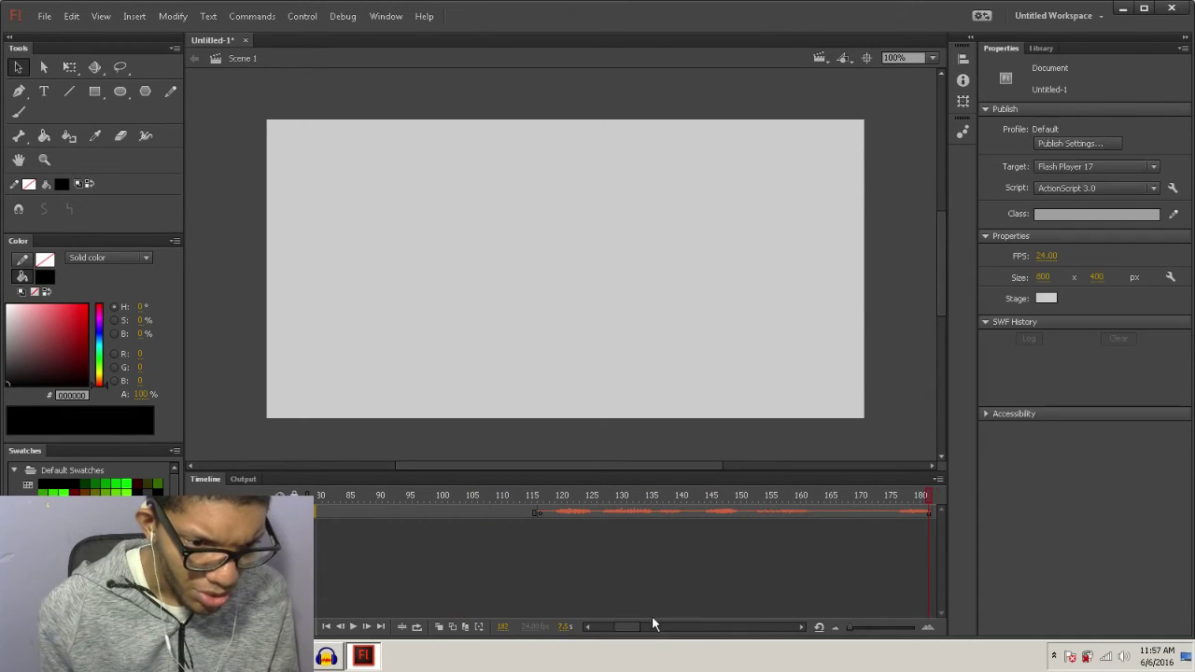
Extend the 2.wav sound's frames to frame 265, then to 319, and insert a blank keyframe at frame 299 where the waveform ends.
left_click_drag(631, 629, 668, 594)
left_click(598, 588)
left_click(701, 511)
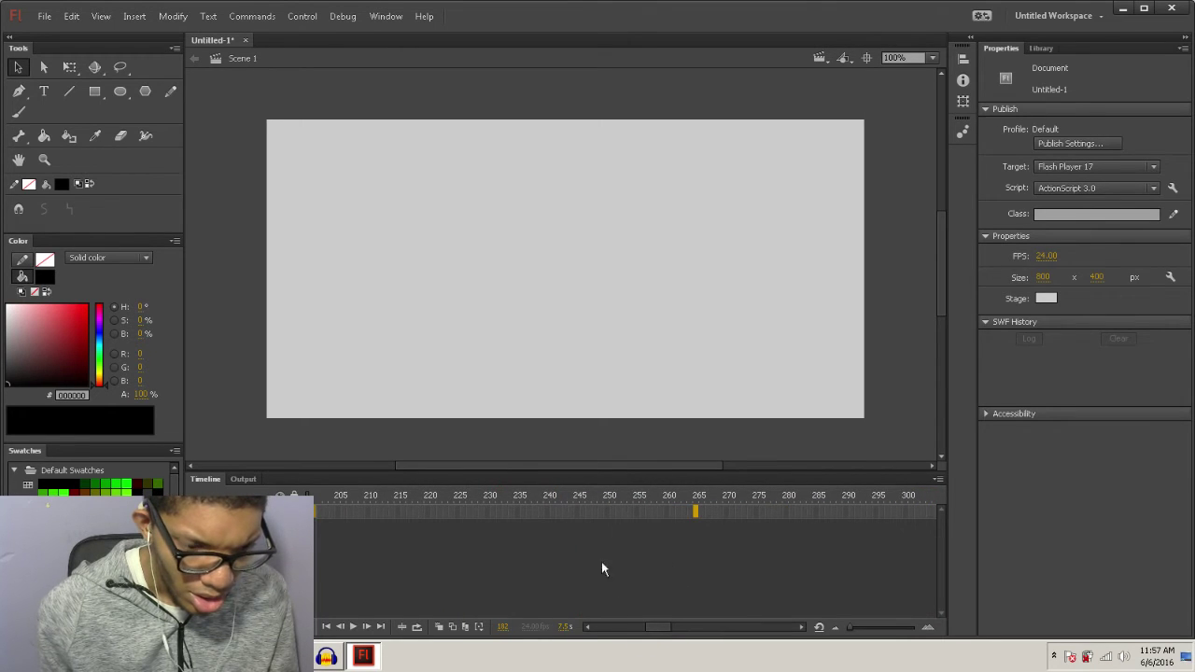
key("F5")
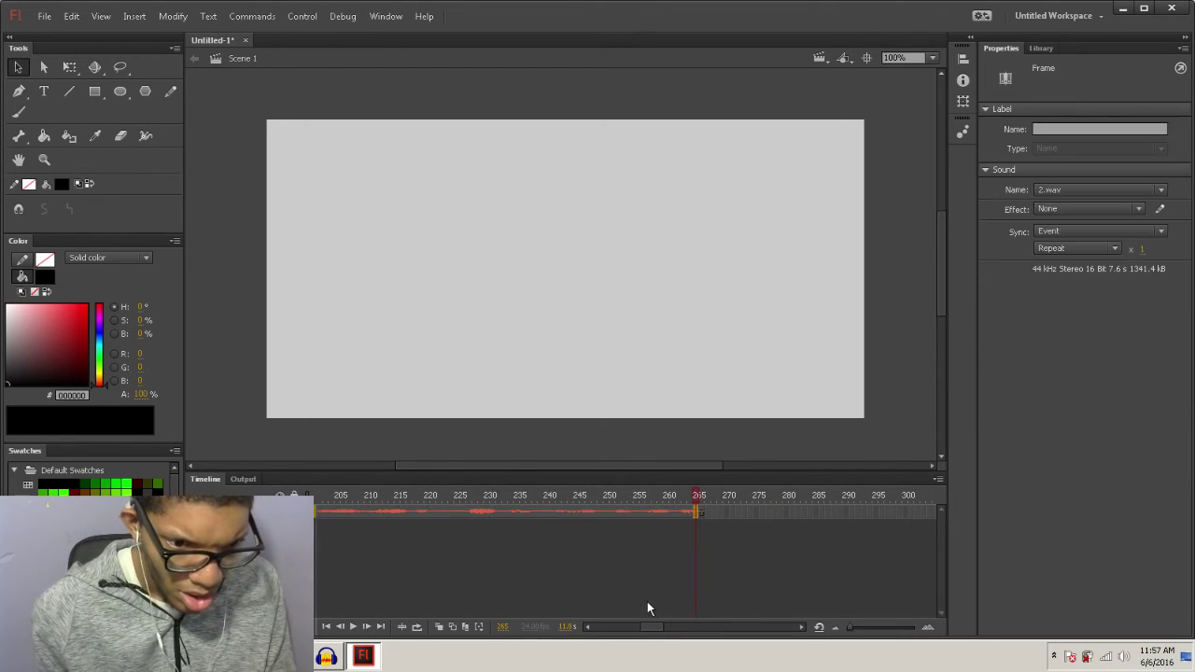
left_click_drag(651, 629, 658, 634)
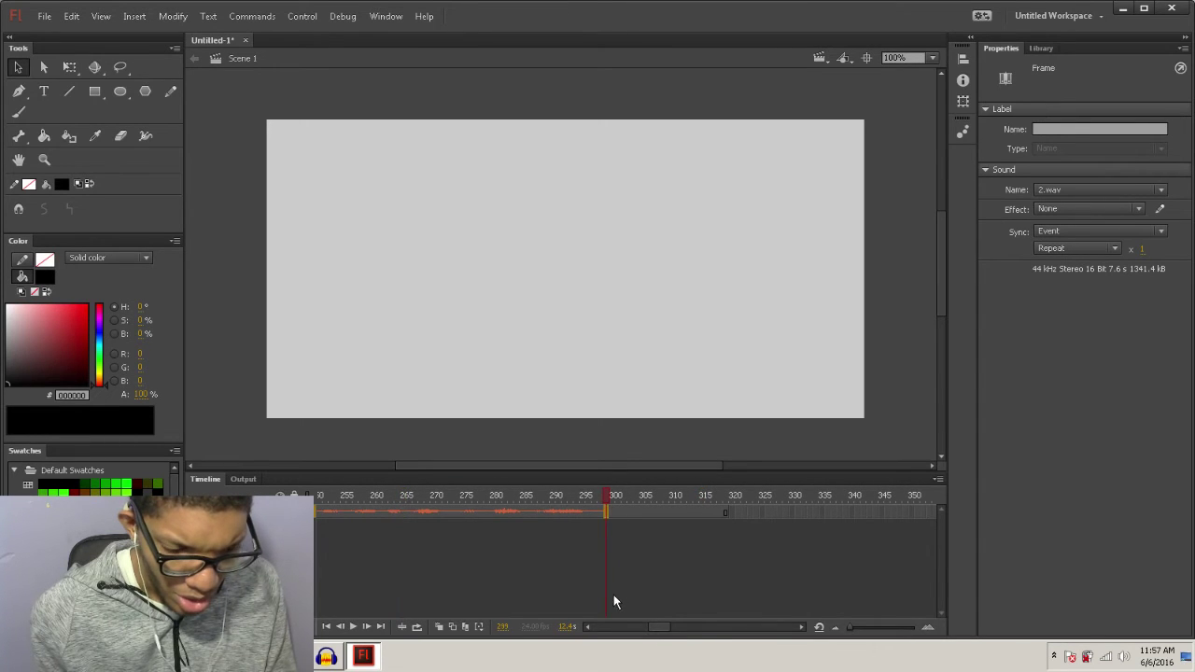
key("F7")
Add a new layer above the sound layer and select its frame 117, where the sound begins.
left_click_drag(648, 617, 621, 619)
left_click(511, 511)
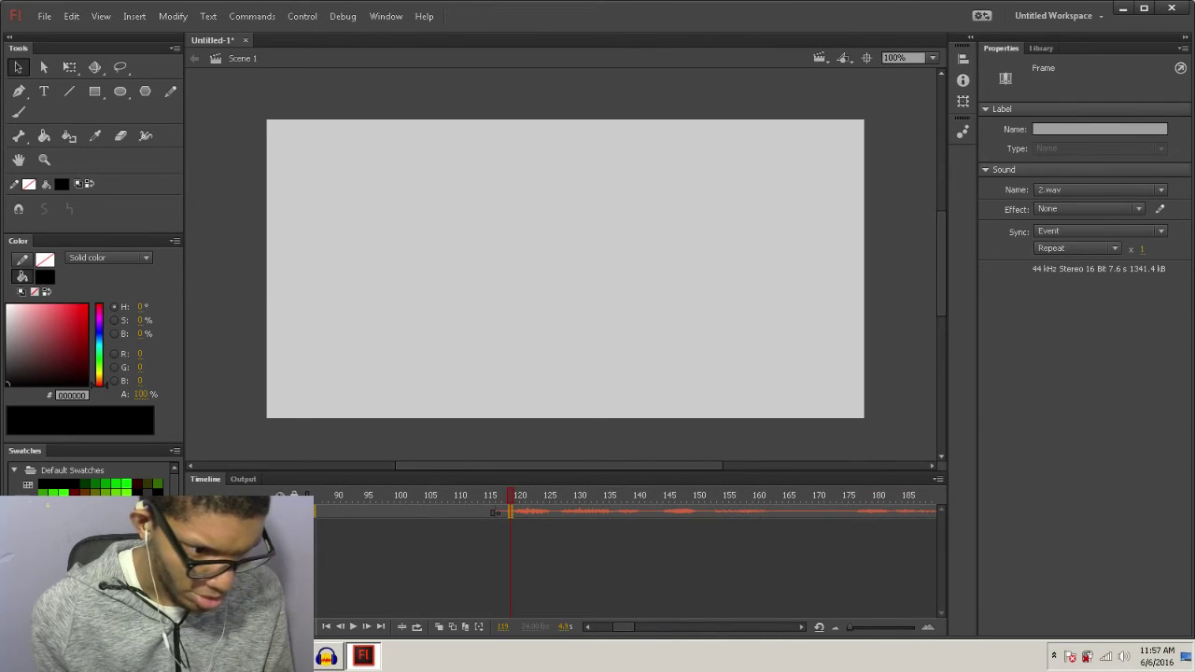
left_click(195, 627)
left_click(492, 529)
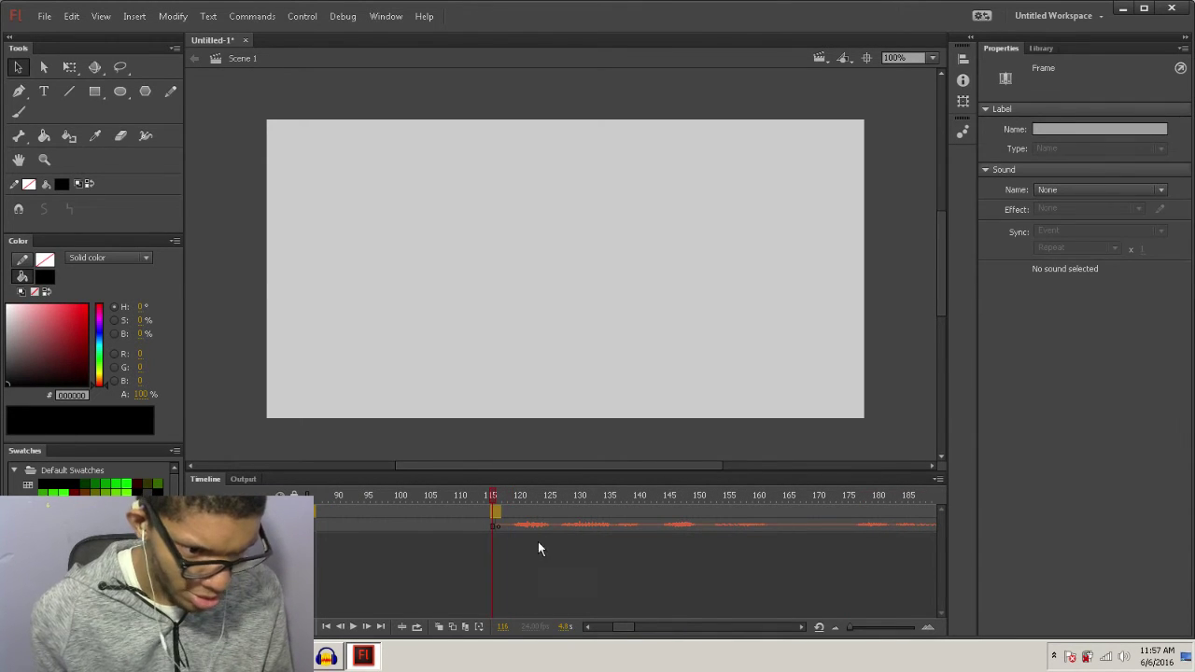
left_click(513, 529)
left_click(497, 513)
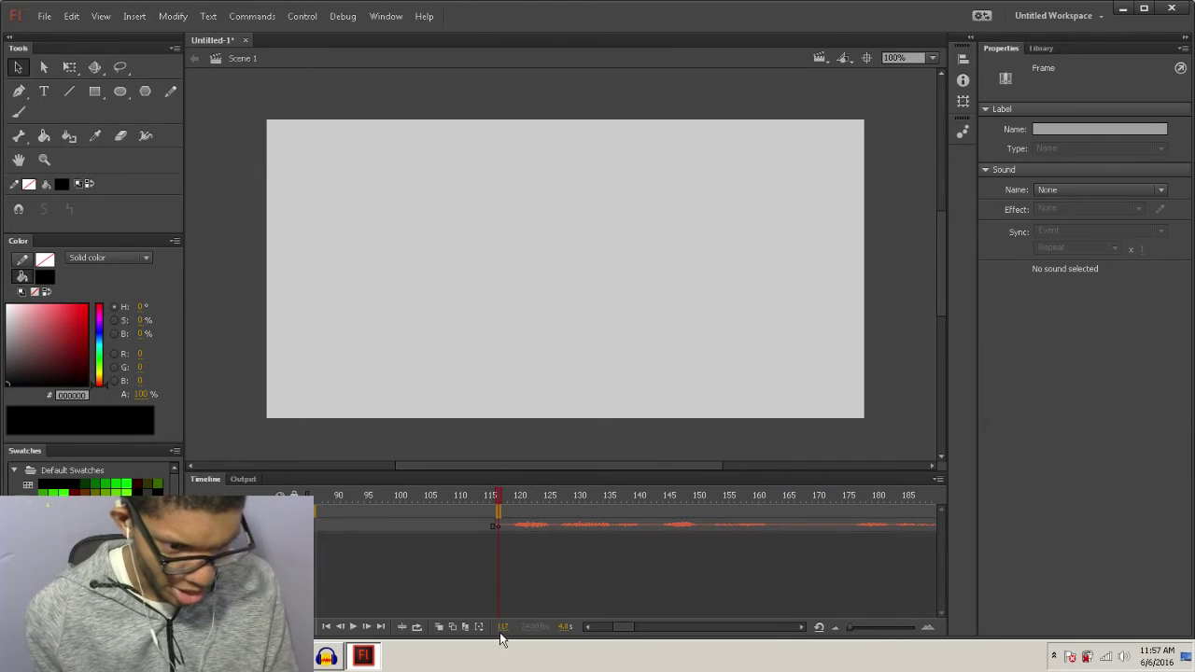
Place 1.wav from the library on the sound layer's blank keyframe at frame 299, after first trying 2.wav.
left_click_drag(621, 631, 658, 631)
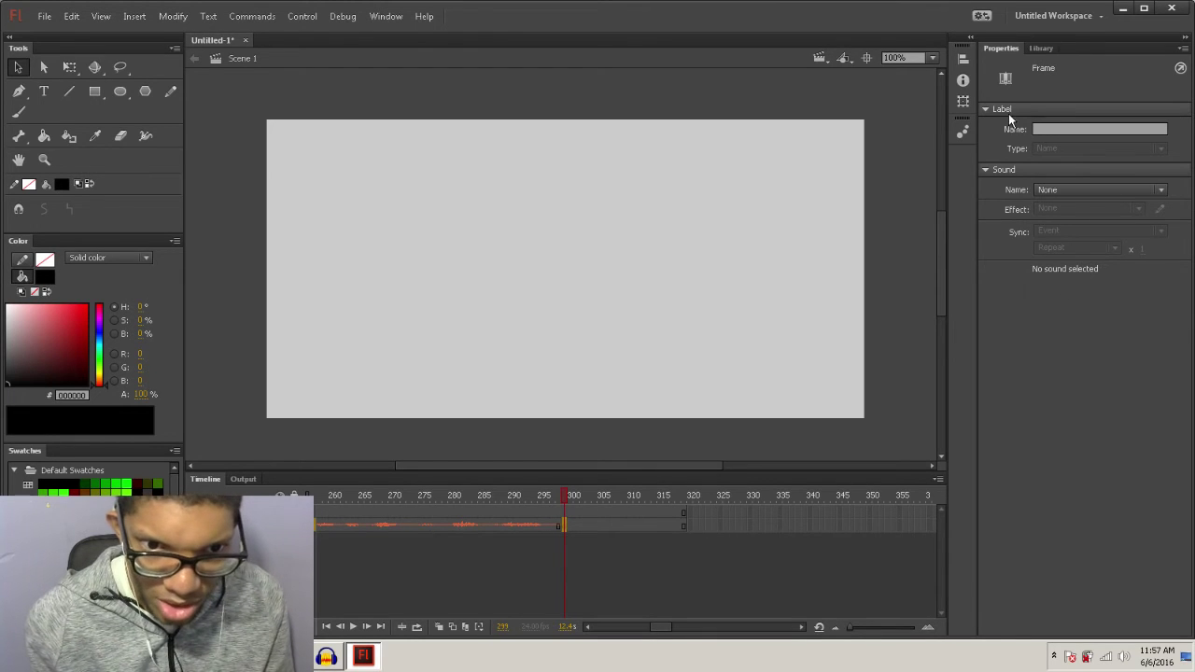
left_click(1049, 47)
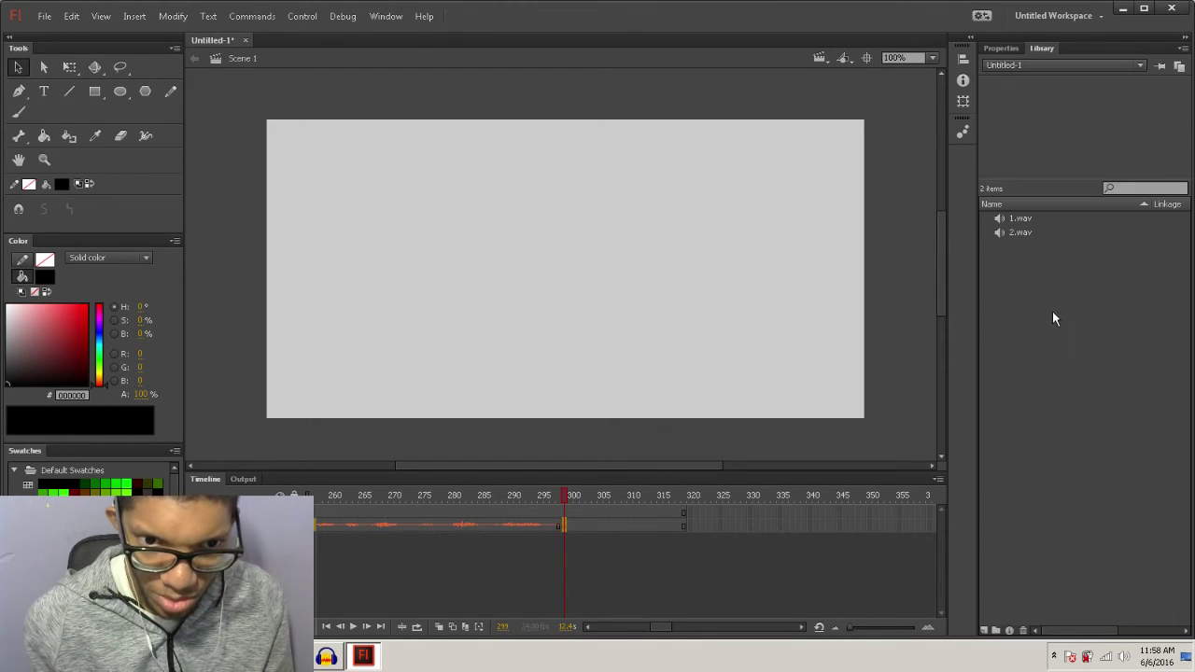
left_click(1028, 232)
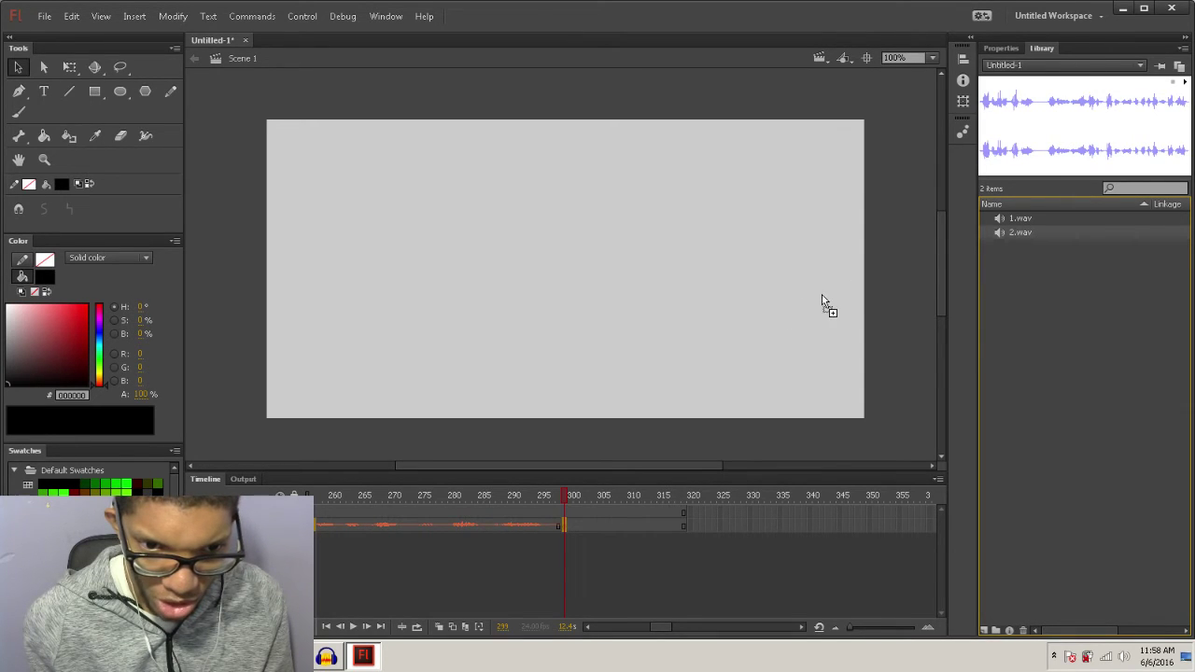
left_click_drag(821, 301, 820, 323)
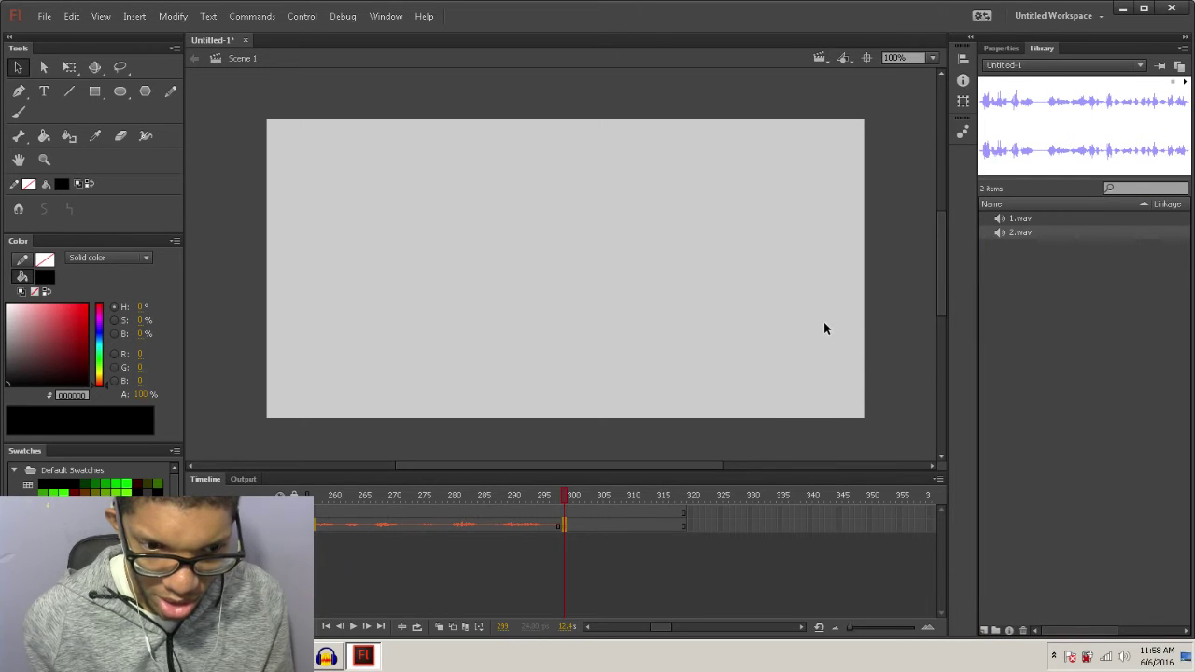
left_click(1032, 220)
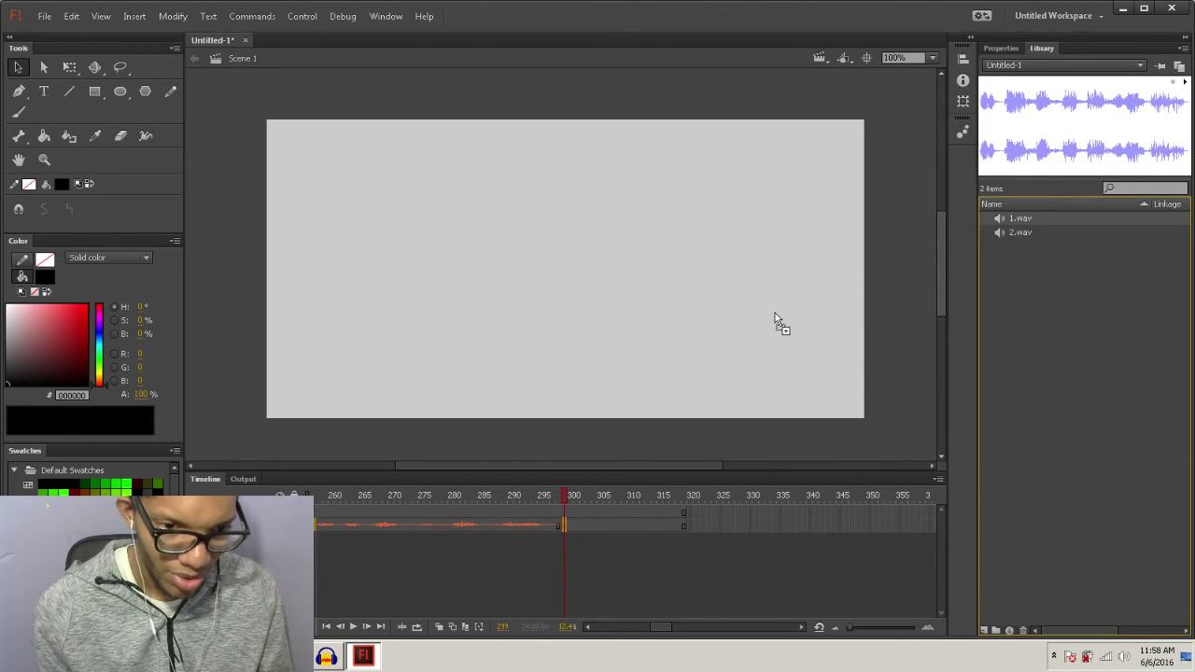
left_click_drag(775, 313, 776, 321)
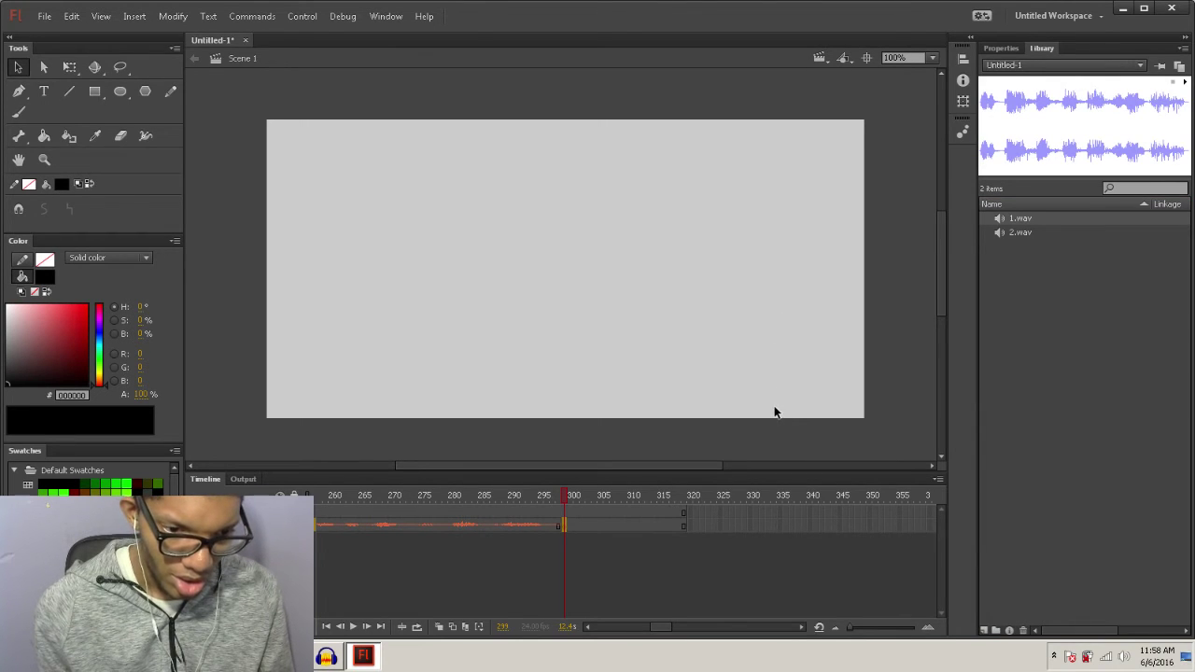
left_click(528, 487)
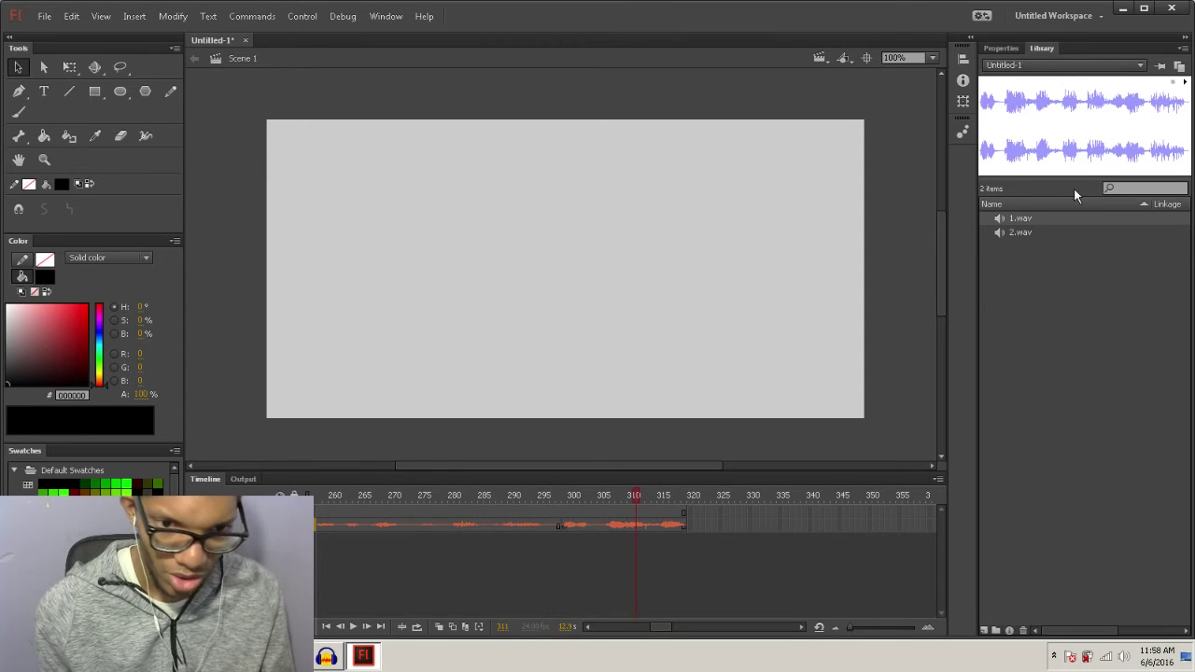
Set the sync of both the 1.wav and 2.wav sounds to Stream, and scrub the timeline to listen to them.
left_click(1001, 48)
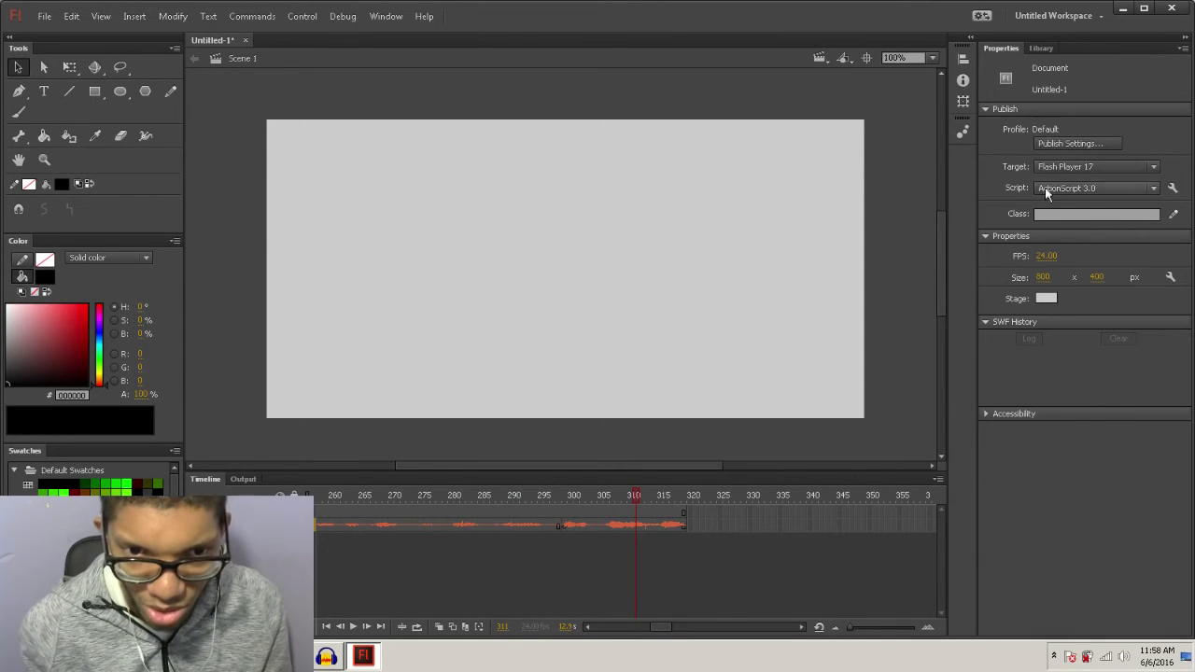
left_click(660, 525)
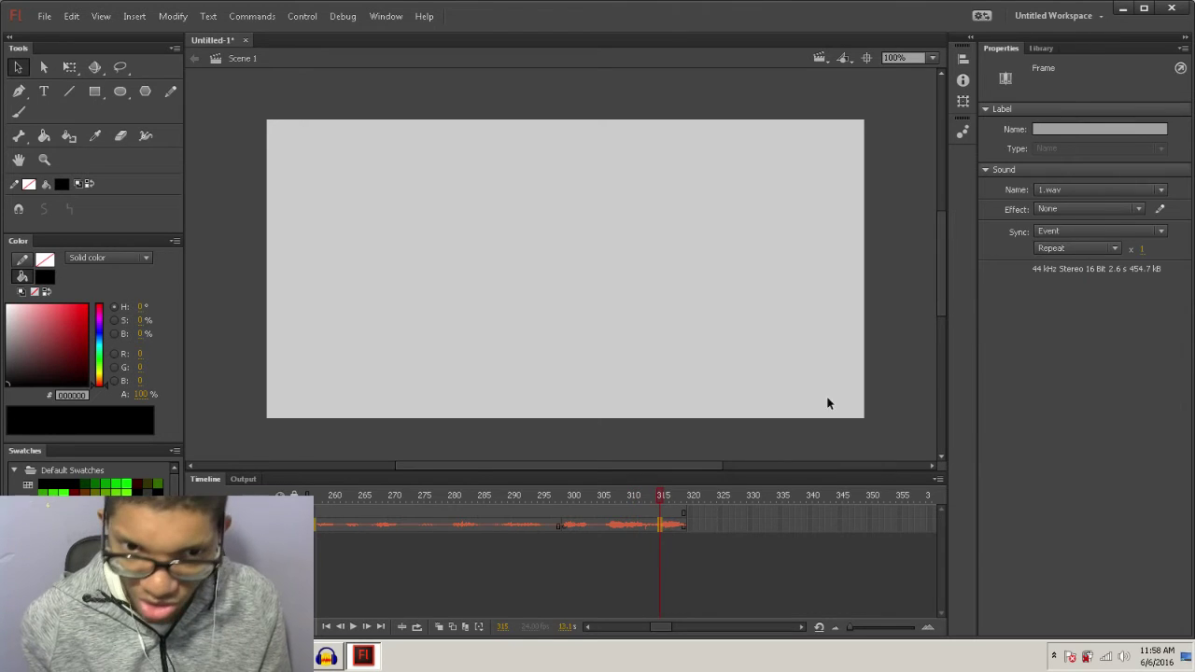
left_click(1149, 232)
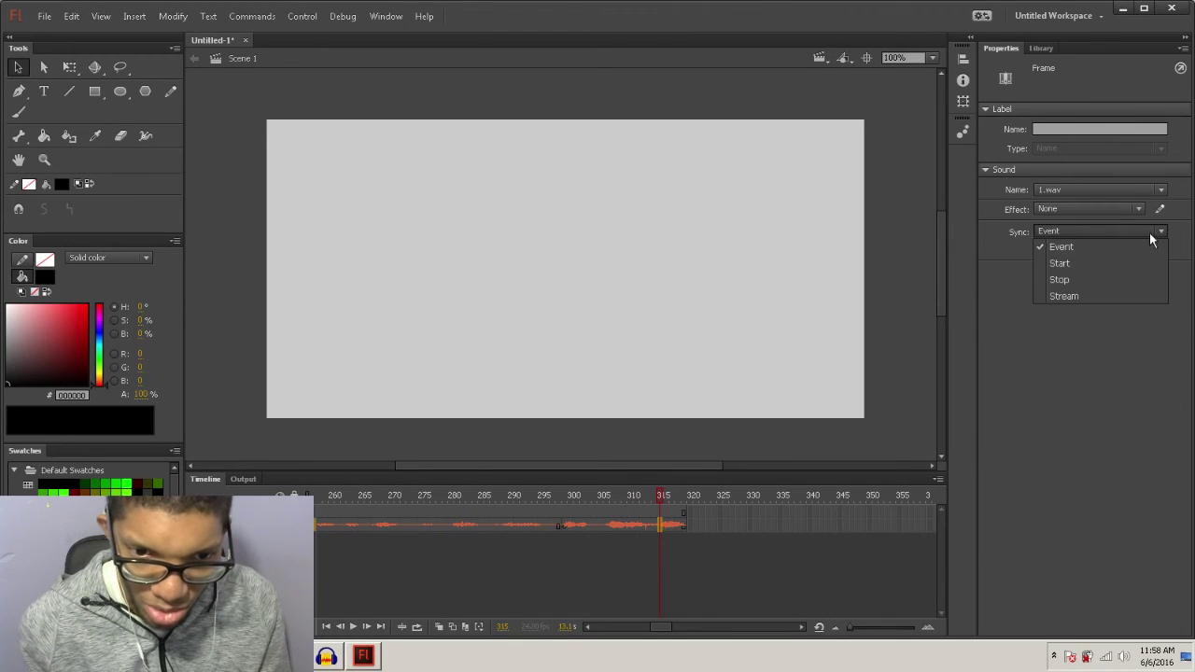
left_click(1115, 293)
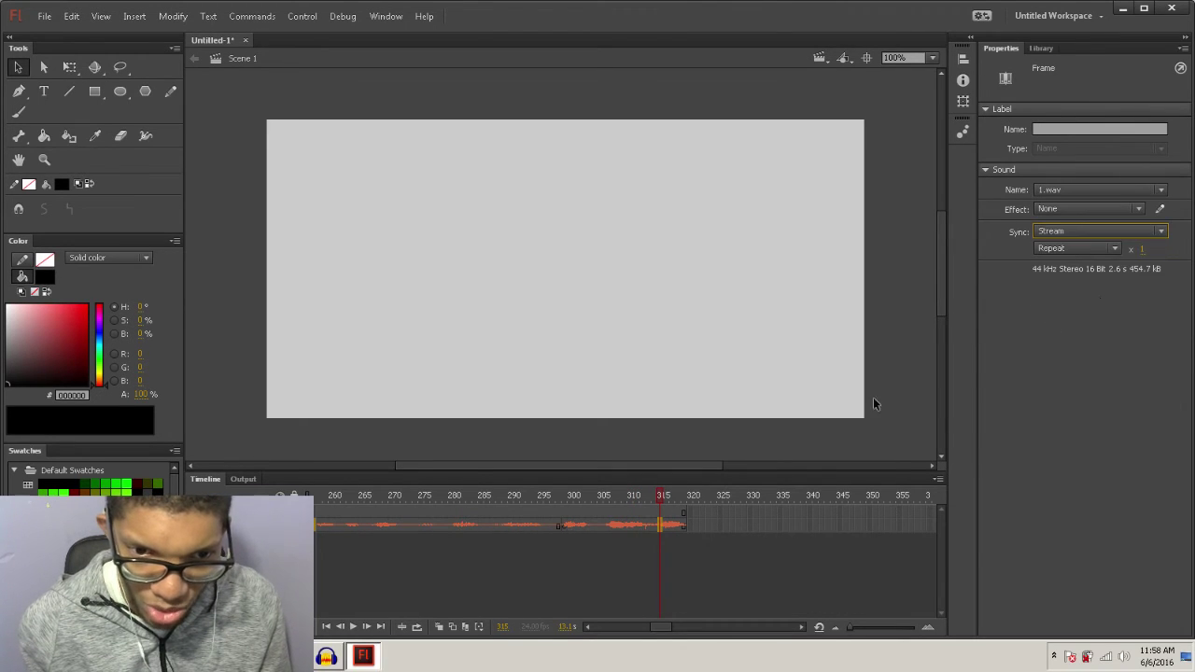
left_click(455, 525)
left_click(1121, 234)
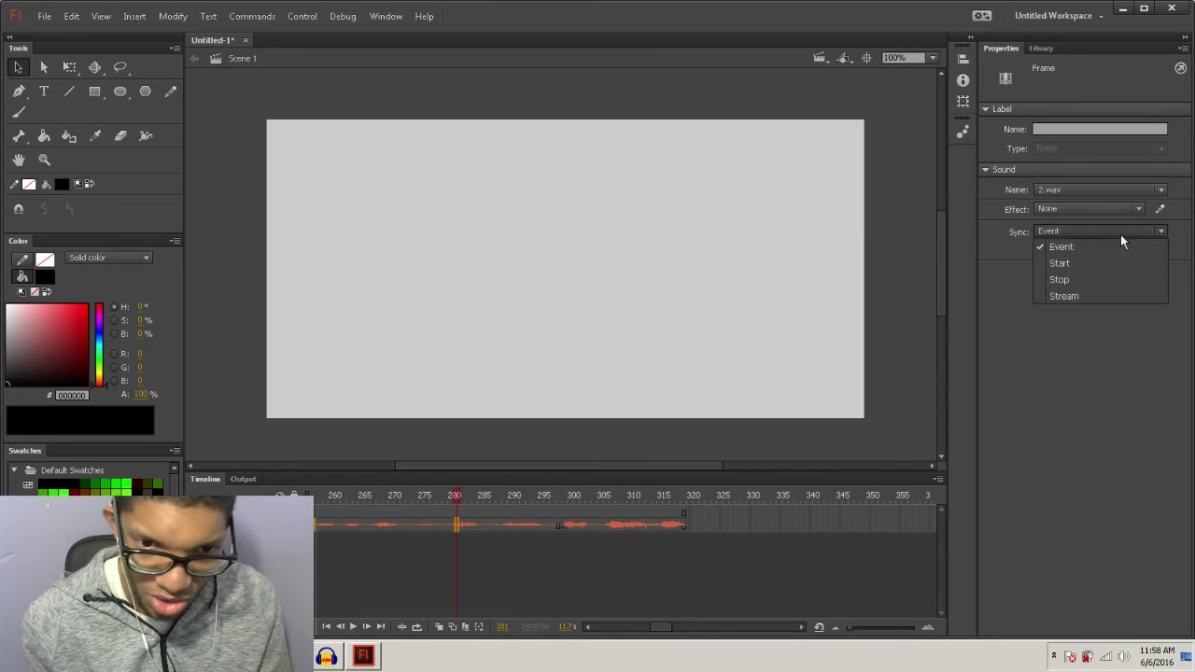
left_click(1064, 296)
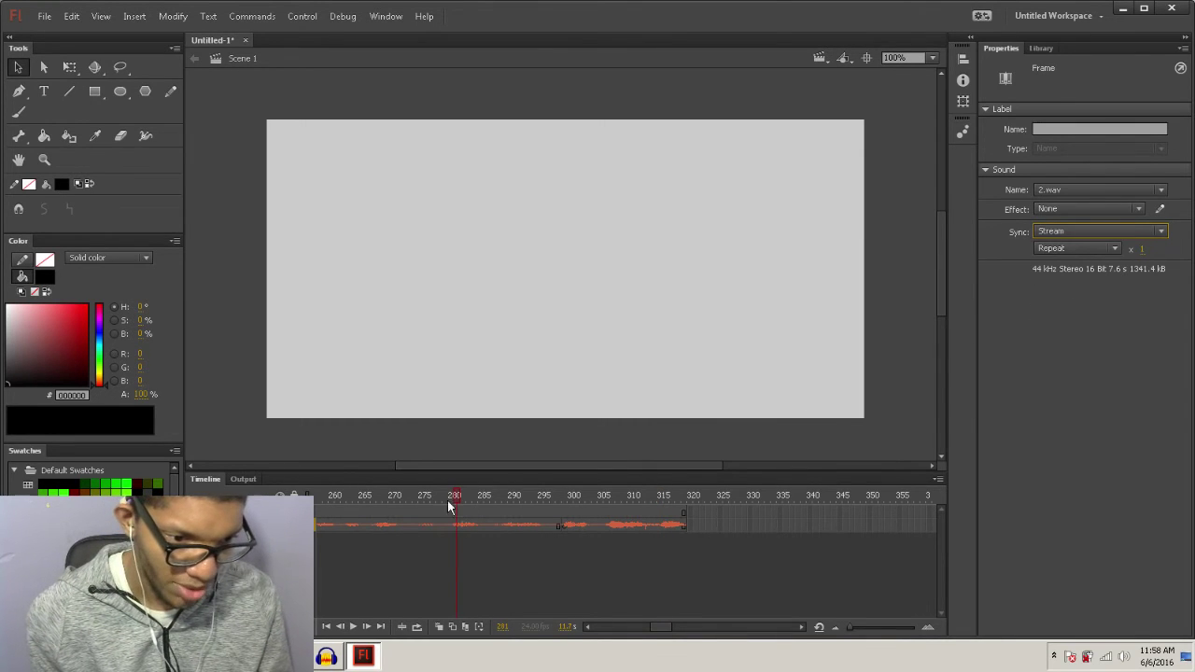
left_click_drag(448, 505, 688, 499)
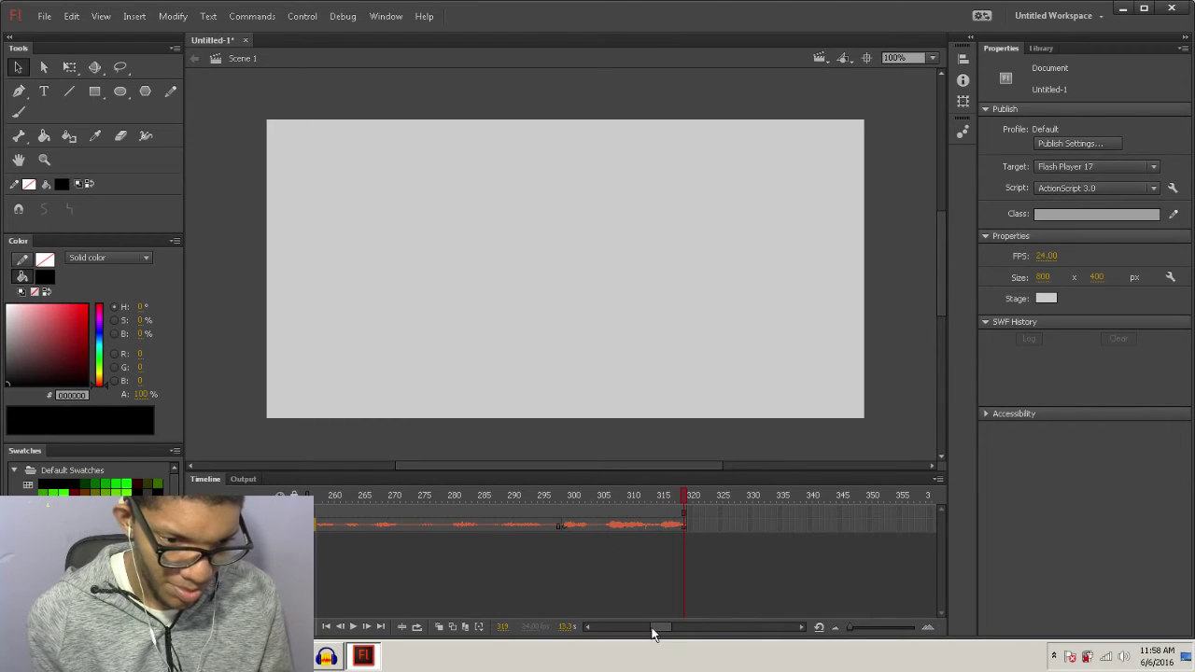
Extend both layers to frame 385 and insert a blank keyframe at frame 361 of the sound layer, where 1.wav ends.
left_click_drag(659, 630, 666, 629)
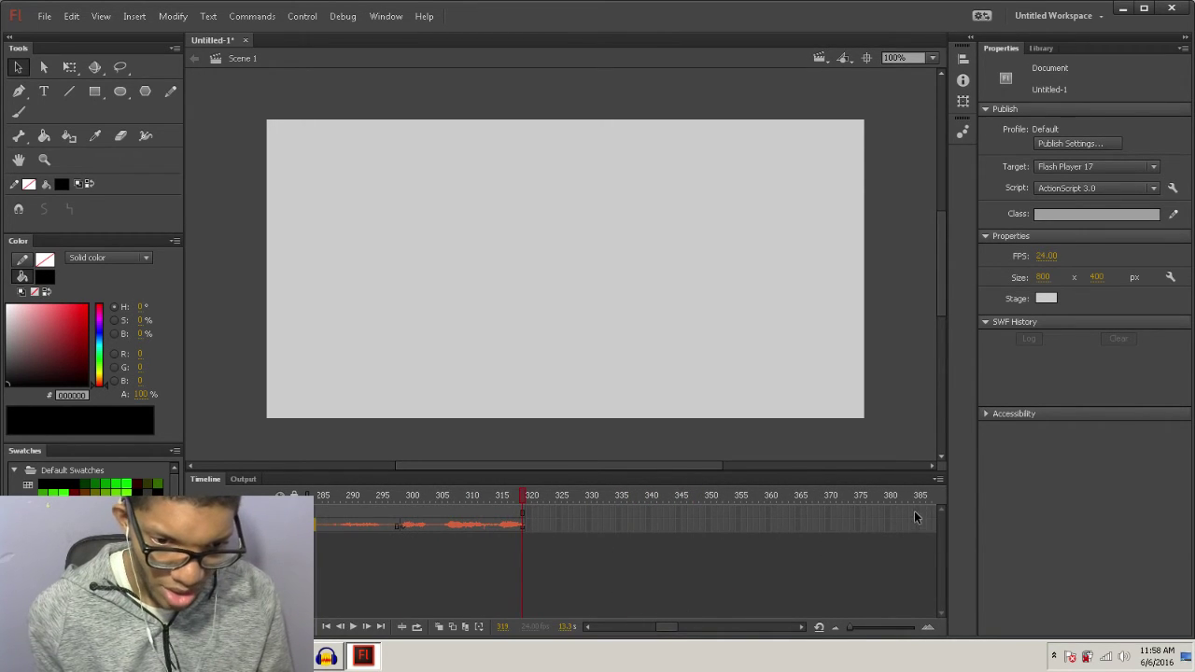
left_click(914, 512)
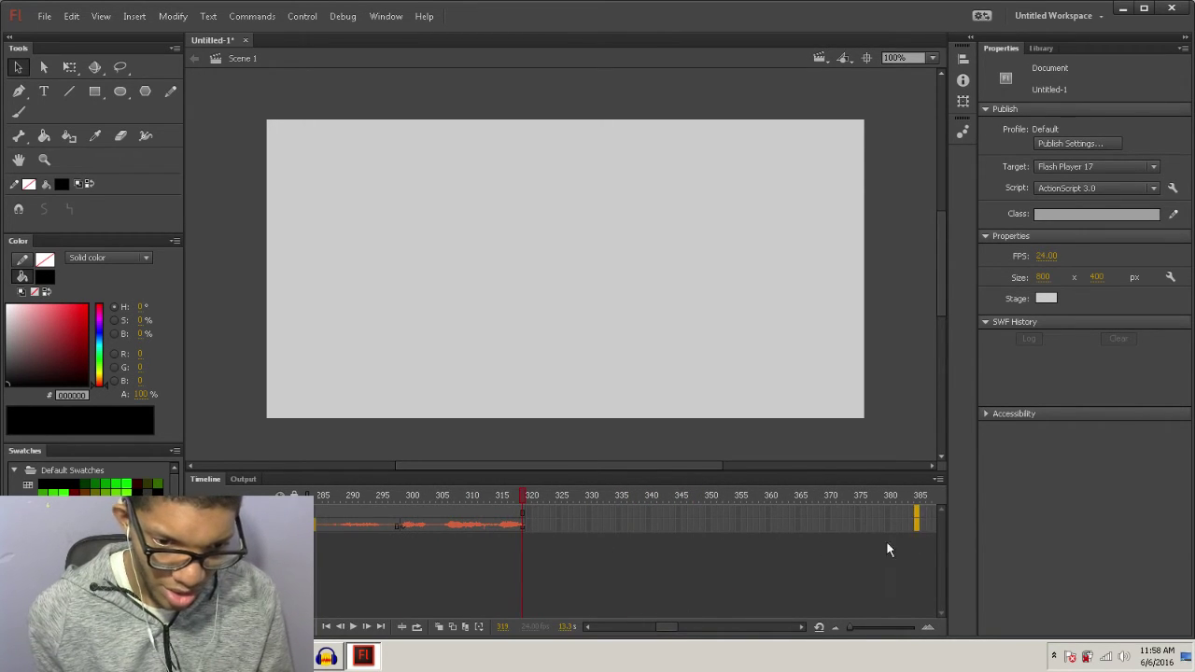
left_click(772, 525)
key("F7")
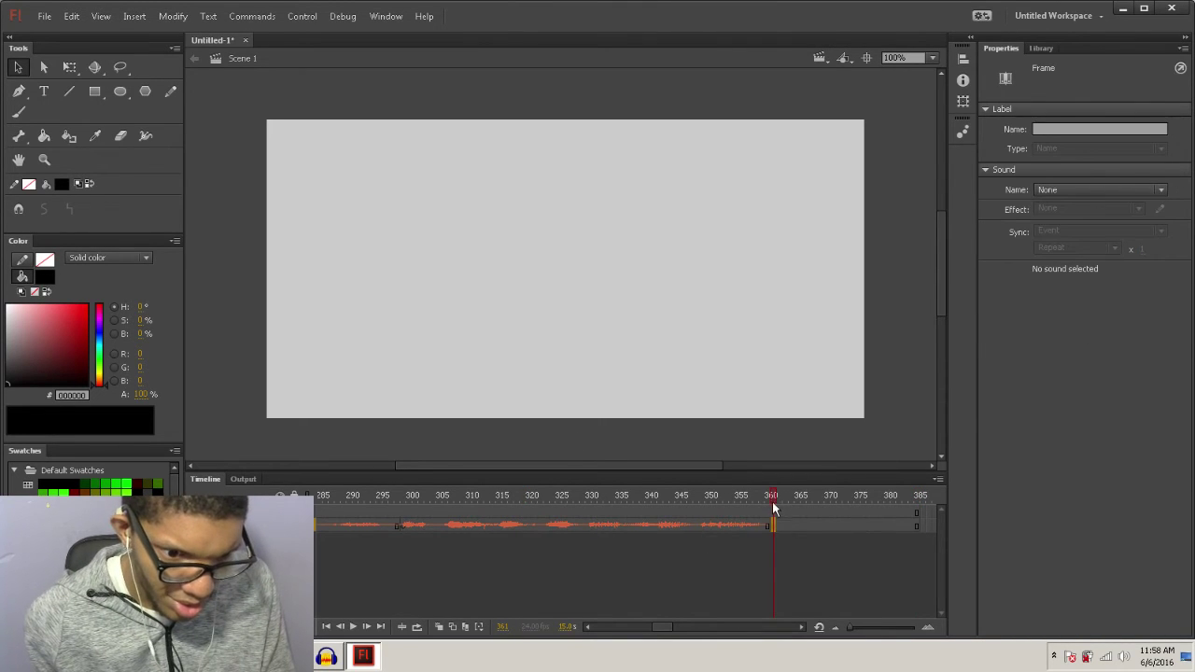
Insert a blank keyframe at frame 117 of the upper layer and draw a big-eyed, angry character with raised hands using the black Brush.
left_click_drag(772, 508, 498, 496)
left_click(538, 513)
left_click_drag(50, 332, 58, 385)
key("b")
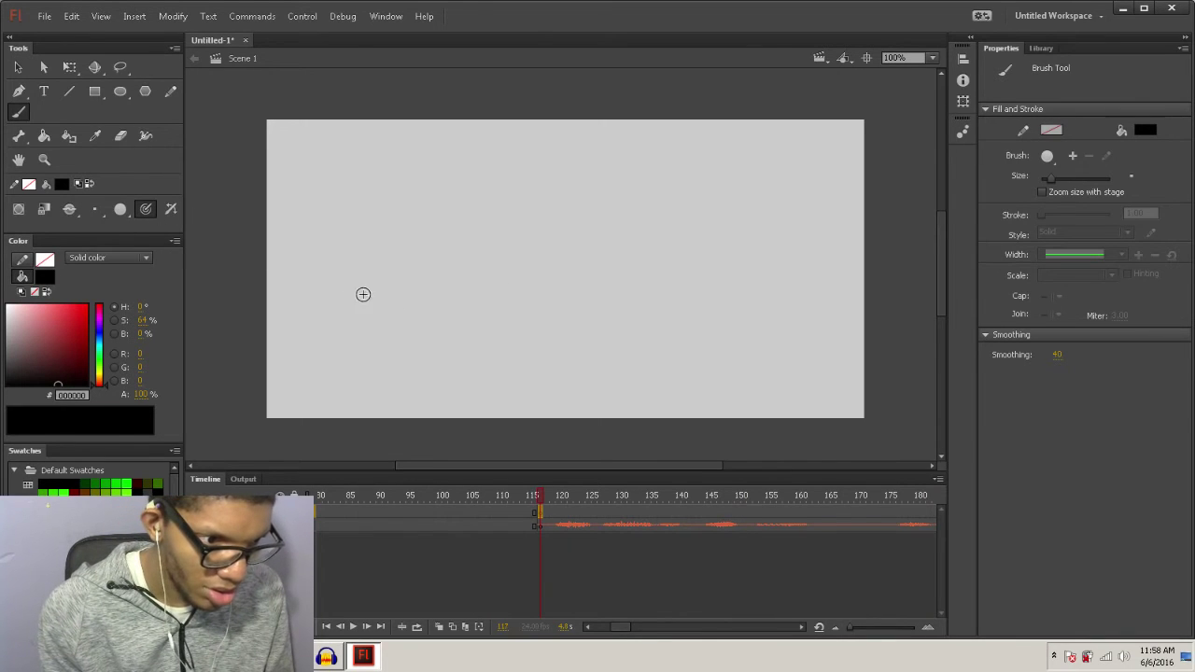
mouse_move(402, 224)
left_mouse_down()
mouse_move(345, 293)
mouse_move(438, 320)
mouse_move(444, 249)
mouse_move(402, 223)
mouse_move(353, 273)
mouse_move(393, 278)
mouse_move(347, 270)
mouse_move(378, 292)
mouse_move(461, 275)
left_mouse_up()
mouse_move(358, 235)
left_mouse_down()
mouse_move(401, 257)
mouse_move(449, 238)
left_mouse_up()
mouse_move(409, 302)
left_mouse_down()
mouse_move(420, 325)
mouse_move(384, 312)
mouse_move(404, 323)
mouse_move(373, 403)
left_mouse_up()
mouse_move(385, 336)
left_mouse_down()
mouse_move(384, 419)
mouse_move(408, 343)
mouse_move(422, 425)
mouse_move(450, 376)
left_mouse_up()
left_click_drag(458, 325, 462, 346)
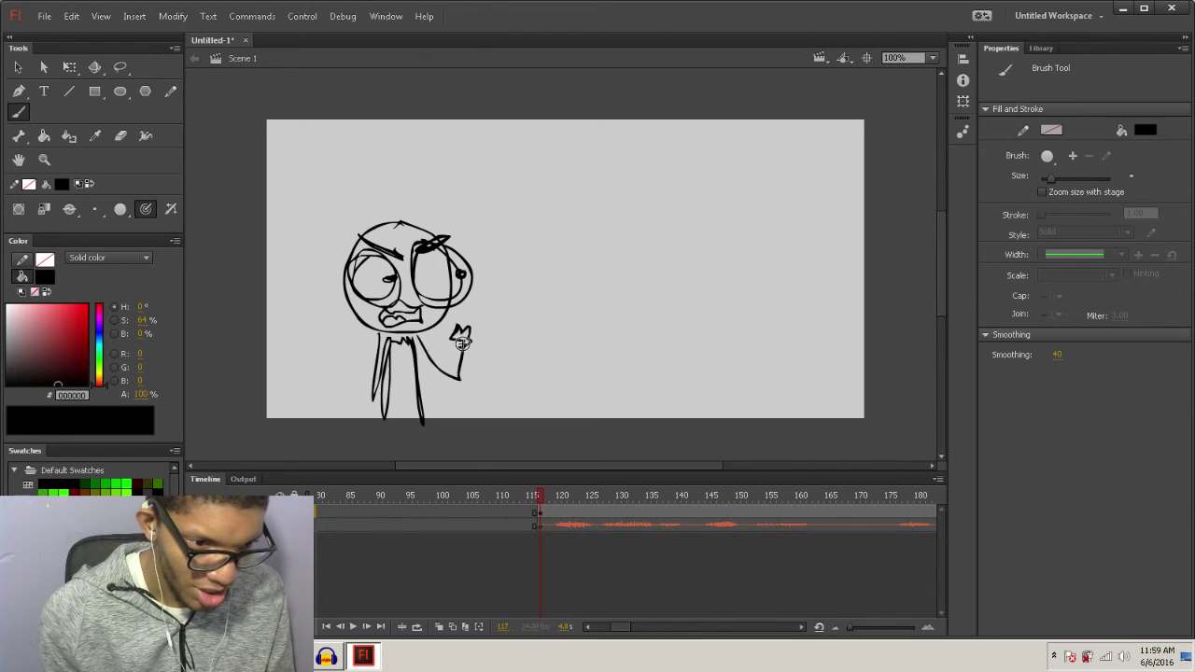
left_click_drag(360, 380, 332, 335)
mouse_move(334, 336)
left_mouse_down()
mouse_move(342, 324)
mouse_move(329, 323)
left_mouse_up()
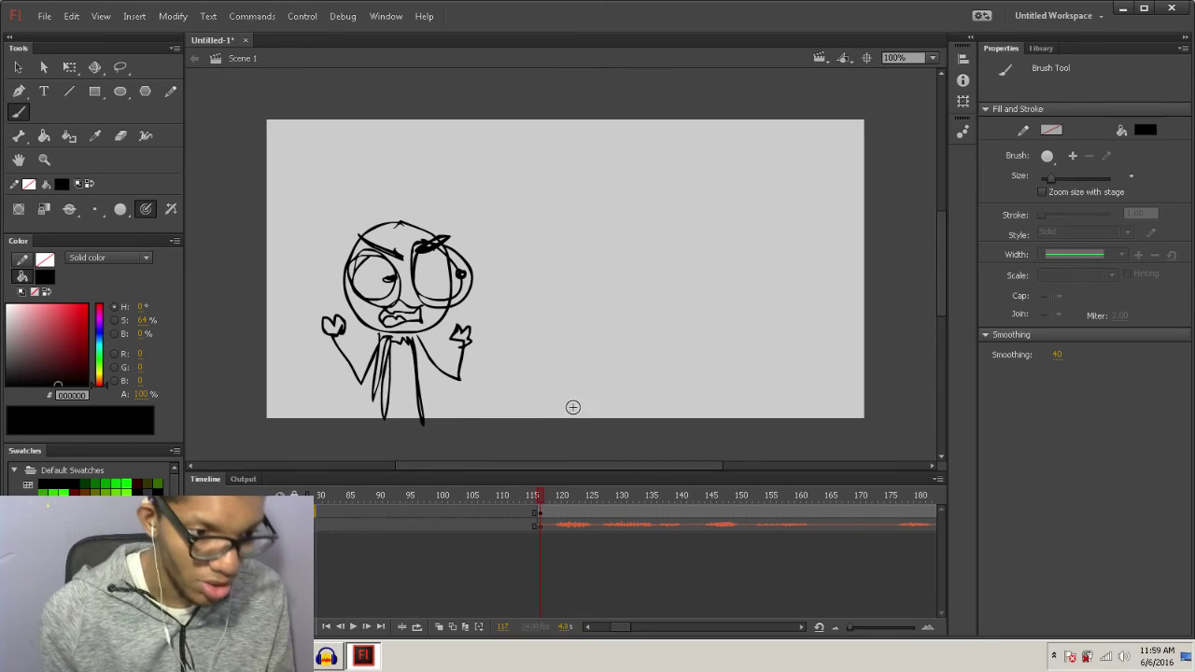
Scrub through the sound to frame 146, insert a blank keyframe there on the drawing layer, and turn on onion skinning.
left_click(525, 501)
left_click_drag(511, 506, 713, 508)
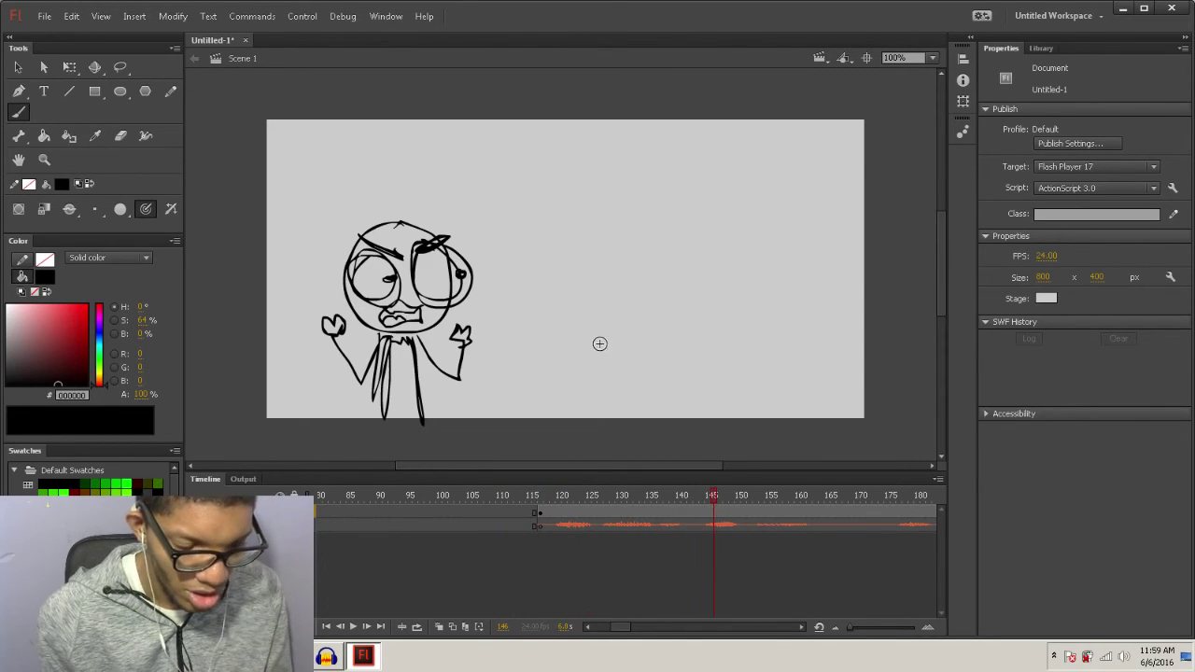
key("F7")
left_click(439, 628)
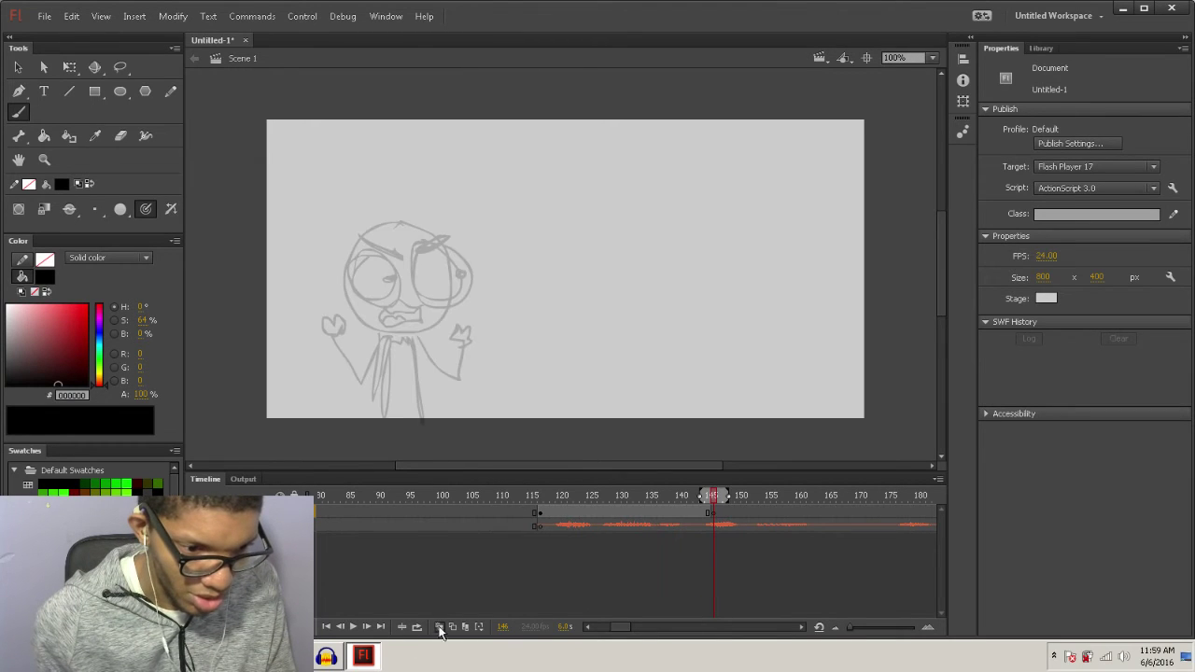
Draw the character's round head, two big eyes and angry eyebrows at frame 146, using the onion-skinned pose as a guide.
mouse_move(403, 224)
left_mouse_down()
mouse_move(384, 222)
mouse_move(433, 286)
mouse_move(366, 316)
mouse_move(375, 230)
mouse_move(370, 316)
left_mouse_up()
mouse_move(392, 250)
left_mouse_down()
mouse_move(388, 297)
mouse_move(399, 285)
mouse_move(392, 257)
mouse_move(436, 282)
mouse_move(413, 244)
mouse_move(443, 244)
left_mouse_up()
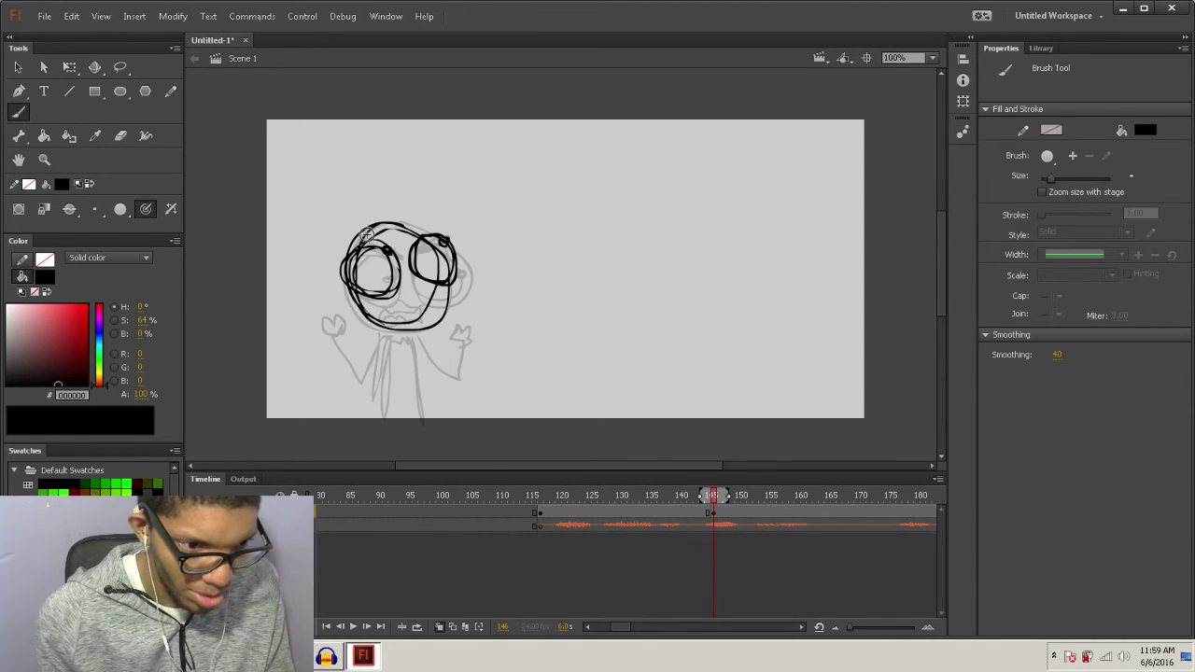
left_click_drag(353, 226, 400, 243)
left_click_drag(429, 224, 431, 233)
Add a wide jagged-toothed mouth, the body and two bent arms with spread hands to the frame 146 pose.
left_click_drag(405, 311, 420, 325)
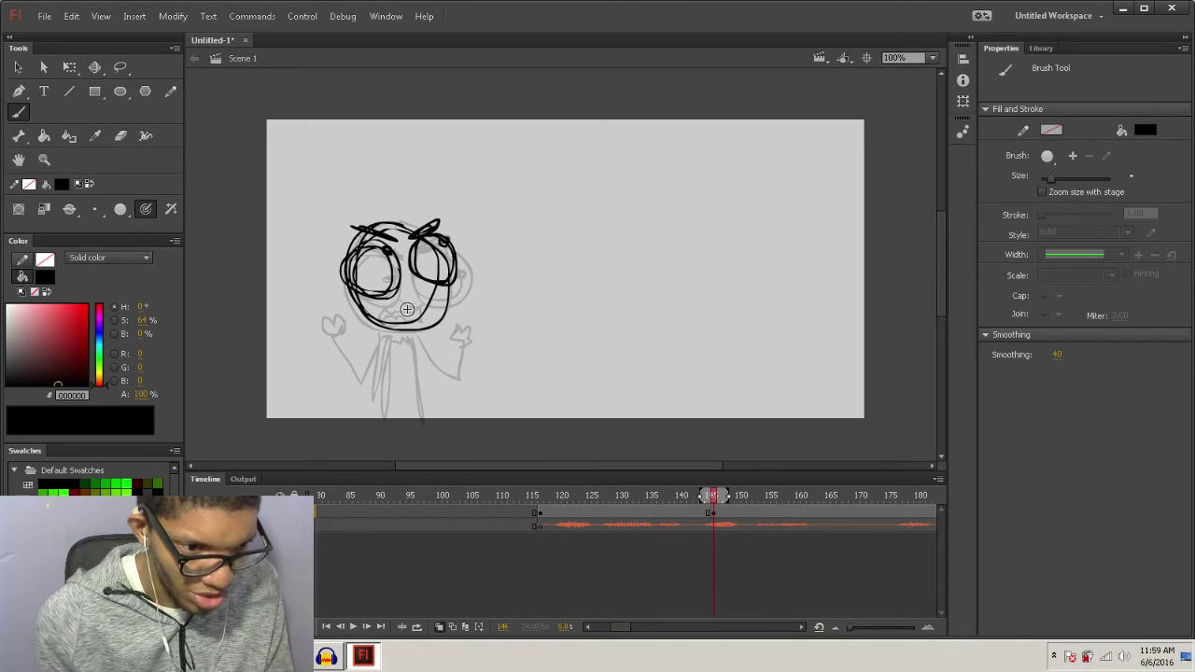
mouse_move(419, 278)
left_mouse_down()
mouse_move(431, 292)
mouse_move(410, 332)
mouse_move(422, 291)
mouse_move(396, 333)
mouse_move(414, 340)
mouse_move(381, 431)
left_mouse_up()
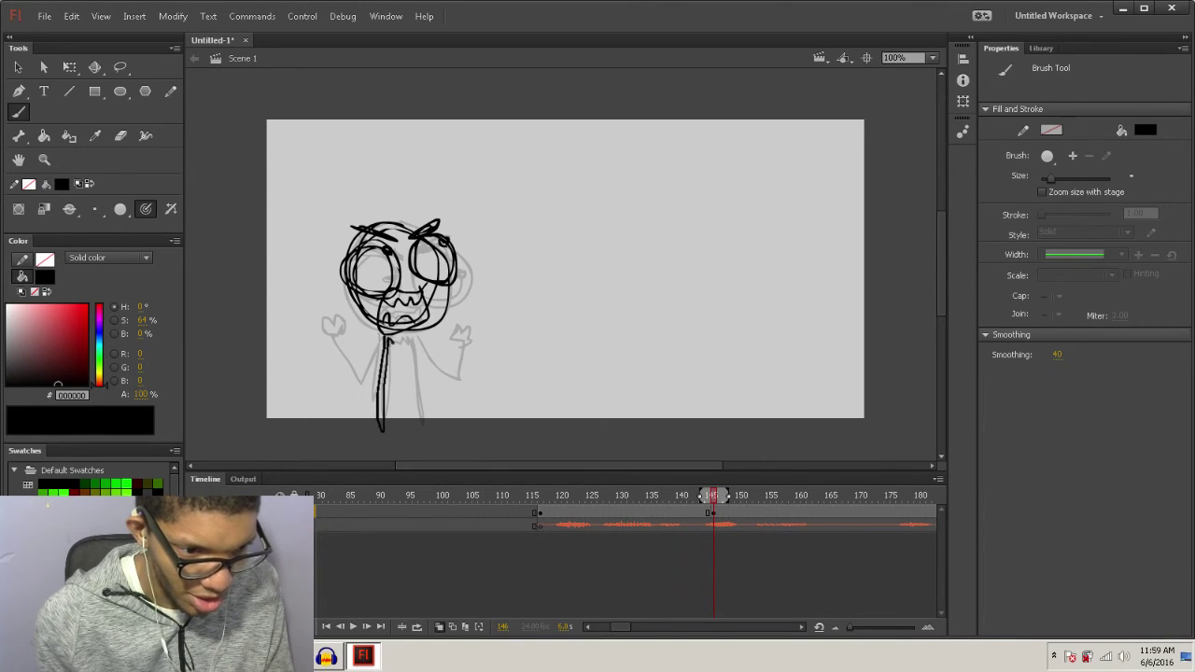
mouse_move(409, 345)
left_mouse_down()
mouse_move(364, 381)
mouse_move(327, 306)
left_mouse_up()
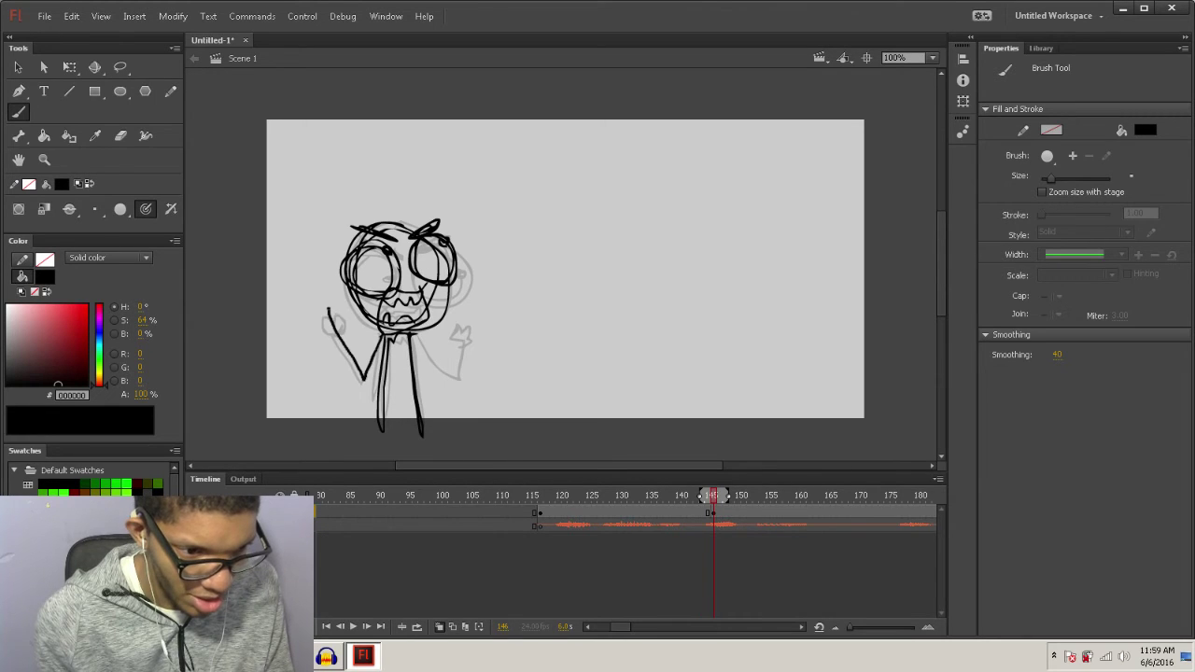
key("ctrl+z")
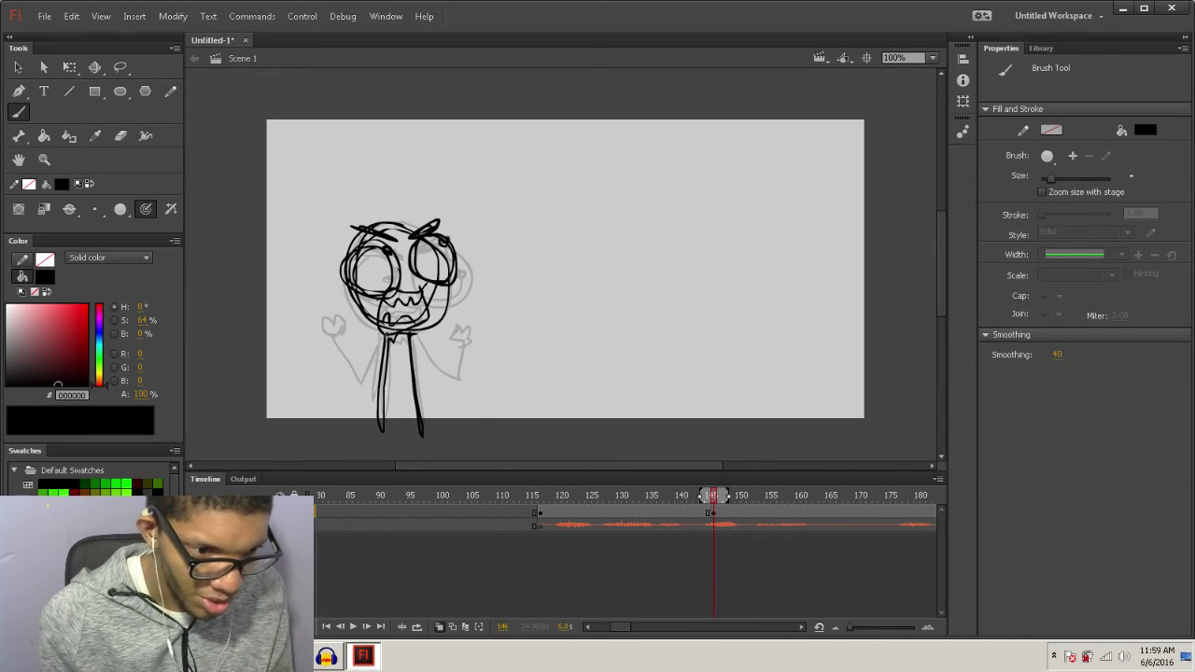
left_click_drag(383, 336, 317, 355)
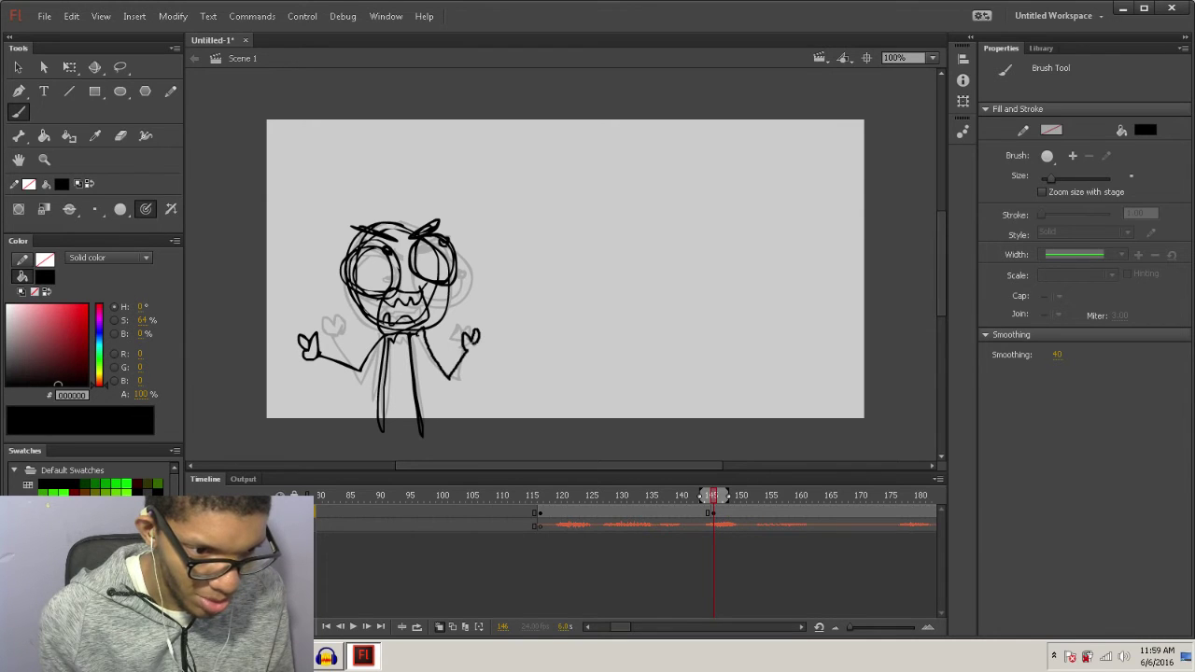
Scrub through the sound to frame 177 and insert a blank keyframe there on the drawing layer.
mouse_move(717, 495)
left_mouse_down()
mouse_move(611, 490)
mouse_move(738, 499)
left_mouse_up()
left_click(898, 514)
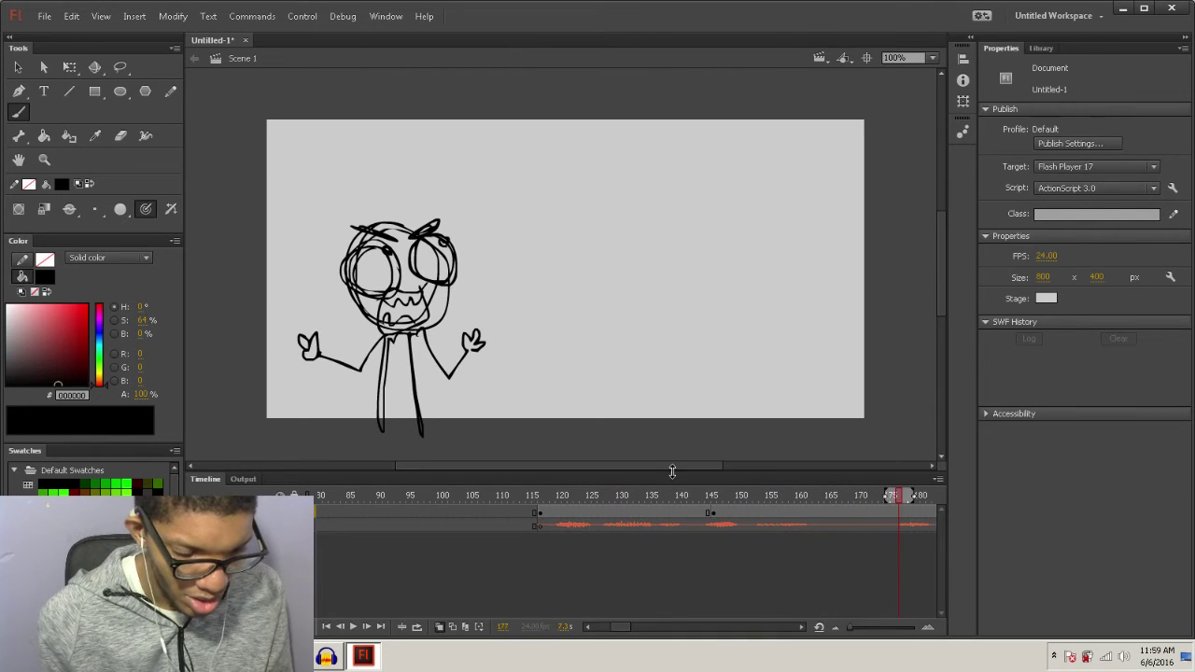
key("F7")
Draw a large close-up of the angry character at frame 177, with slanted eyebrows, bared teeth, shoulders and a raised hand.
left_click_drag(496, 158, 530, 167)
mouse_move(603, 200)
left_mouse_down()
mouse_move(609, 333)
mouse_move(523, 375)
mouse_move(502, 157)
left_mouse_up()
mouse_move(475, 211)
left_mouse_down()
mouse_move(487, 317)
mouse_move(456, 201)
mouse_move(536, 314)
mouse_move(453, 203)
left_mouse_up()
mouse_move(627, 230)
left_mouse_down()
mouse_move(632, 321)
mouse_move(608, 227)
left_mouse_up()
left_click_drag(633, 286, 636, 295)
mouse_move(481, 175)
left_mouse_down()
mouse_move(558, 263)
mouse_move(611, 199)
mouse_move(643, 184)
left_mouse_up()
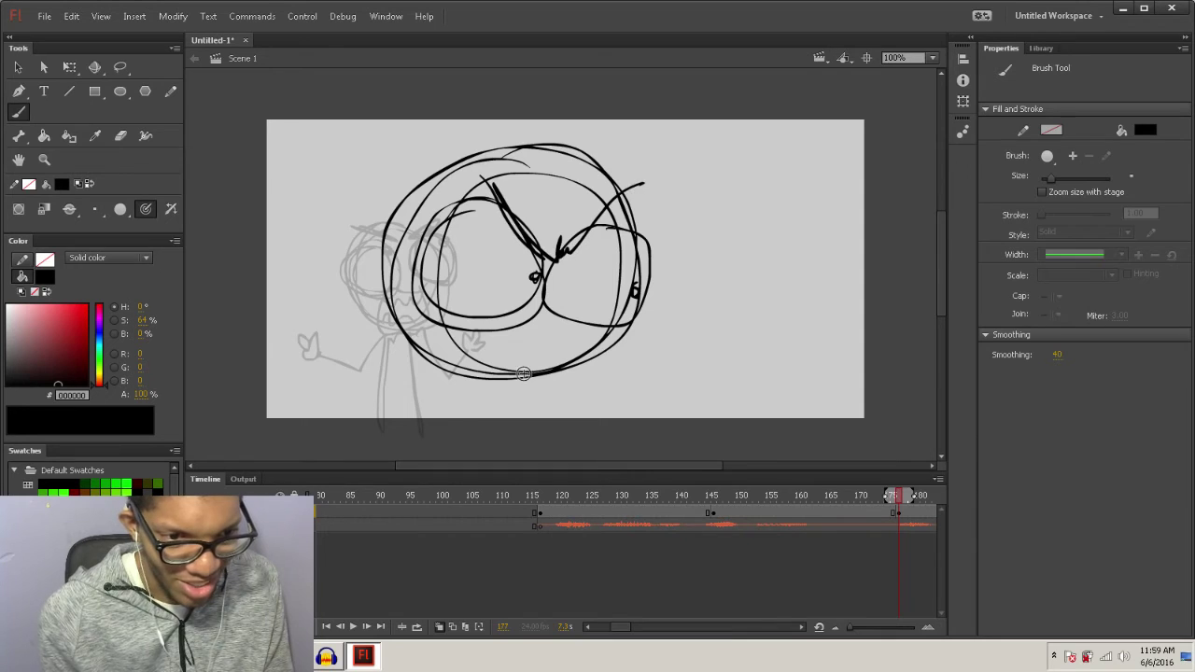
mouse_move(566, 325)
left_mouse_down()
mouse_move(448, 378)
mouse_move(560, 348)
mouse_move(469, 347)
mouse_move(394, 437)
mouse_move(434, 355)
mouse_move(457, 442)
mouse_move(483, 375)
mouse_move(377, 436)
mouse_move(367, 460)
left_mouse_up()
mouse_move(537, 376)
left_mouse_down()
mouse_move(560, 437)
mouse_move(640, 368)
mouse_move(625, 351)
mouse_move(673, 349)
mouse_move(641, 369)
left_mouse_up()
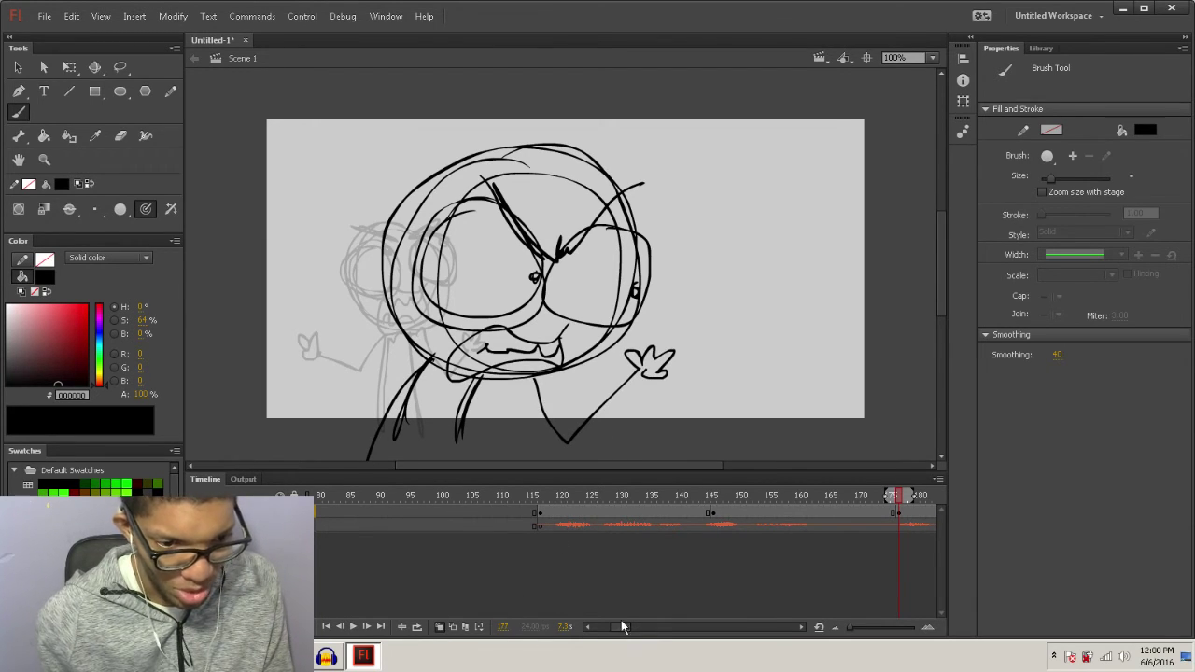
Scrub through the sound to frame 229 and insert a blank keyframe there on the drawing layer.
left_click_drag(622, 626, 642, 627)
mouse_move(569, 503)
left_mouse_down()
mouse_move(516, 500)
mouse_move(649, 517)
left_mouse_up()
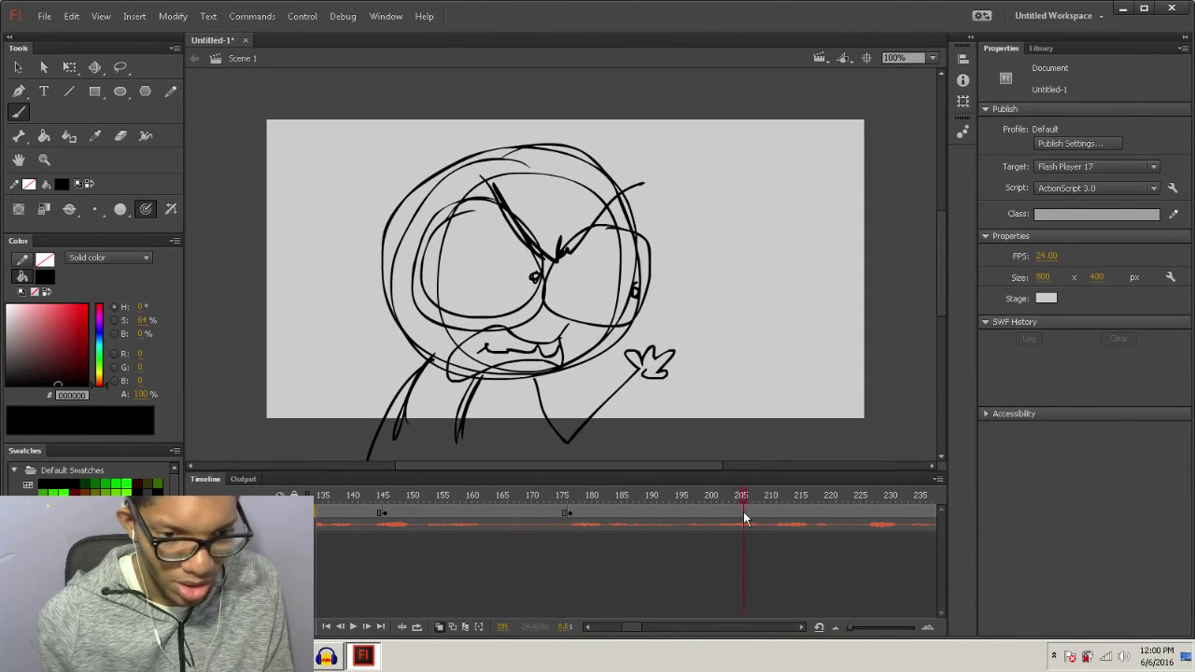
key("F7")
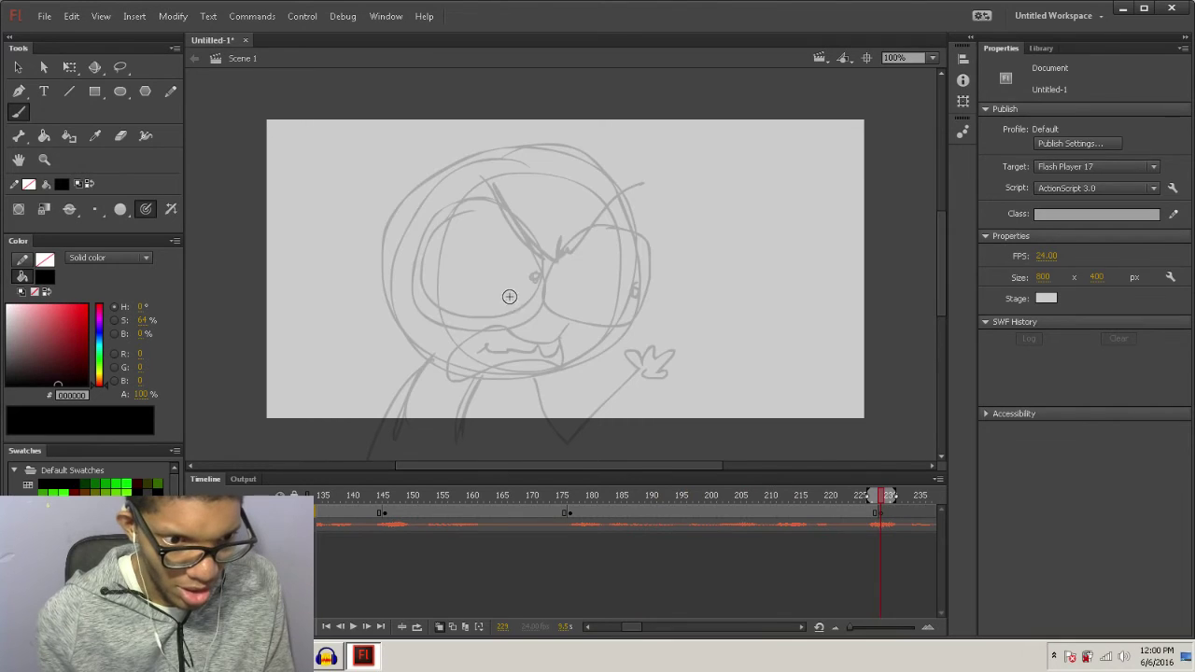
Draw a huge head with big round eyes, tiny pupils and thick angry eyebrows at frame 229.
mouse_move(556, 180)
left_mouse_down()
mouse_move(519, 184)
mouse_move(701, 293)
mouse_move(710, 402)
mouse_move(480, 186)
left_mouse_up()
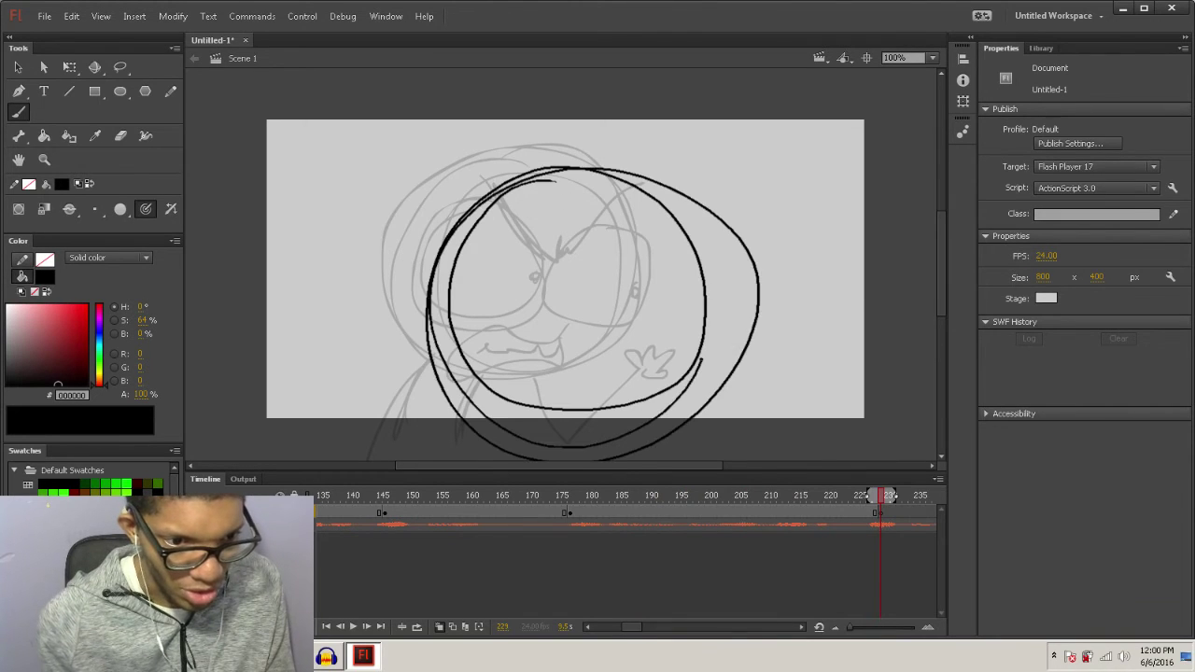
mouse_move(552, 220)
left_mouse_down()
mouse_move(467, 215)
mouse_move(546, 261)
mouse_move(560, 182)
mouse_move(586, 224)
left_mouse_up()
mouse_move(672, 196)
left_mouse_down()
mouse_move(626, 264)
mouse_move(665, 192)
left_mouse_up()
mouse_move(632, 287)
left_mouse_down()
mouse_move(653, 195)
mouse_move(629, 220)
left_mouse_up()
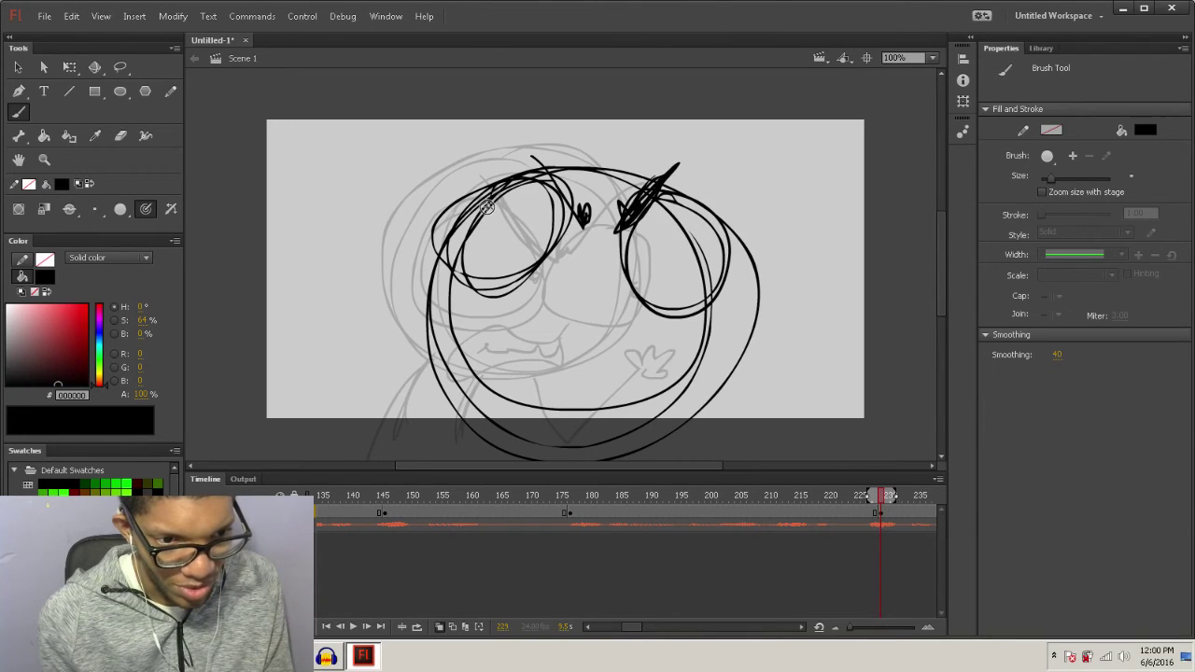
left_click_drag(486, 206, 484, 212)
left_click_drag(721, 226, 715, 235)
Add a wide-open screaming mouth with jagged teeth and a tongue, plus short shoulder lines, to the frame 229 close-up.
mouse_move(622, 295)
left_mouse_down()
mouse_move(545, 283)
mouse_move(480, 403)
left_mouse_up()
left_click_drag(611, 294, 630, 420)
mouse_move(607, 297)
left_mouse_down()
mouse_move(607, 326)
mouse_move(606, 299)
mouse_move(538, 324)
mouse_move(507, 303)
mouse_move(480, 373)
mouse_move(520, 407)
mouse_move(606, 412)
left_mouse_up()
left_click_drag(505, 383, 578, 402)
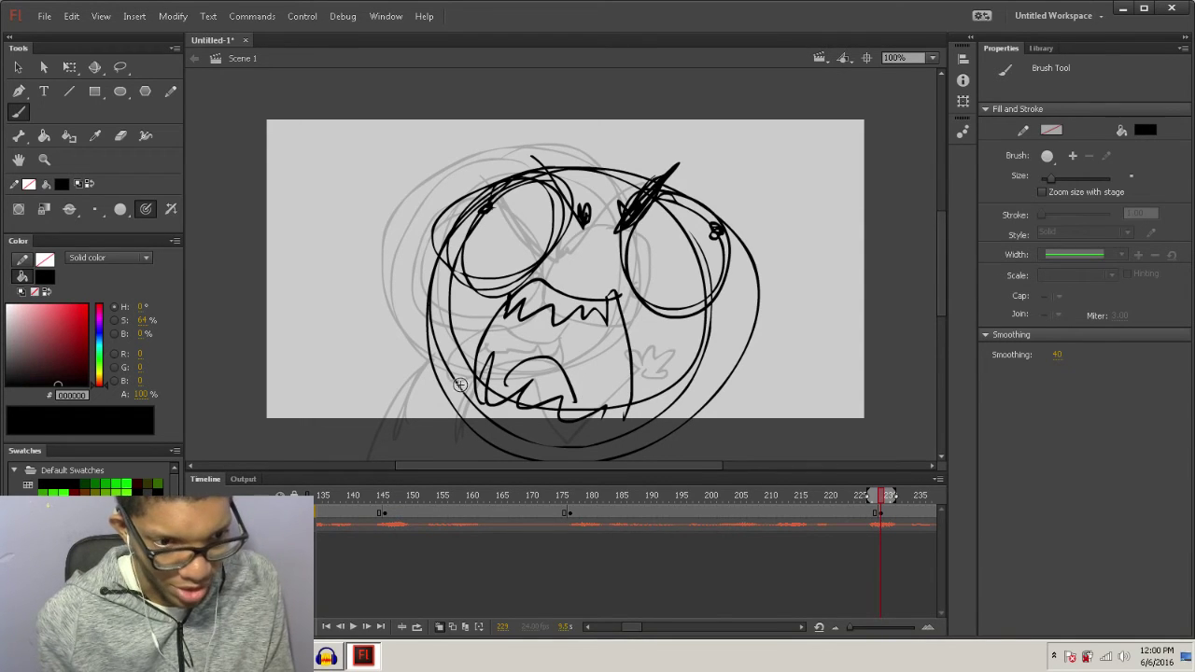
left_click_drag(466, 382, 411, 457)
left_click_drag(660, 434, 653, 406)
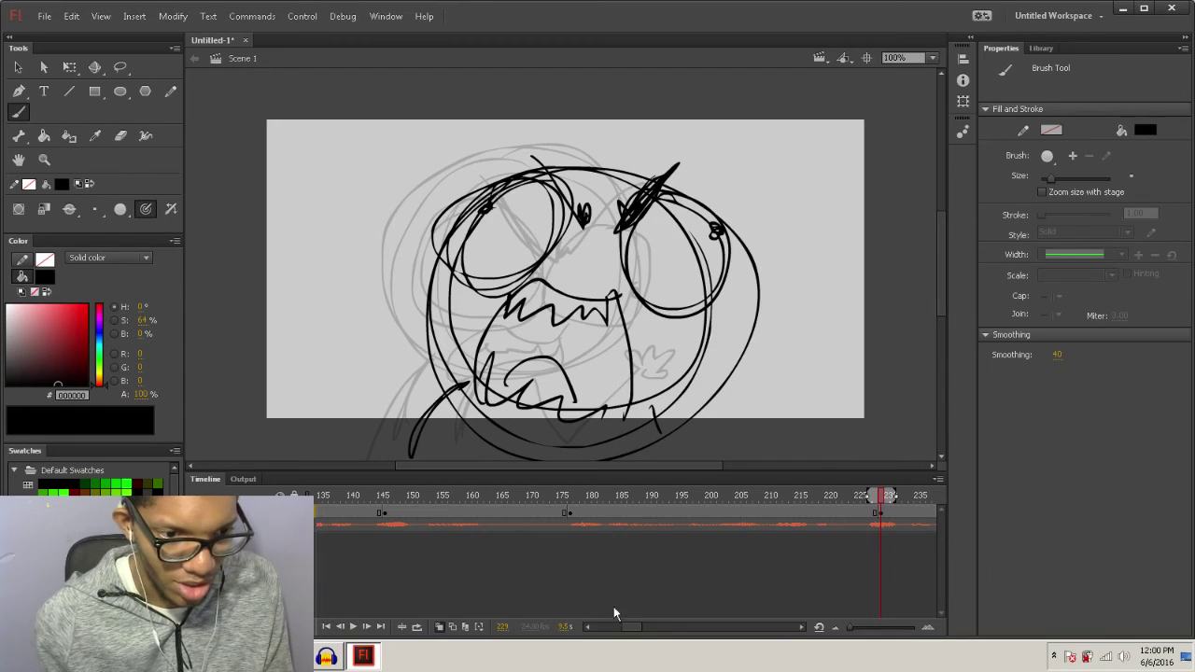
Scrub through the rest of the speech to frame 299 and insert a blank keyframe there on the drawing layer.
left_click_drag(626, 639, 630, 638)
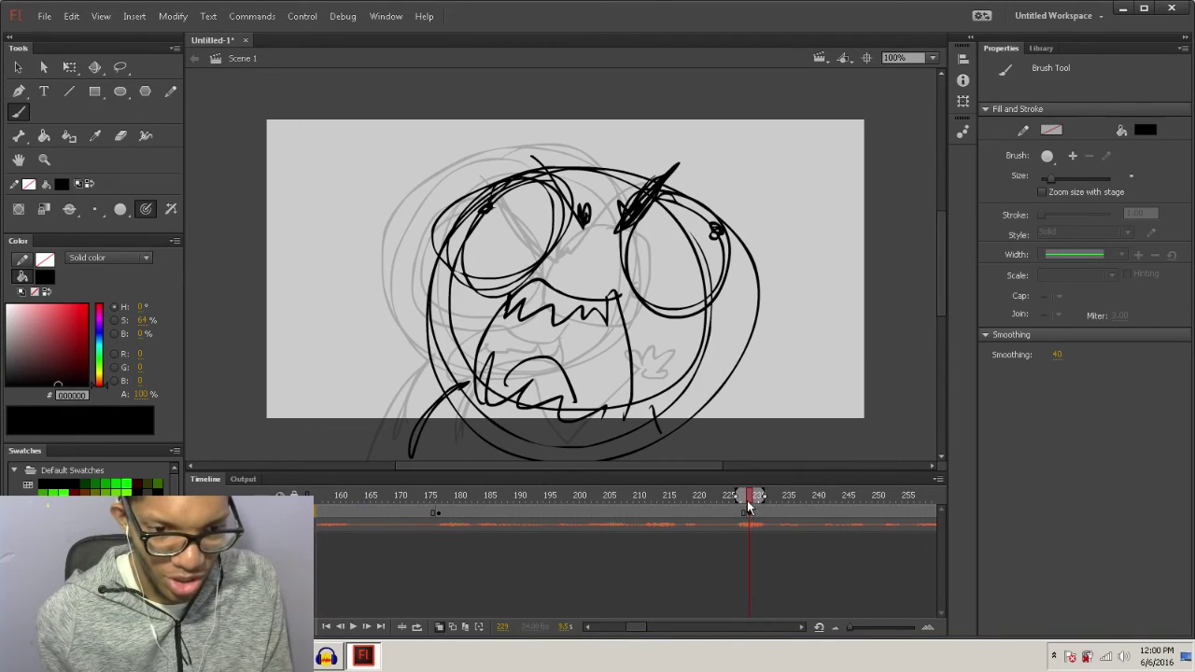
mouse_move(748, 507)
left_mouse_down()
mouse_move(725, 507)
mouse_move(976, 522)
mouse_move(436, 512)
left_mouse_up()
left_click_drag(506, 519, 639, 532)
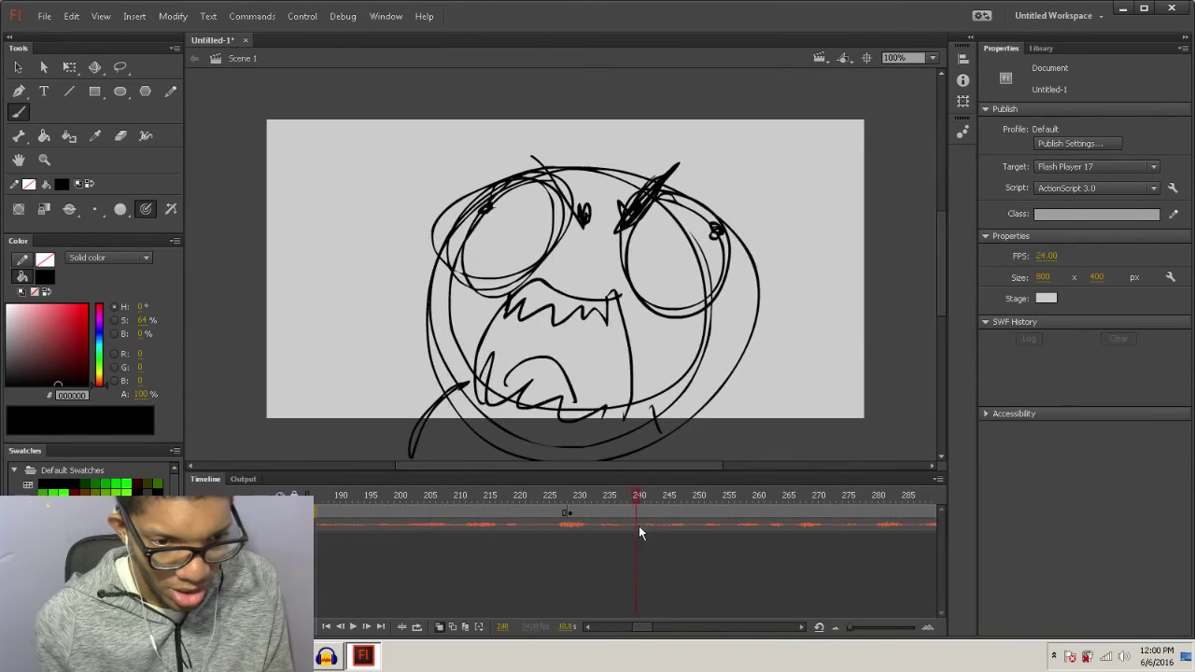
left_click_drag(934, 514, 571, 521)
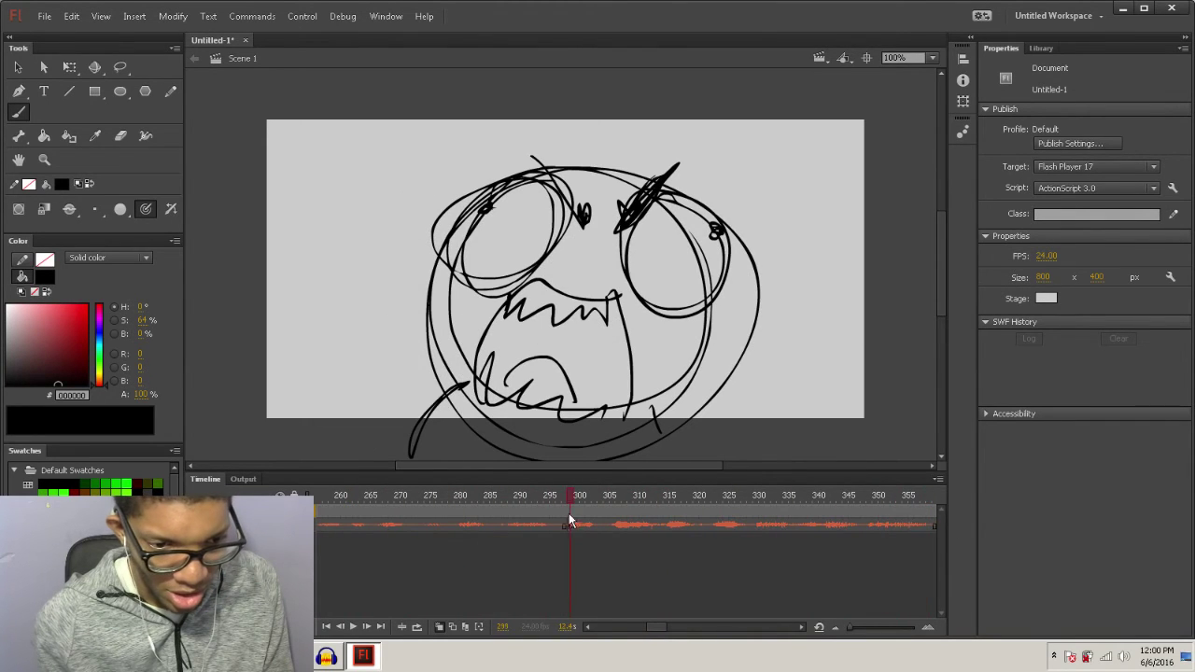
left_click(567, 520)
key("comma")
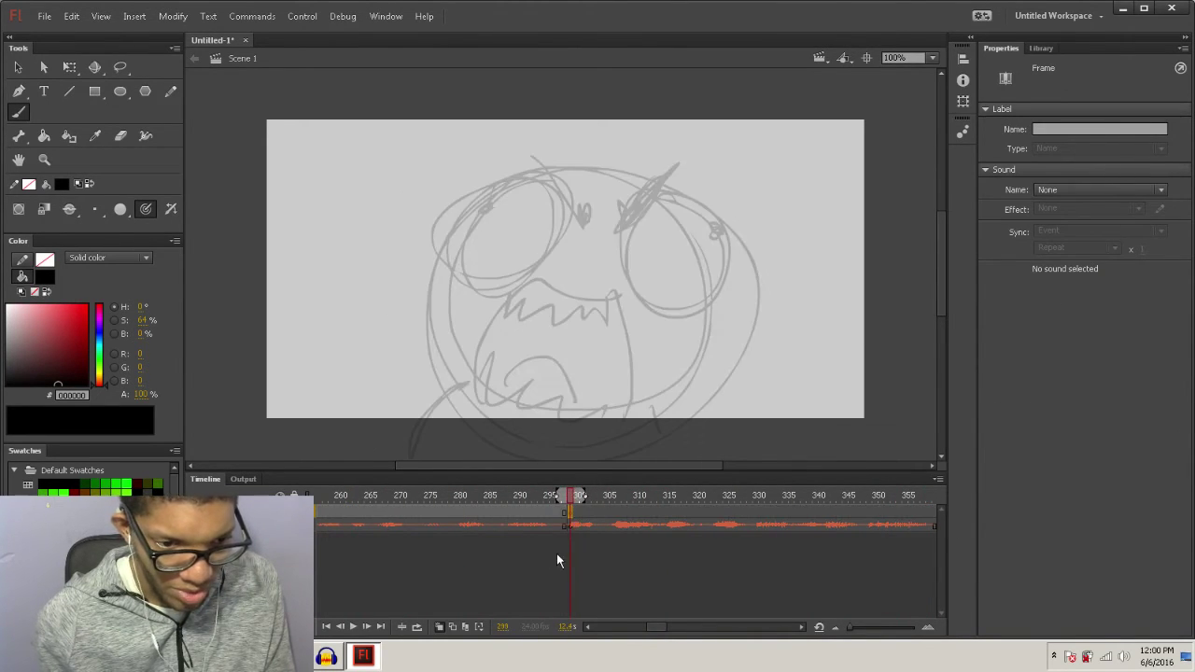
Draw a smaller angry head with large eyes and slanted eyebrows on the left side of the stage at frame 299.
mouse_move(355, 208)
left_mouse_down()
mouse_move(320, 333)
mouse_move(311, 299)
mouse_move(328, 285)
mouse_move(322, 313)
mouse_move(362, 272)
left_mouse_up()
mouse_move(322, 230)
left_mouse_down()
mouse_move(415, 282)
mouse_move(407, 310)
left_mouse_up()
mouse_move(415, 231)
left_mouse_down()
mouse_move(394, 262)
mouse_move(415, 232)
left_mouse_up()
mouse_move(366, 335)
left_mouse_down()
mouse_move(324, 345)
mouse_move(313, 422)
left_mouse_up()
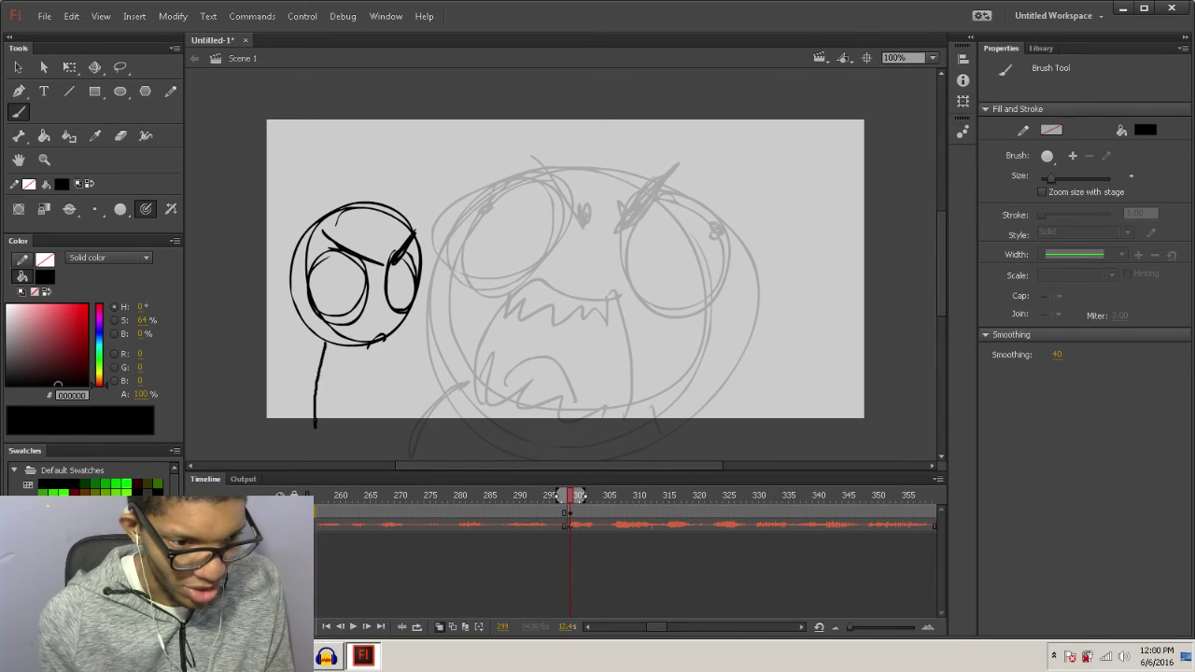
left_click_drag(325, 343, 309, 435)
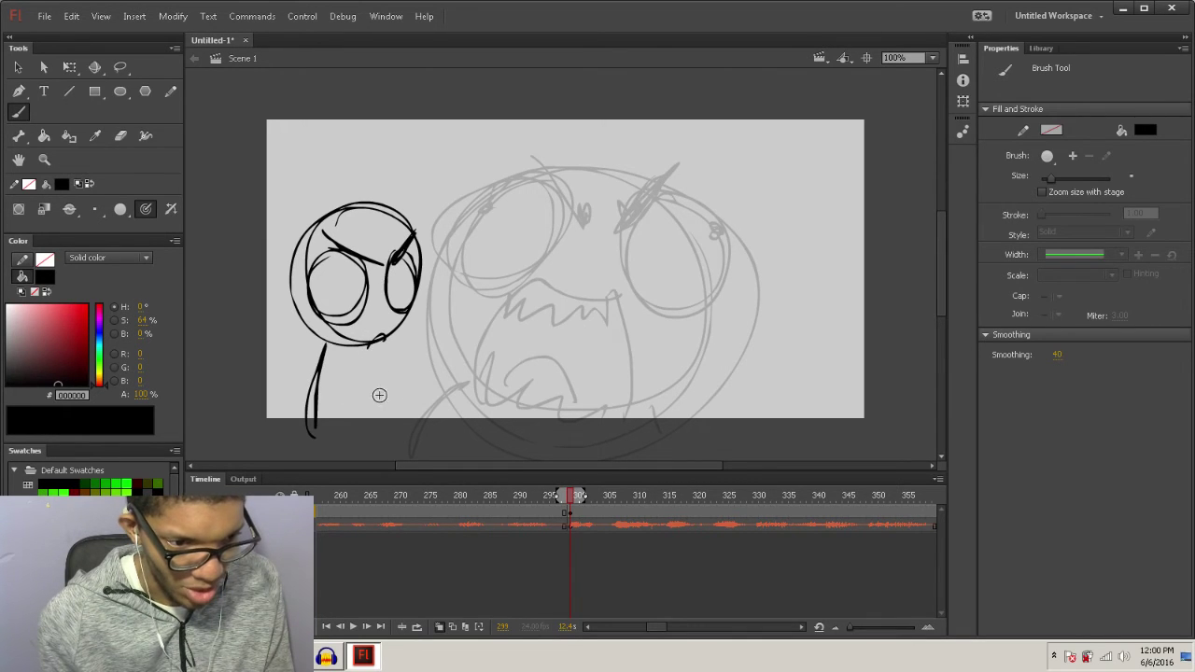
key("ctrl+z")
key("ctrl+z")
key("ctrl+z")
Give the angry character at frame 299 a large downturned frown, a body and two hanging arms.
left_click_drag(334, 346, 418, 354)
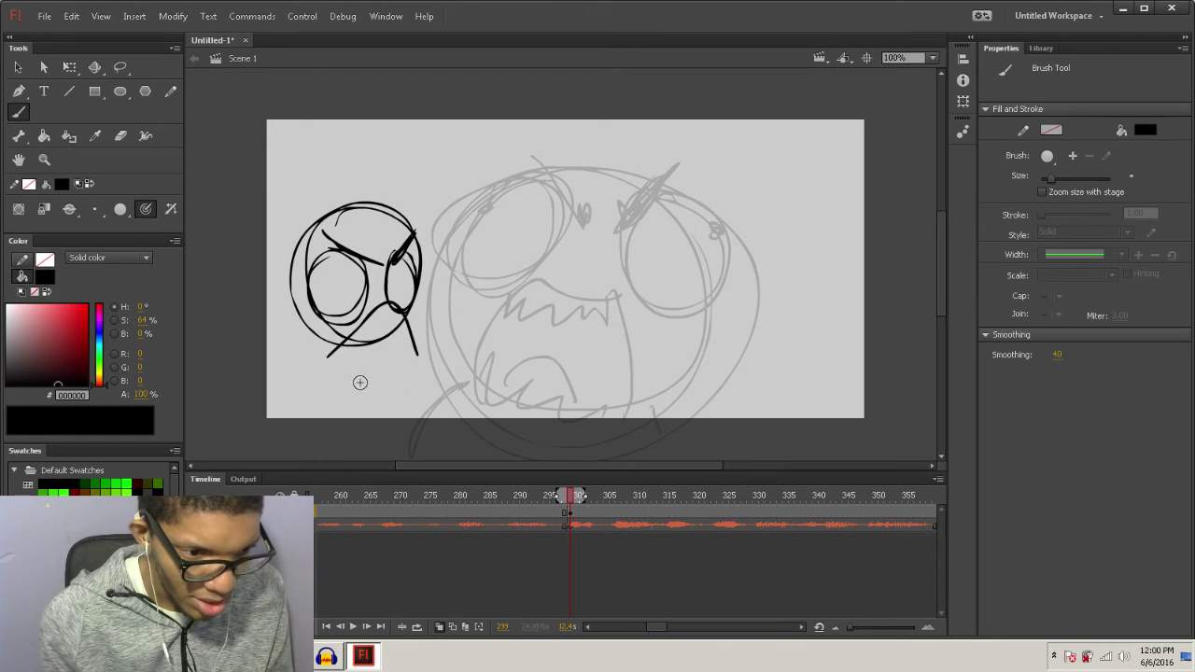
left_click_drag(329, 338, 297, 448)
key("ctrl+z")
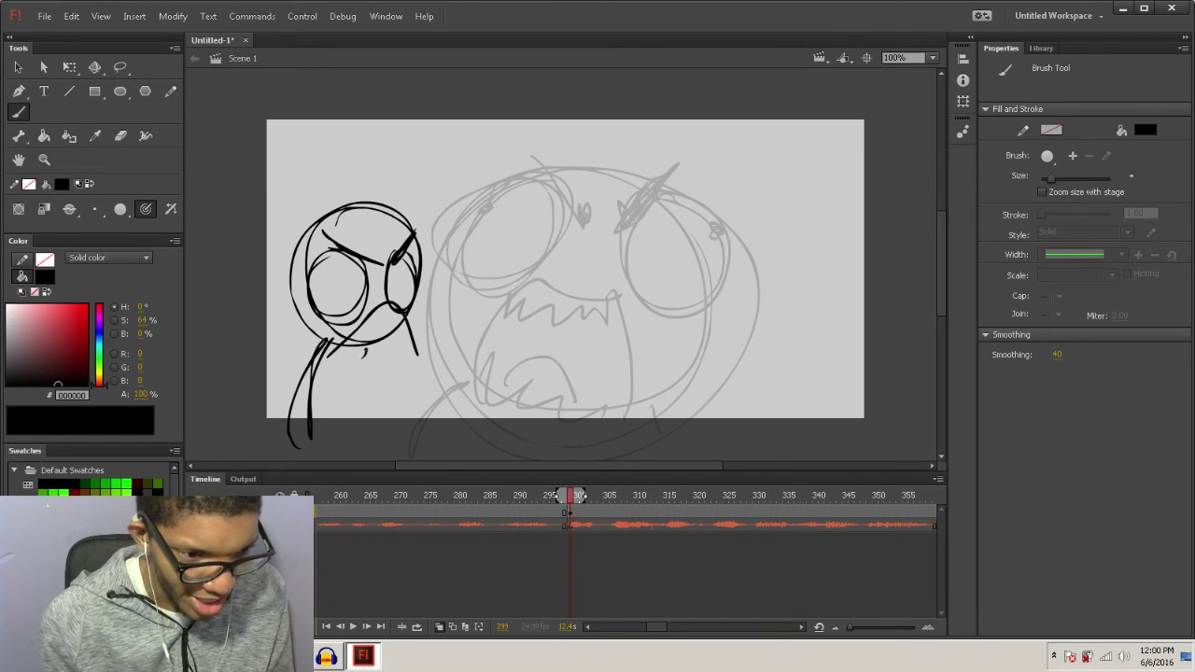
left_click_drag(366, 343, 375, 446)
left_click_drag(322, 345, 295, 431)
left_click_drag(370, 351, 398, 435)
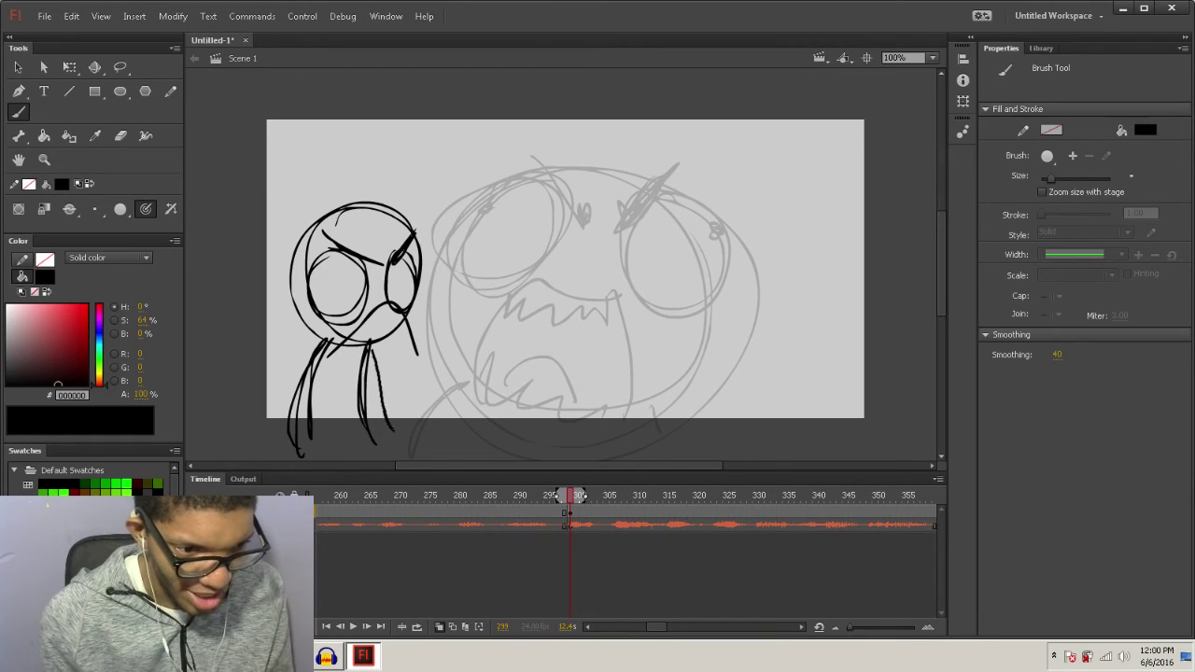
Draw a cat-like head with pointed ears, squeezed-shut eyes and a small nose on the right side of the stage.
mouse_move(763, 289)
left_mouse_down()
mouse_move(682, 374)
mouse_move(792, 318)
mouse_move(681, 355)
mouse_move(803, 344)
mouse_move(687, 340)
left_mouse_up()
mouse_move(771, 330)
left_mouse_down()
mouse_move(771, 347)
mouse_move(810, 285)
mouse_move(801, 326)
left_mouse_up()
left_click(723, 350)
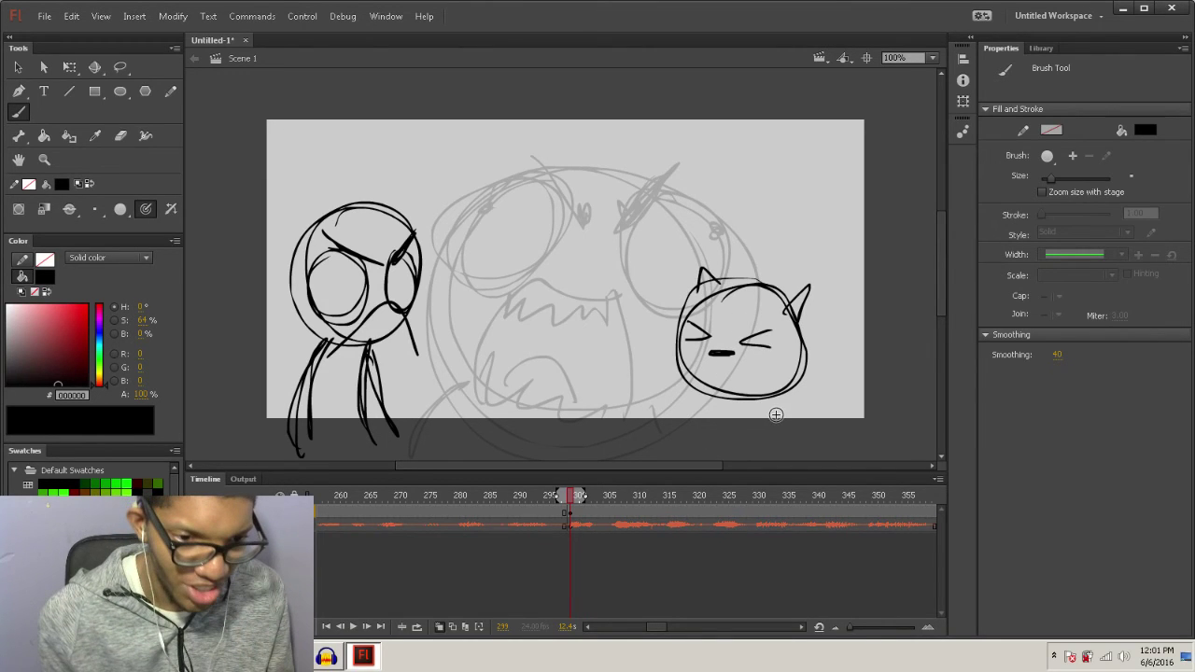
Add the cat's body and paws below its head and a grinning open mouth on its face.
left_click_drag(775, 414, 771, 427)
left_click_drag(702, 390, 637, 422)
left_click_drag(737, 403, 718, 437)
left_click_drag(705, 392, 628, 437)
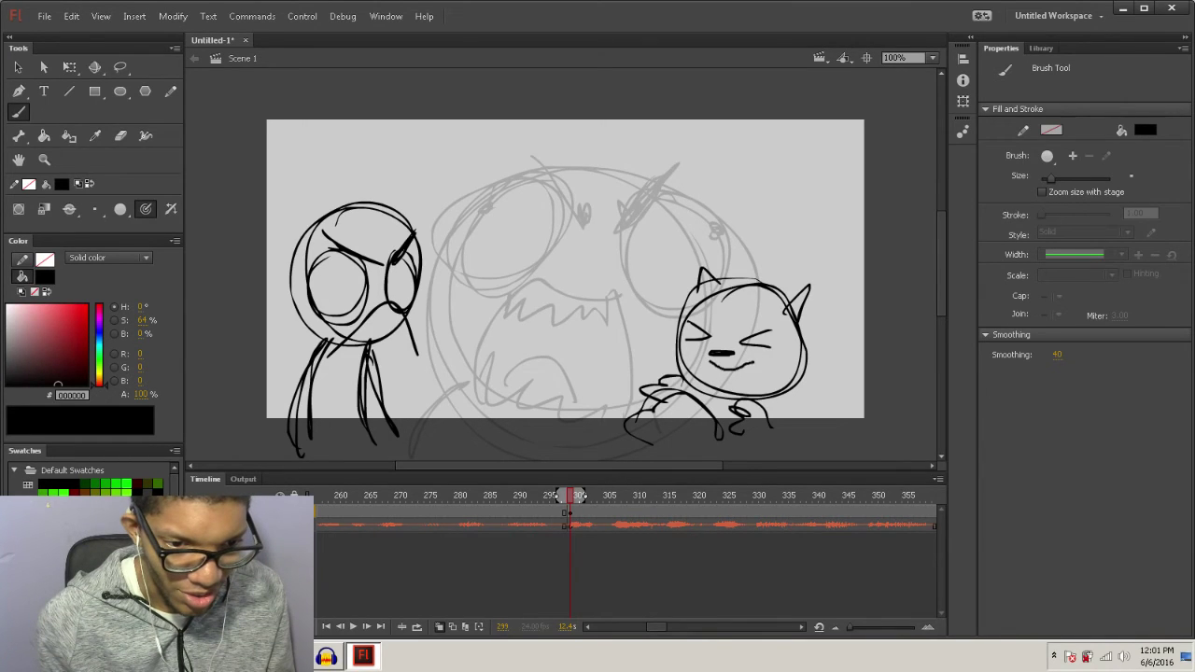
left_click_drag(781, 358, 725, 394)
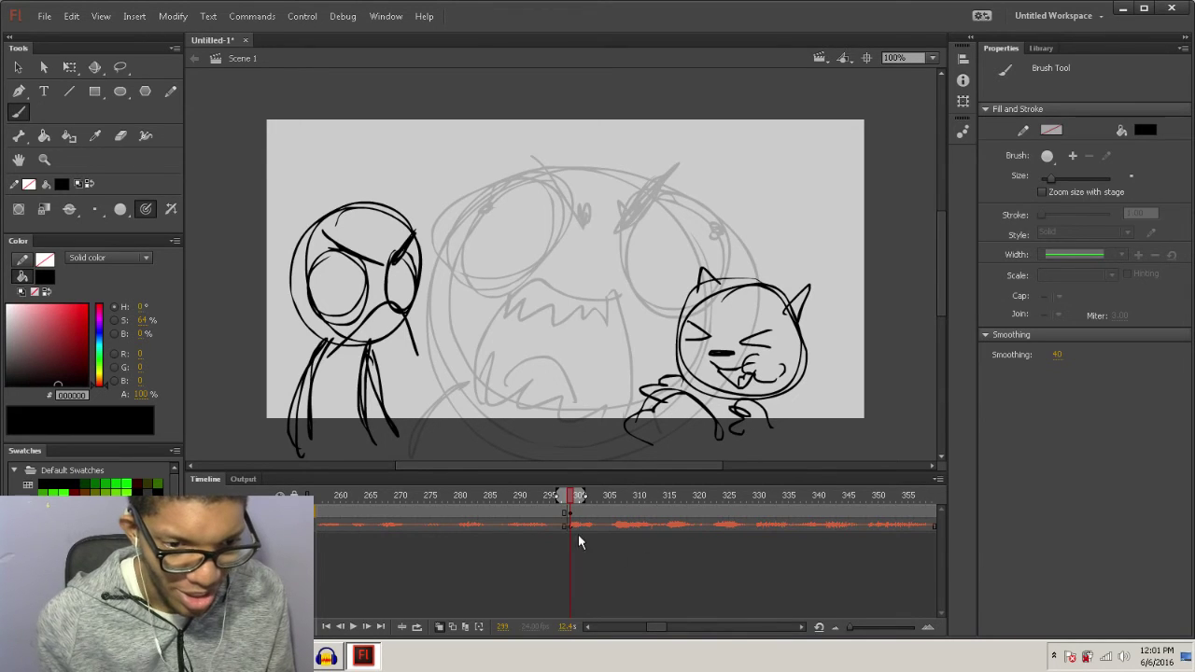
Insert a blank keyframe at frame 344 and redraw the cat there with bulging eyes, a wide-open mouth and raised arms.
mouse_move(577, 510)
left_mouse_down()
mouse_move(495, 504)
mouse_move(625, 507)
left_mouse_up()
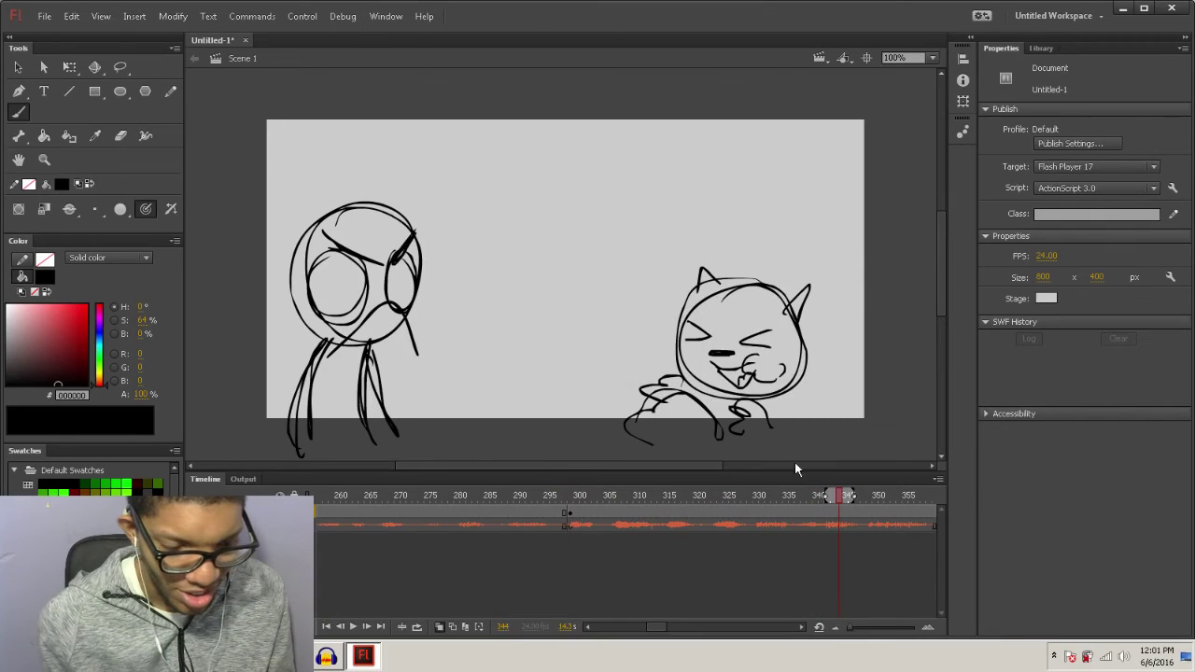
key("F7")
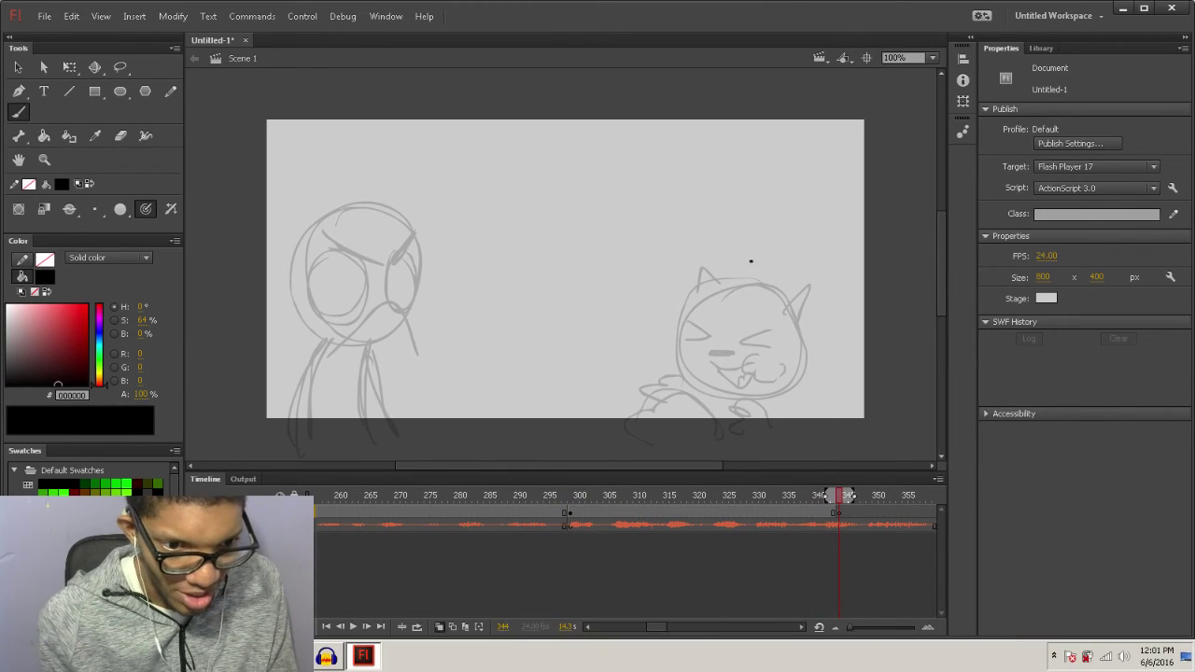
mouse_move(750, 261)
left_mouse_down()
mouse_move(803, 328)
mouse_move(723, 284)
mouse_move(782, 308)
mouse_move(789, 285)
mouse_move(763, 318)
mouse_move(723, 258)
mouse_move(702, 286)
mouse_move(758, 247)
mouse_move(808, 269)
mouse_move(714, 371)
left_mouse_up()
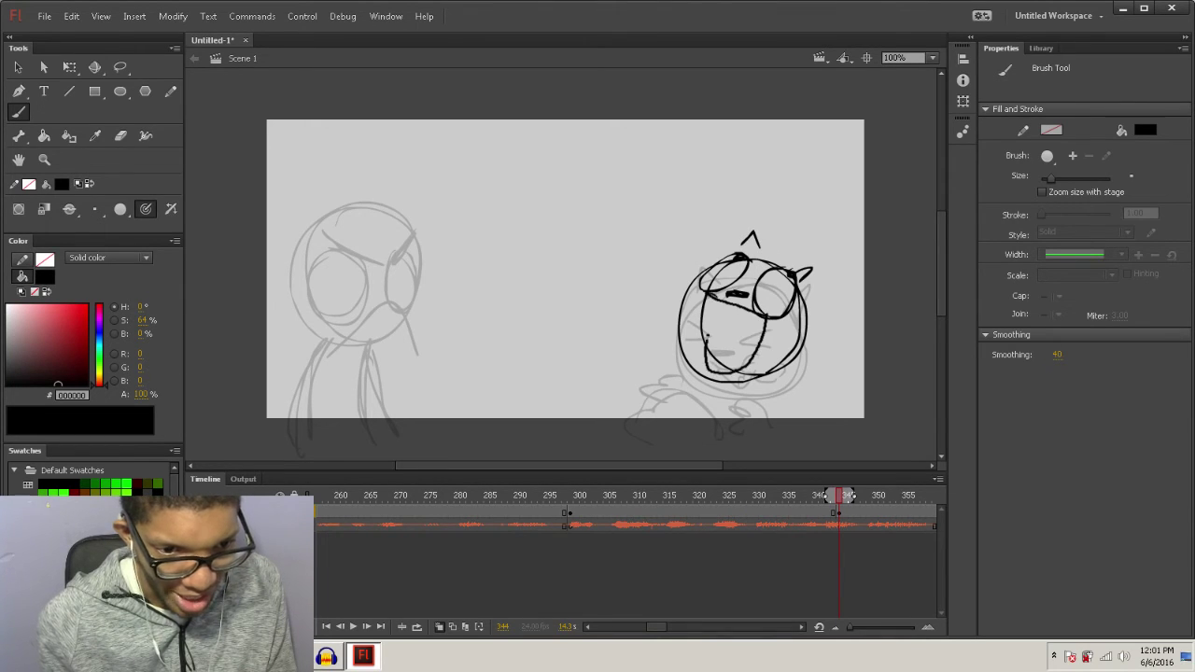
mouse_move(719, 299)
left_mouse_down()
mouse_move(727, 319)
mouse_move(773, 320)
left_mouse_up()
mouse_move(730, 361)
left_mouse_down()
mouse_move(747, 371)
mouse_move(843, 347)
mouse_move(773, 417)
left_mouse_up()
mouse_move(680, 353)
left_mouse_down()
mouse_move(663, 366)
mouse_move(685, 345)
mouse_move(661, 274)
left_mouse_up()
mouse_move(661, 275)
left_mouse_down()
mouse_move(648, 299)
mouse_move(672, 392)
mouse_move(723, 434)
left_mouse_up()
left_click_drag(637, 418, 719, 426)
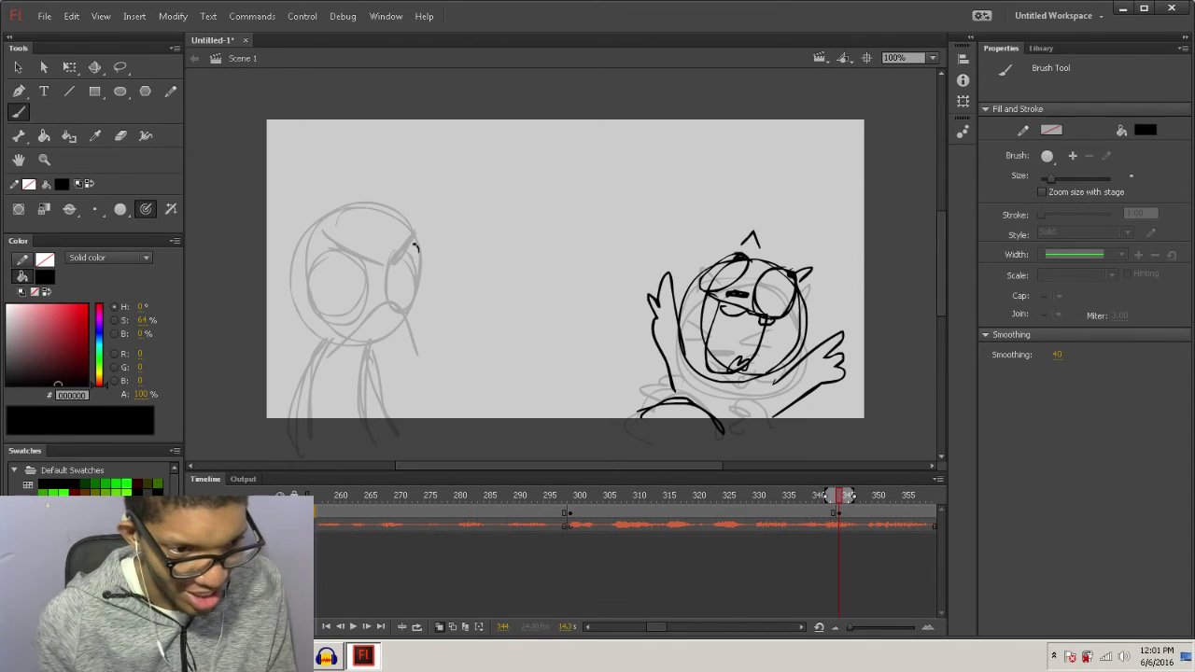
Redraw the other character at frame 344 with a lowered head, narrowed eyes and a hunched body.
mouse_move(417, 246)
left_mouse_down()
mouse_move(421, 335)
mouse_move(328, 280)
mouse_move(440, 271)
mouse_move(373, 360)
left_mouse_up()
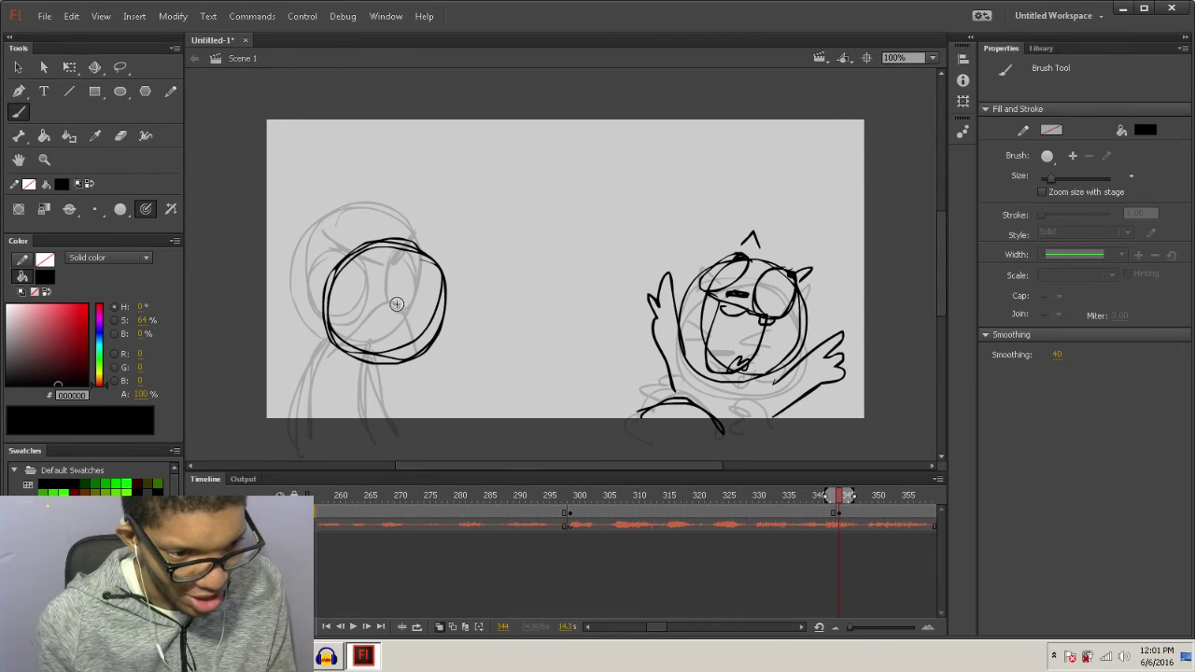
mouse_move(332, 323)
left_mouse_down()
mouse_move(373, 312)
mouse_move(329, 336)
mouse_move(405, 329)
mouse_move(414, 308)
mouse_move(452, 319)
mouse_move(471, 312)
mouse_move(407, 317)
mouse_move(476, 301)
mouse_move(399, 351)
mouse_move(422, 340)
mouse_move(401, 353)
mouse_move(374, 434)
left_mouse_up()
mouse_move(338, 331)
left_mouse_down()
mouse_move(291, 439)
mouse_move(295, 425)
left_mouse_up()
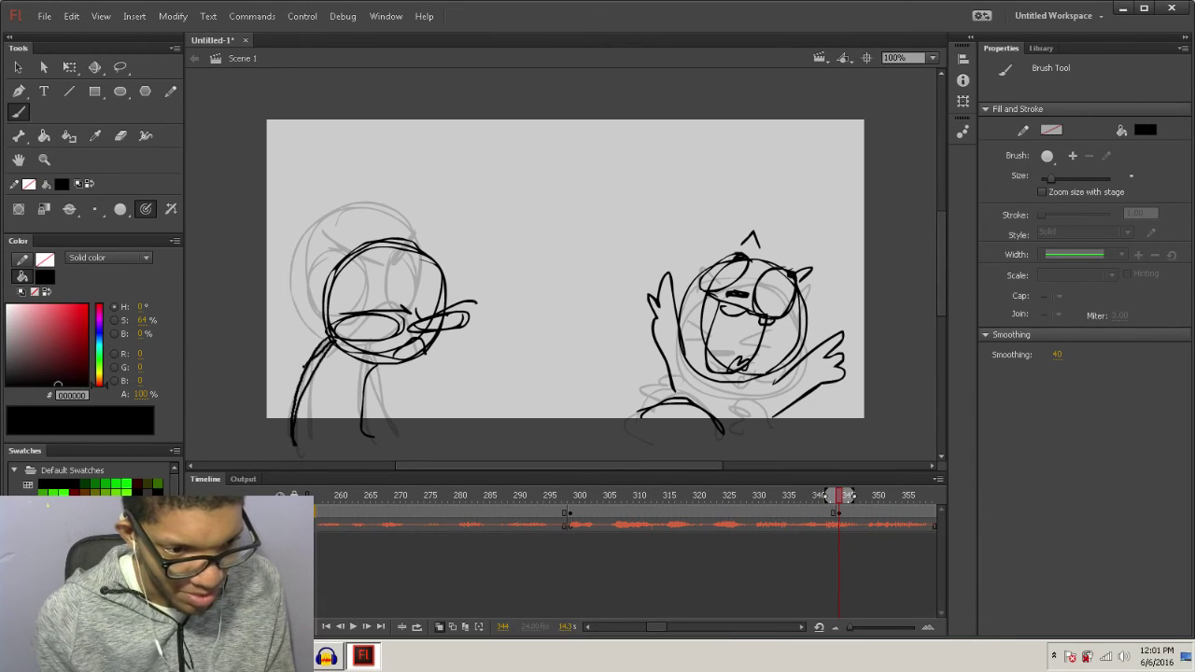
left_click_drag(306, 364, 279, 446)
left_click_drag(378, 358, 375, 427)
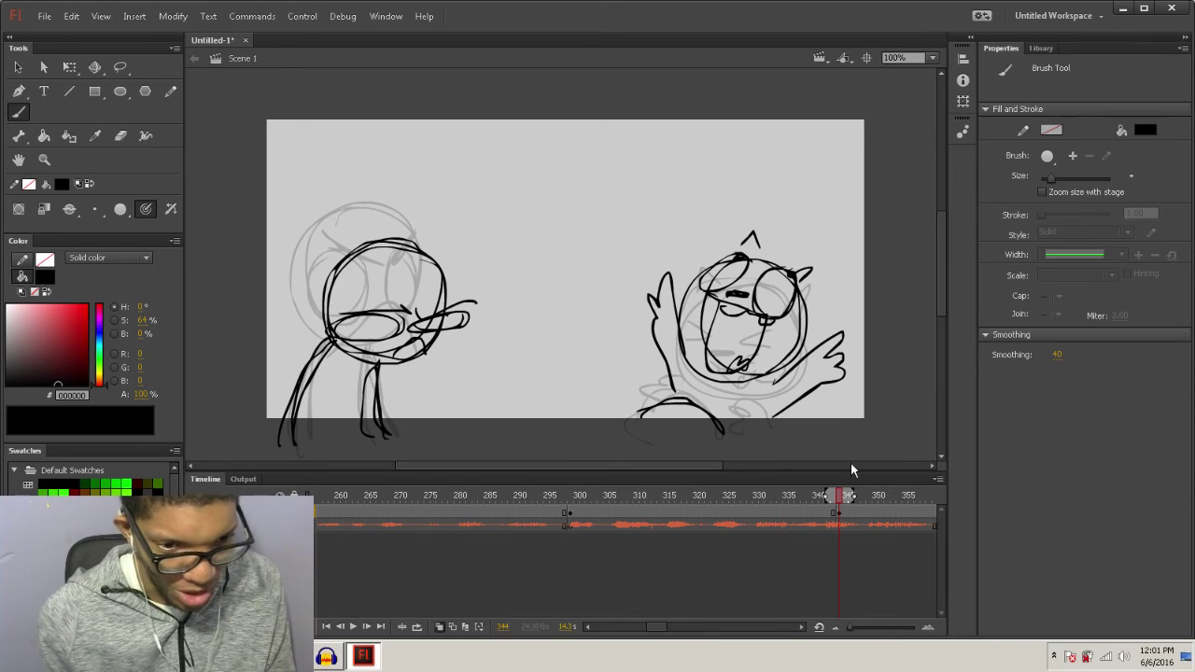
Scrub the timeline past the end of the 1.wav sound to frame 374.
left_click_drag(840, 512, 698, 504)
left_click_drag(808, 502, 649, 487)
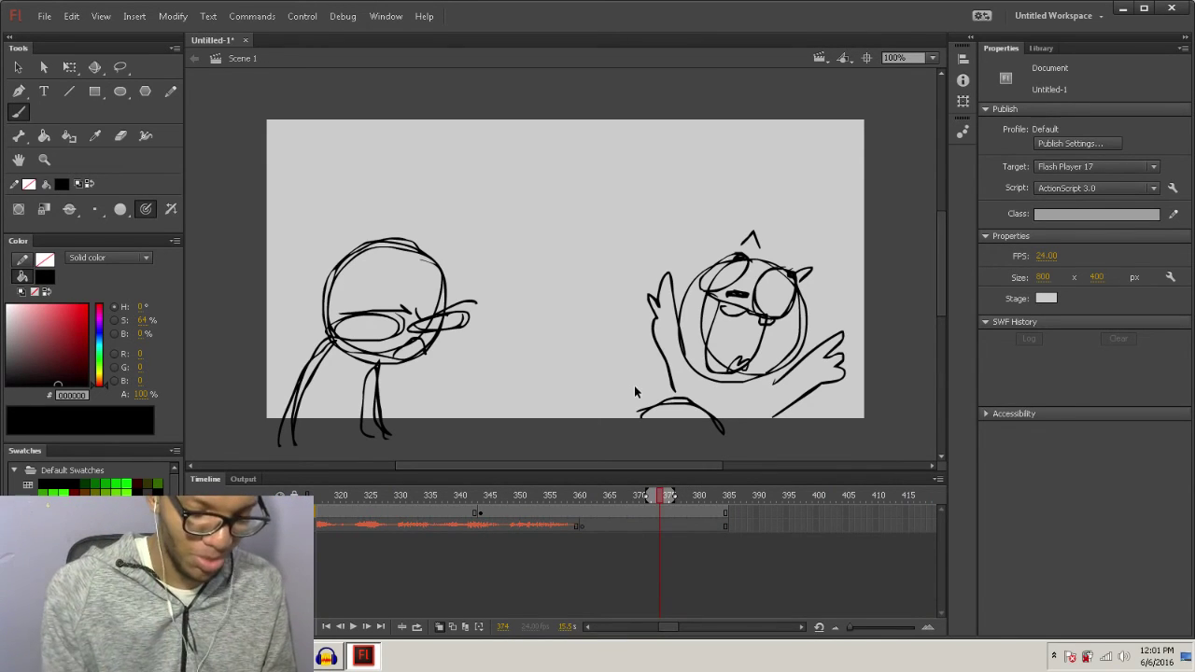
Test-play the scene as an SWF preview, and check the stream settings of the 1.wav sound on the timeline.
key("ctrl+Return")
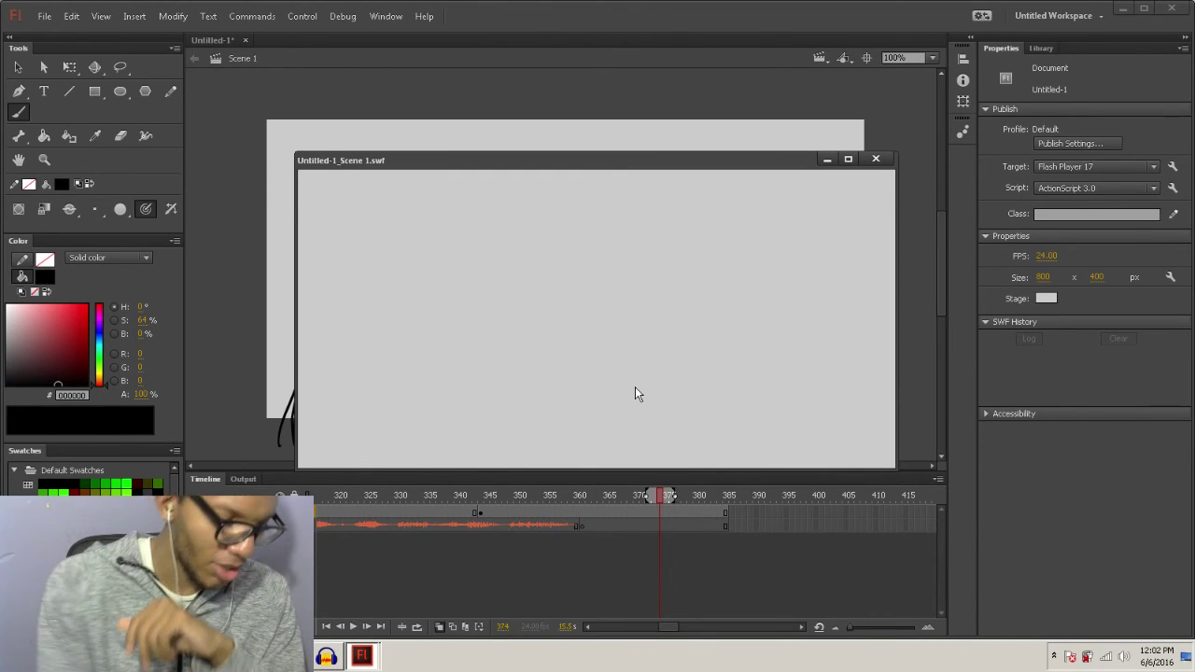
left_click(876, 159)
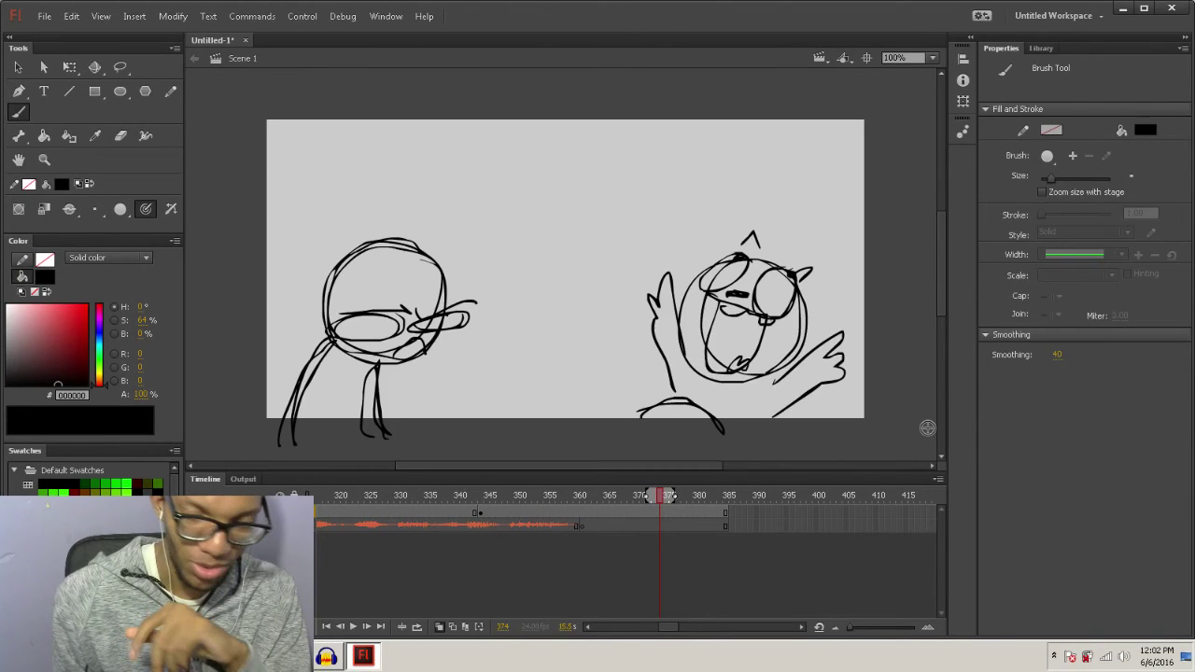
left_click(540, 526)
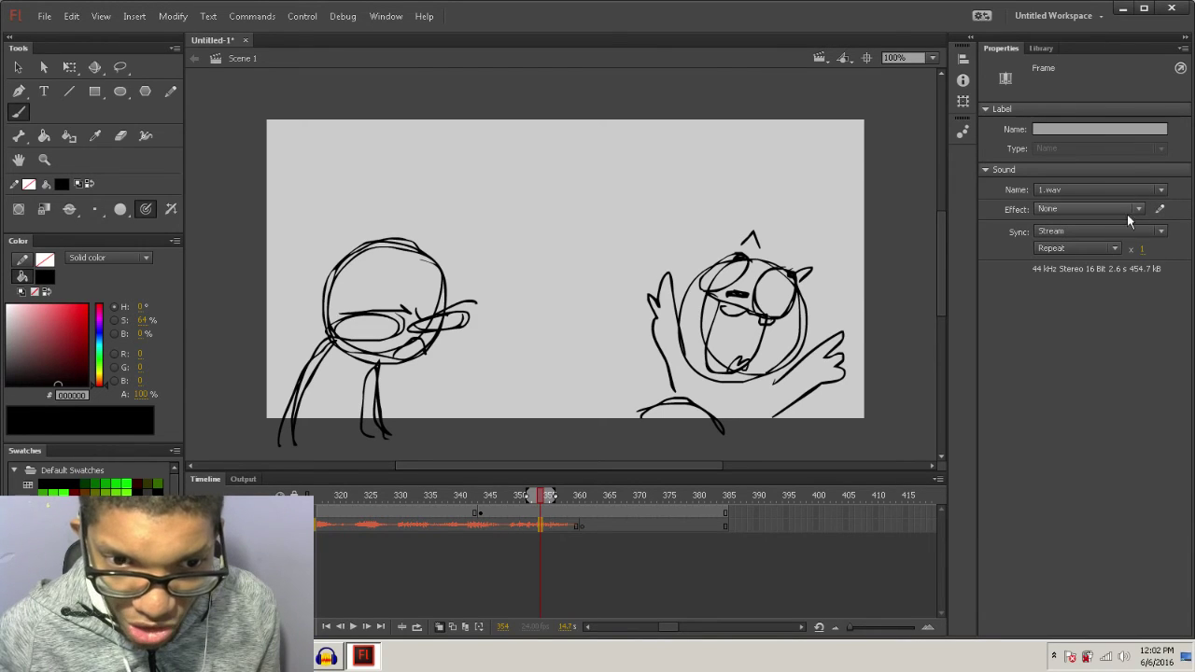
left_click(717, 565)
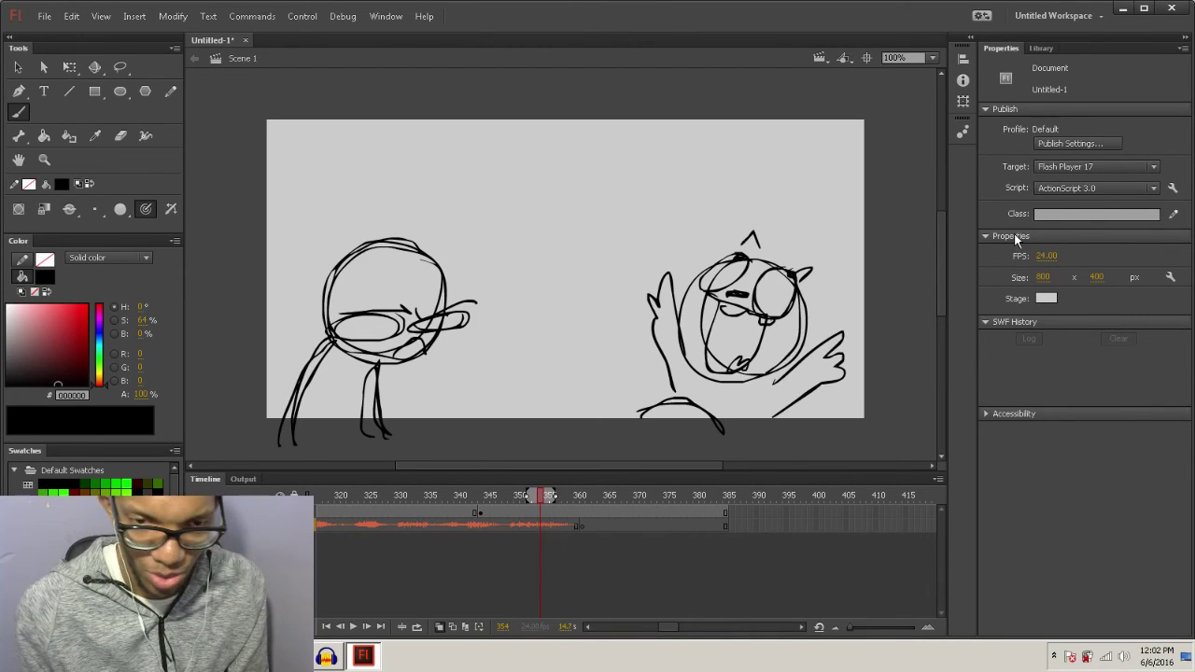
In the document's publish settings, set the audio stream compression to Speech with a 44kHz sample rate.
left_click(695, 546)
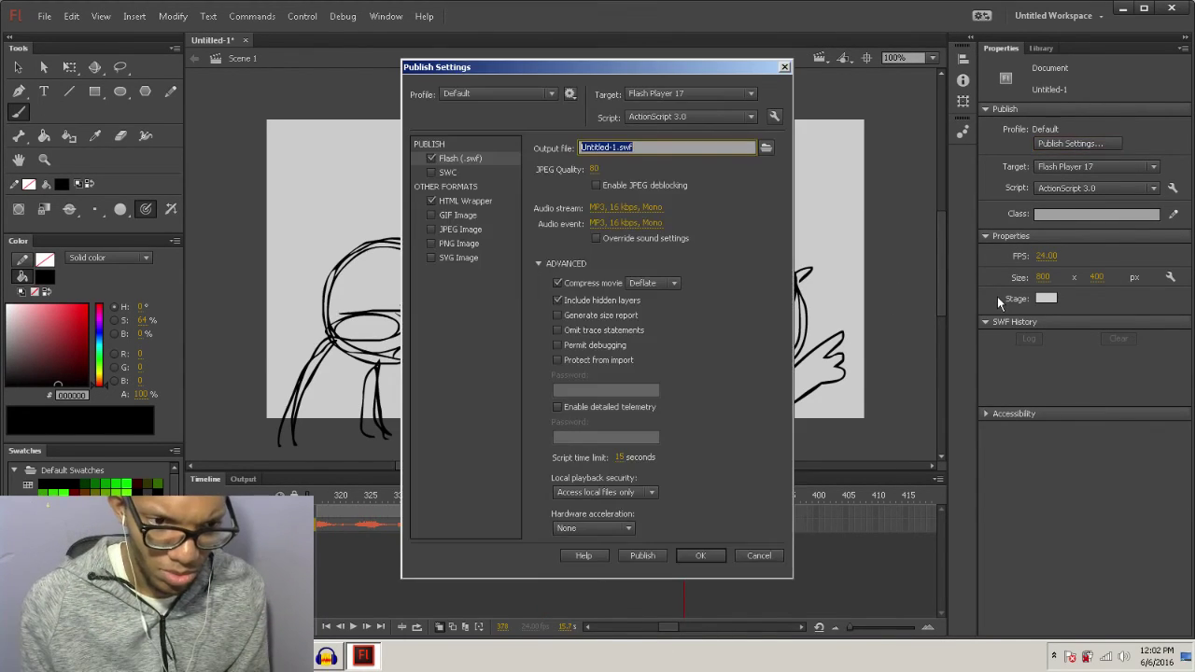
left_click(635, 209)
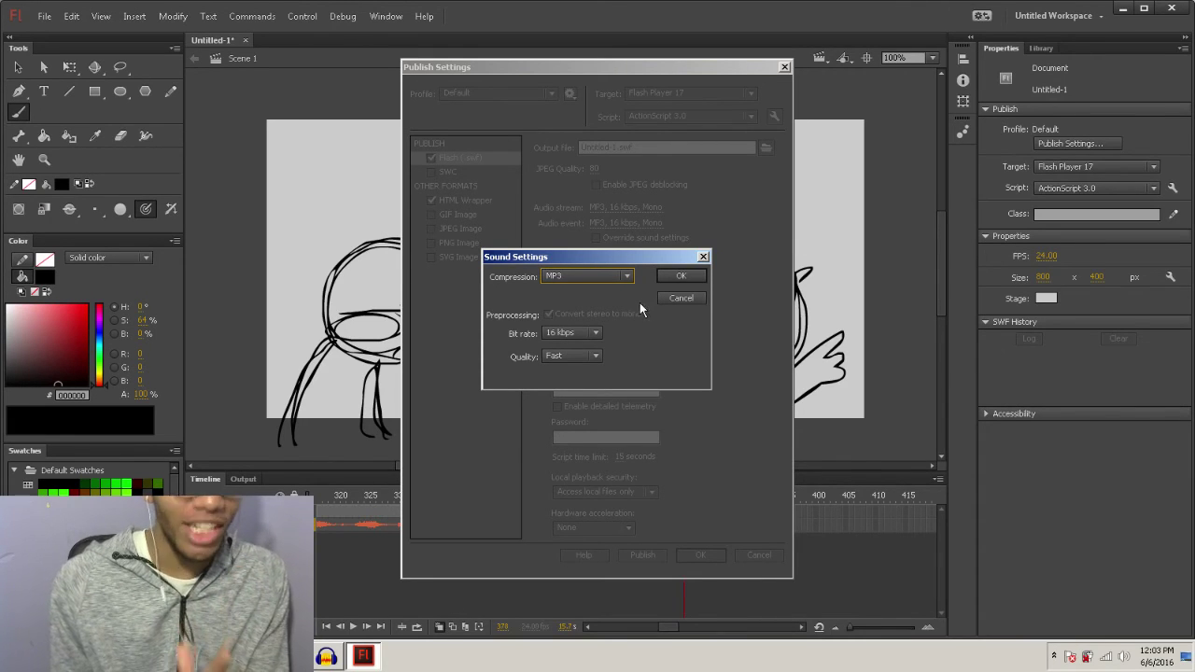
left_click(596, 276)
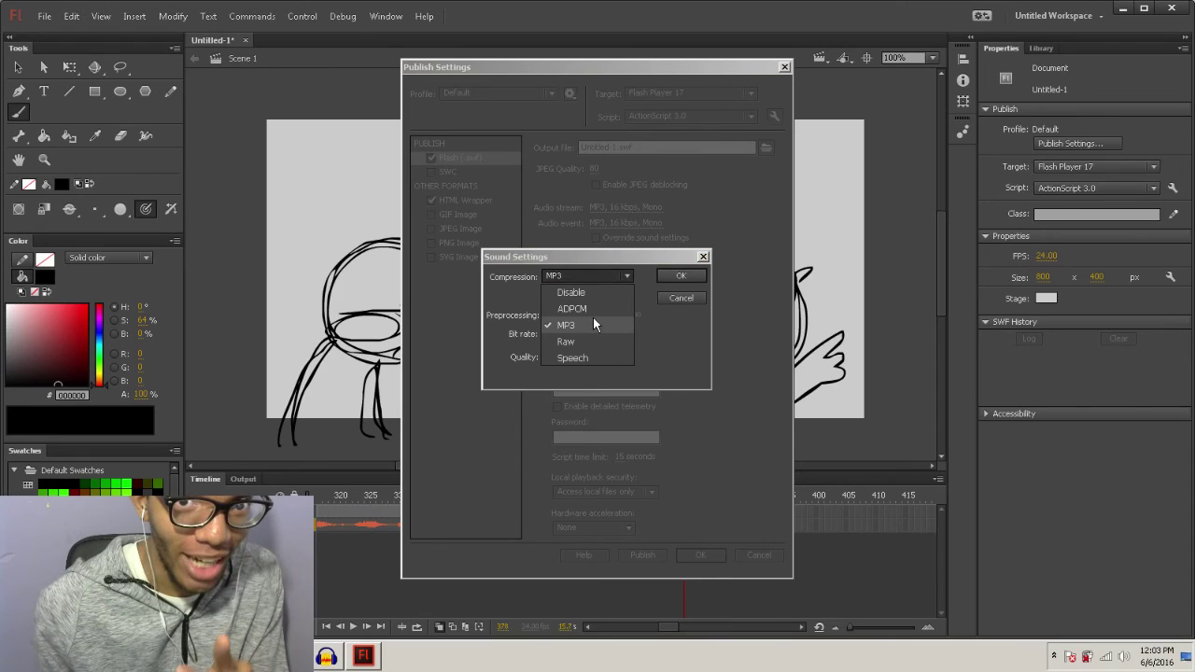
left_click(572, 357)
left_click(583, 333)
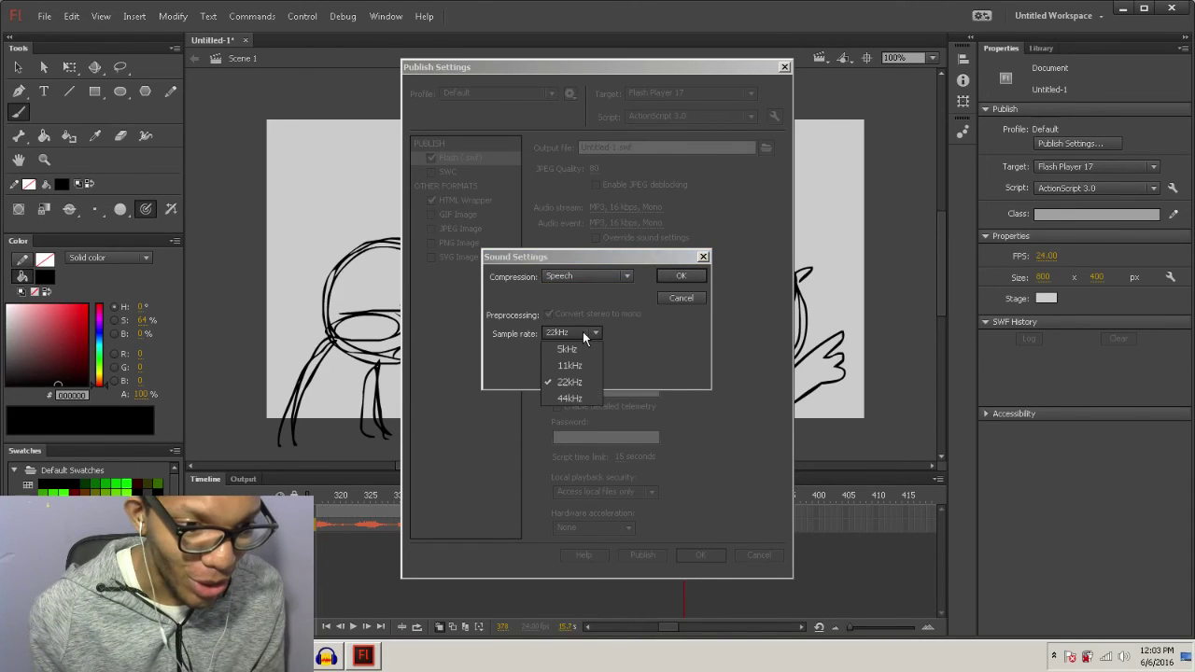
left_click(576, 396)
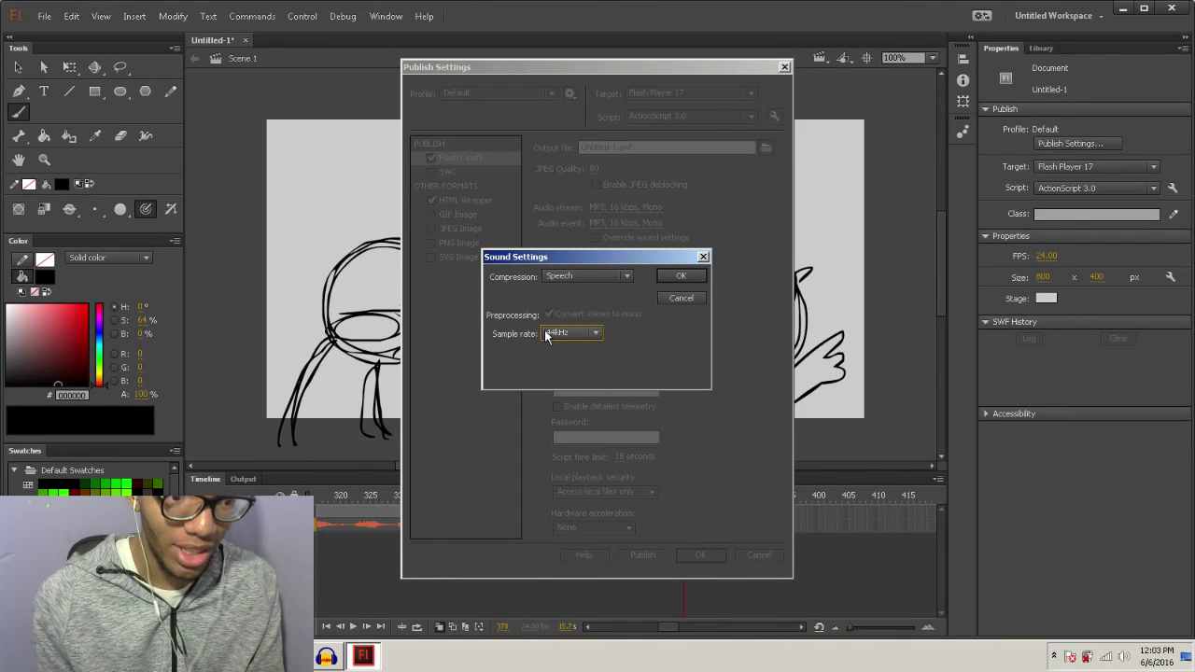
left_click(676, 277)
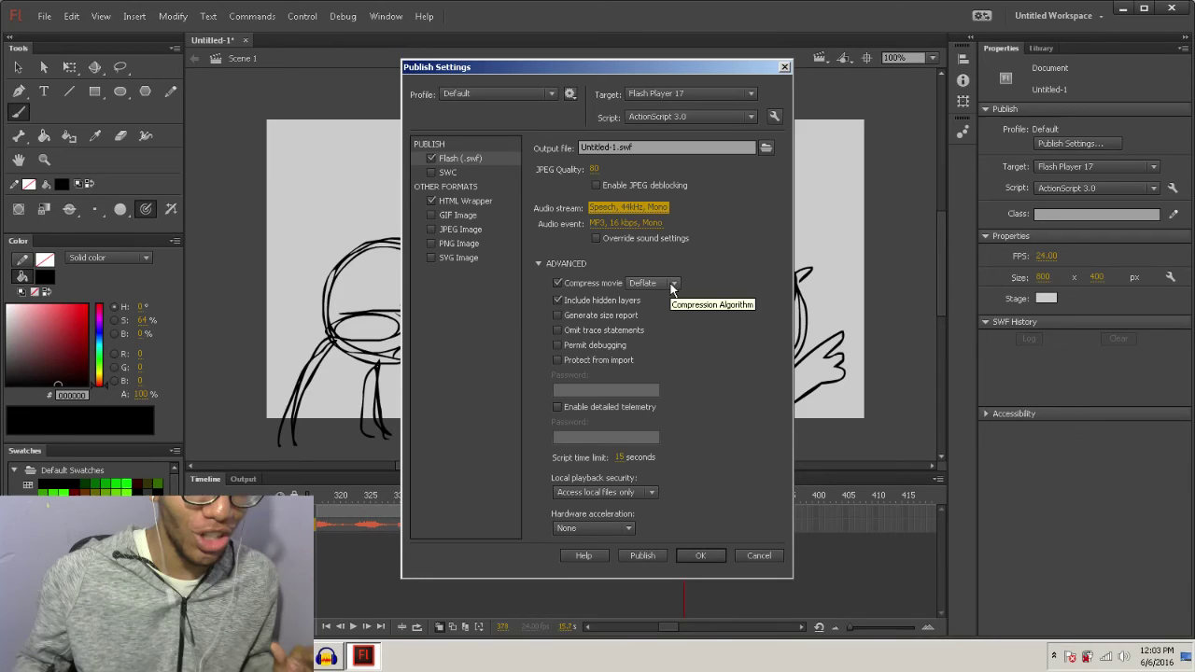
Set the audio event compression to Speech with a 44kHz sample rate in the publish settings.
left_click(628, 222)
left_click(594, 275)
left_click(572, 358)
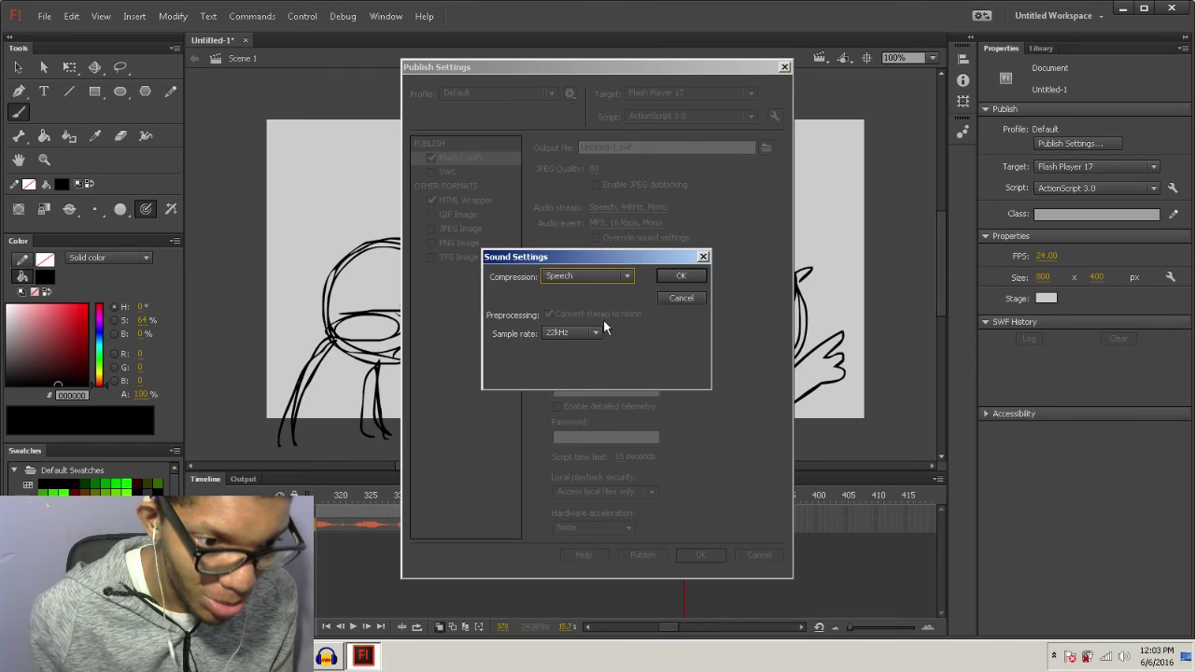
left_click(595, 332)
left_click(581, 383)
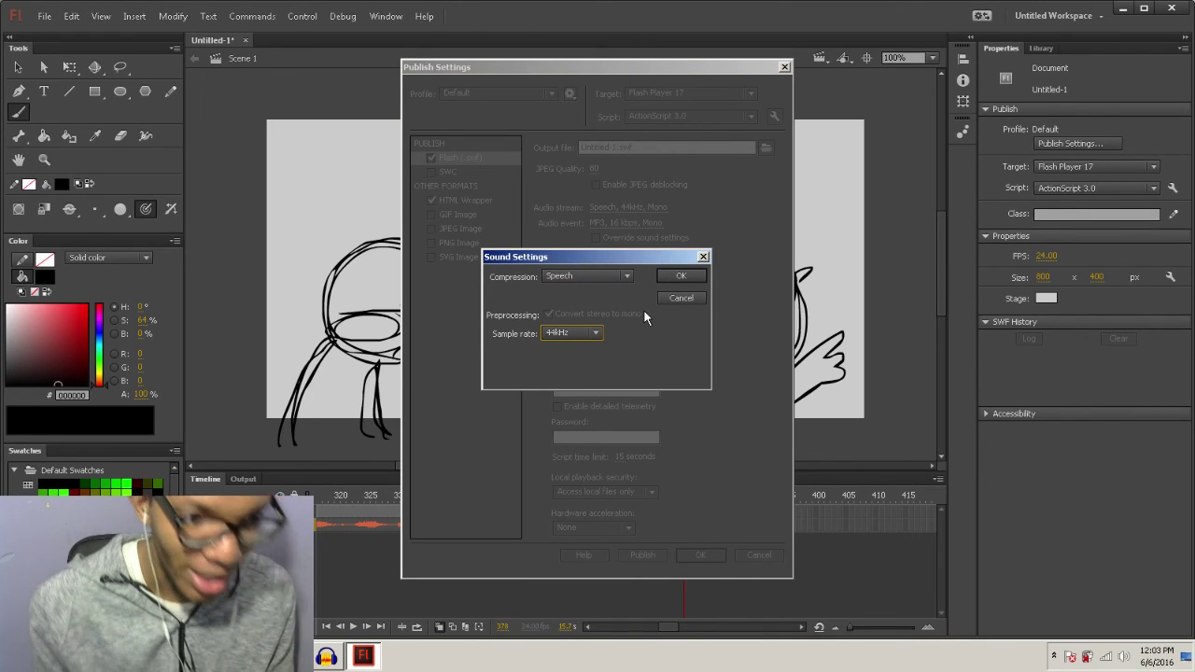
left_click(680, 278)
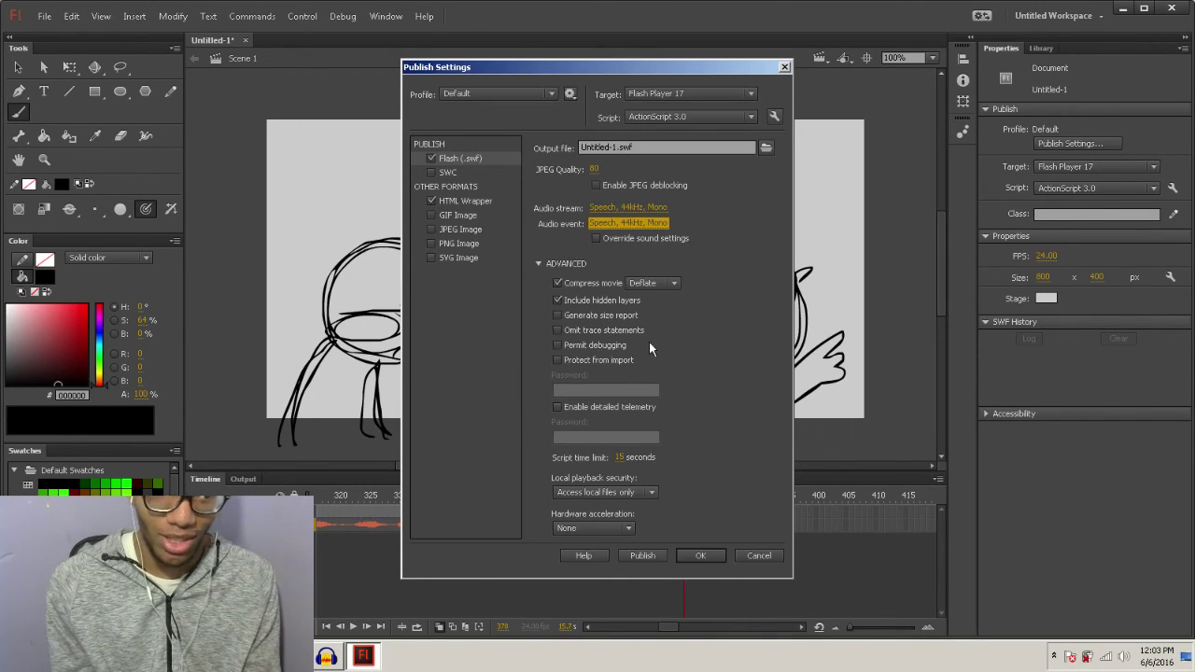
Turn on Override sound settings and publish the movie with these publish settings.
left_click(597, 238)
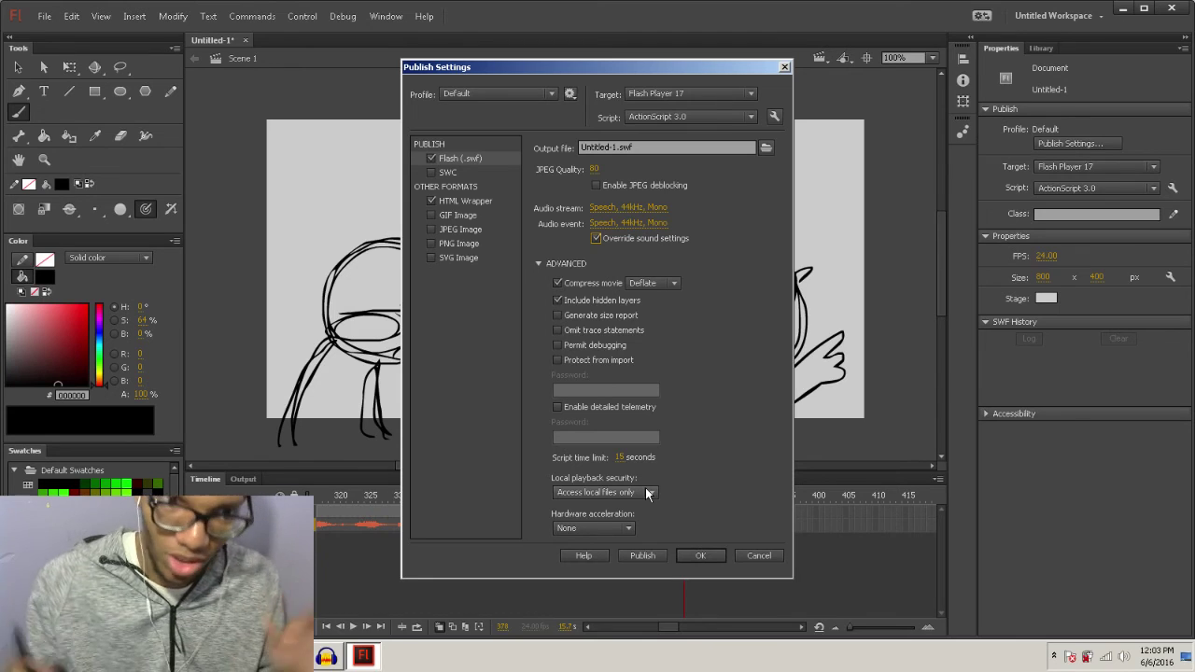
left_click(642, 555)
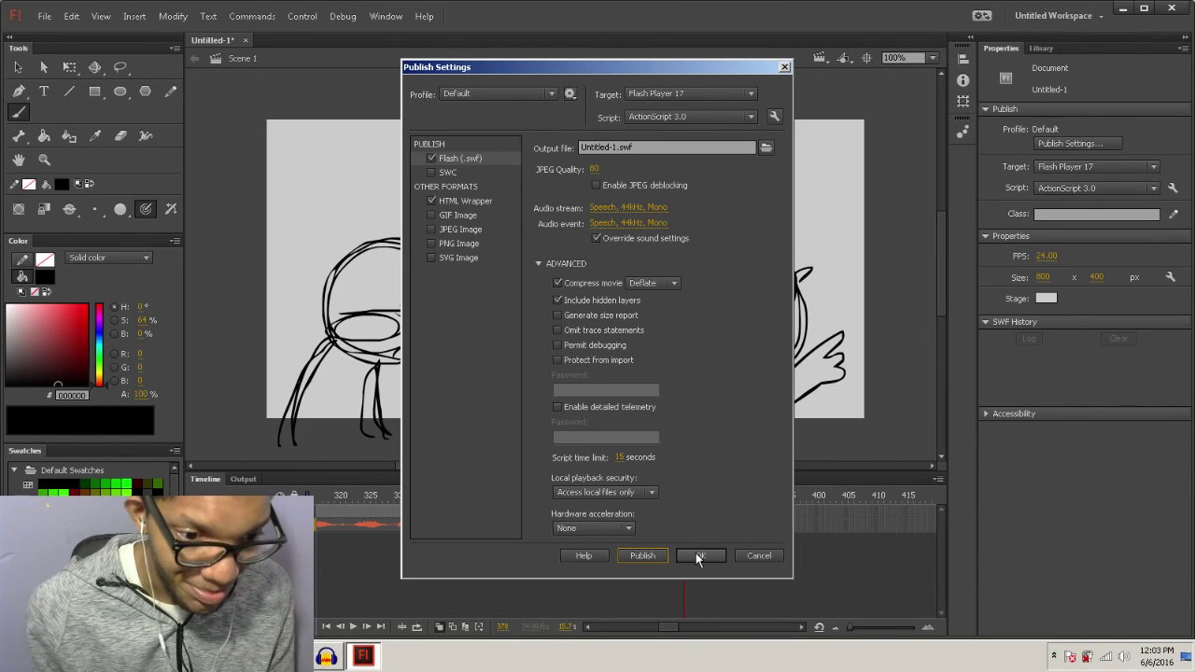
left_click(698, 554)
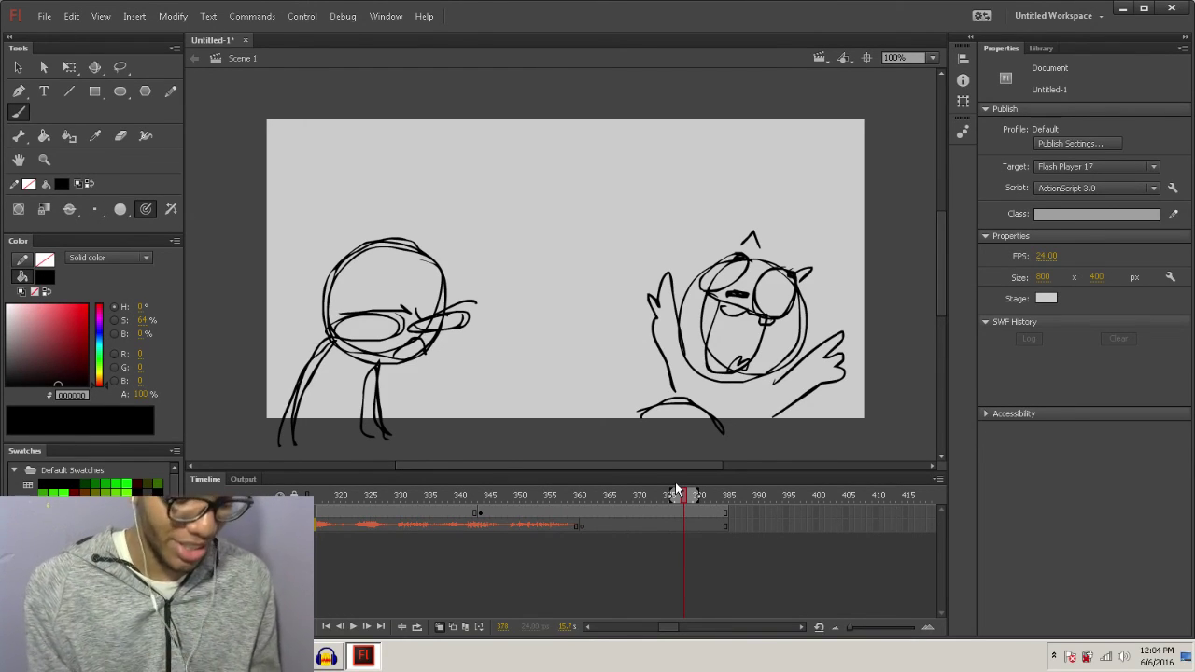
Test-play the scene again as an SWF preview to check the animation with the new sound settings, and close the preview.
key("ctrl+Return")
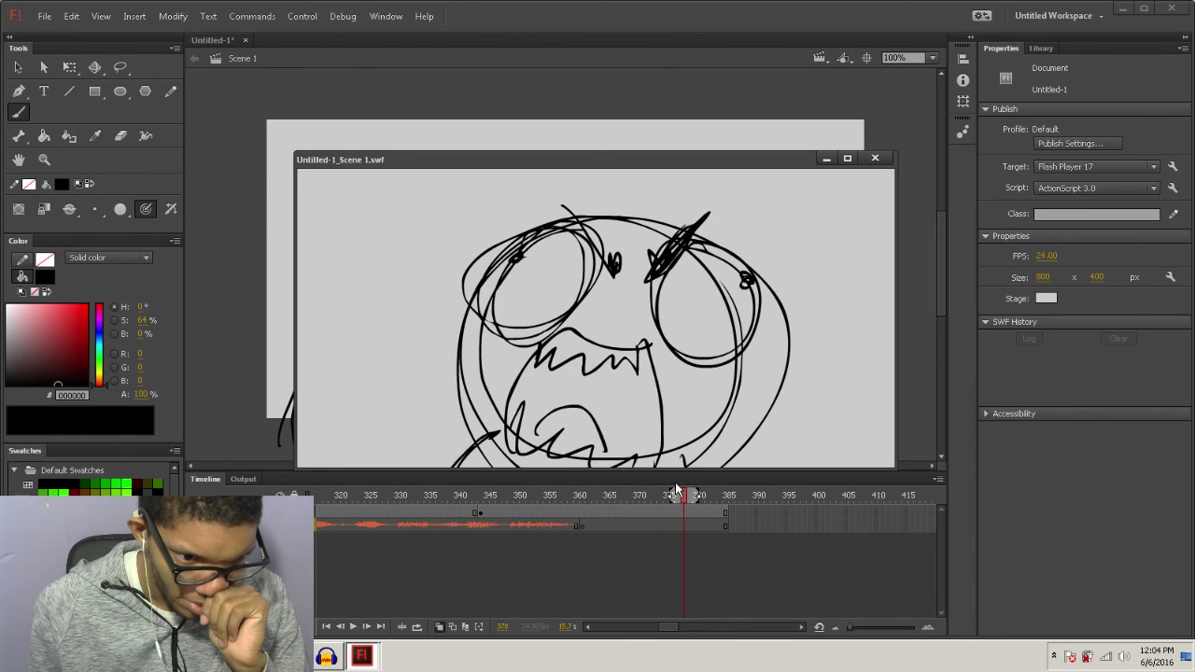
left_click(875, 159)
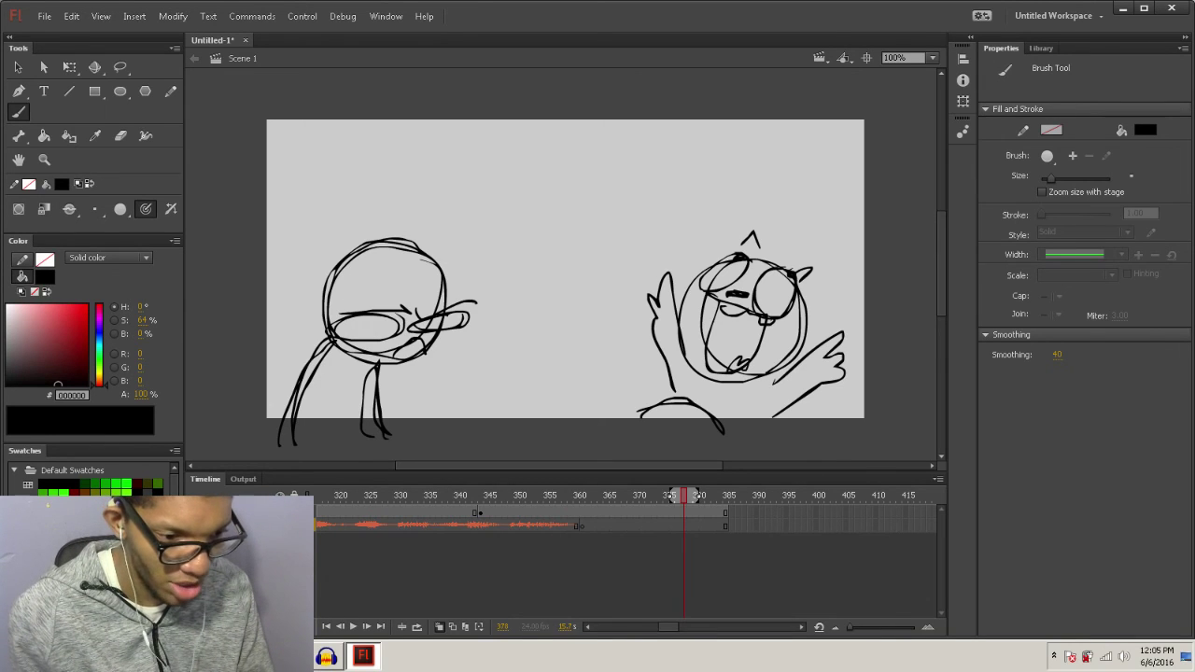
key("alt+Tab")
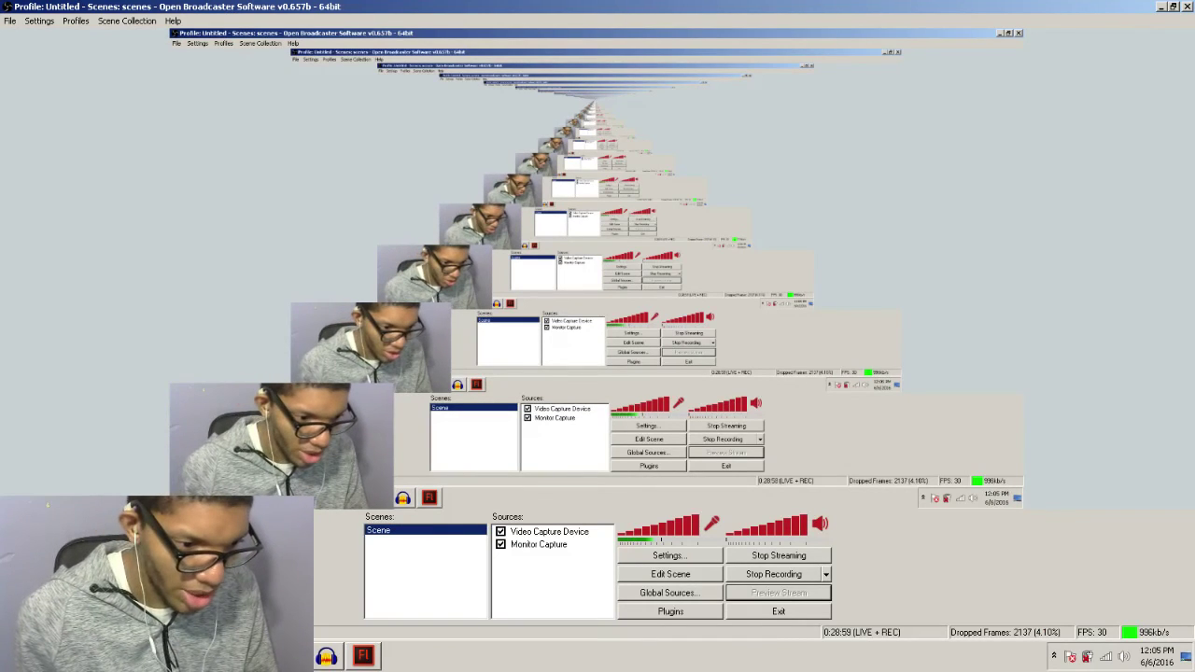
key("alt+Tab")
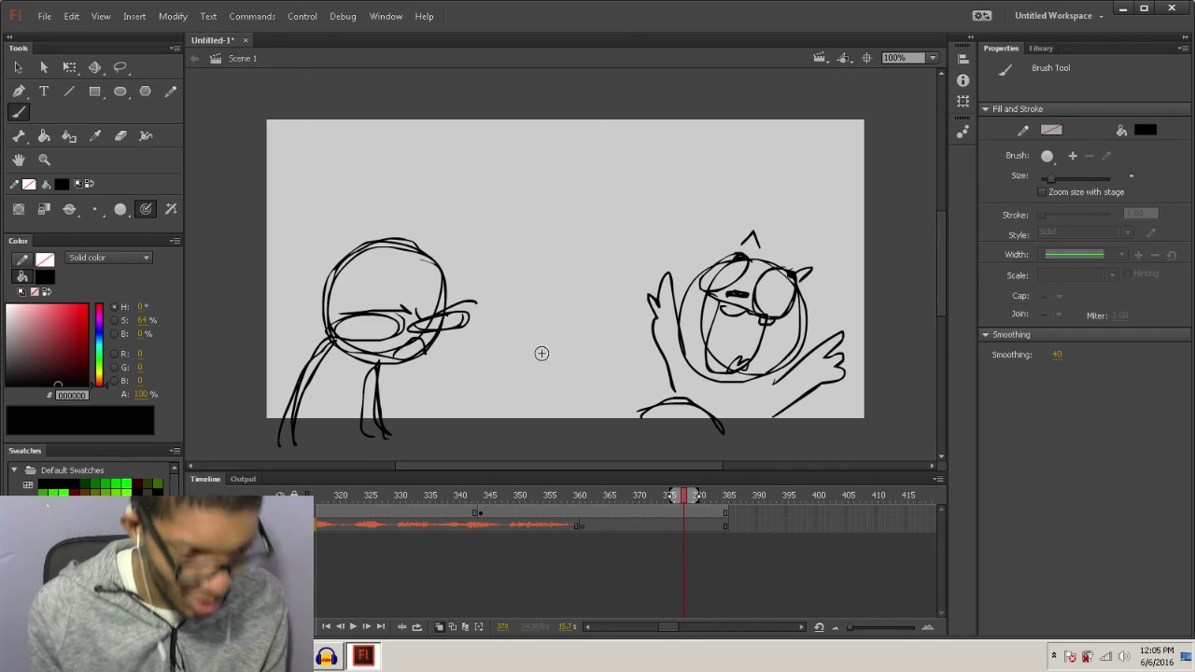
left_click(553, 495)
left_click_drag(558, 501, 619, 496)
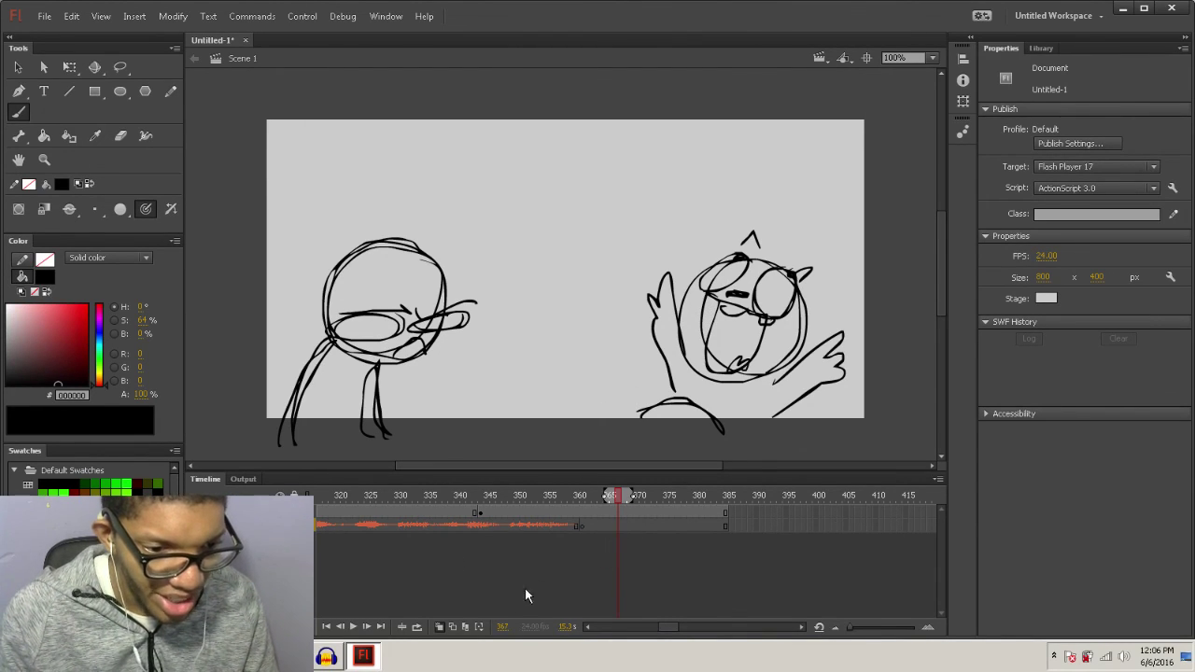
mouse_move(612, 498)
left_mouse_down()
mouse_move(573, 498)
mouse_move(594, 497)
left_mouse_up()
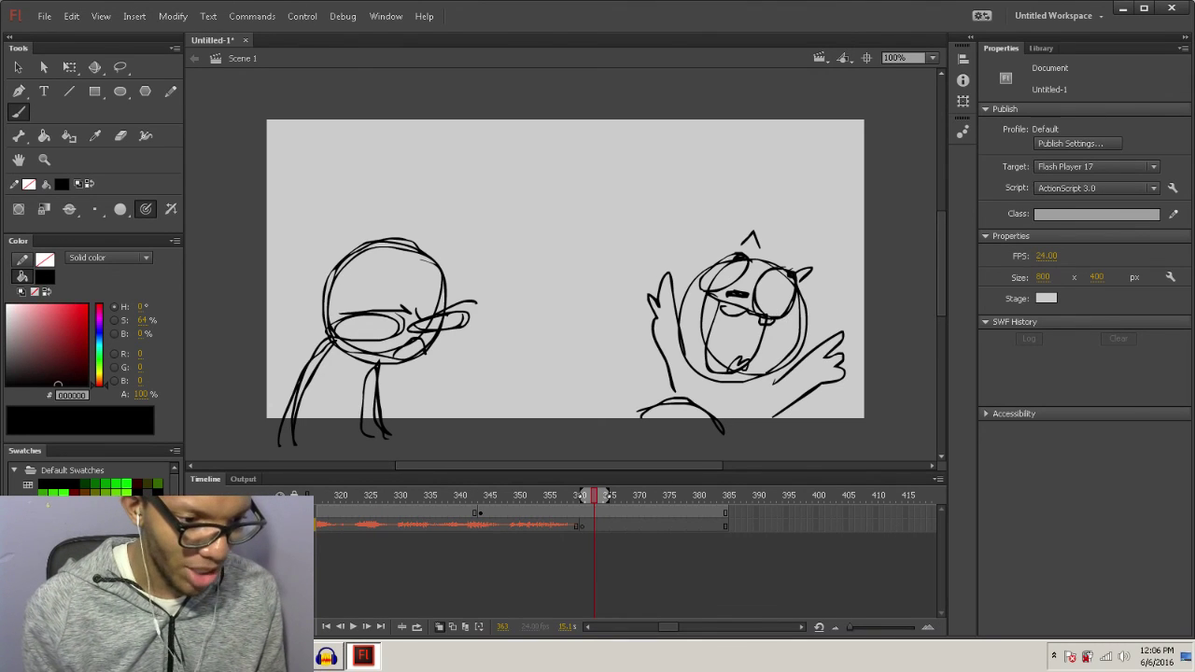
left_click(1122, 9)
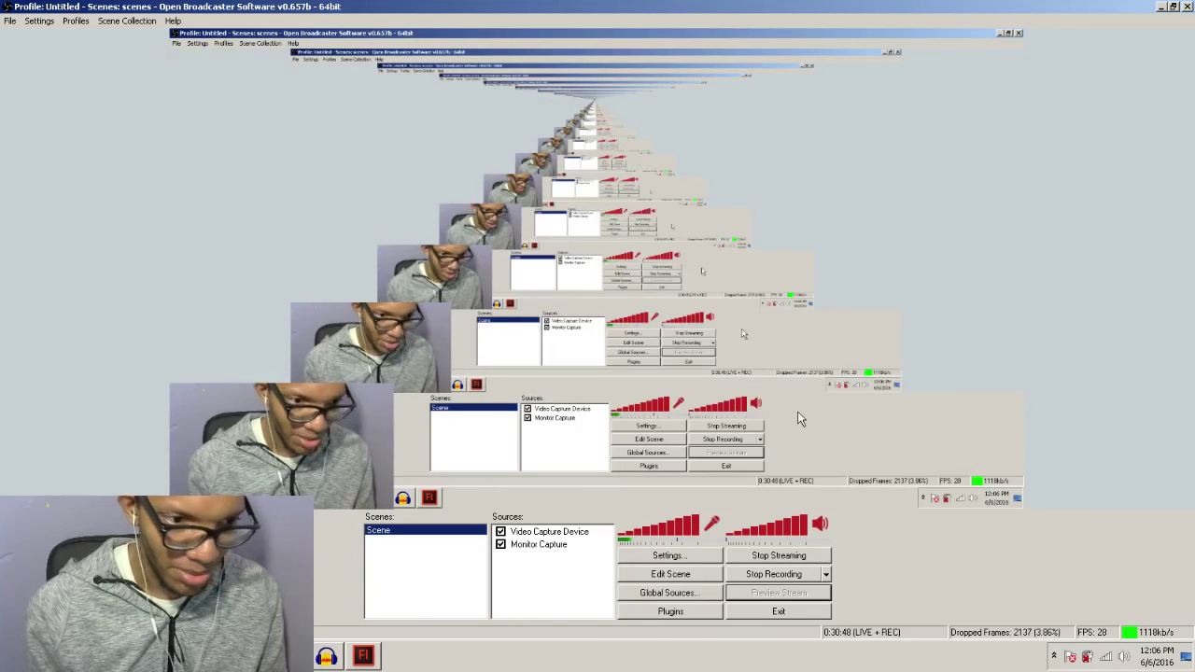